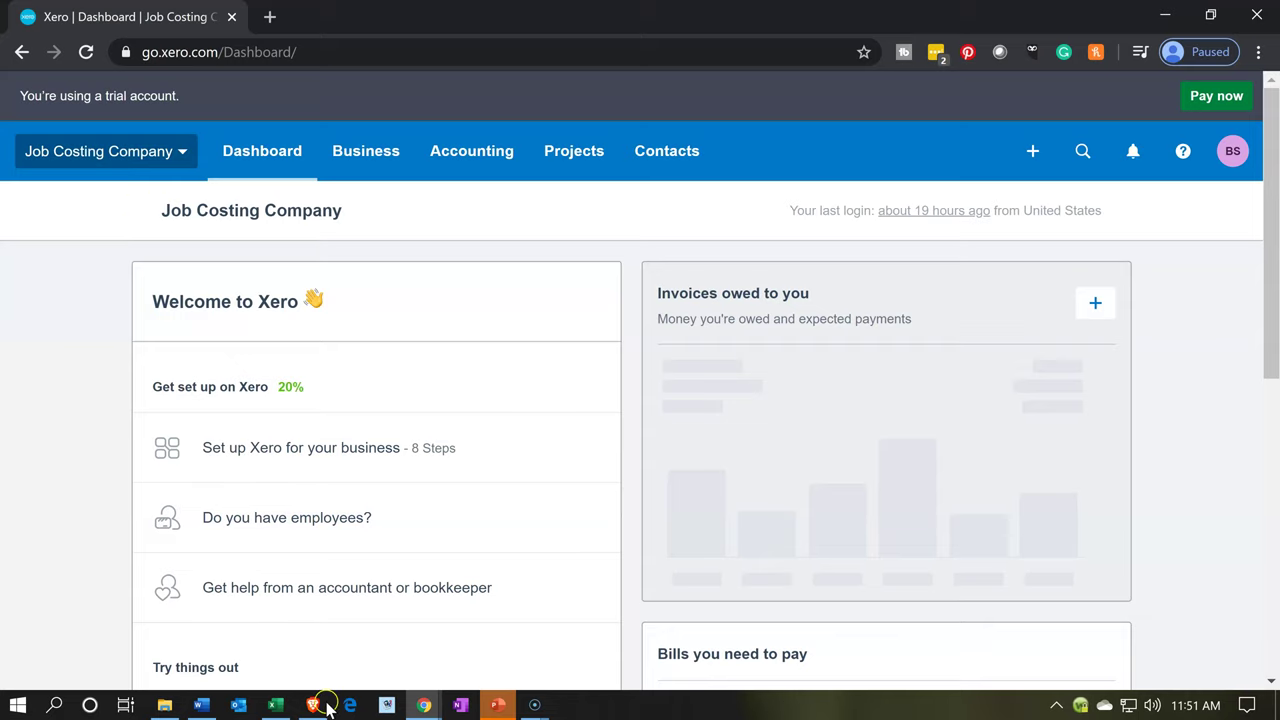
Switch to the Excel job cost tracking workbook and view the job cost records for Jobs 14 and 15 on the Ex 1.7 sheet
click(277, 697)
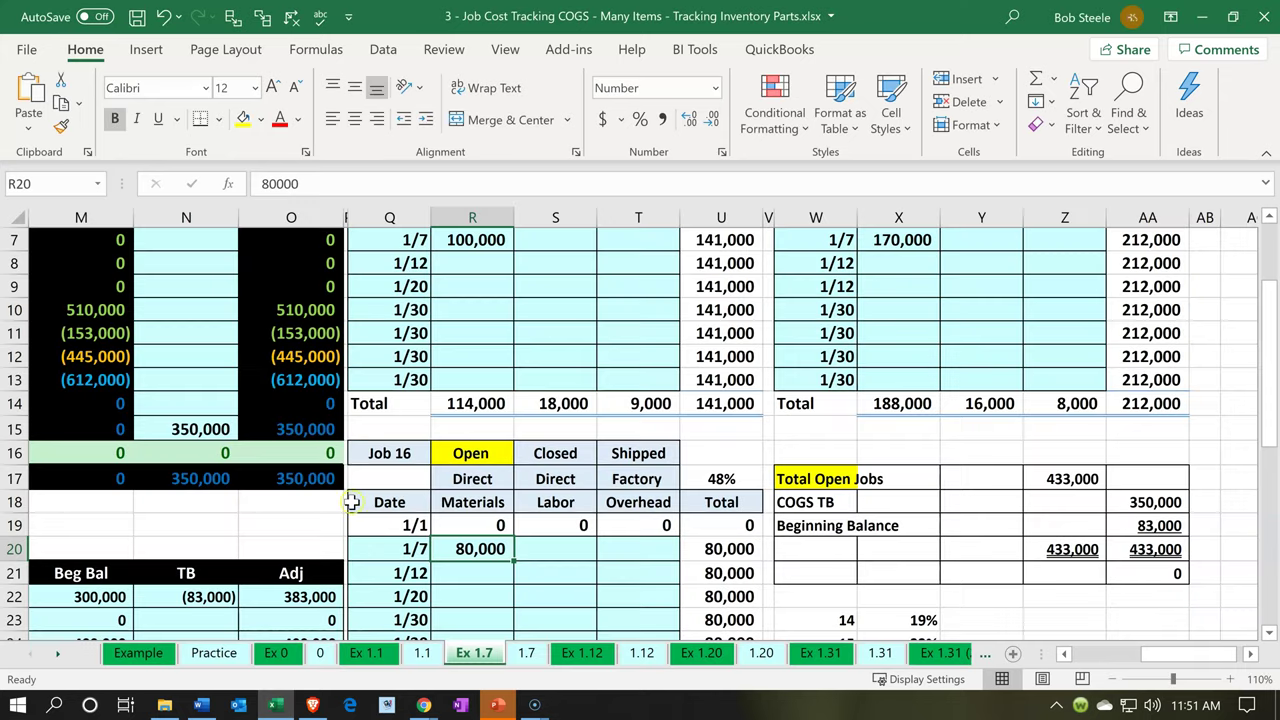
click(349, 500)
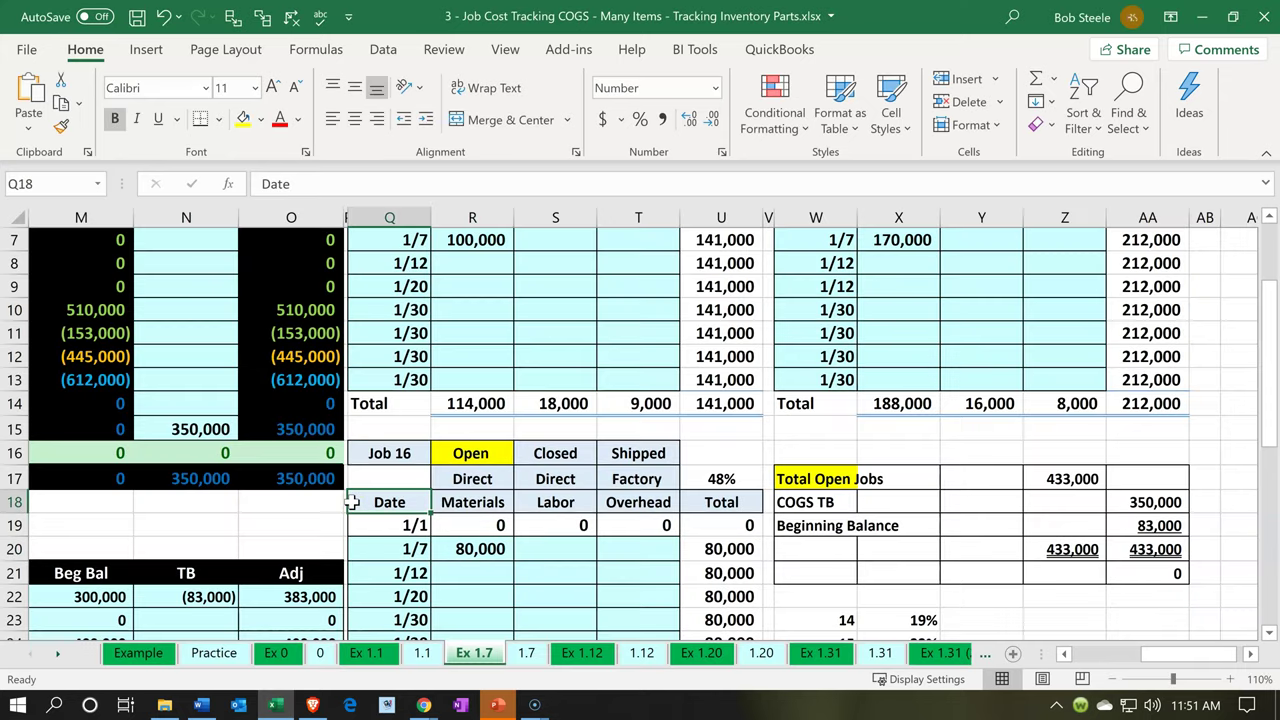
scroll(352, 503, up, 2)
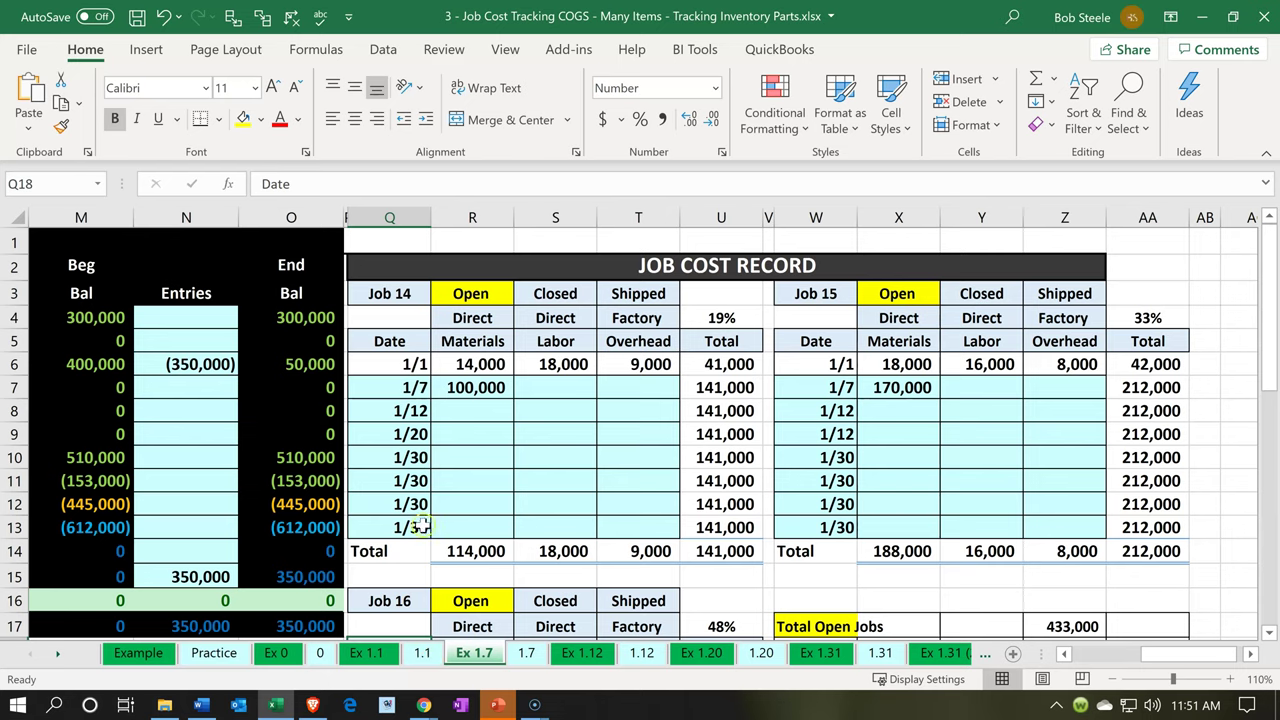
click(410, 408)
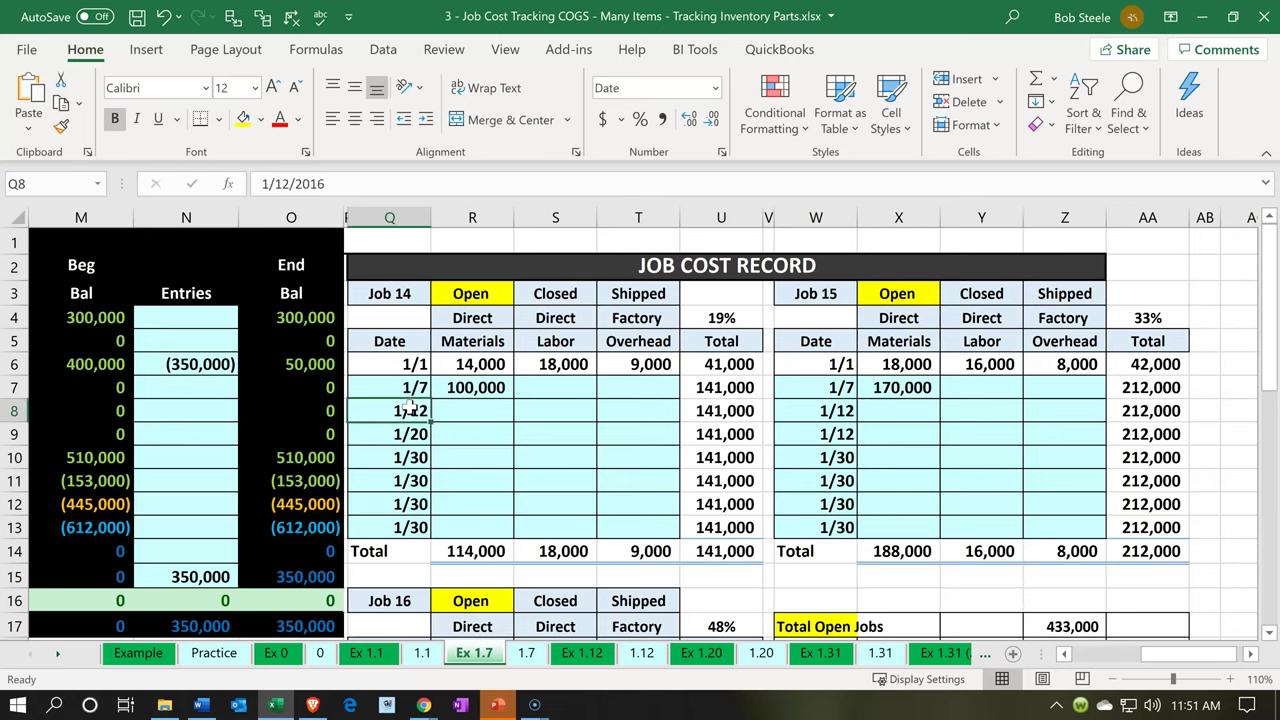
Examine the 1/7 journal entry's accounts and its debit and credit amounts on the Ex 1.7 sheet
key(Left)
key(Left)
key(Left)
key(Left)
key(Left)
key(Left)
key(Left)
key(Left)
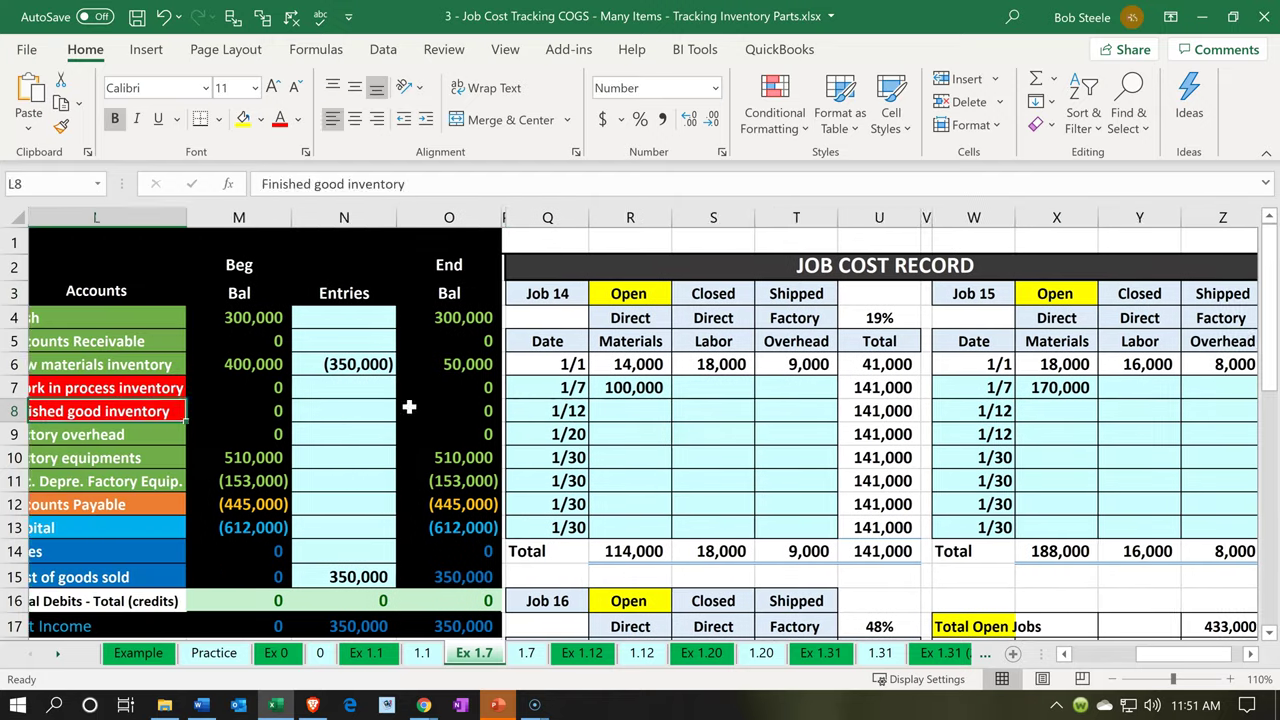
key(Left)
key(Left)
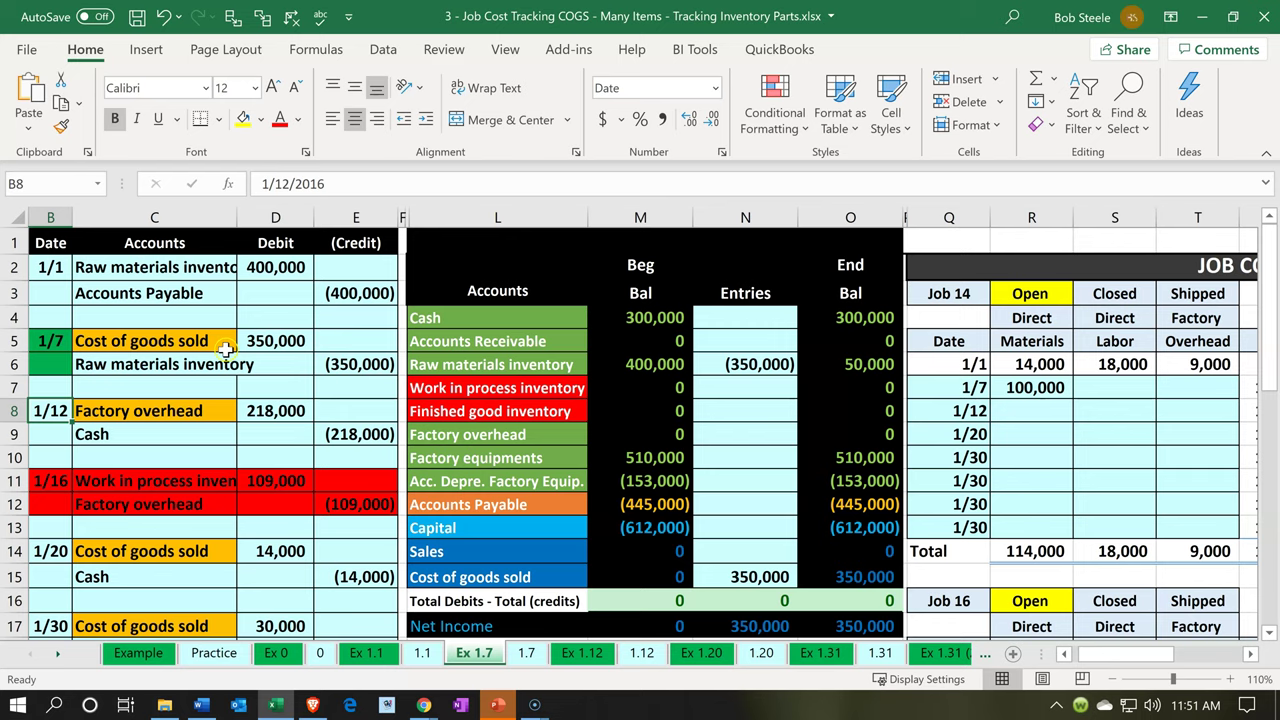
click(214, 349)
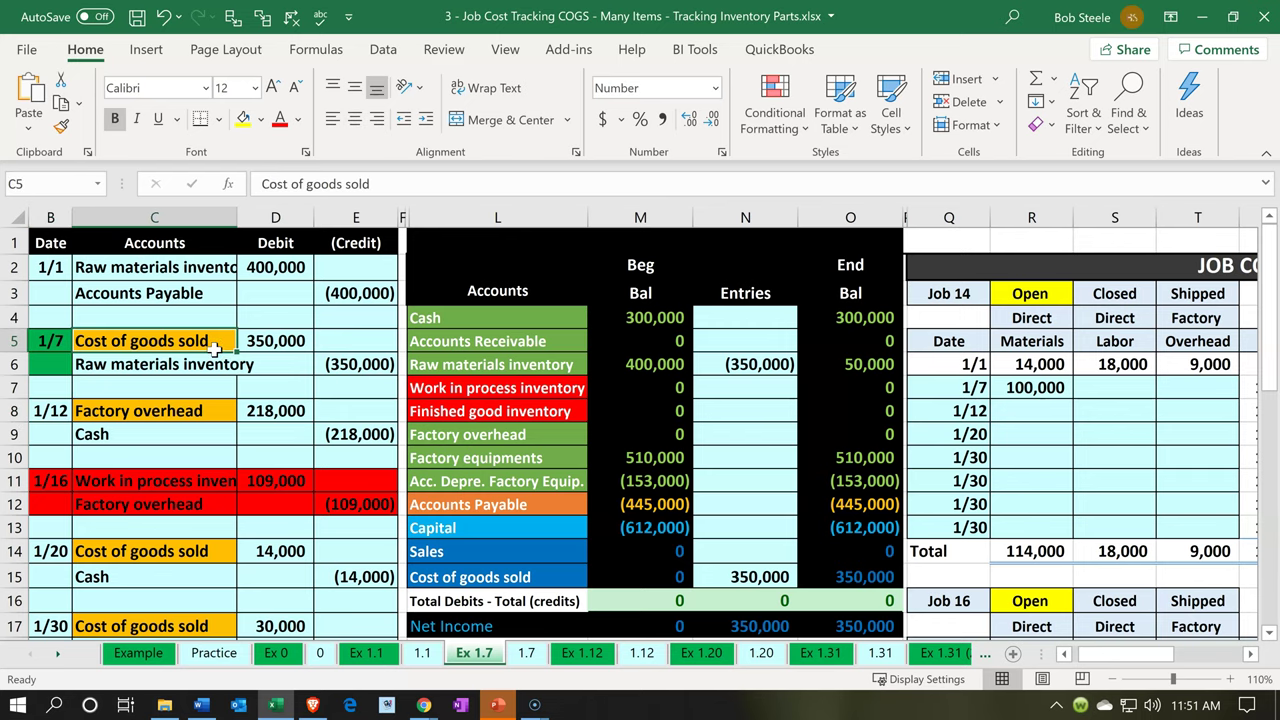
key(Down)
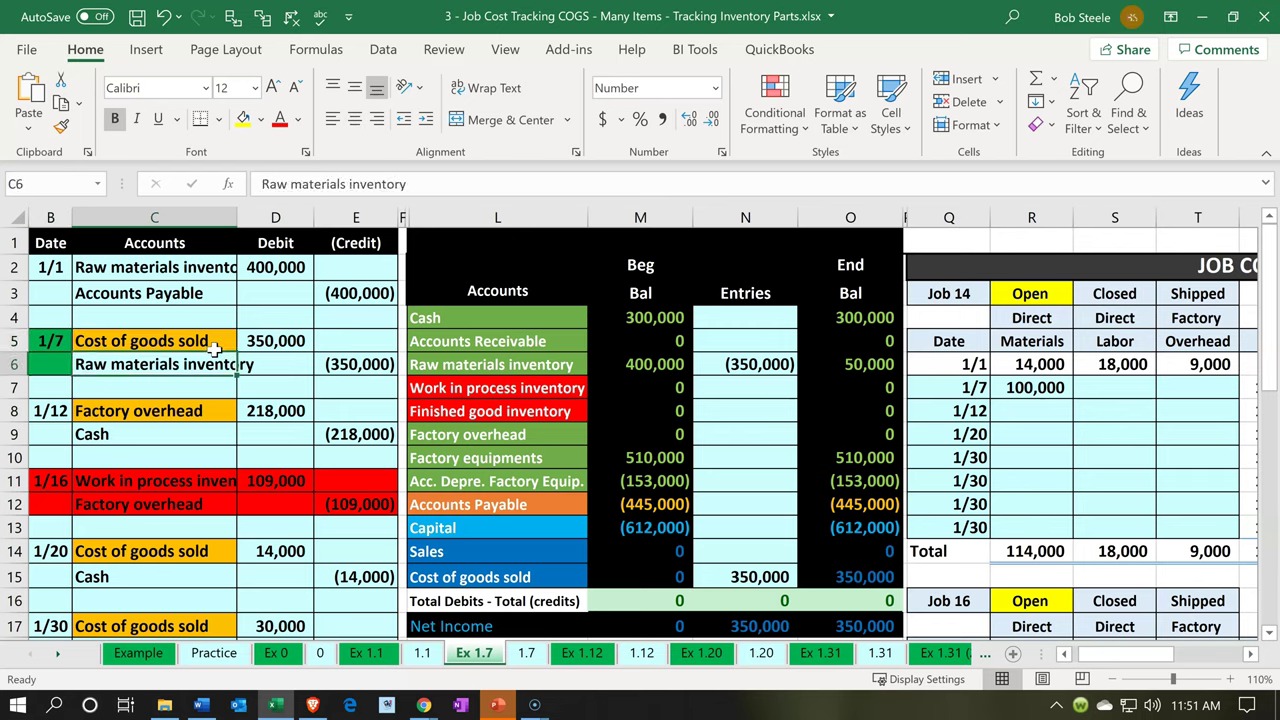
key(Right)
key(Right)
key(Left)
key(Up)
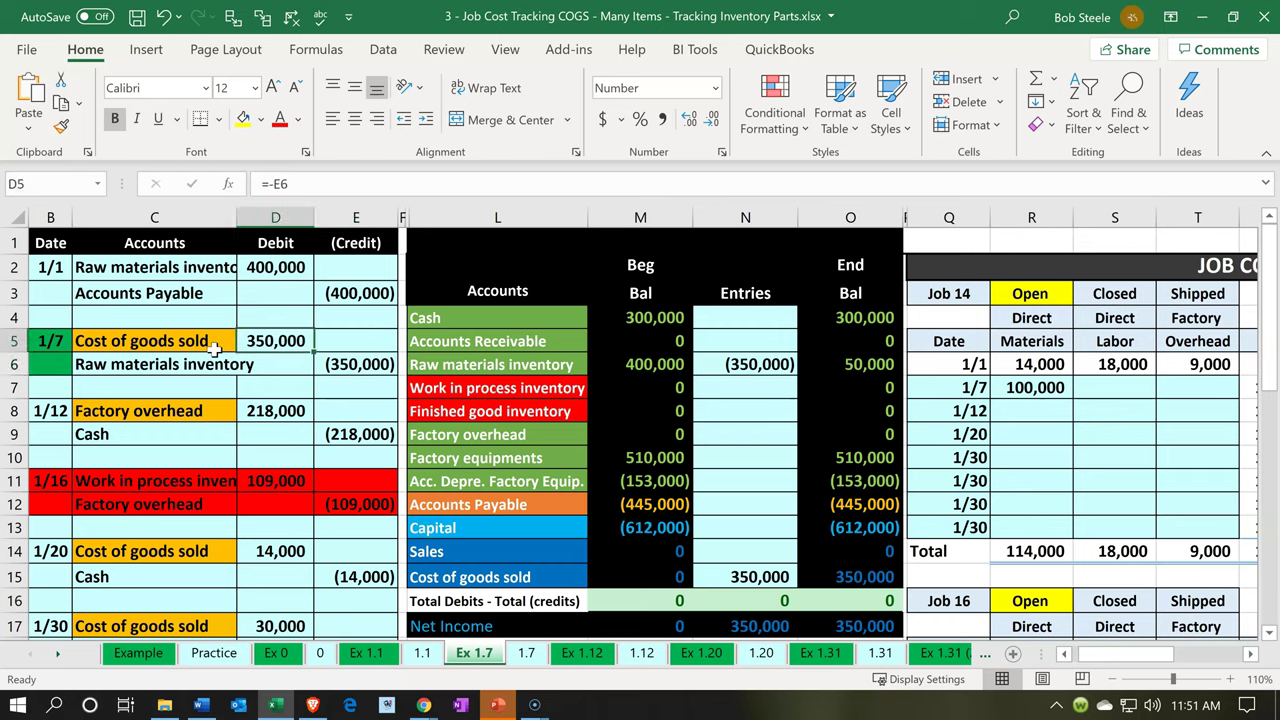
Examine the raw materials inventory and cost of goods sold rows in the trial balance, including their ending balances
key(Right)
key(Right)
key(Right)
key(Right)
key(Right)
key(Right)
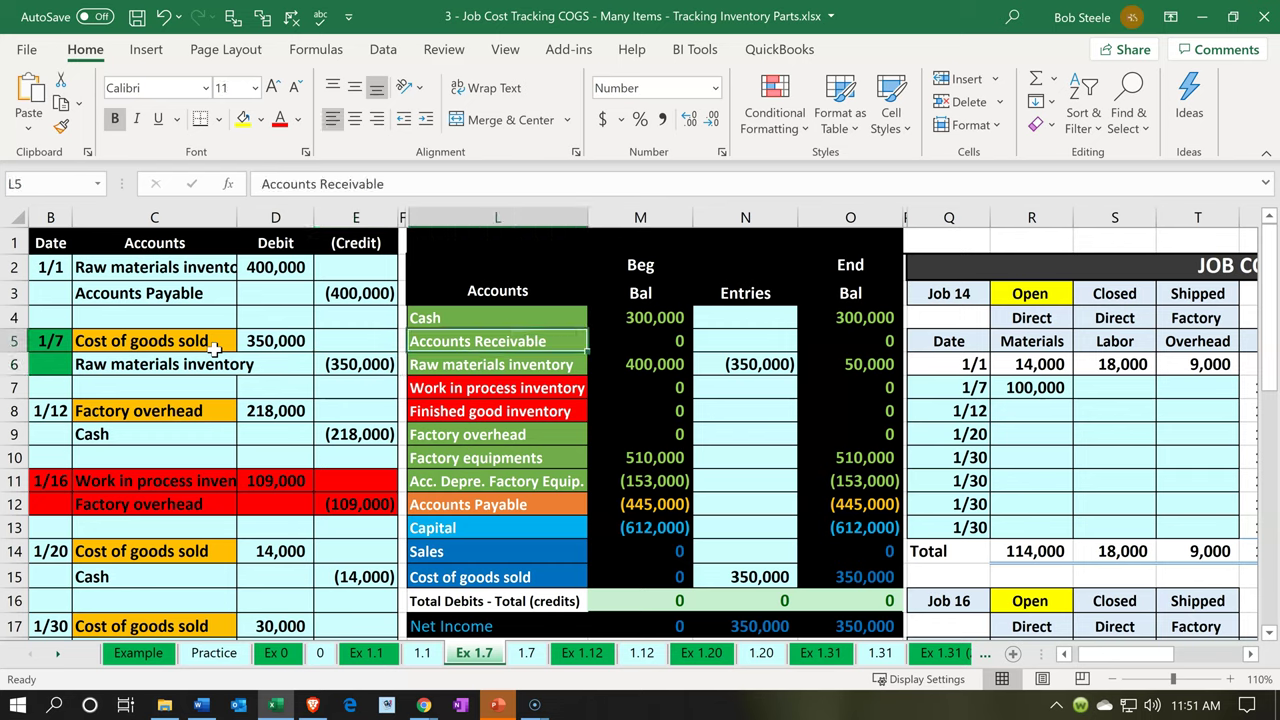
key(Down)
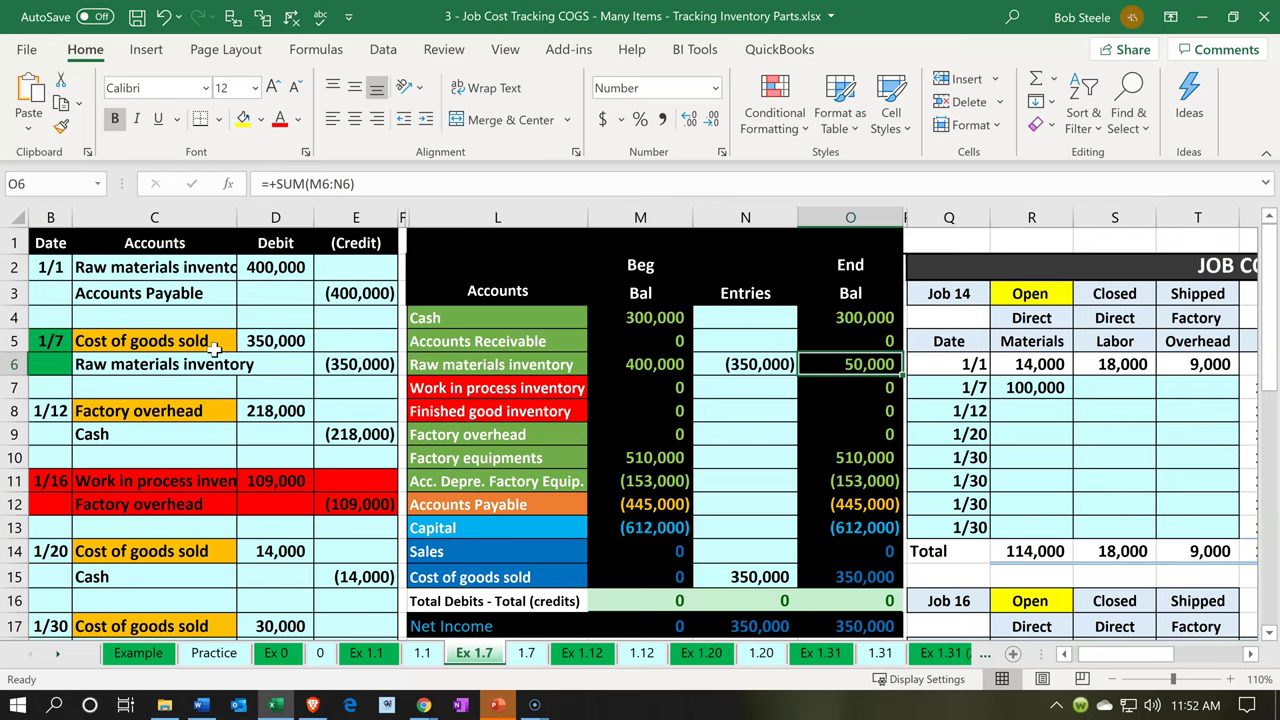
key(Down)
key(Down)
key(Down)
key(Down)
key(Down)
key(Down)
key(Down)
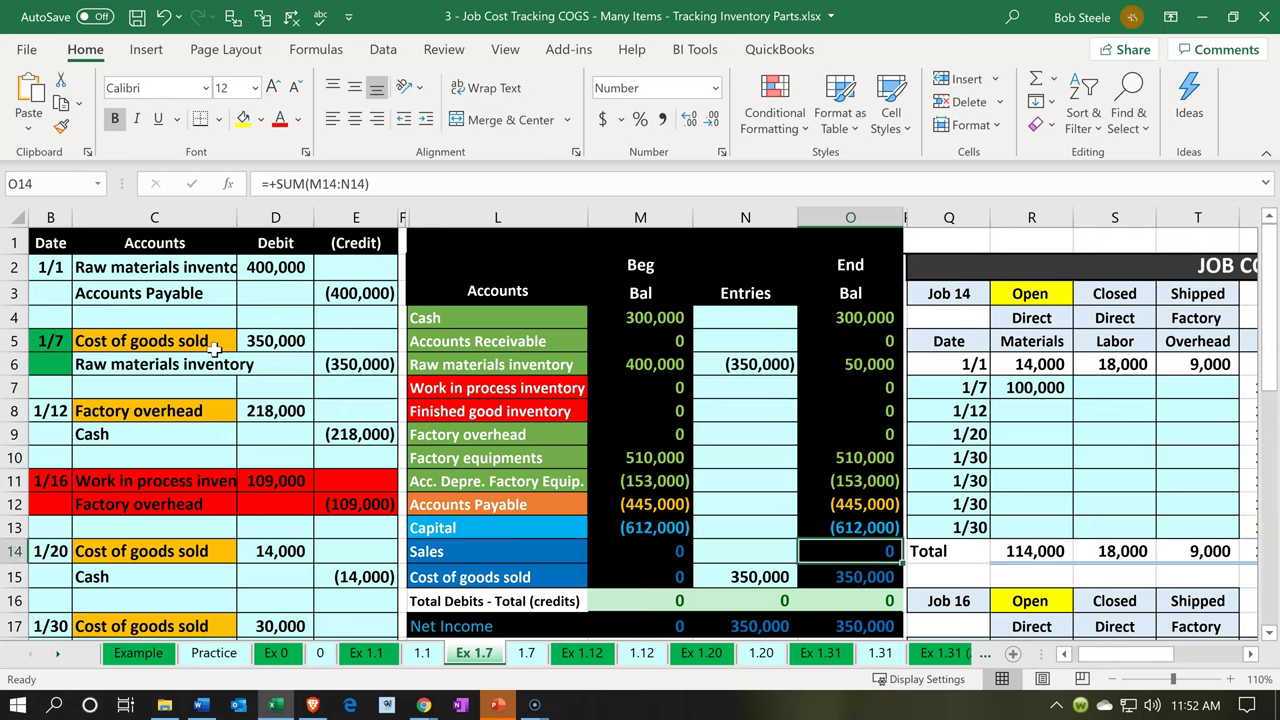
key(Down)
key(Down)
key(Down)
key(Up)
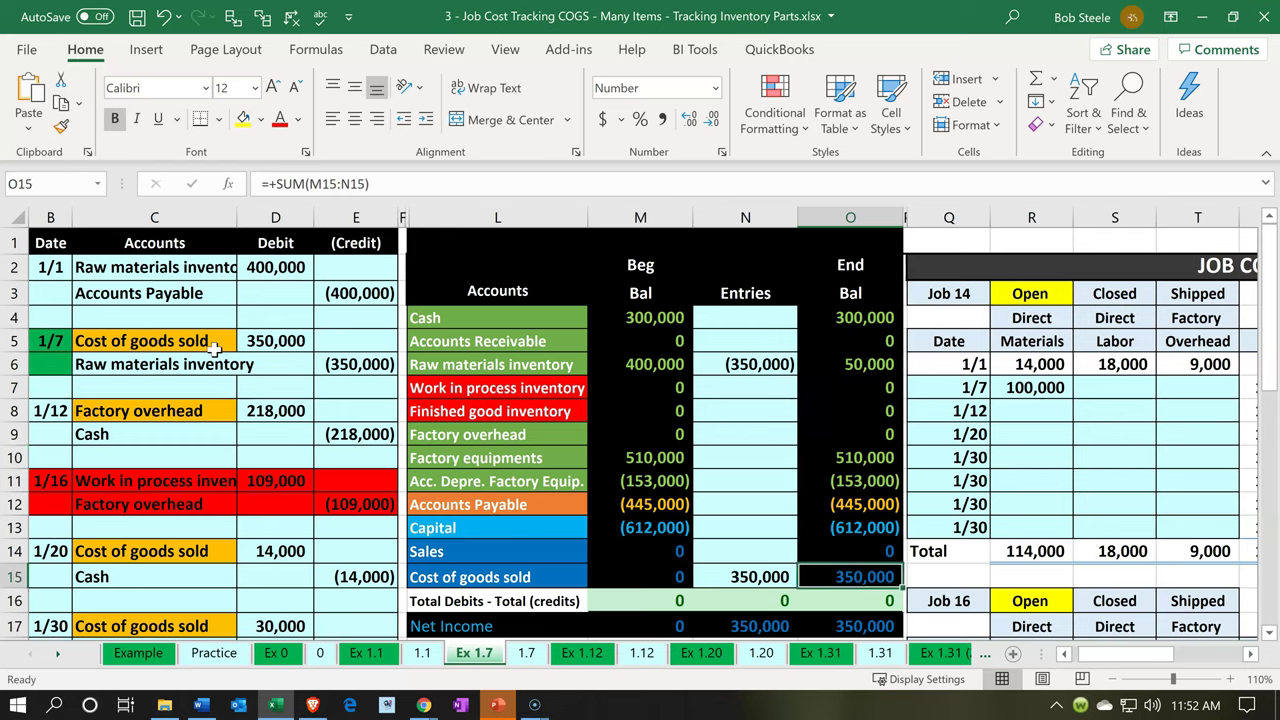
Examine the 1/7 direct materials amounts in the job cost records for Job 14 and Job 15
key(Right)
key(Right)
key(Right)
key(Right)
key(Right)
key(Right)
key(Right)
key(Right)
key(Right)
key(Right)
key(Right)
key(Right)
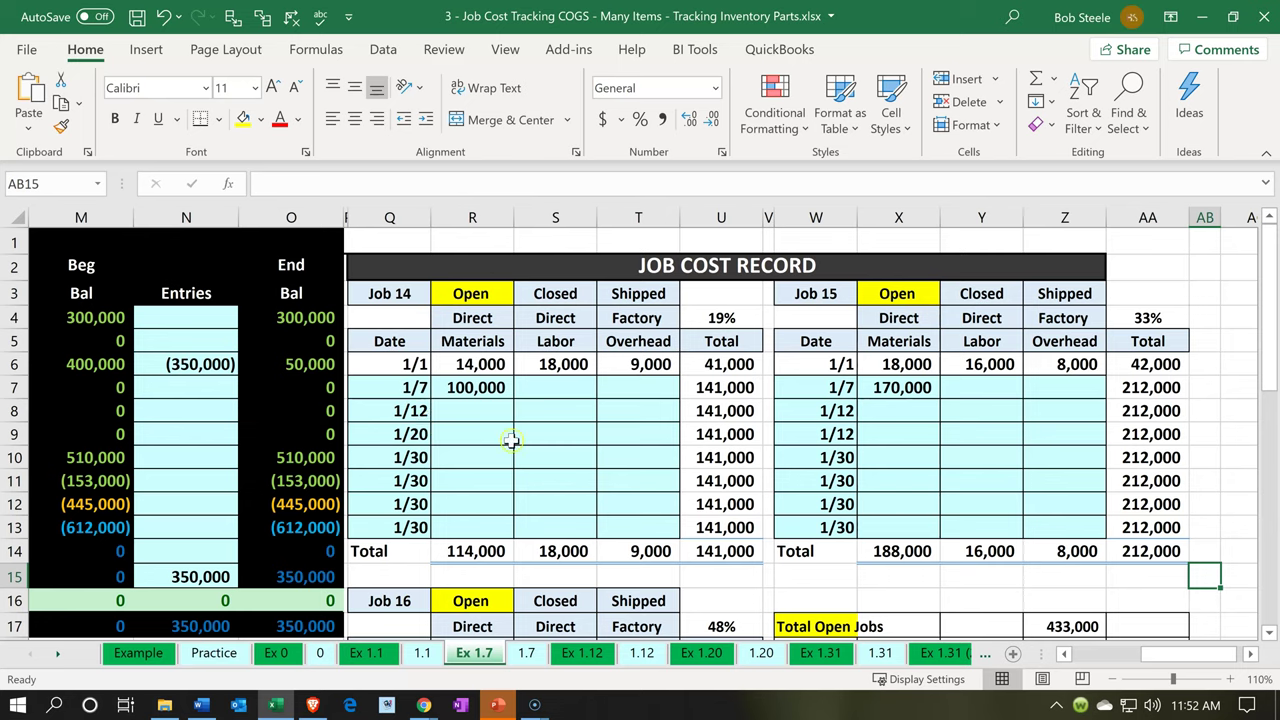
click(484, 387)
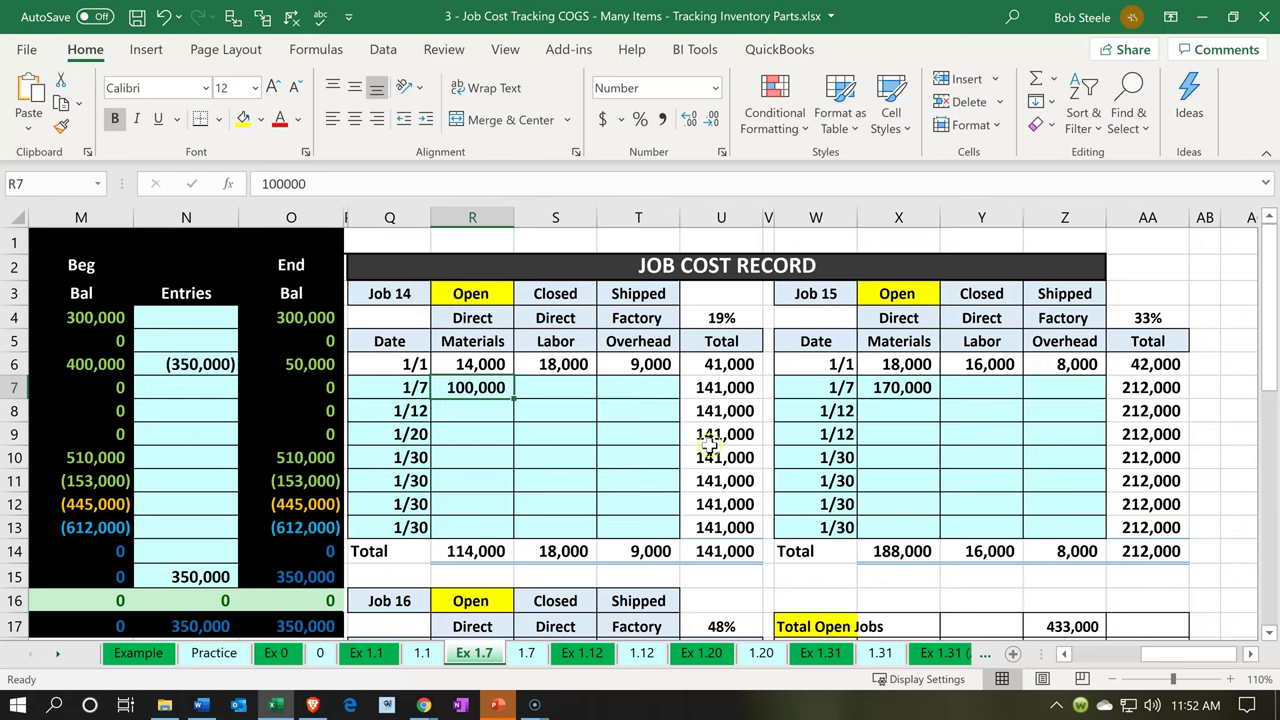
click(903, 390)
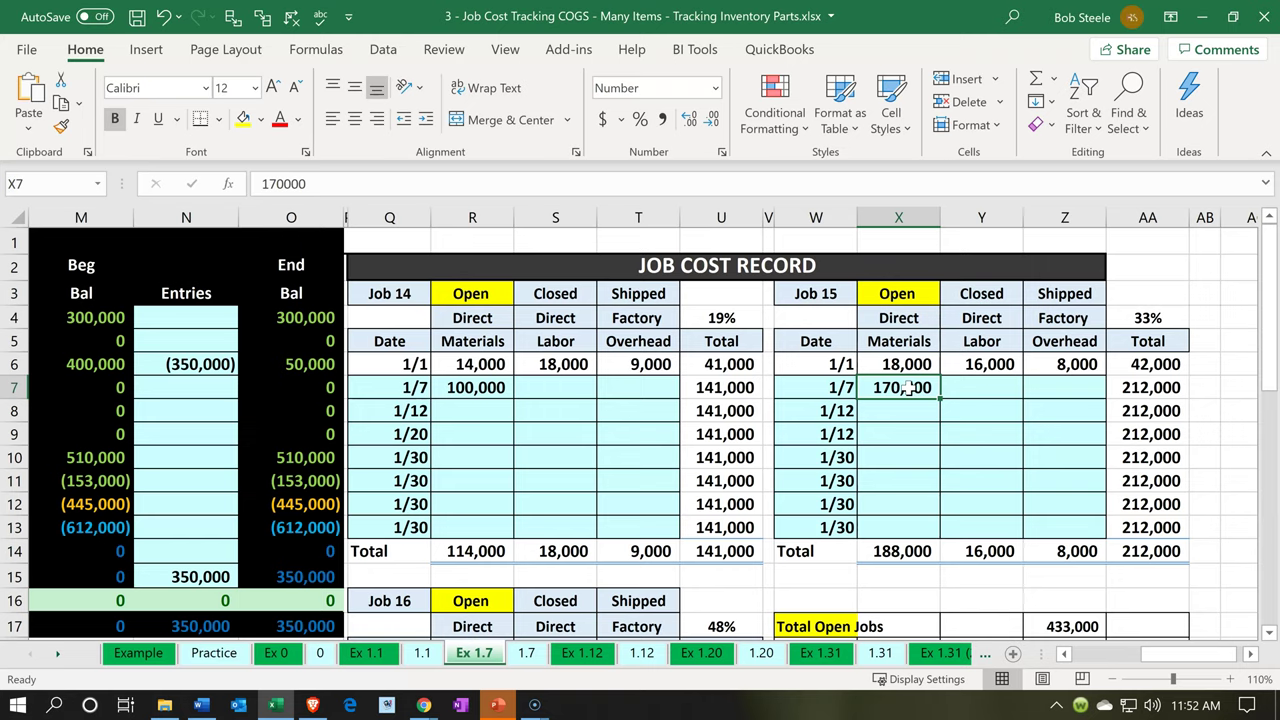
key(Right)
key(Right)
key(Right)
key(Right)
key(Right)
key(Right)
key(Right)
key(Right)
key(Right)
key(Right)
key(Right)
key(Right)
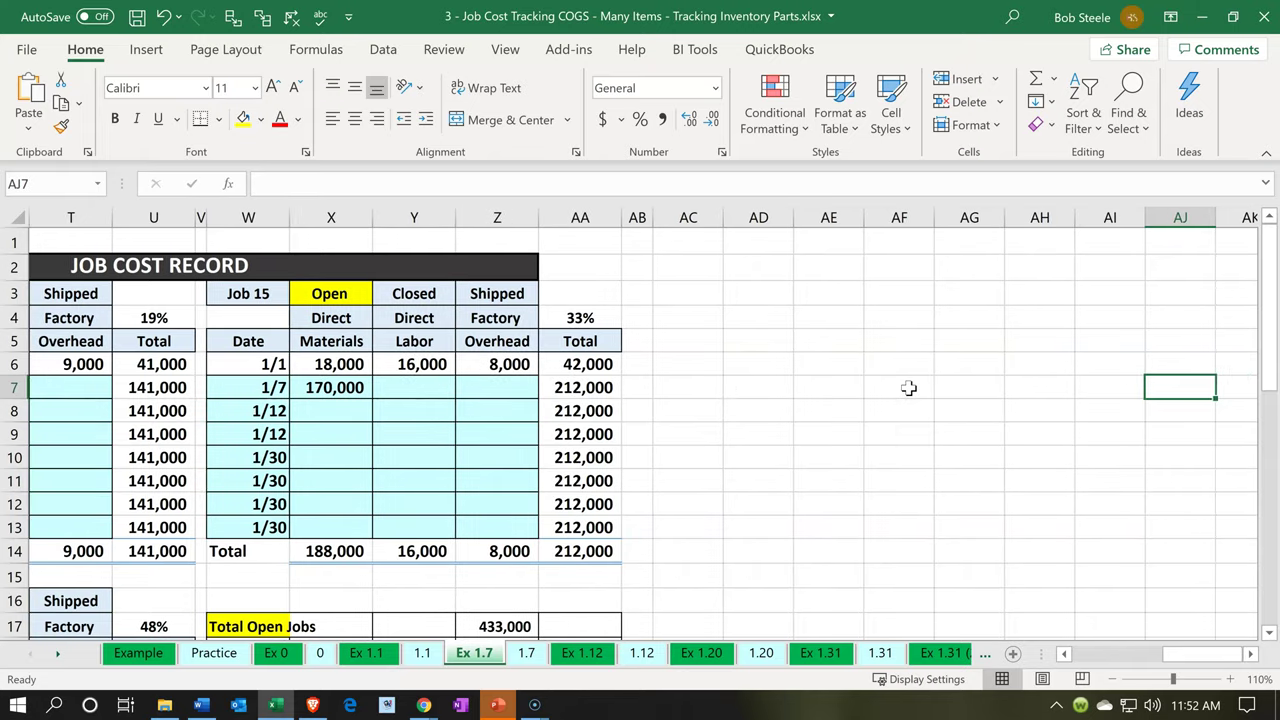
key(Right)
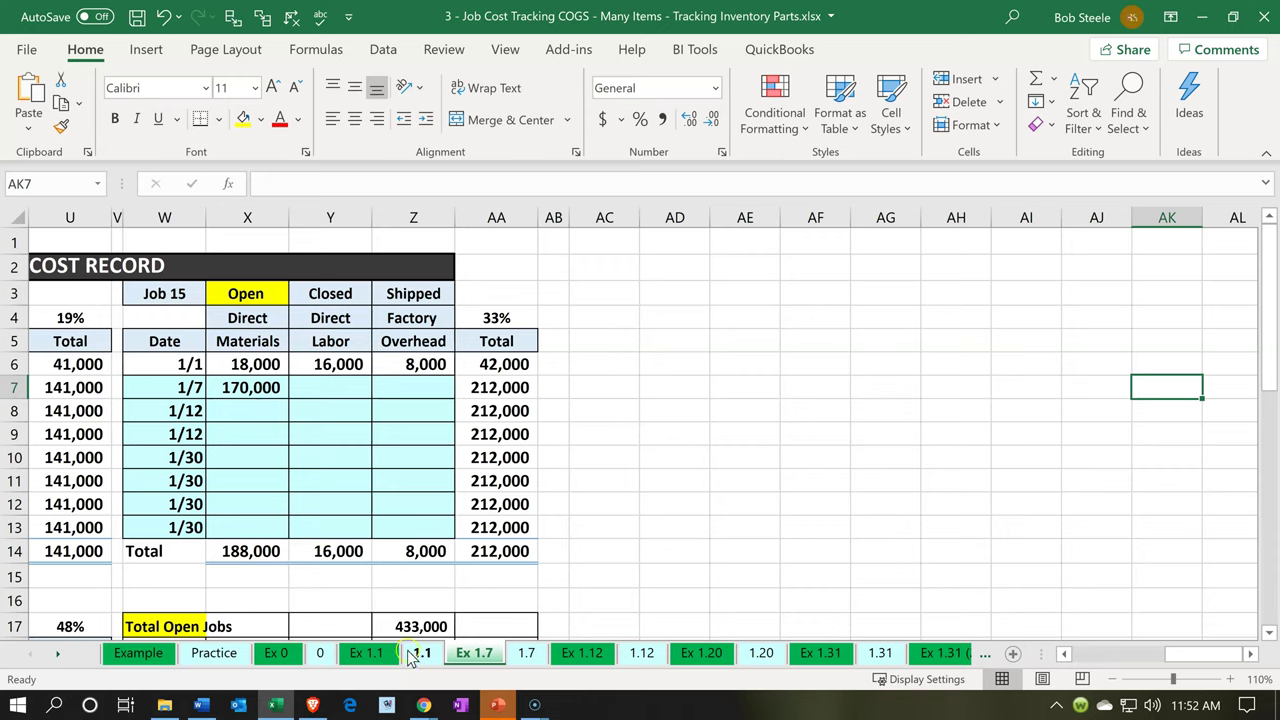
Switch to Xero in Chrome and start a new spend money transaction paid from the Checking Account
mouse_move(425, 707)
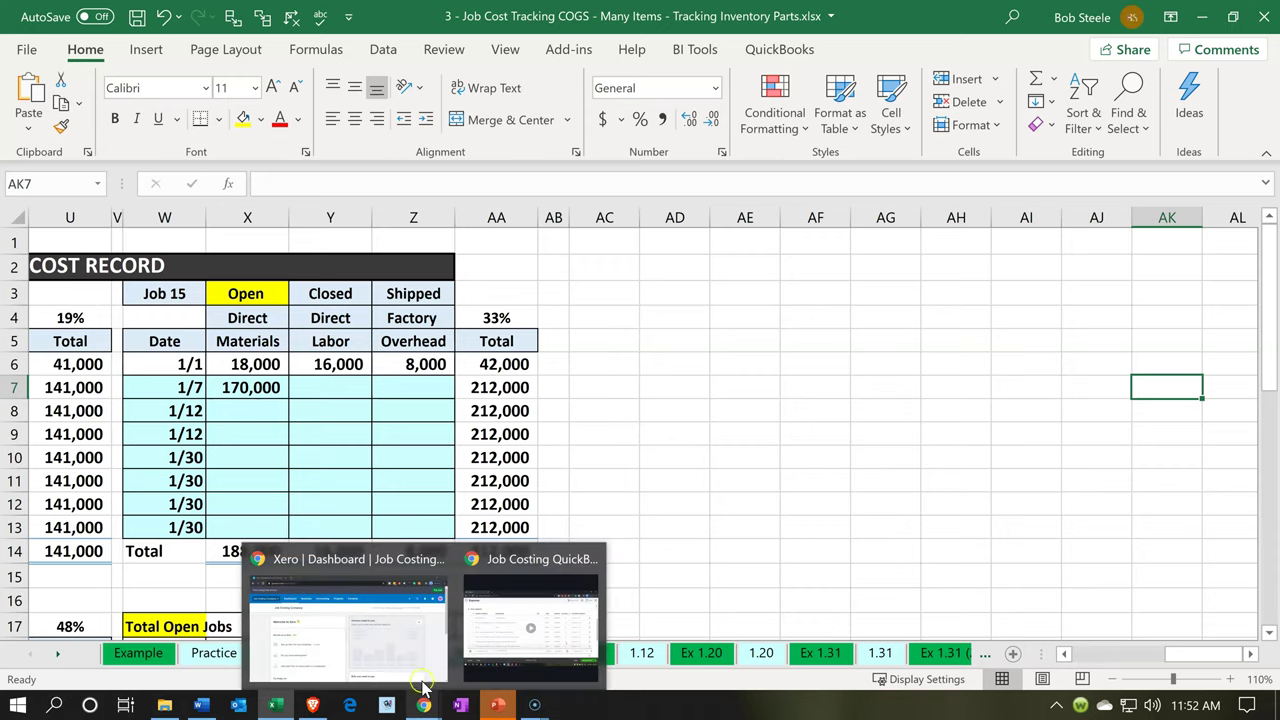
click(408, 638)
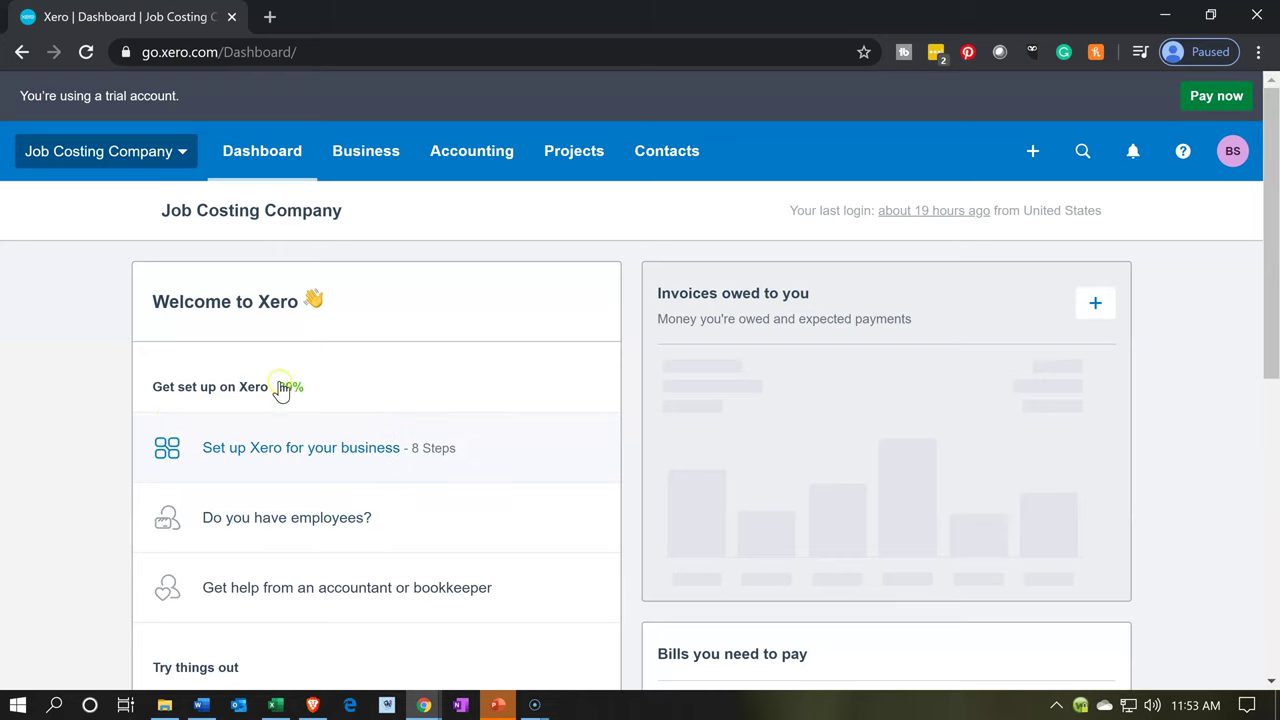
click(1036, 151)
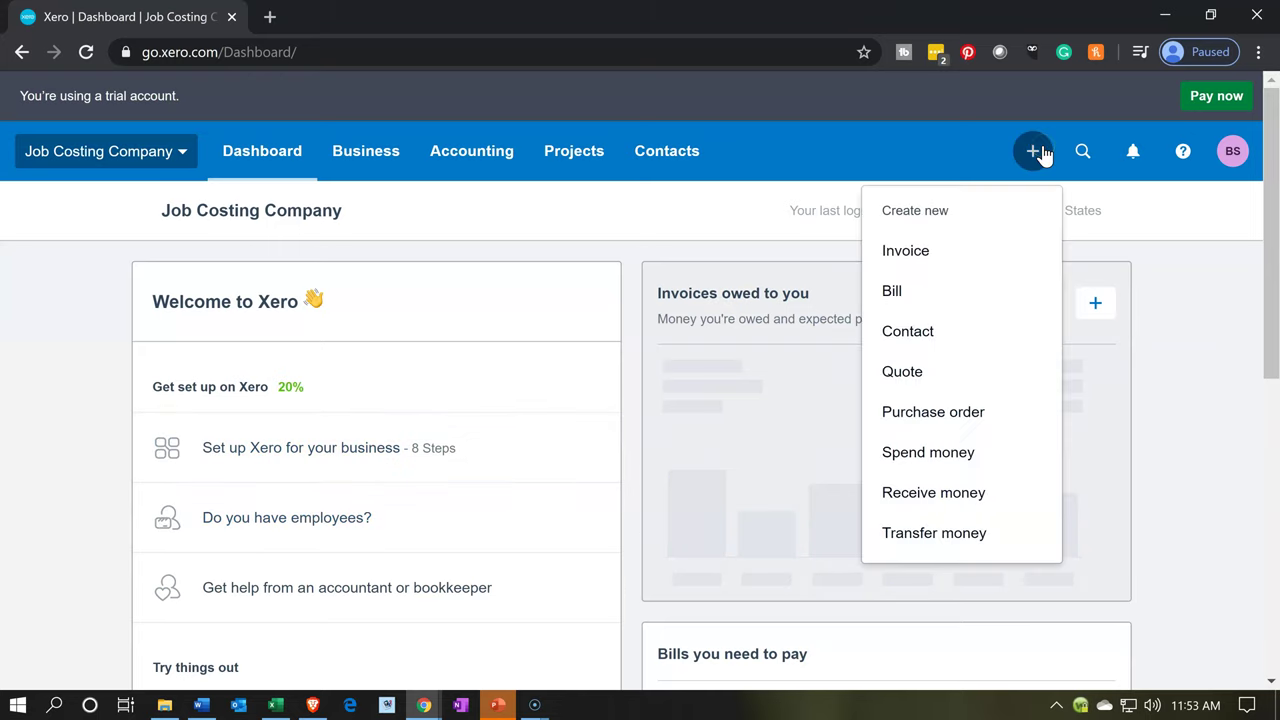
click(918, 456)
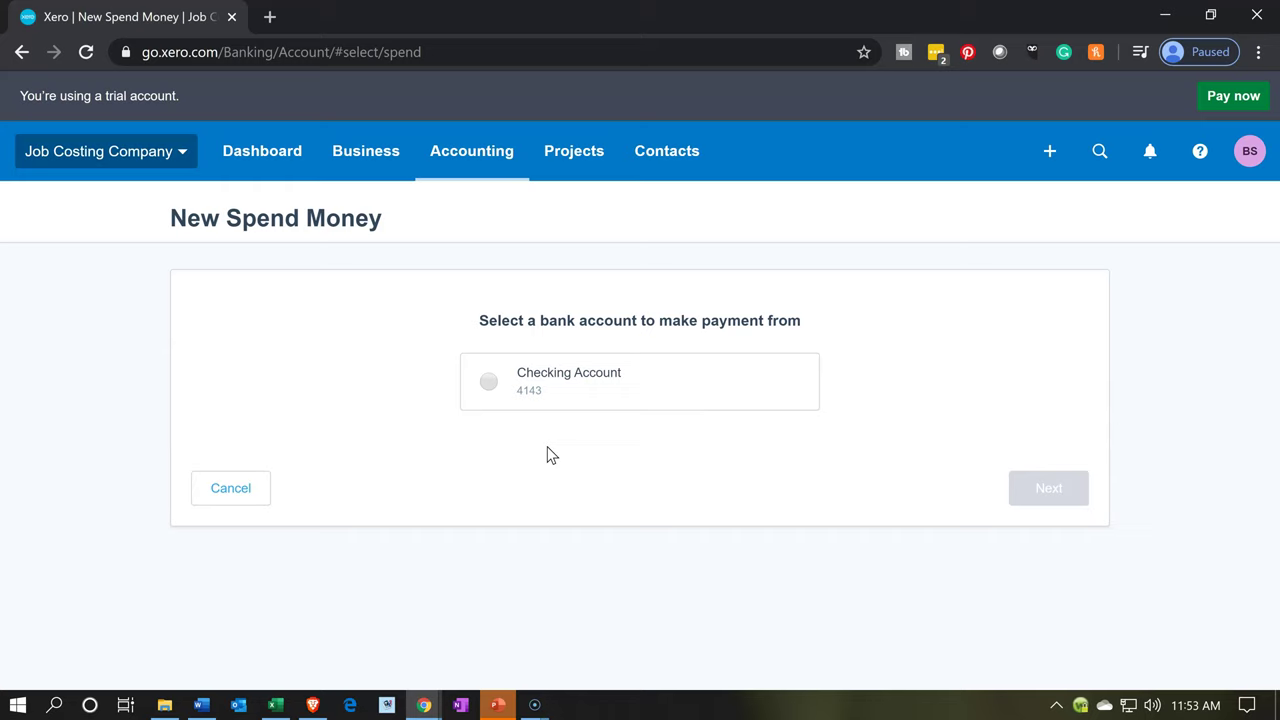
click(500, 384)
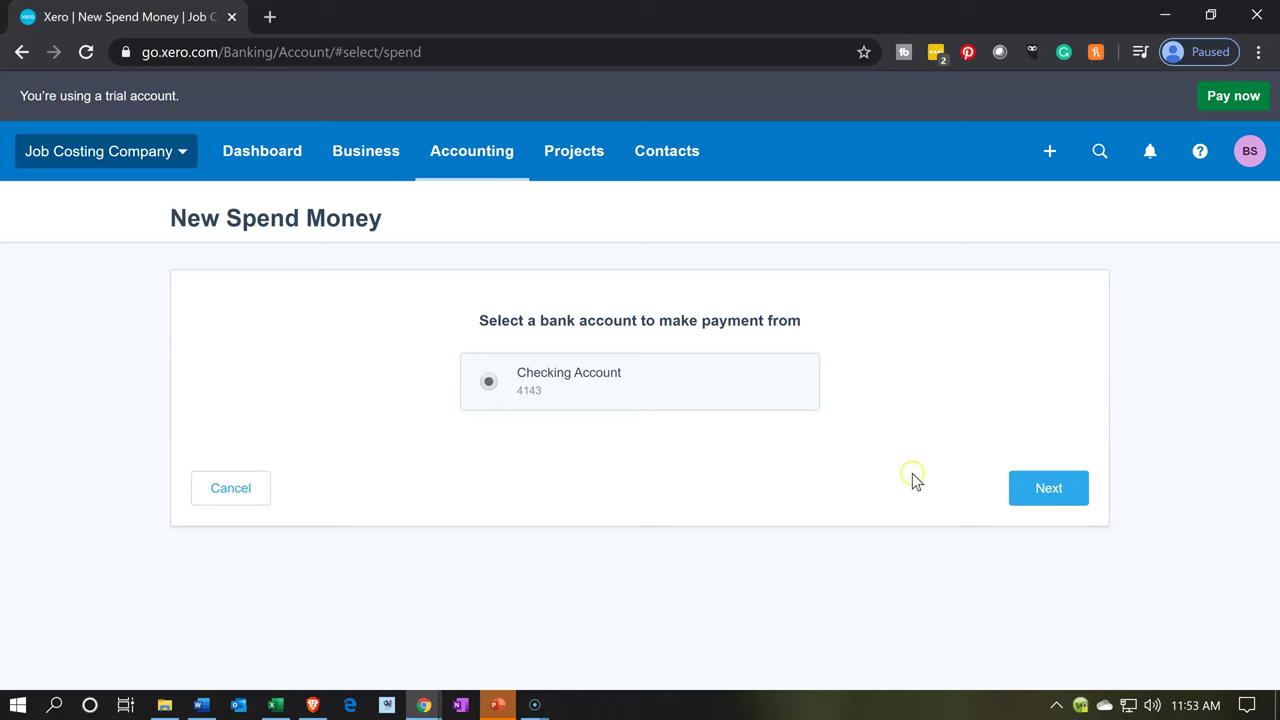
click(1033, 484)
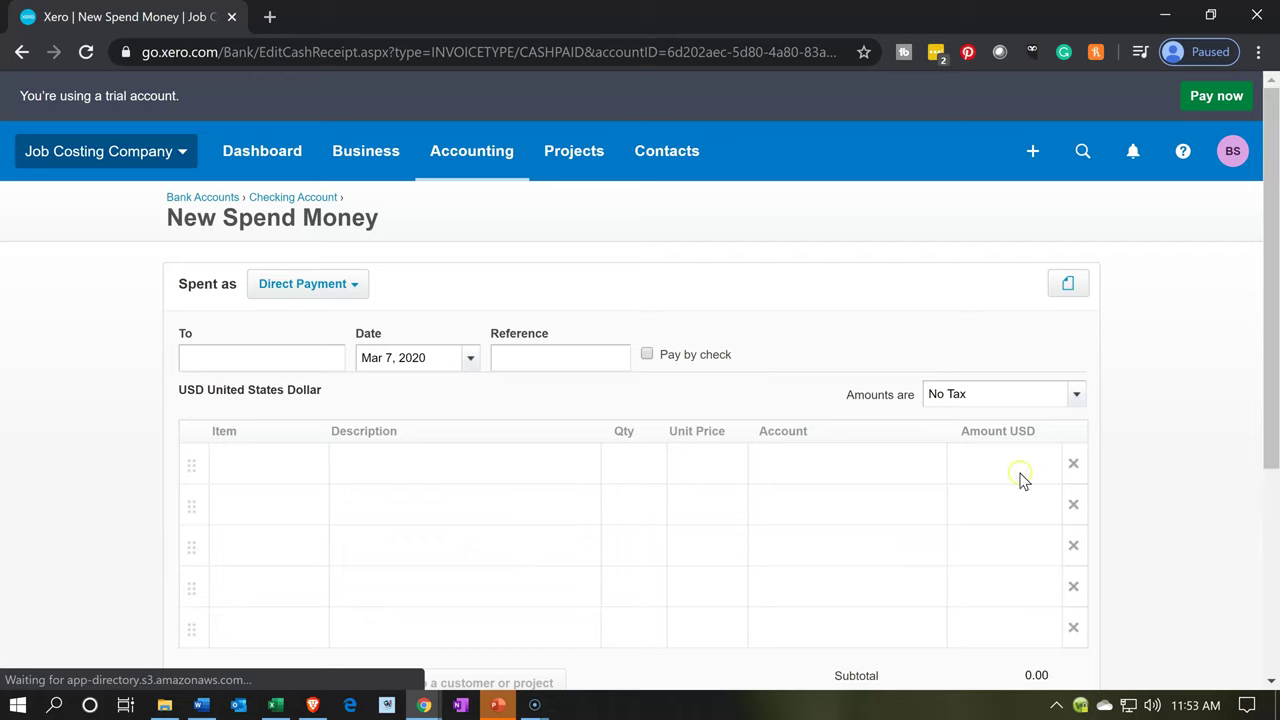
Enter Misc as the payee of the spend money transaction
click(300, 350)
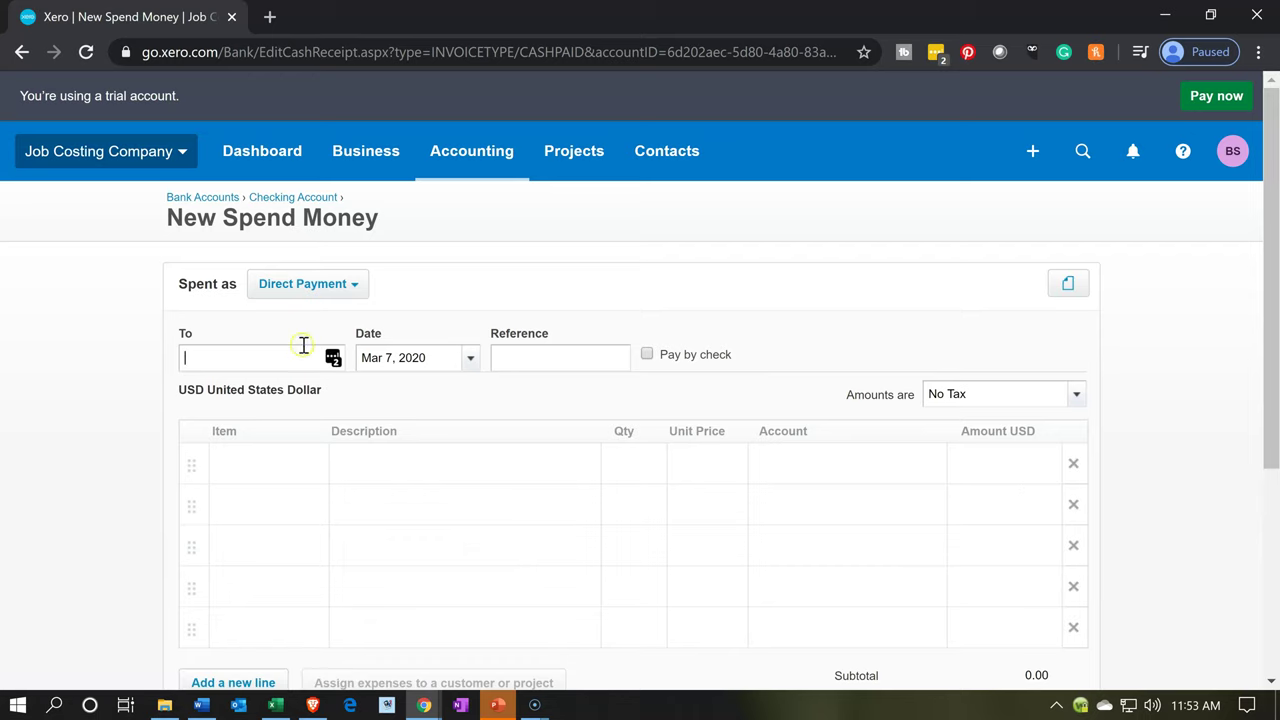
text(mi)
key(Tab)
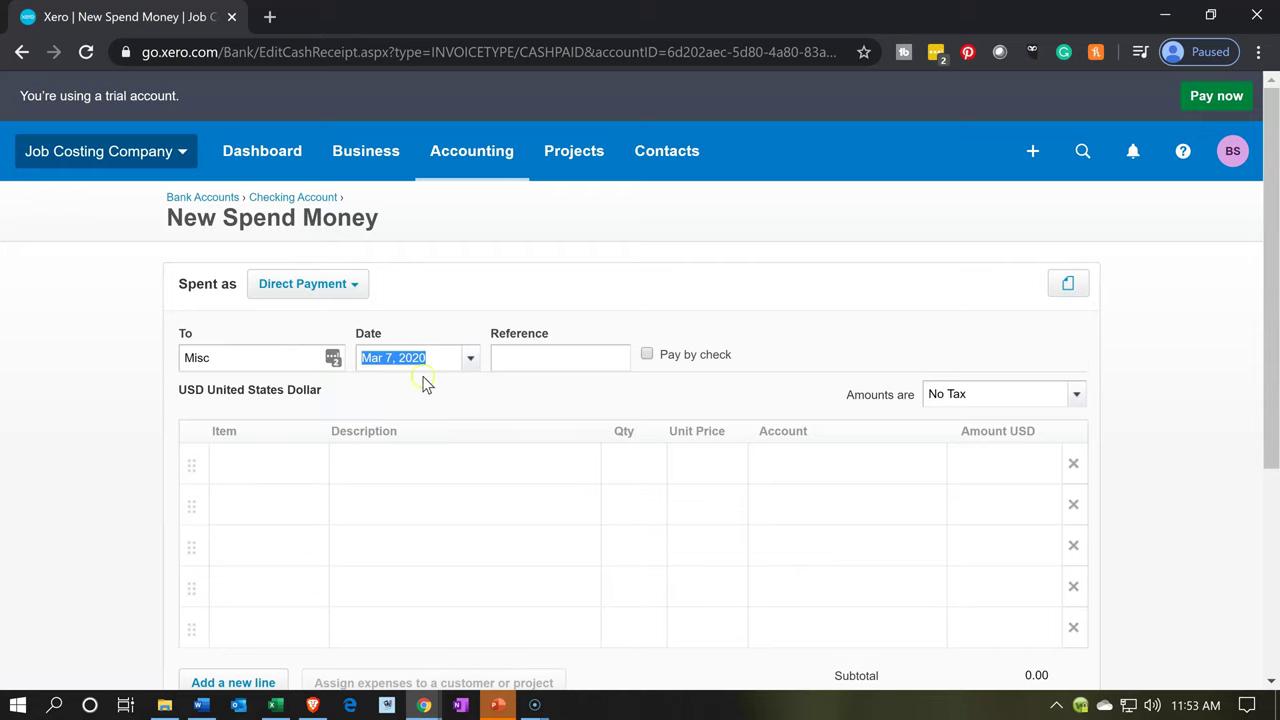
Set the spend money transaction's date to Jan 7, 2020
click(481, 358)
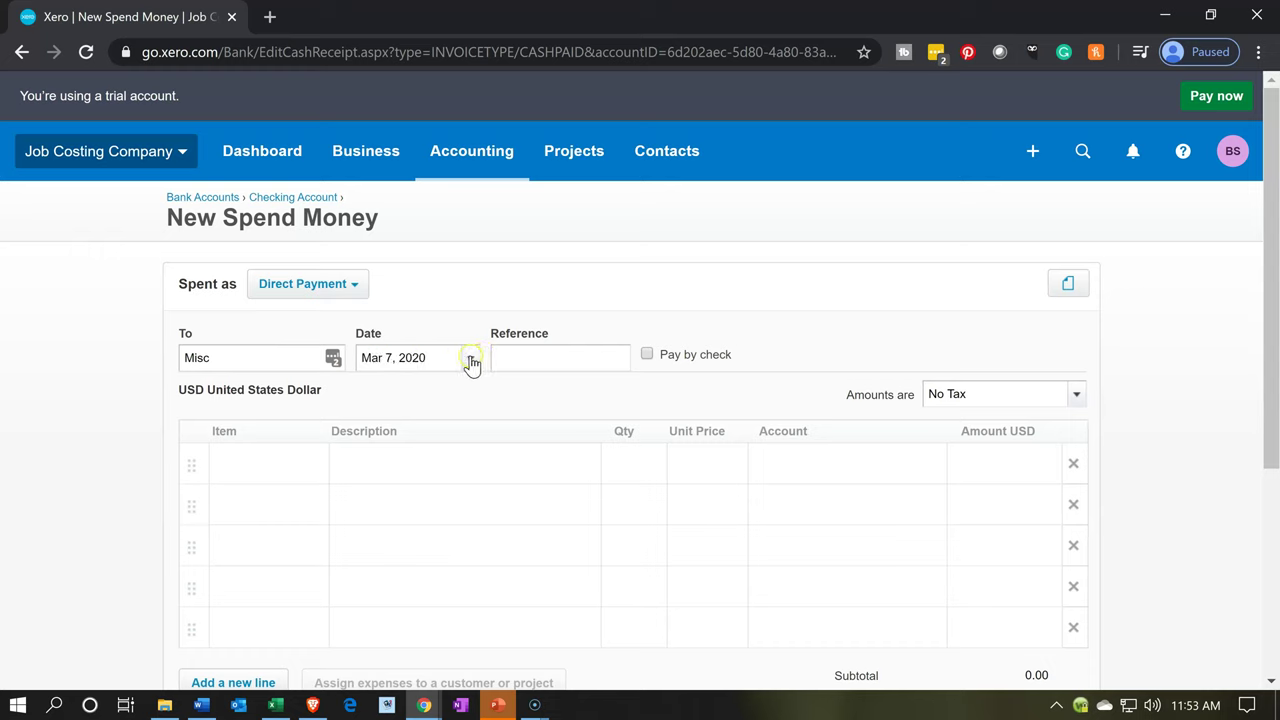
click(378, 358)
double_click(378, 358)
double_click(378, 358)
double_click(378, 358)
click(378, 358)
double_click(378, 358)
click(661, 357)
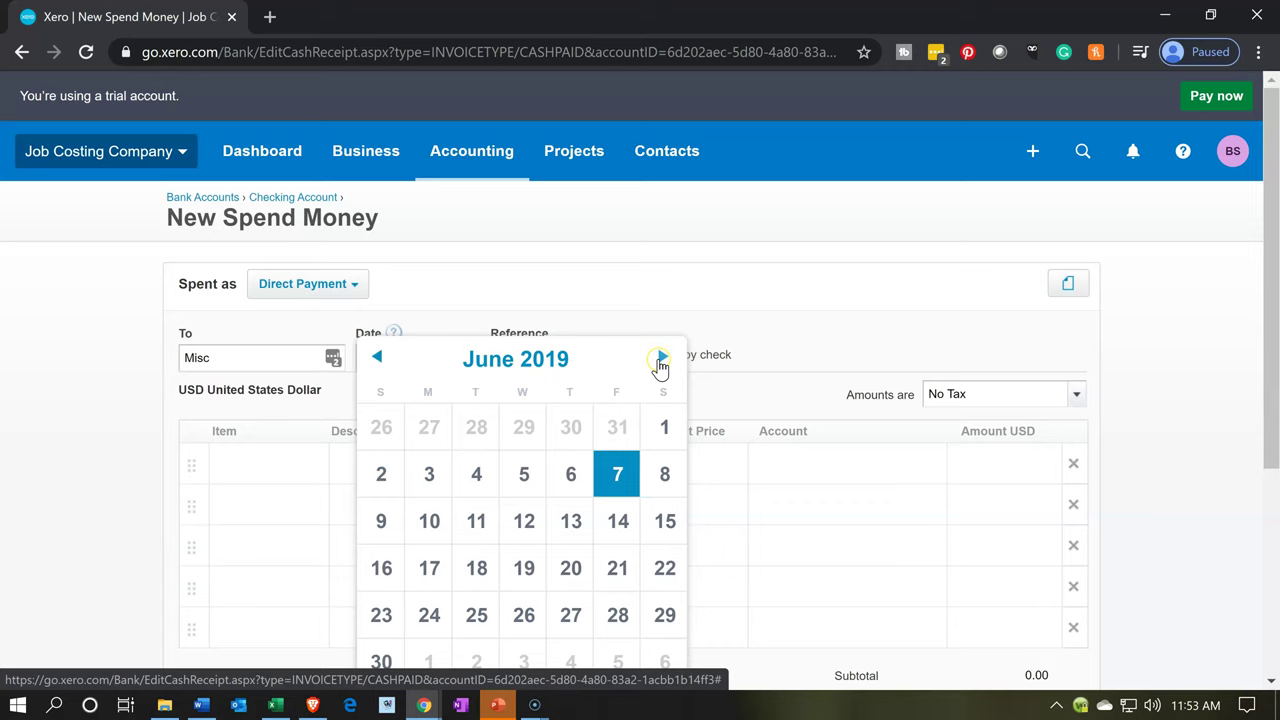
click(661, 357)
double_click(661, 357)
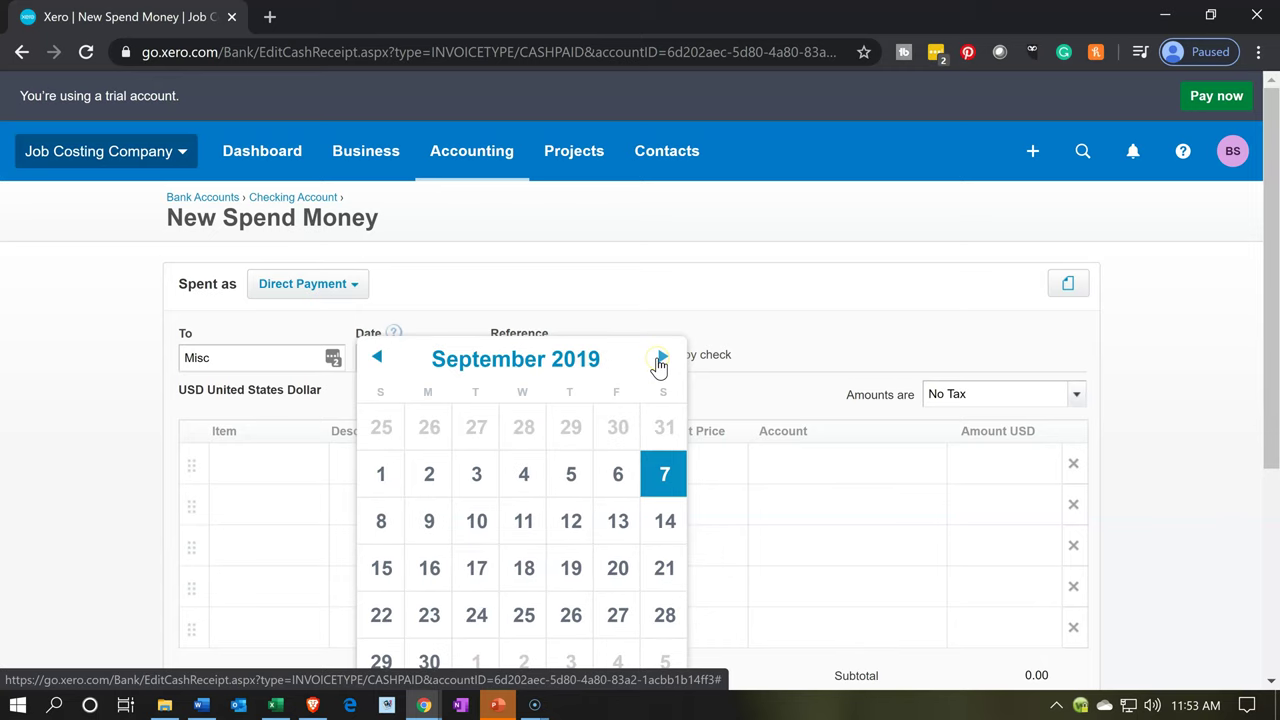
click(661, 357)
click(661, 357)
click(661, 357)
click(661, 357)
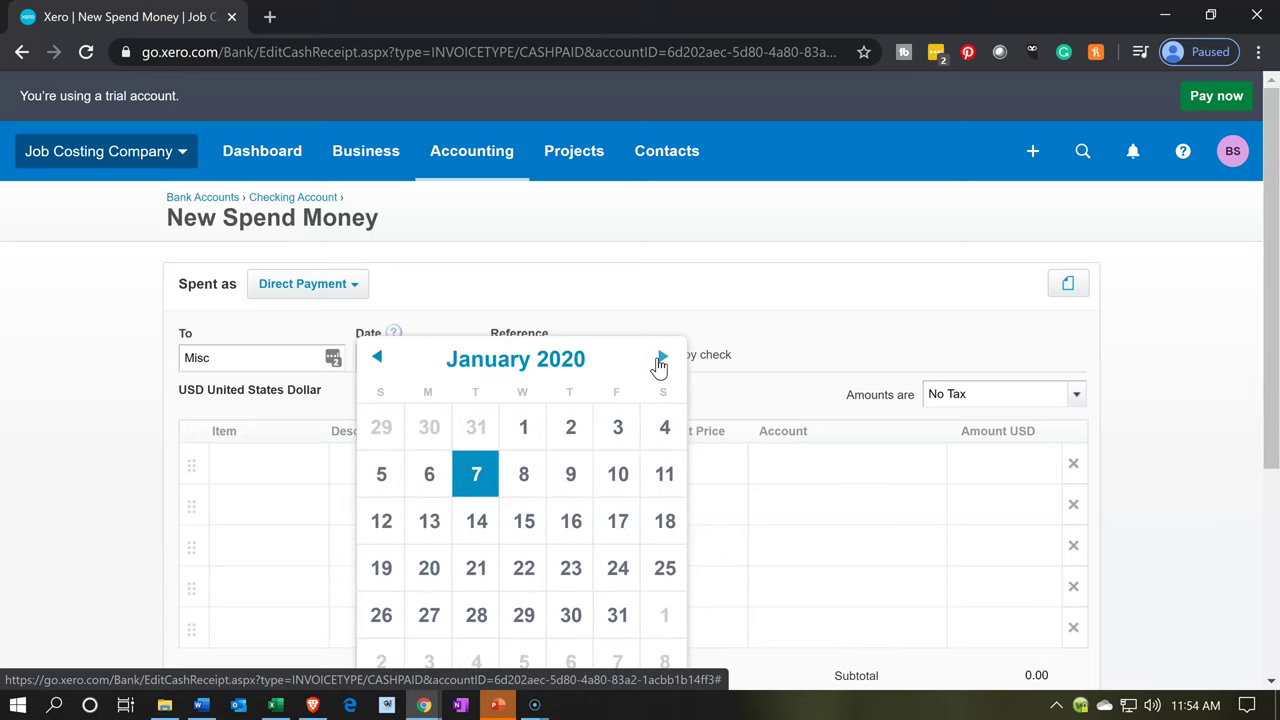
click(482, 473)
Fill the first line with the item "Paint, wood stain, faux finish"
scroll(77, 477, down, 1)
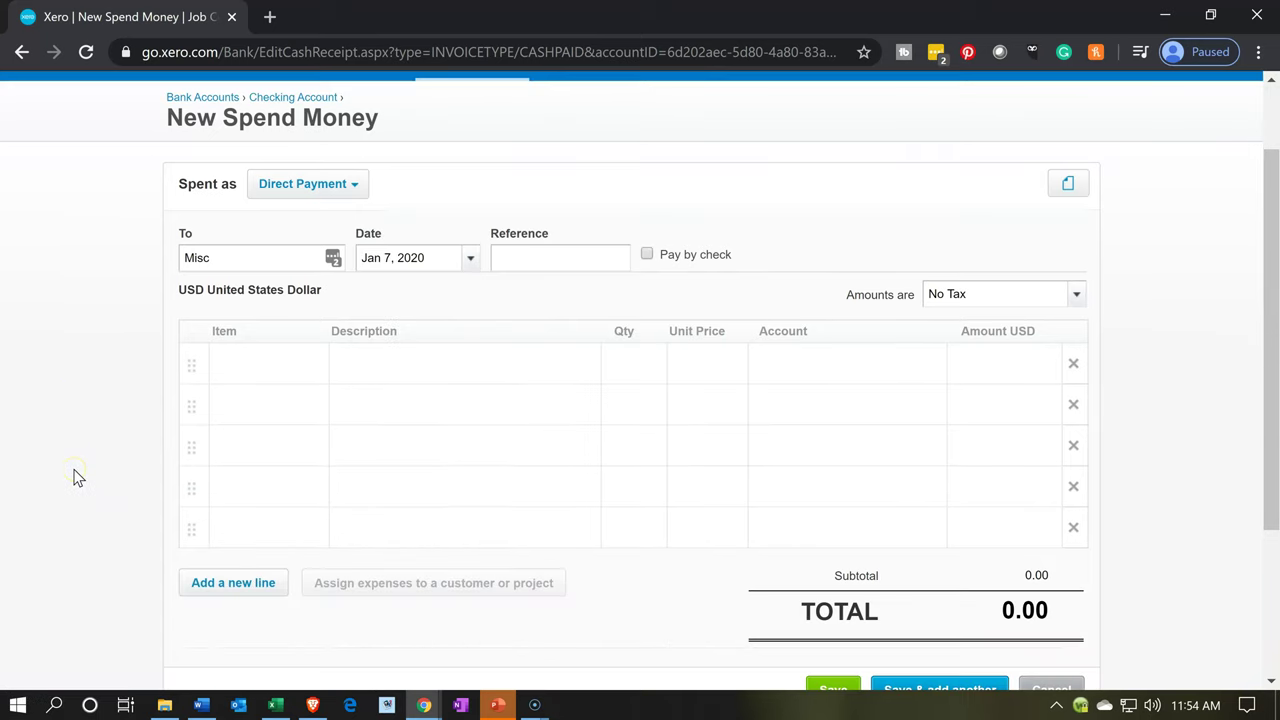
click(267, 352)
text(Wo)
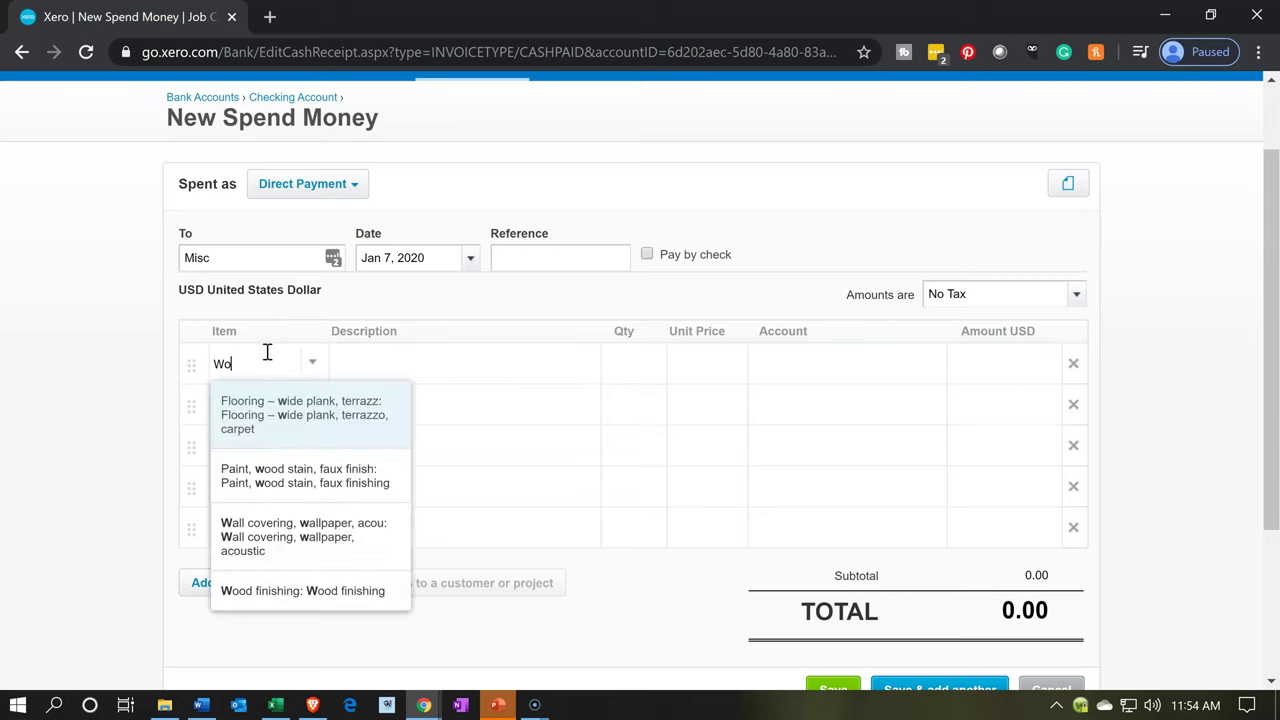
text(o)
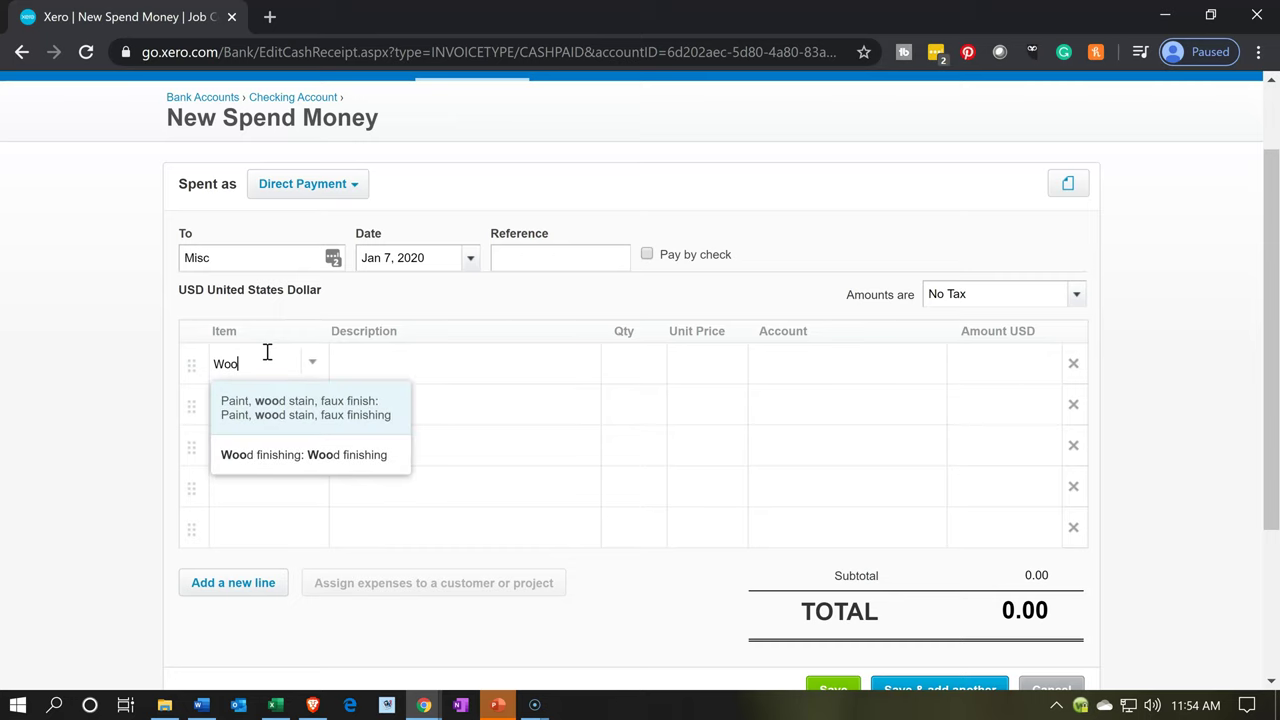
key(Tab)
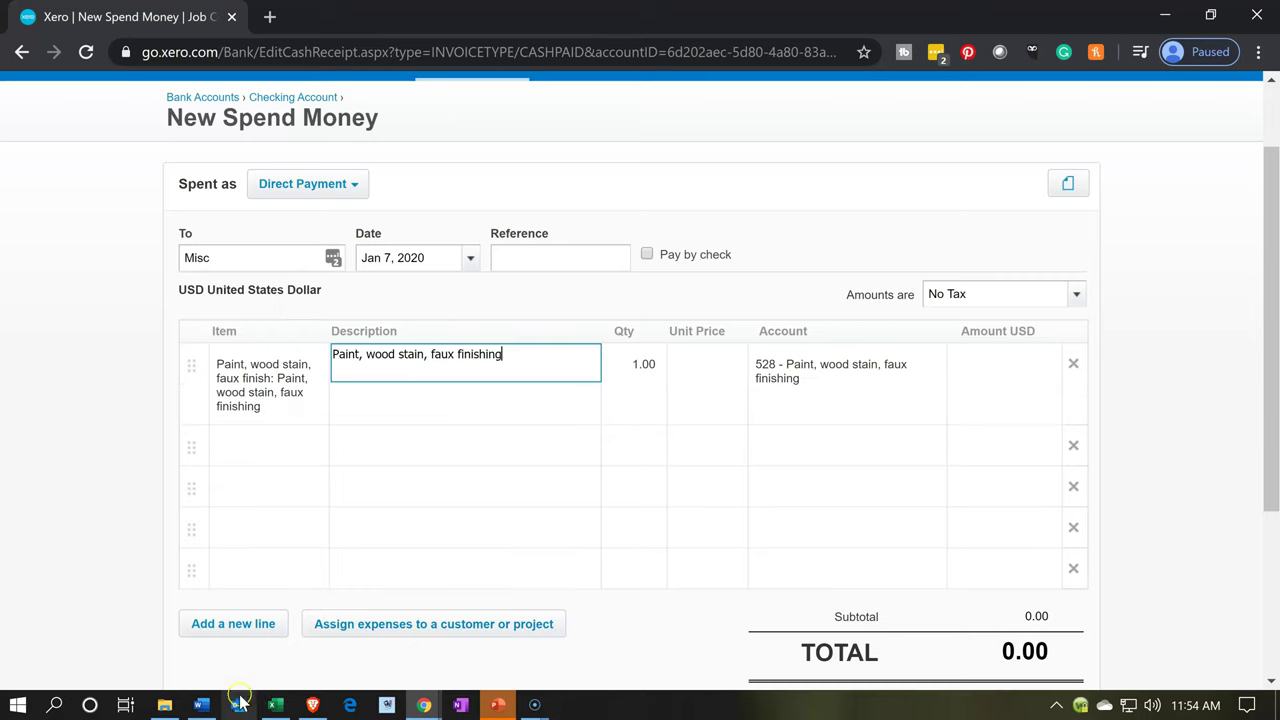
Switch to the Excel job cost workbook, check Job 15's 1/7 direct materials cost, and return to Xero
click(280, 706)
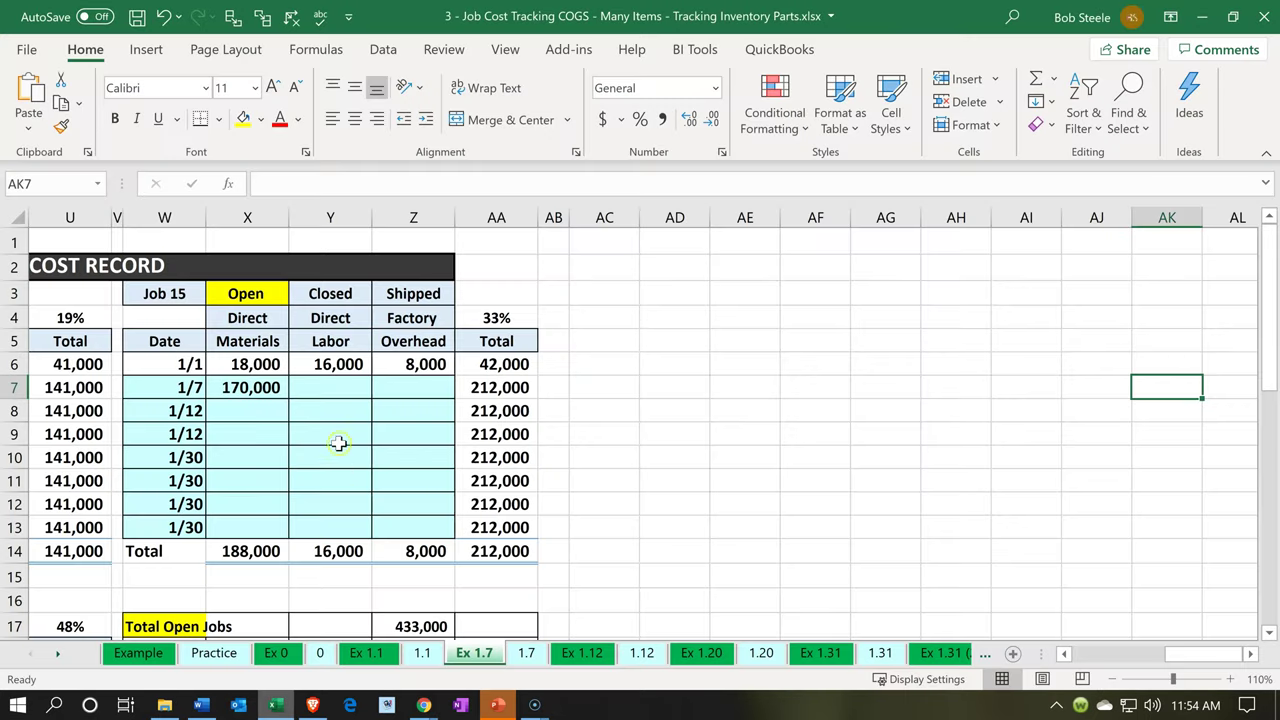
click(272, 390)
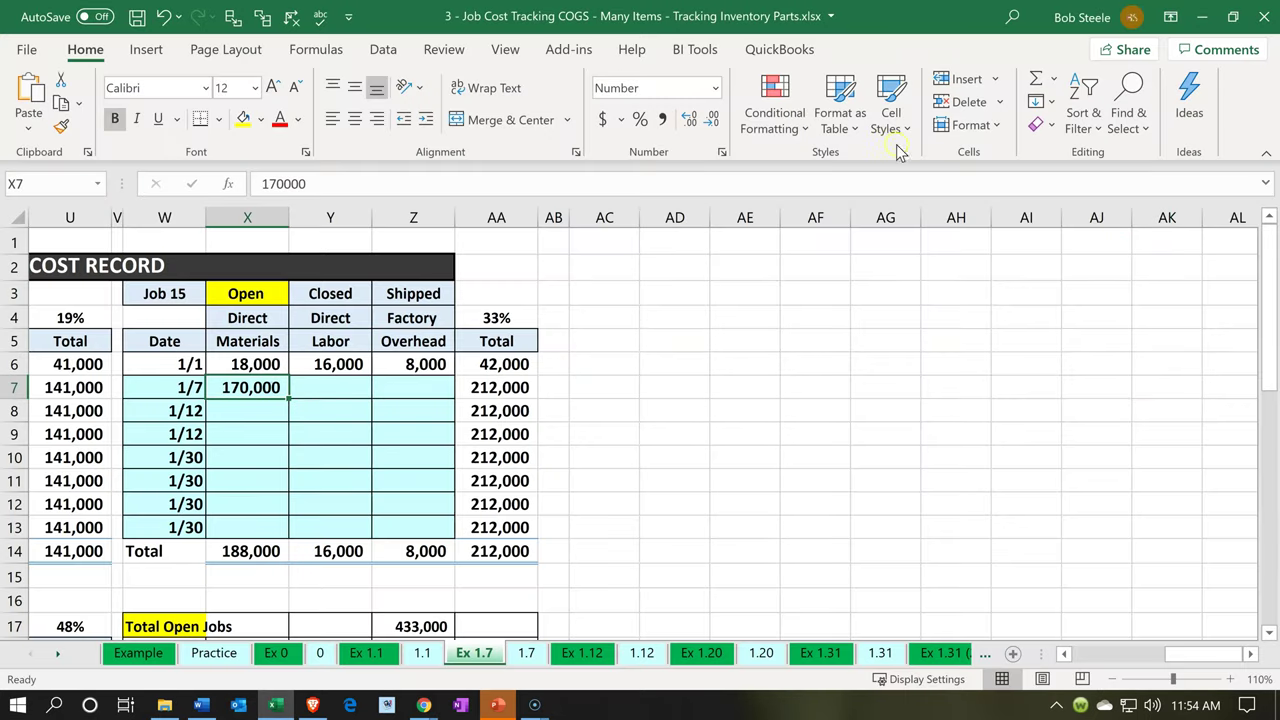
click(1199, 14)
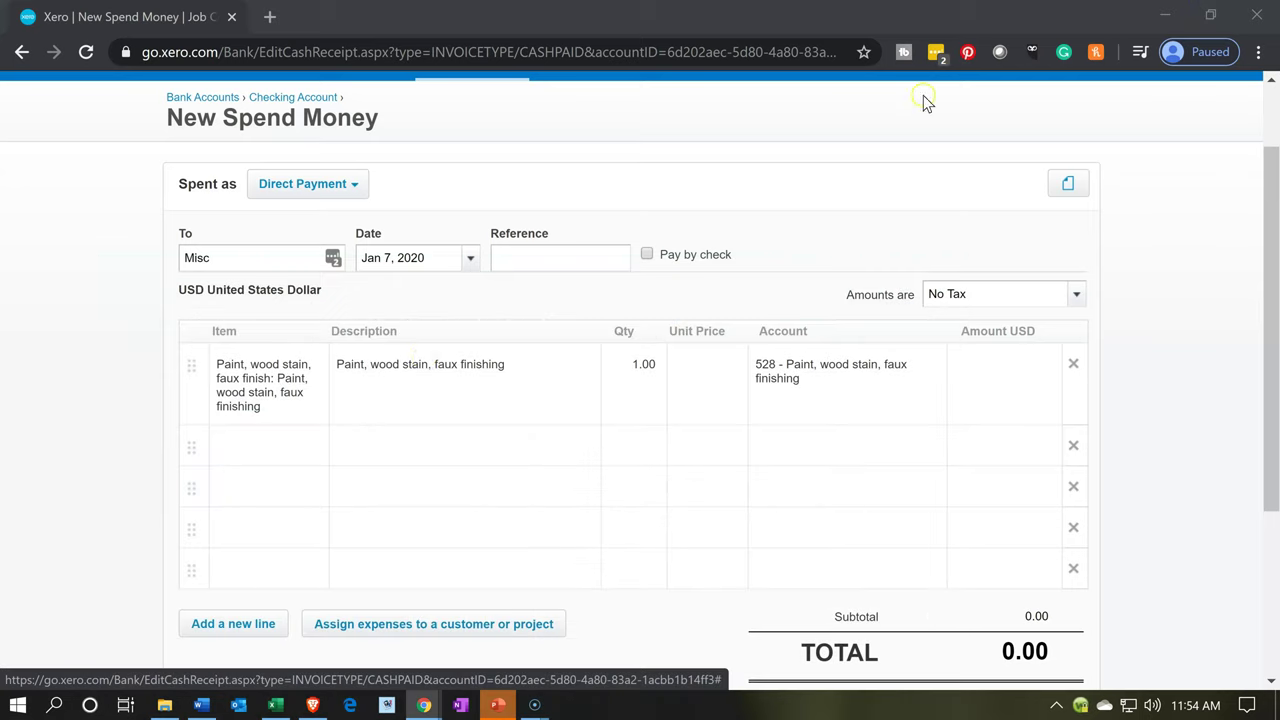
Set the unit price of the "Paint, wood stain, faux finishing" line to 30,000
click(727, 387)
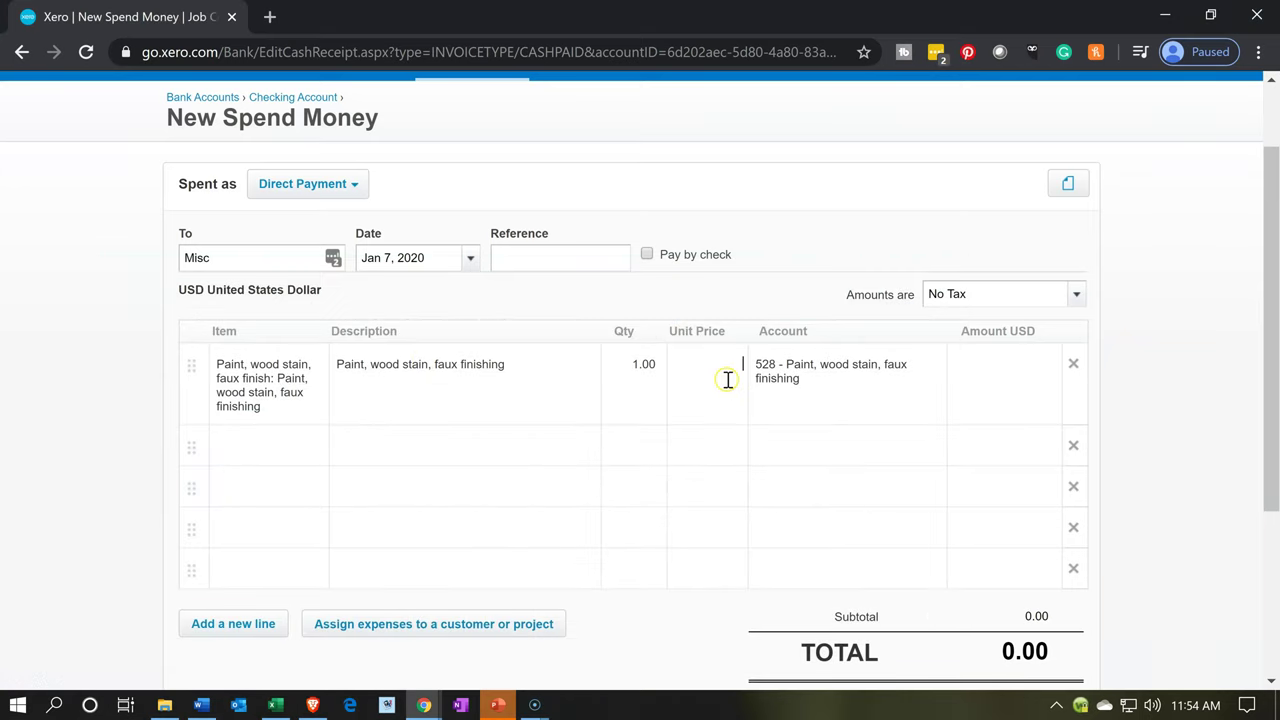
text(30000)
key(Tab)
key(Tab)
key(Tab)
key(Tab)
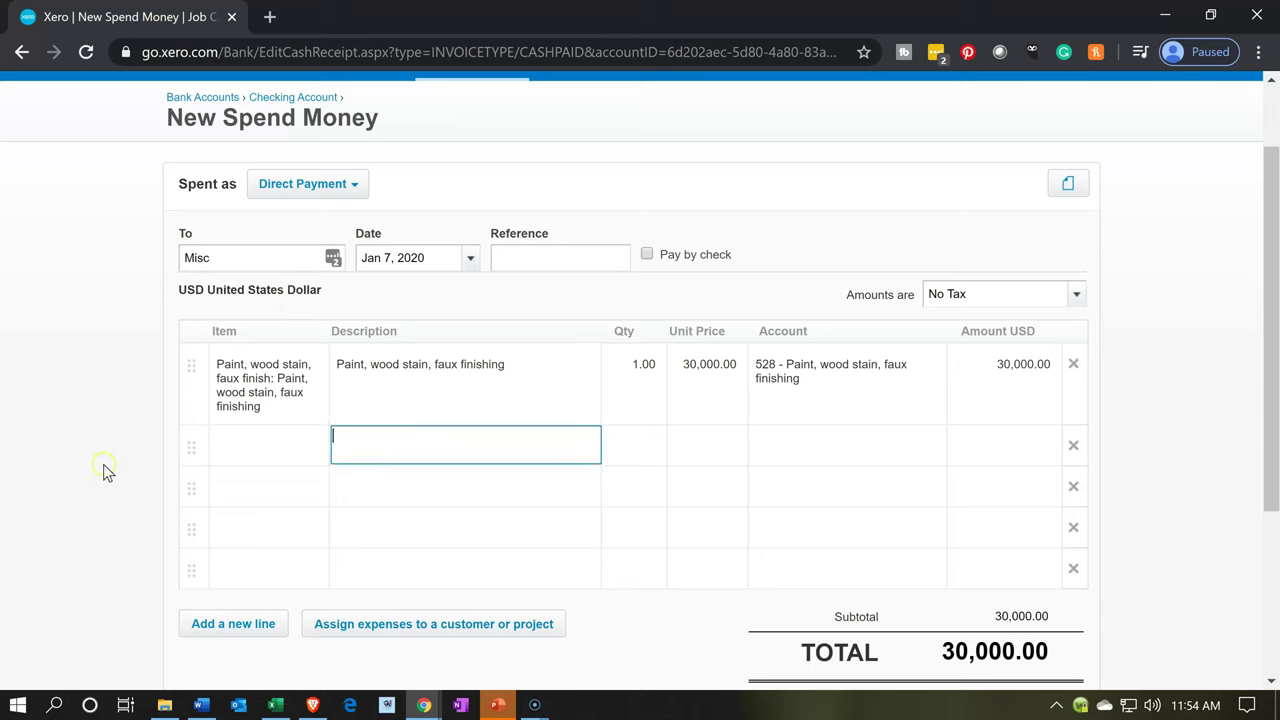
Fill the second line with the item "Wall covering, wallpaper, acoustic" at a unit price of 21,000
click(254, 446)
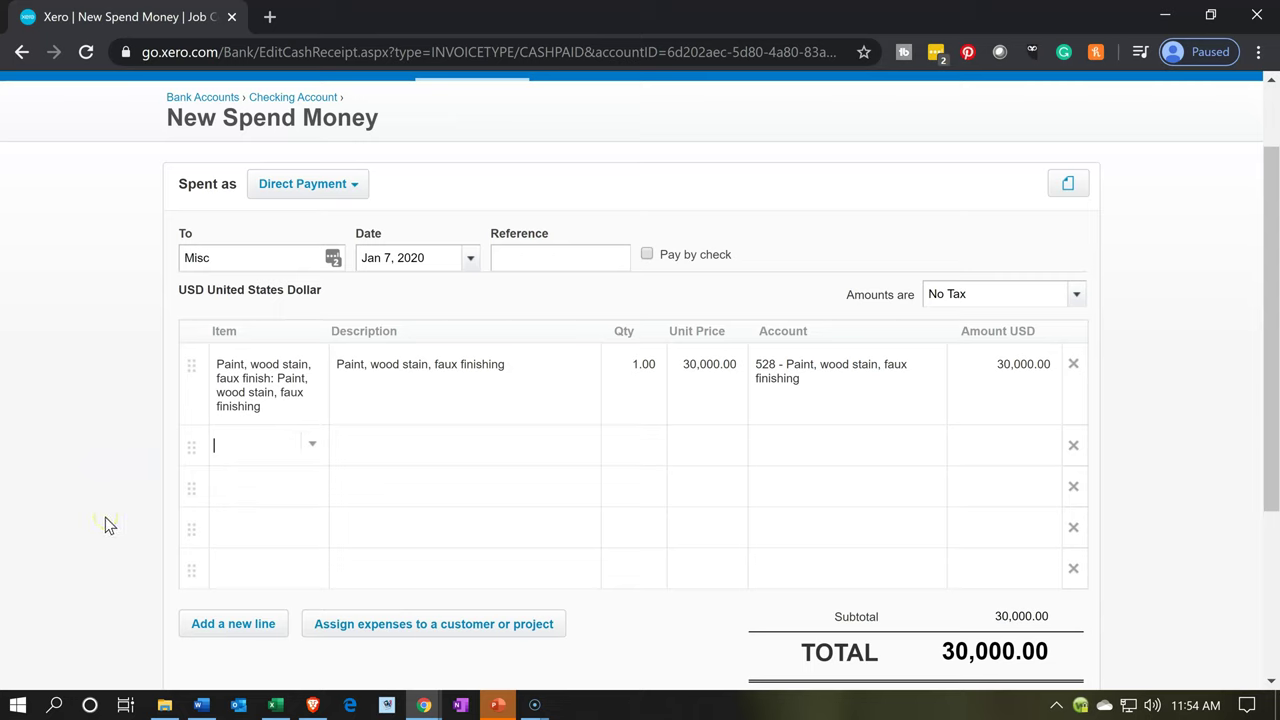
text(Wa)
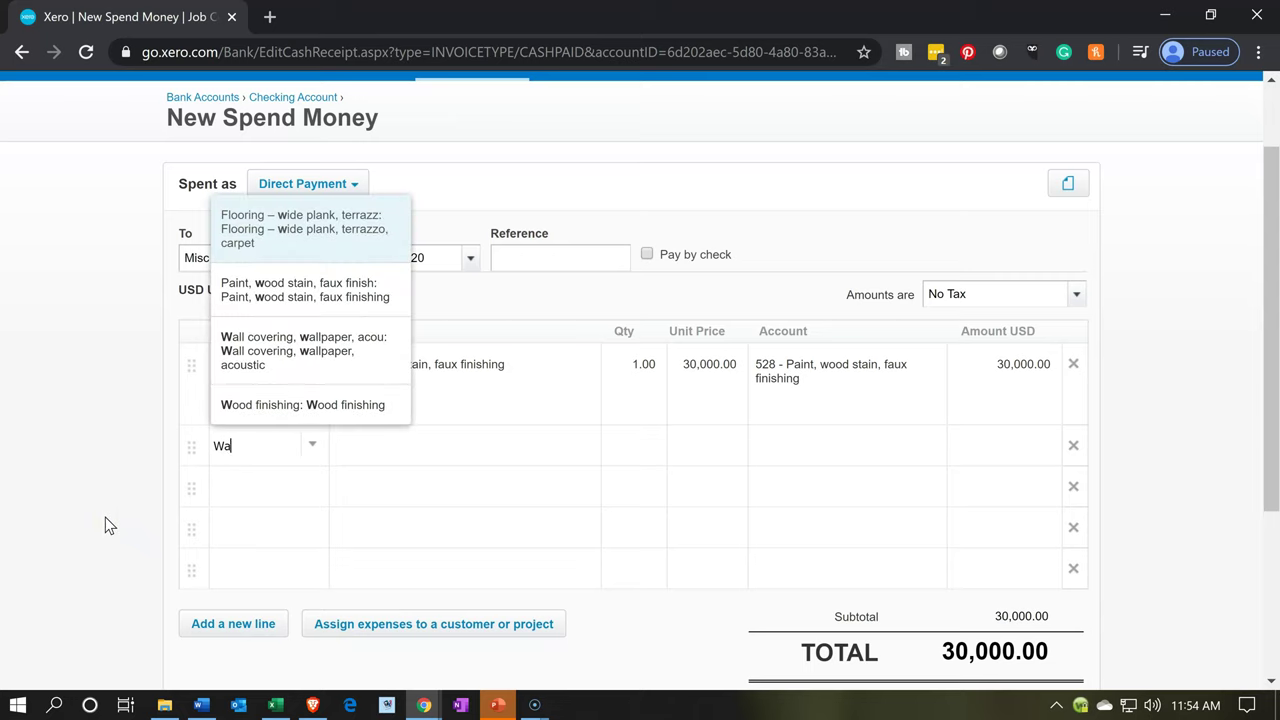
text(ll)
key(Tab)
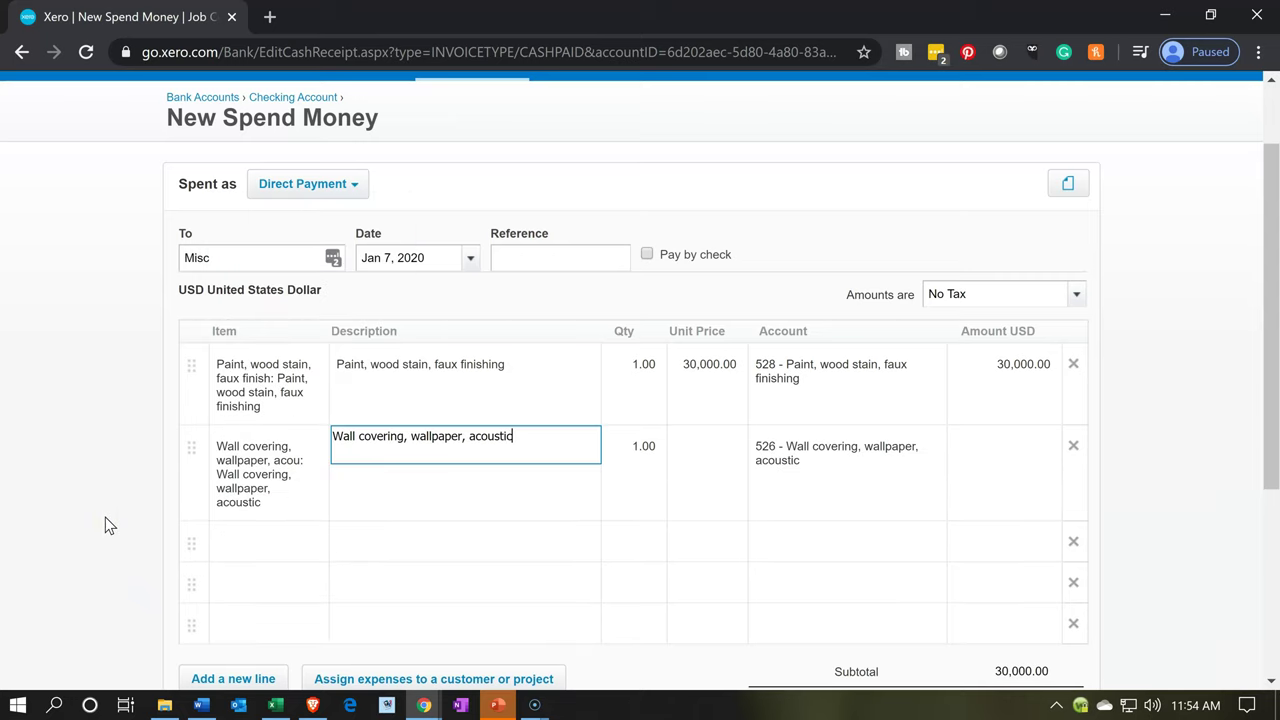
key(Tab)
key(Tab)
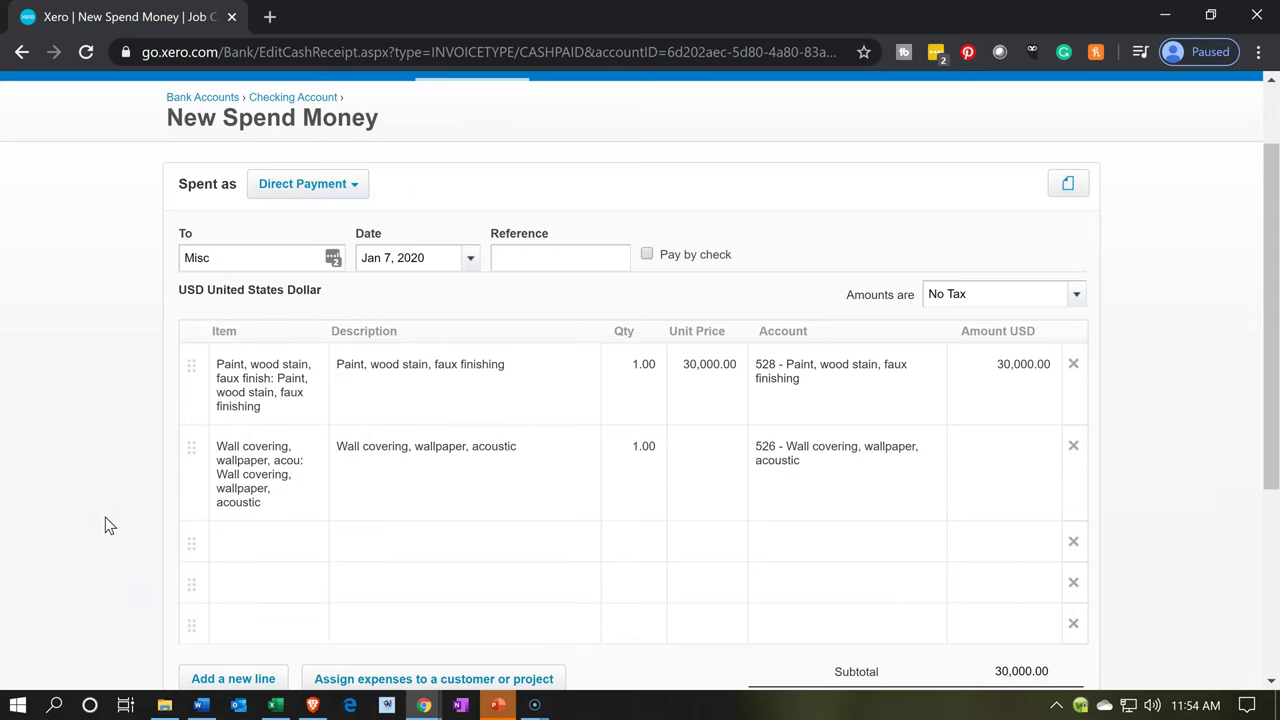
text(21000)
key(Tab)
key(Tab)
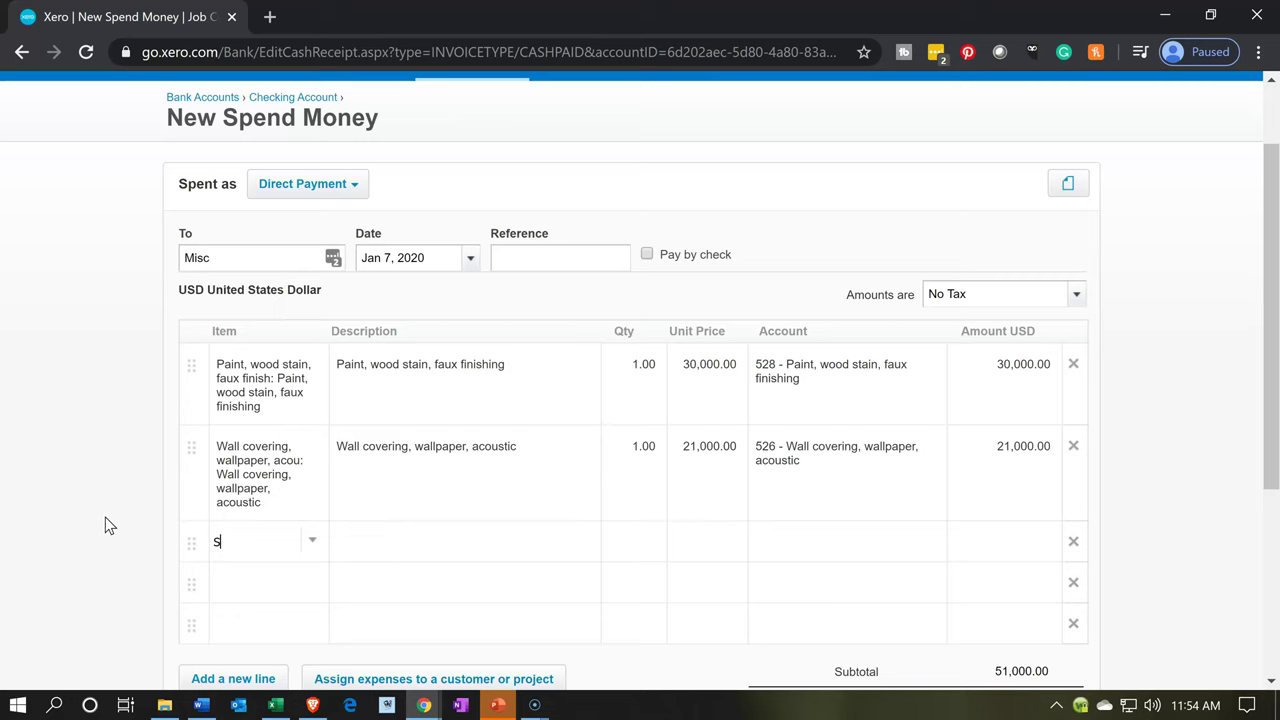
Fill the third line with the item Stucco at a unit price of 29,000
text(tucc)
key(Tab)
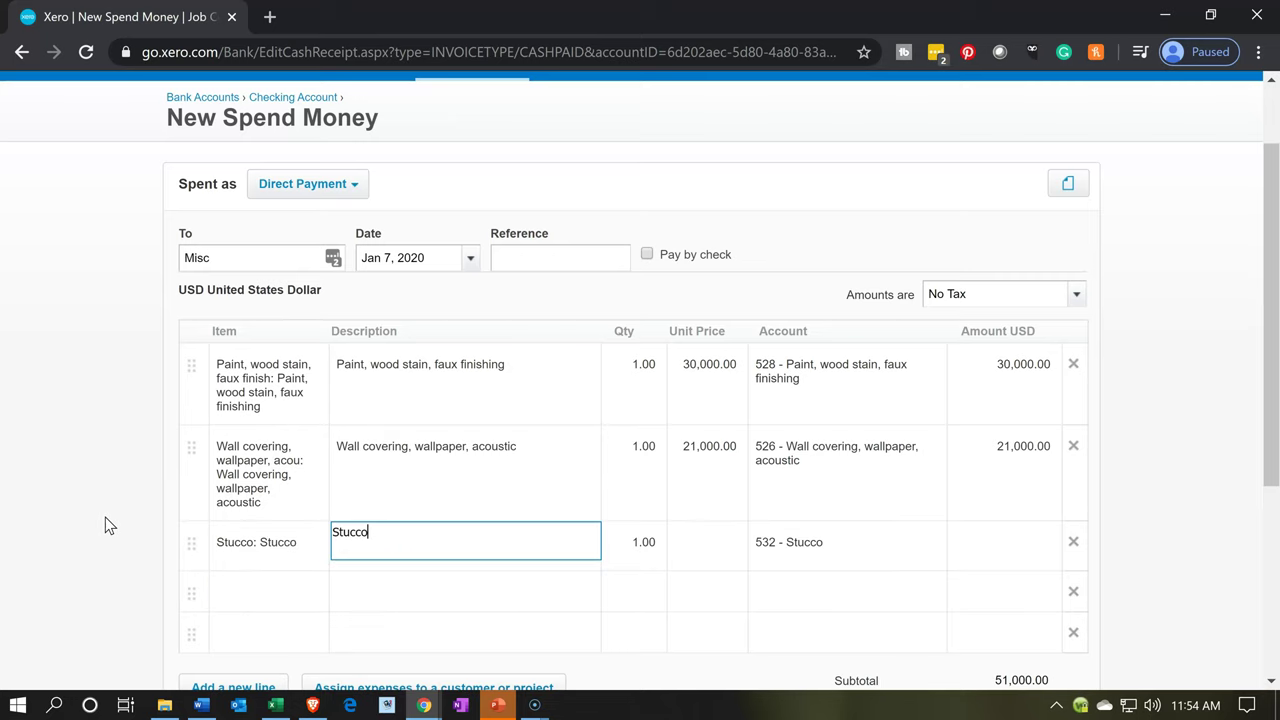
key(Tab)
key(Tab)
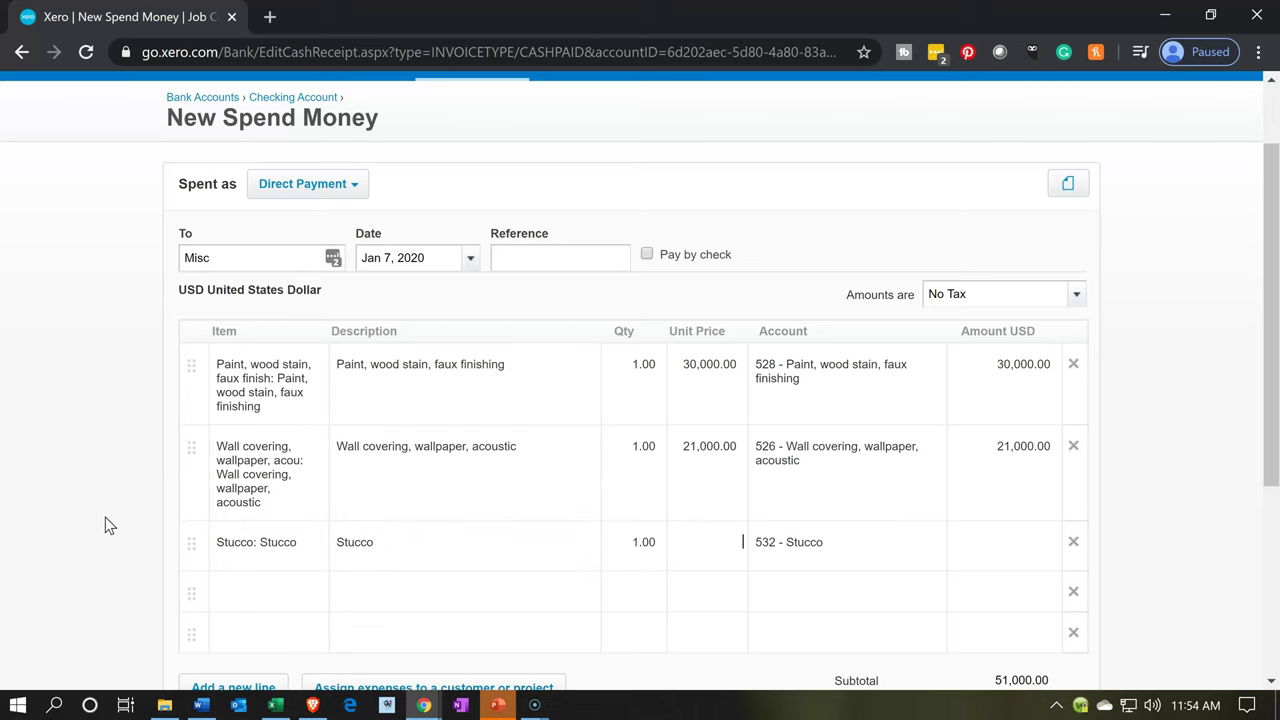
text(29000)
key(Tab)
key(Tab)
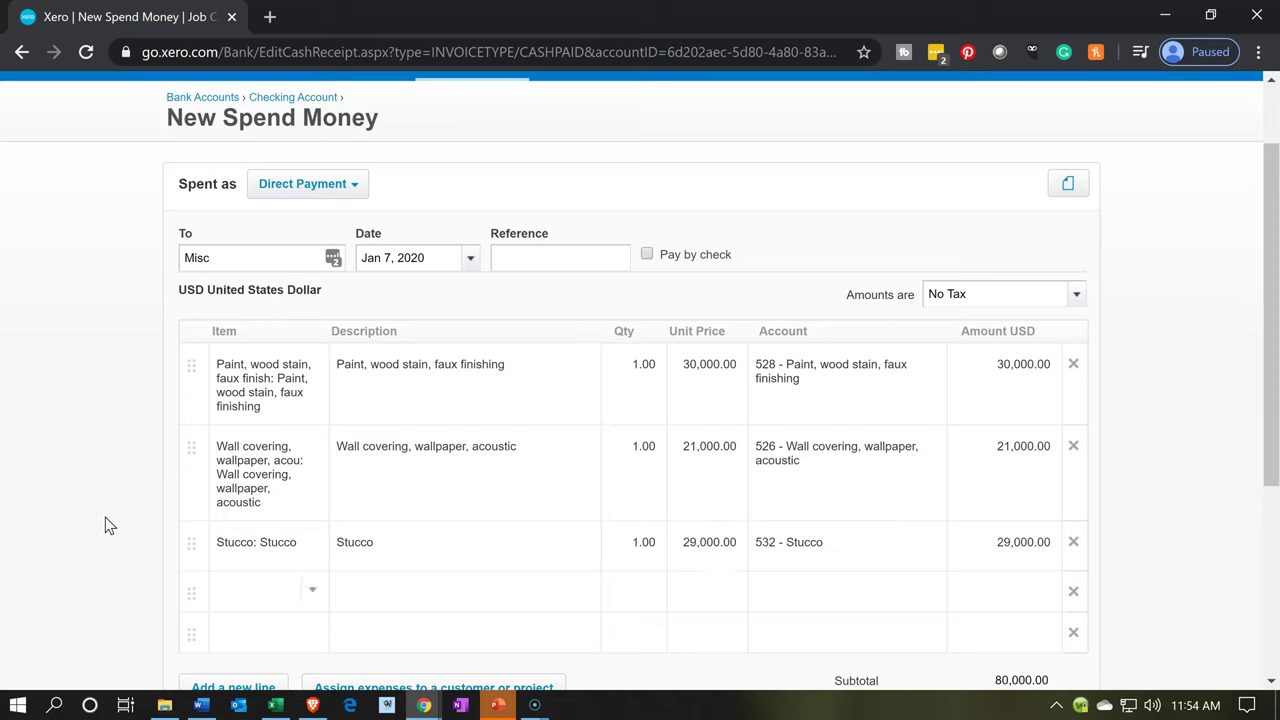
text(Floor)
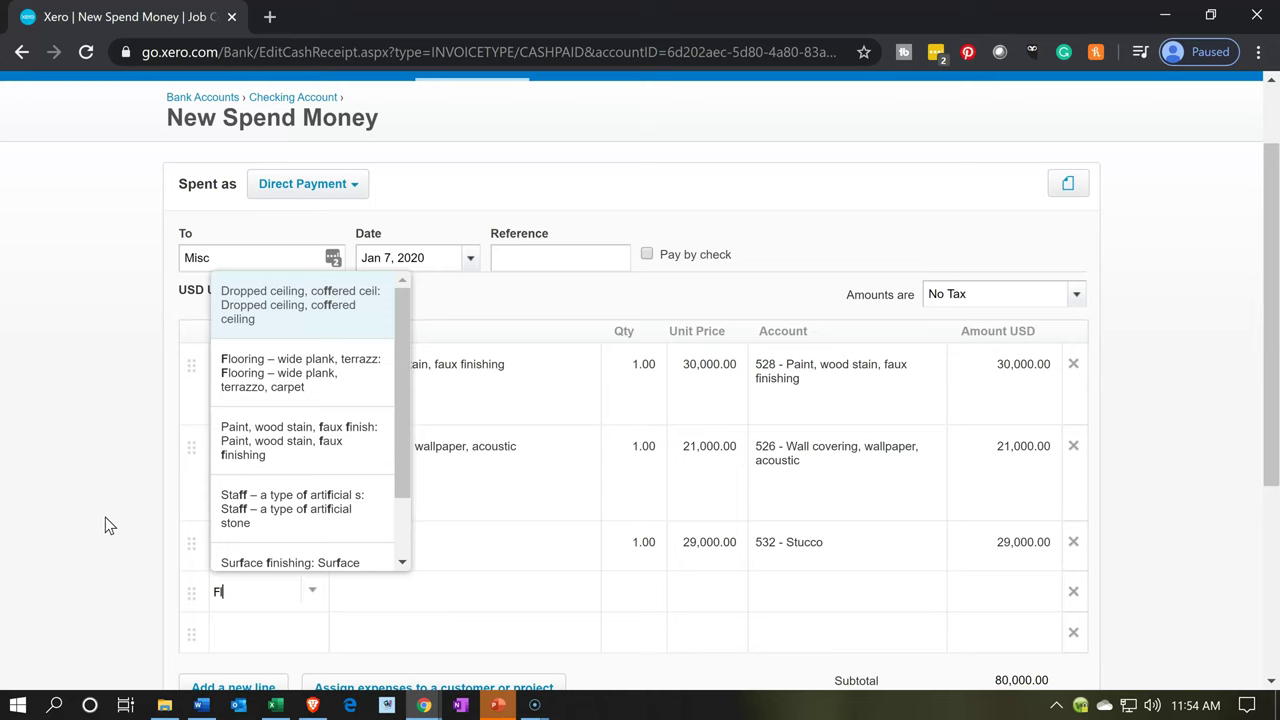
key(Tab)
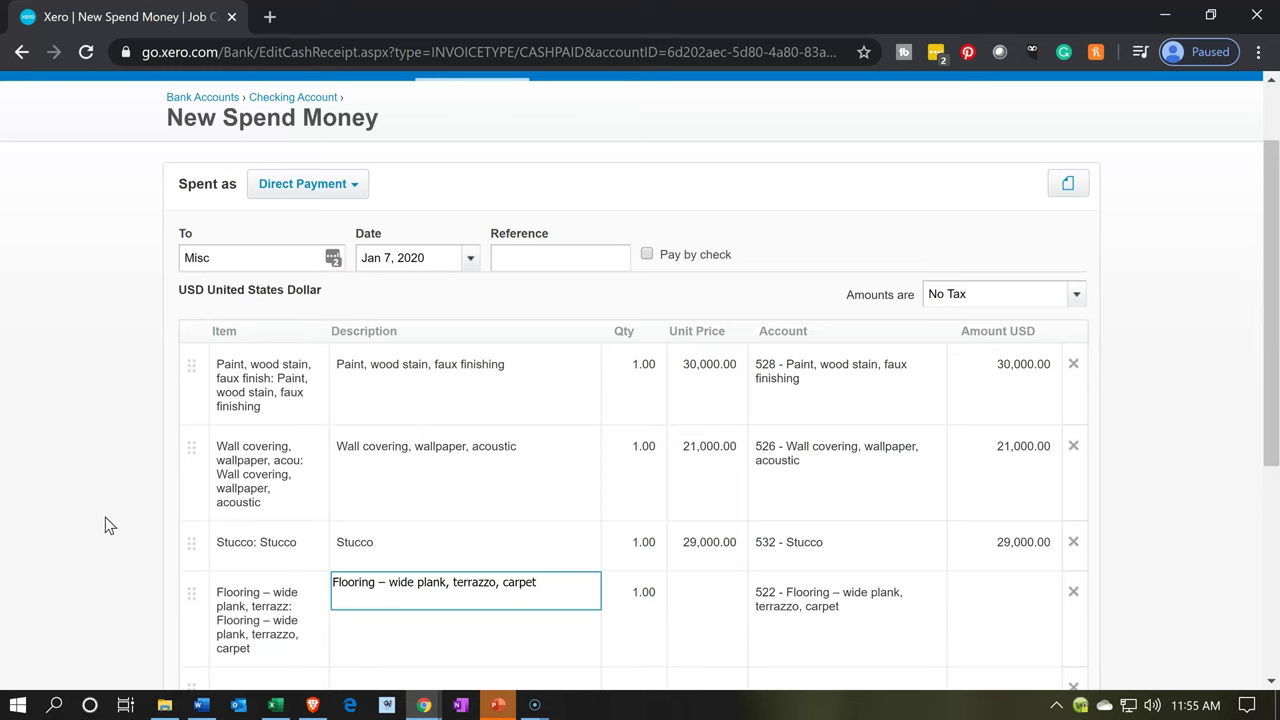
key(Tab)
key(Tab)
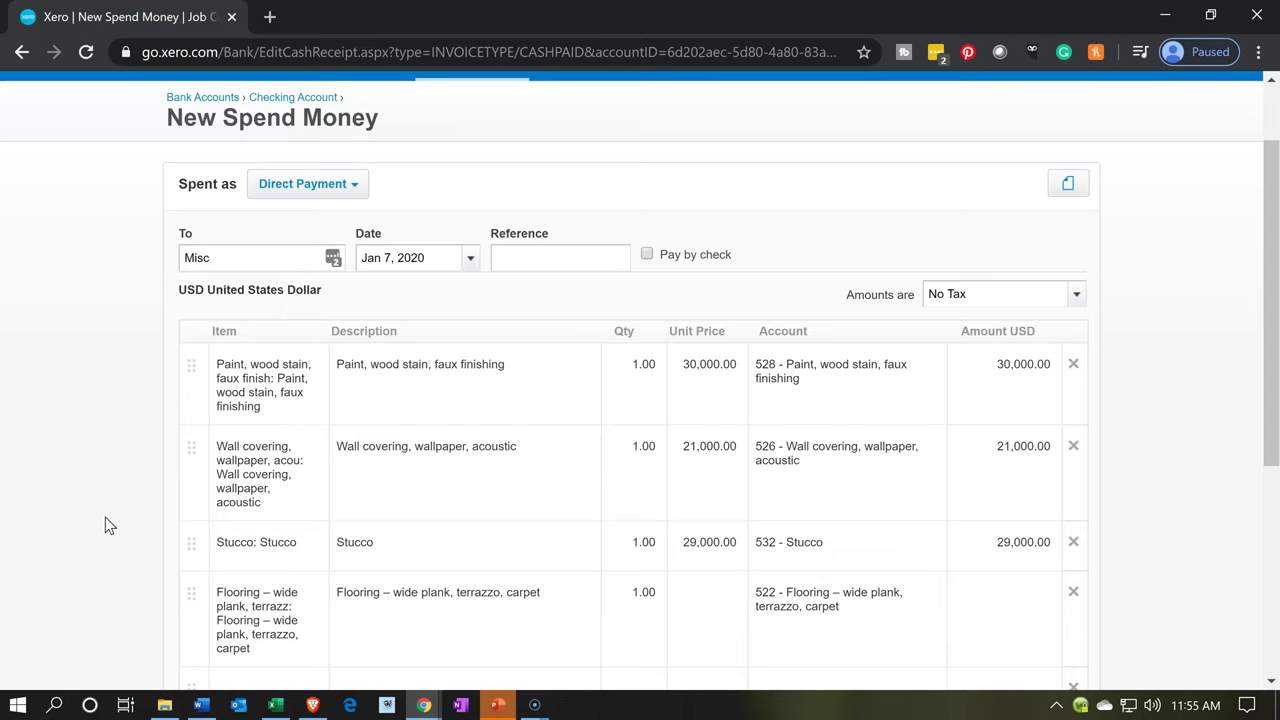
Set the fourth line's item to "Staff – a type of artificial stone" with a unit price of 15,000
click(285, 606)
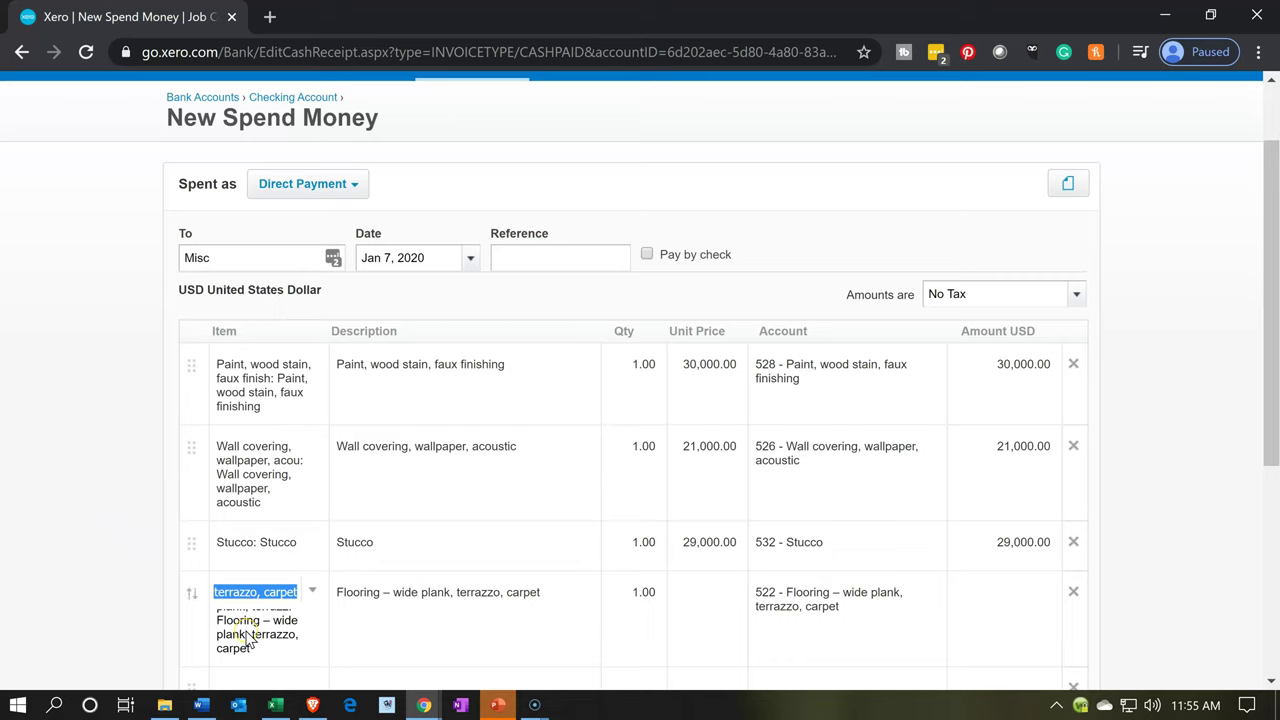
text(Sta)
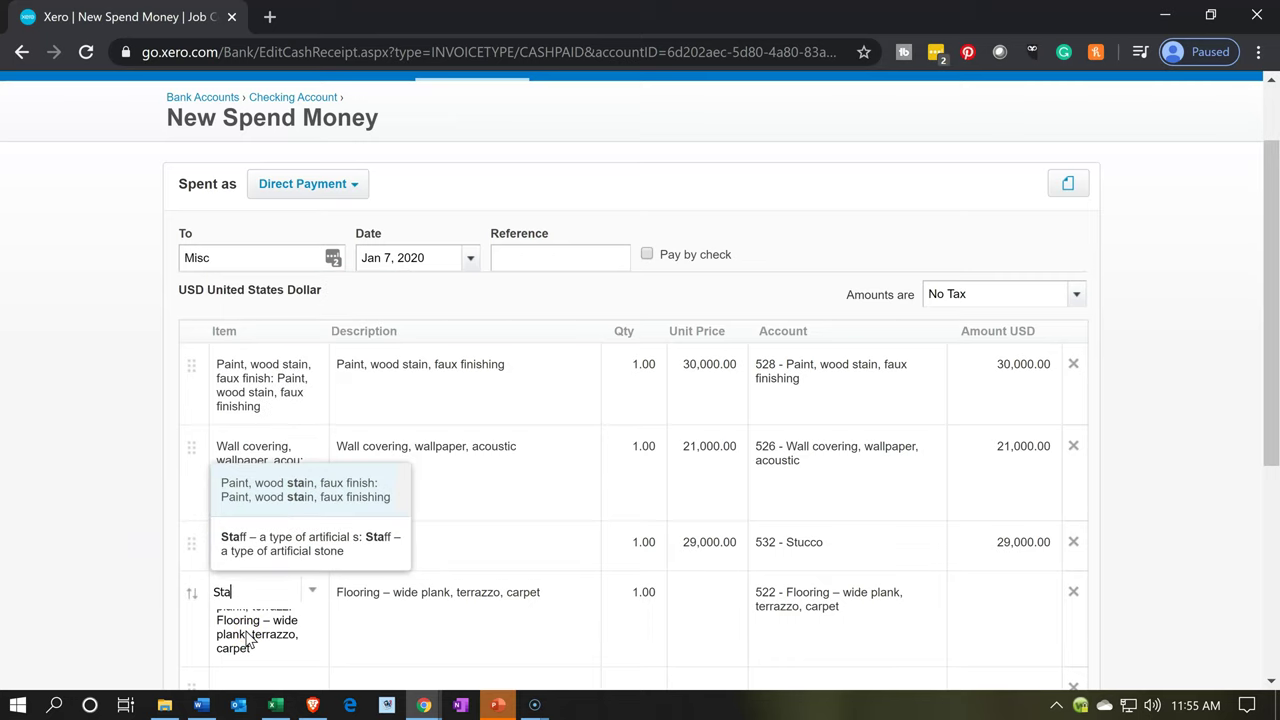
key(Down)
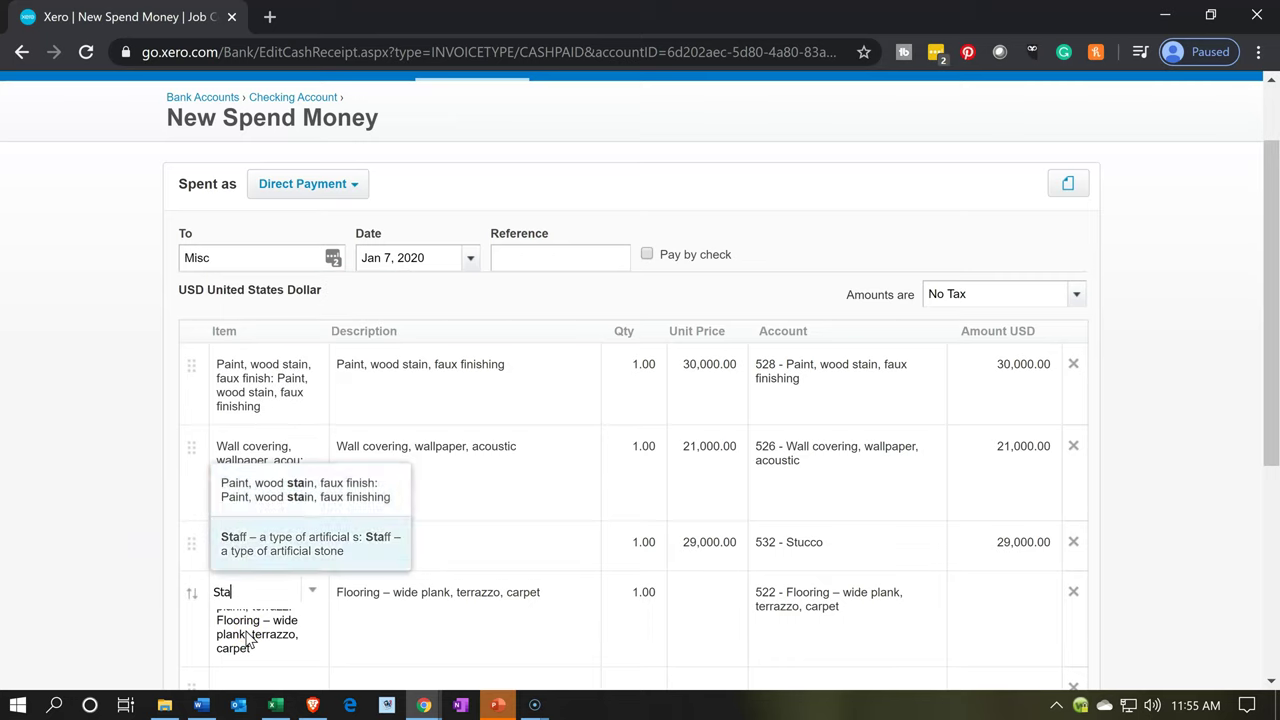
key(Tab)
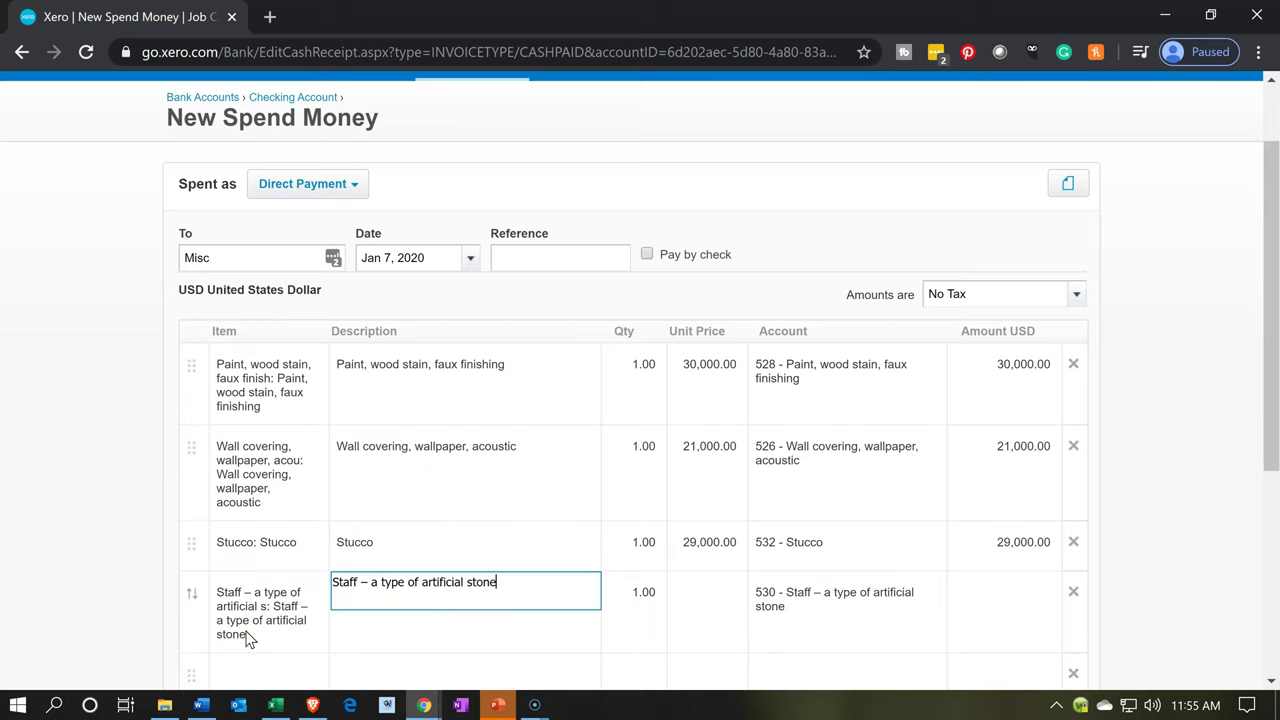
key(Tab)
key(Tab)
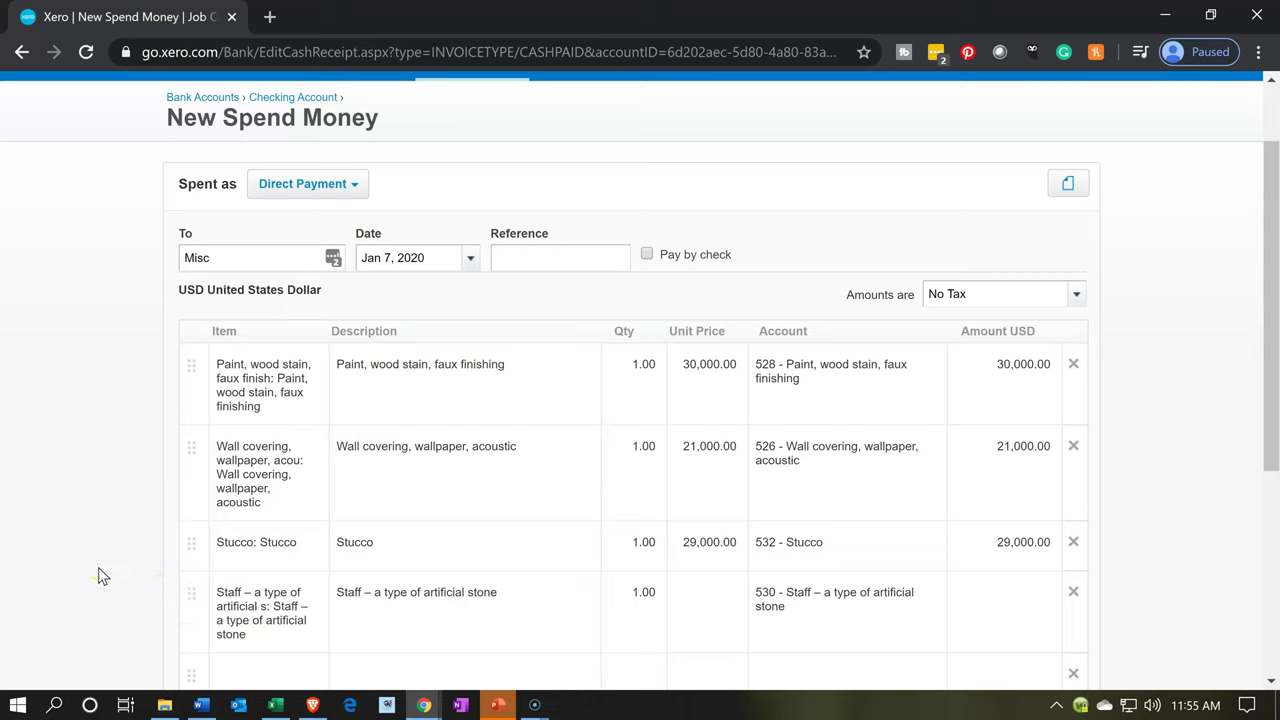
text(15000)
key(Tab)
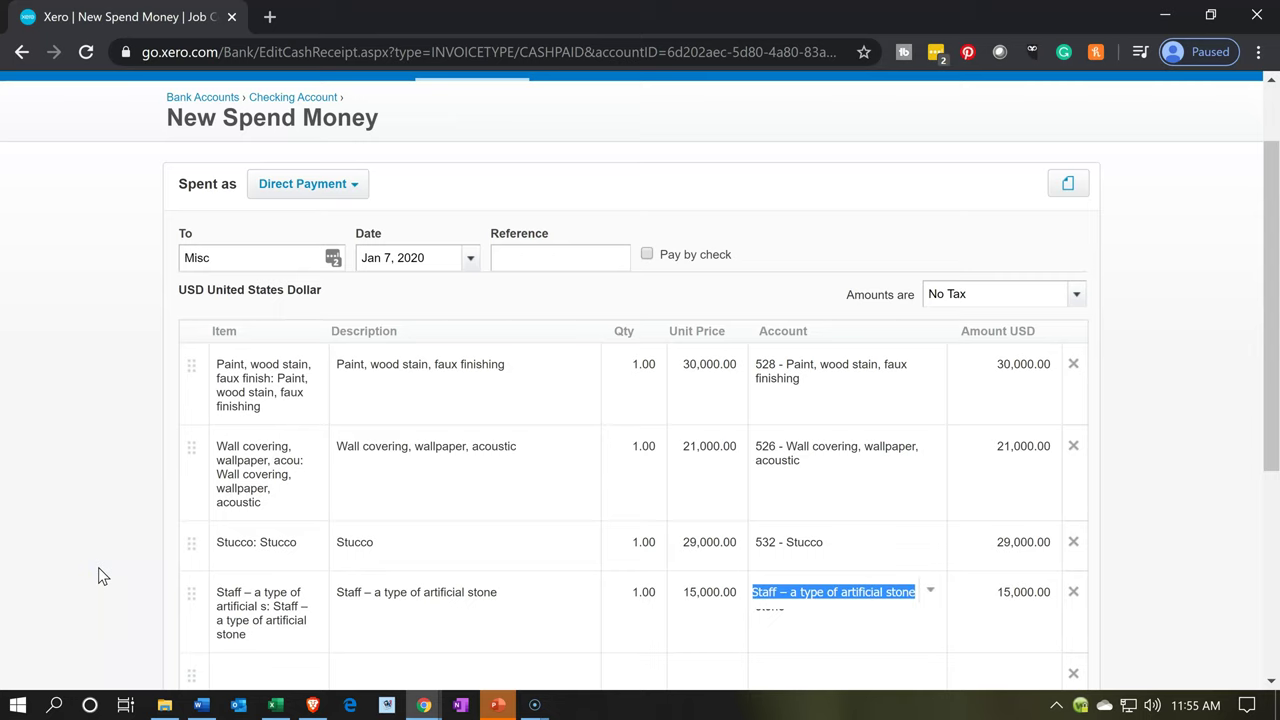
key(Tab)
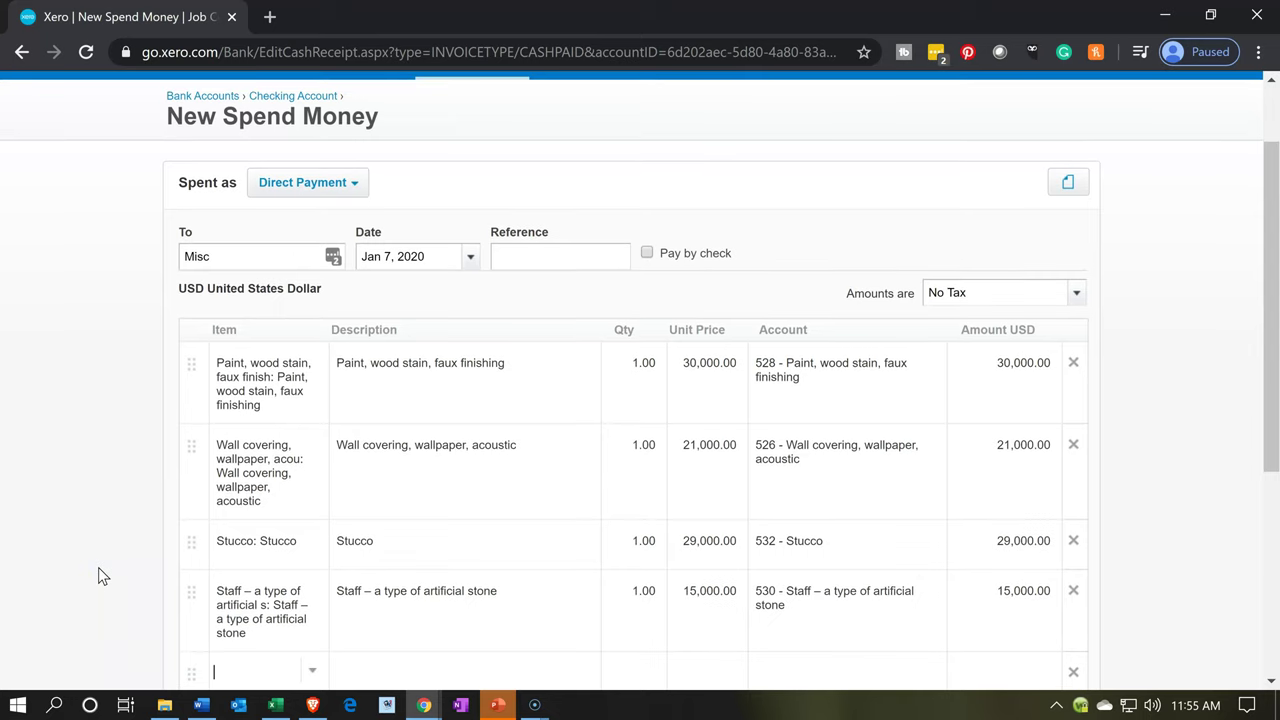
Fill the fifth line with the item "Flooring – wide plank, terrazzo, carpet" at a unit price of 26,000
text(Fl)
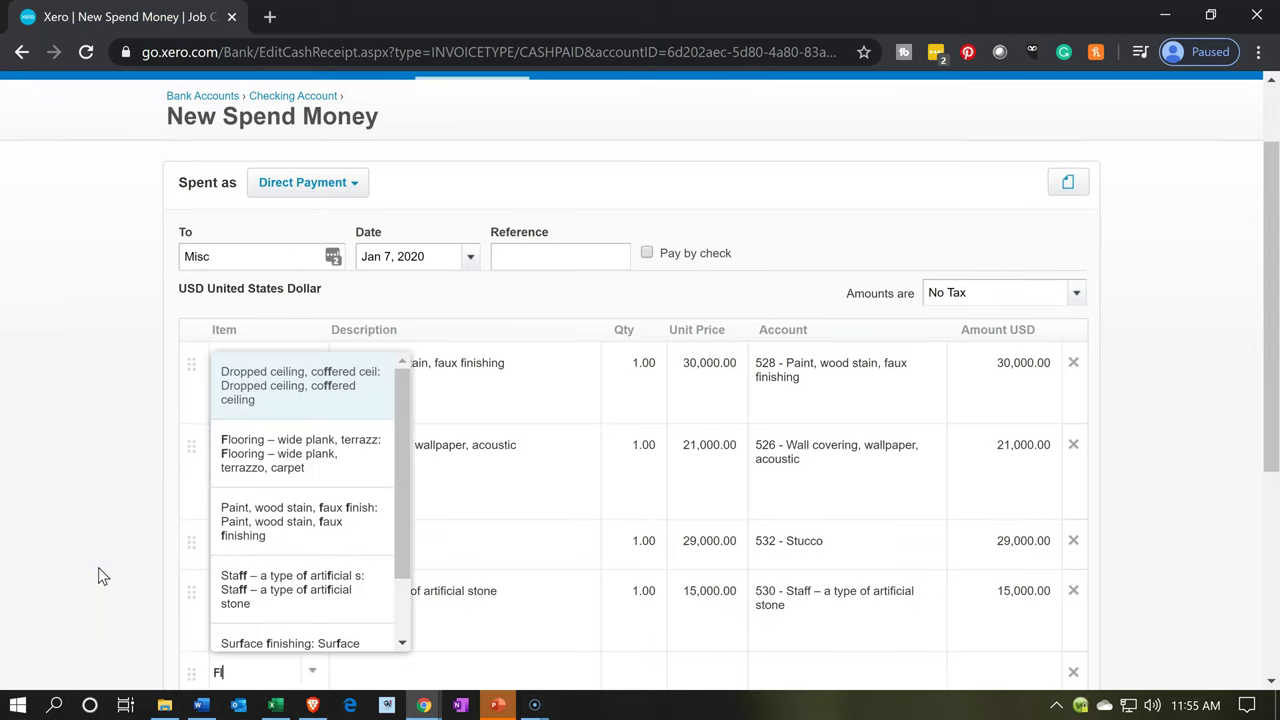
text(o)
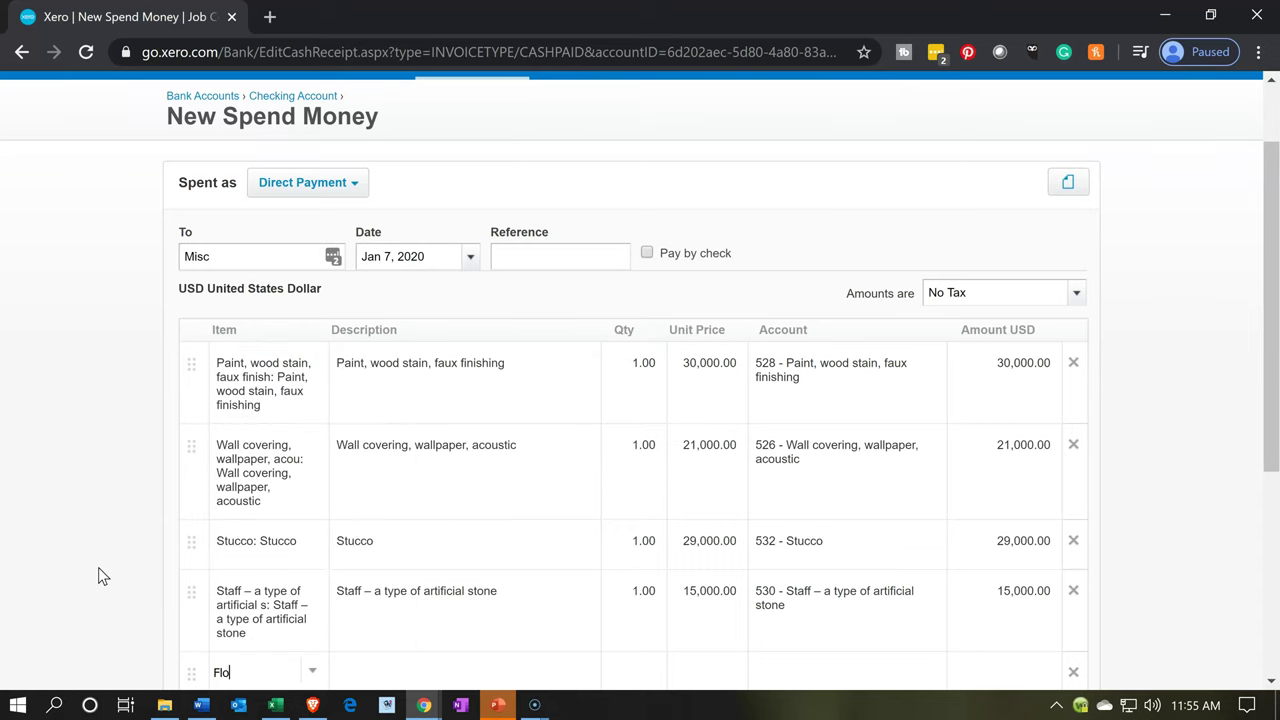
key(Tab)
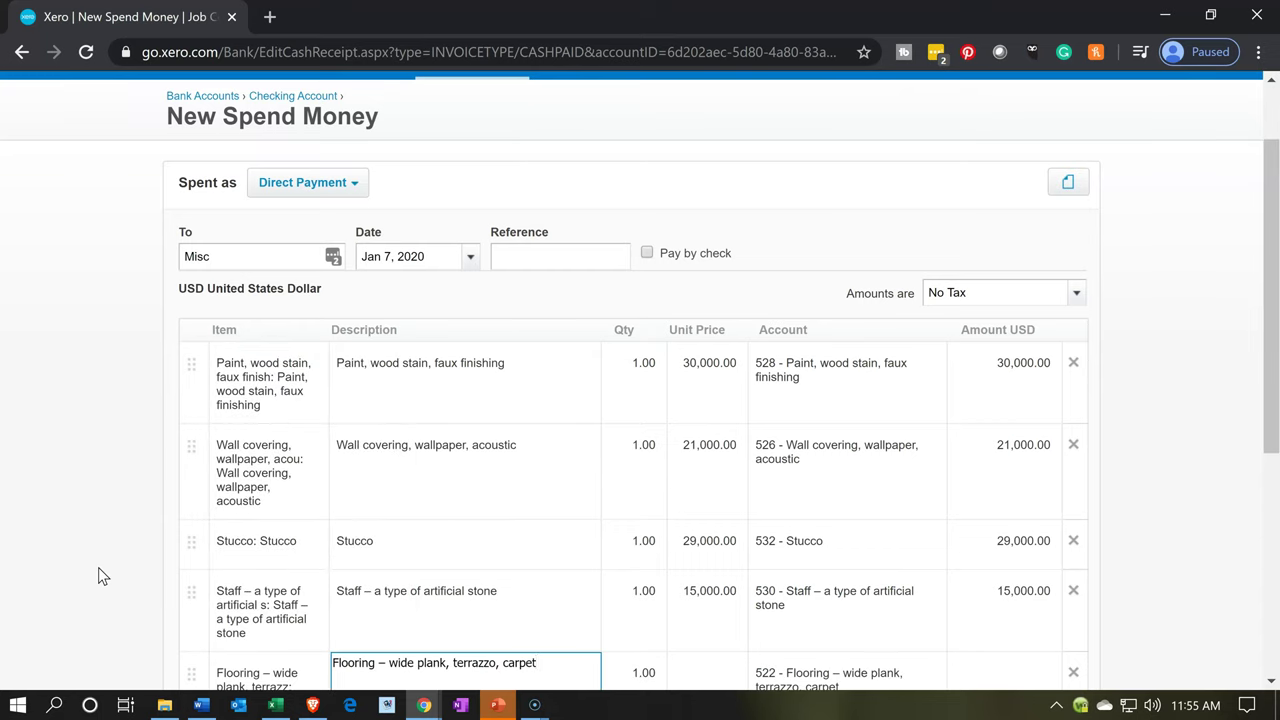
key(Tab)
key(Tab)
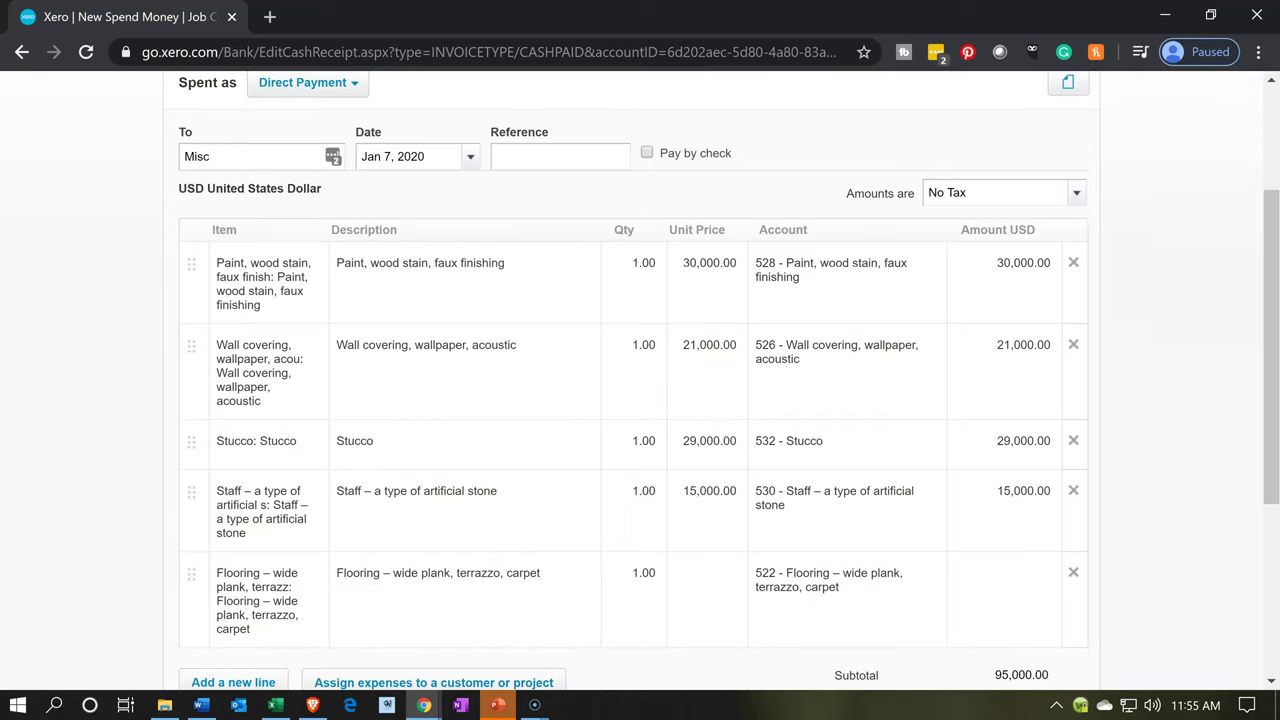
text(26,)
text(000)
key(Tab)
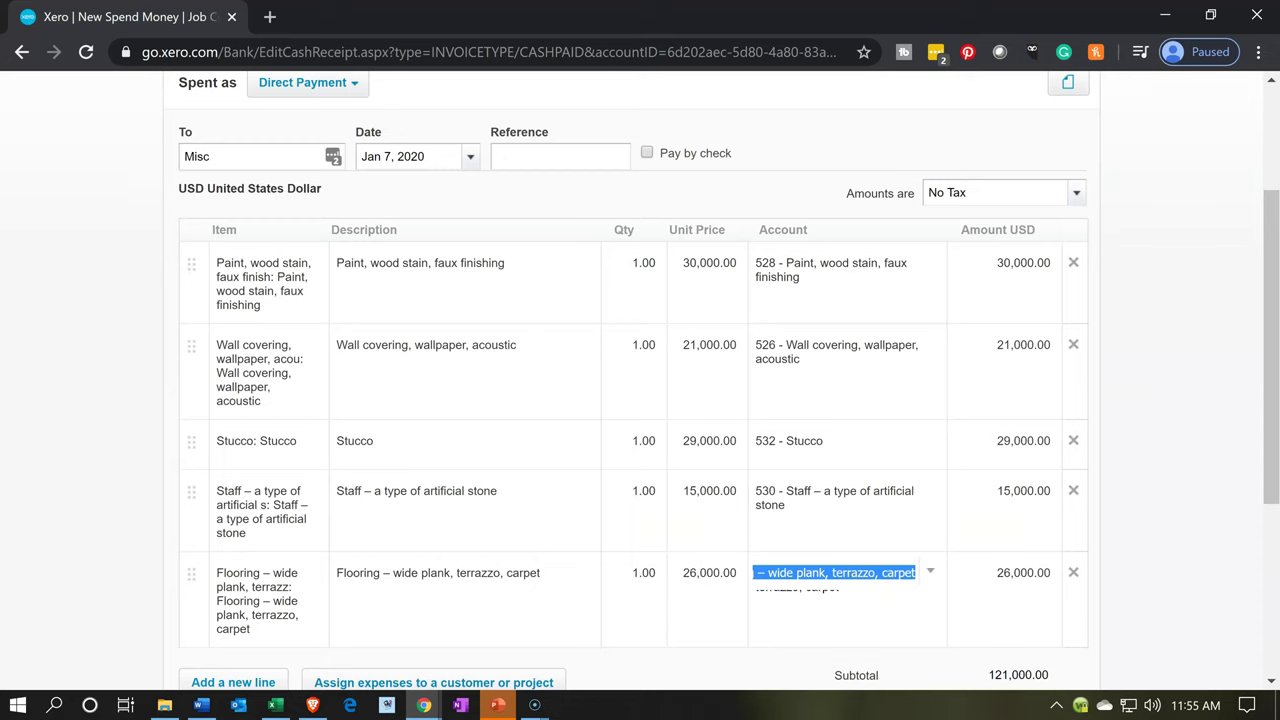
Add a sixth line with the item "Dropped ceiling, coffered ceiling" at a unit price of 11,000
scroll(186, 523, down, 1)
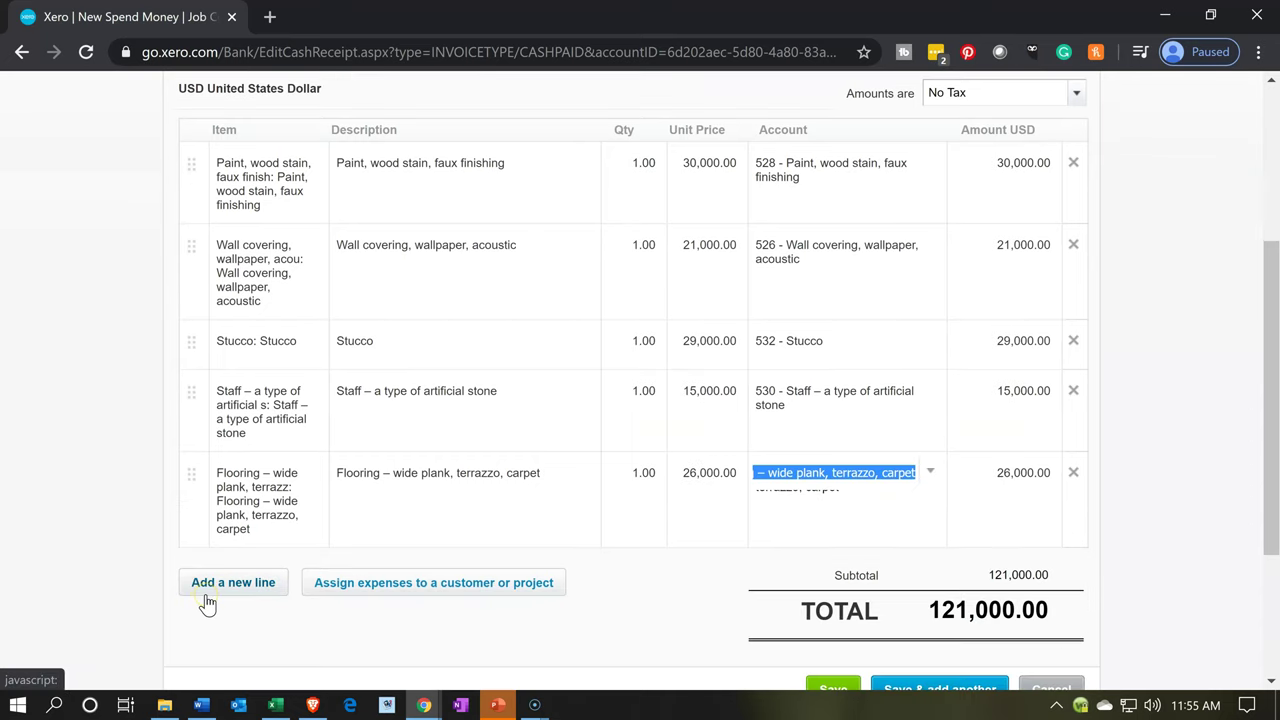
click(206, 594)
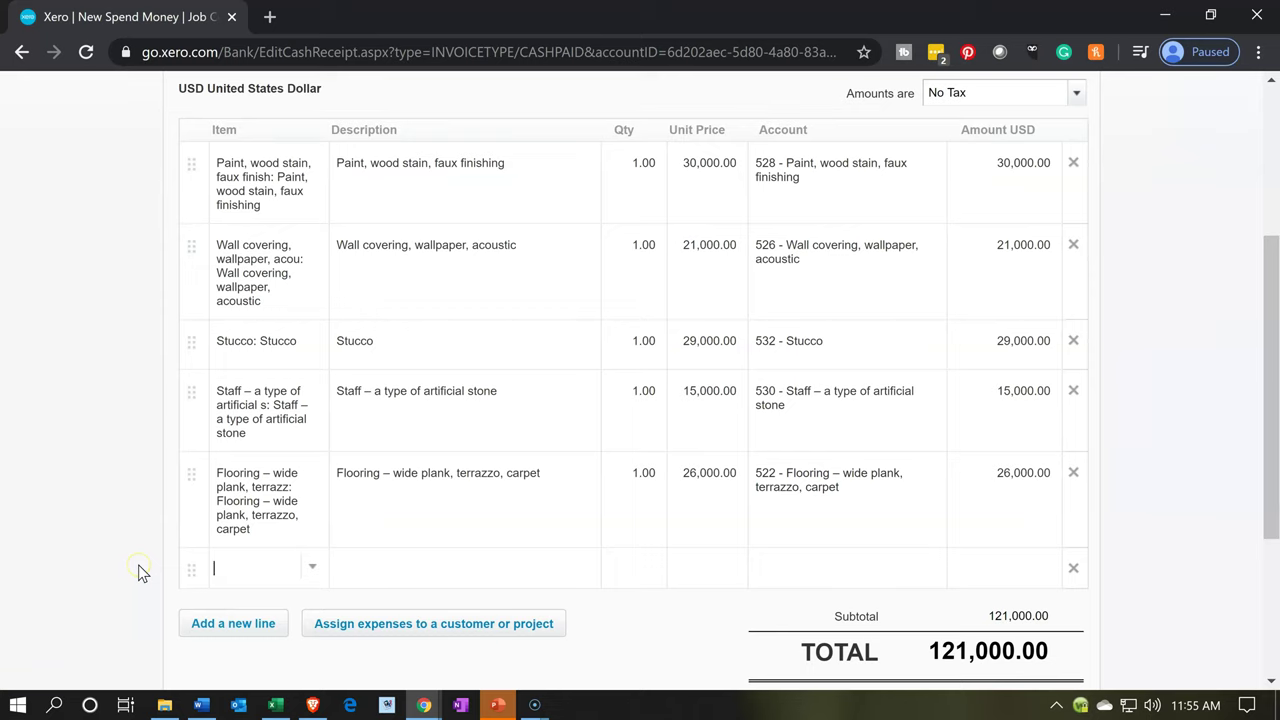
text(Dropp)
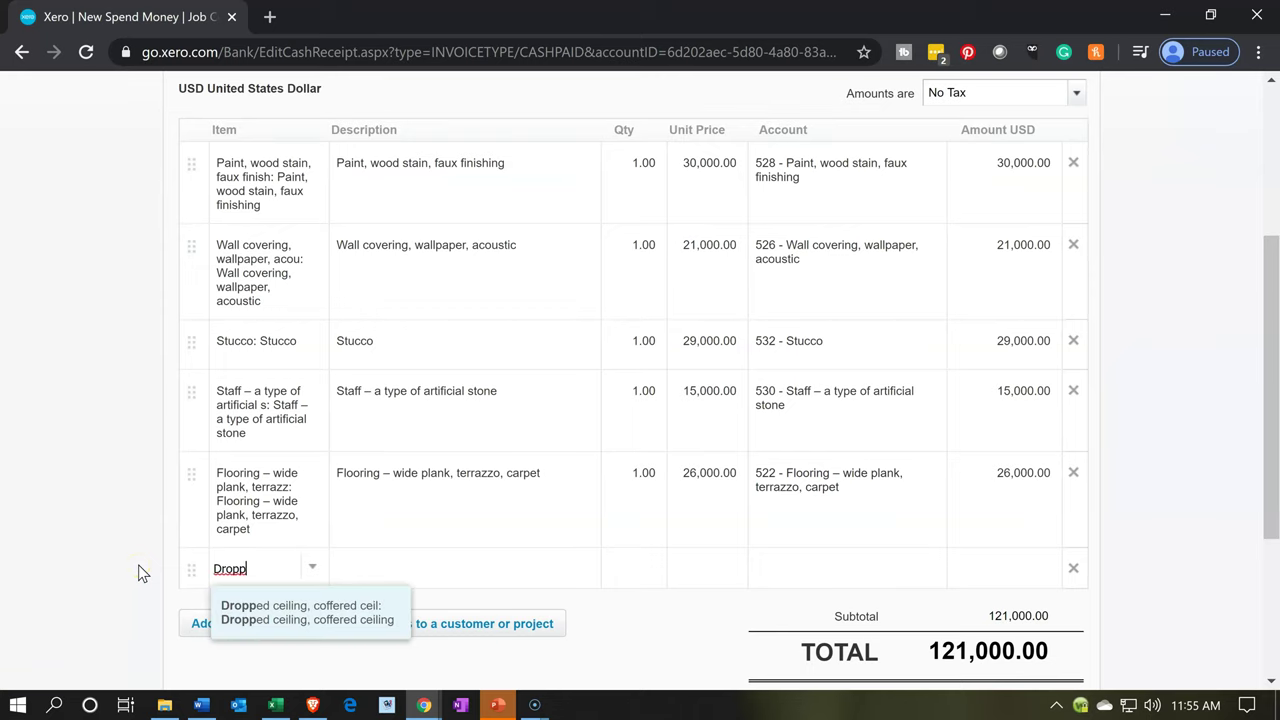
key(Tab)
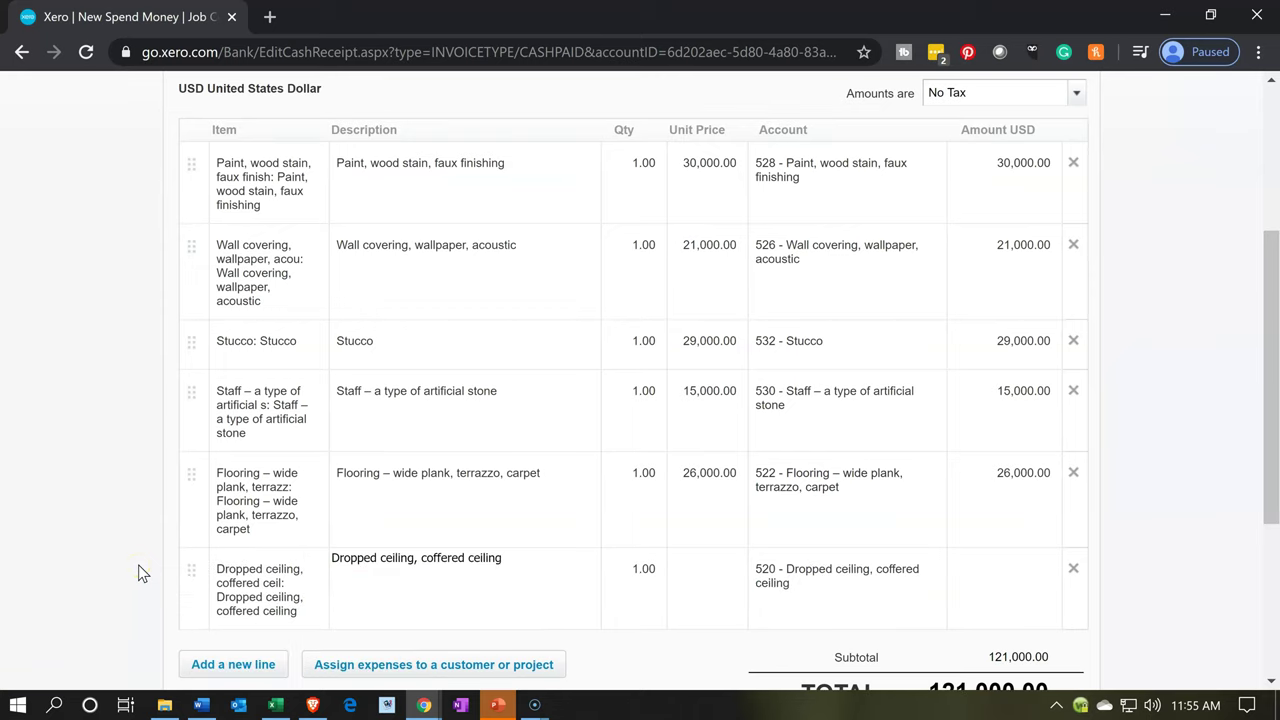
key(Tab)
key(Tab)
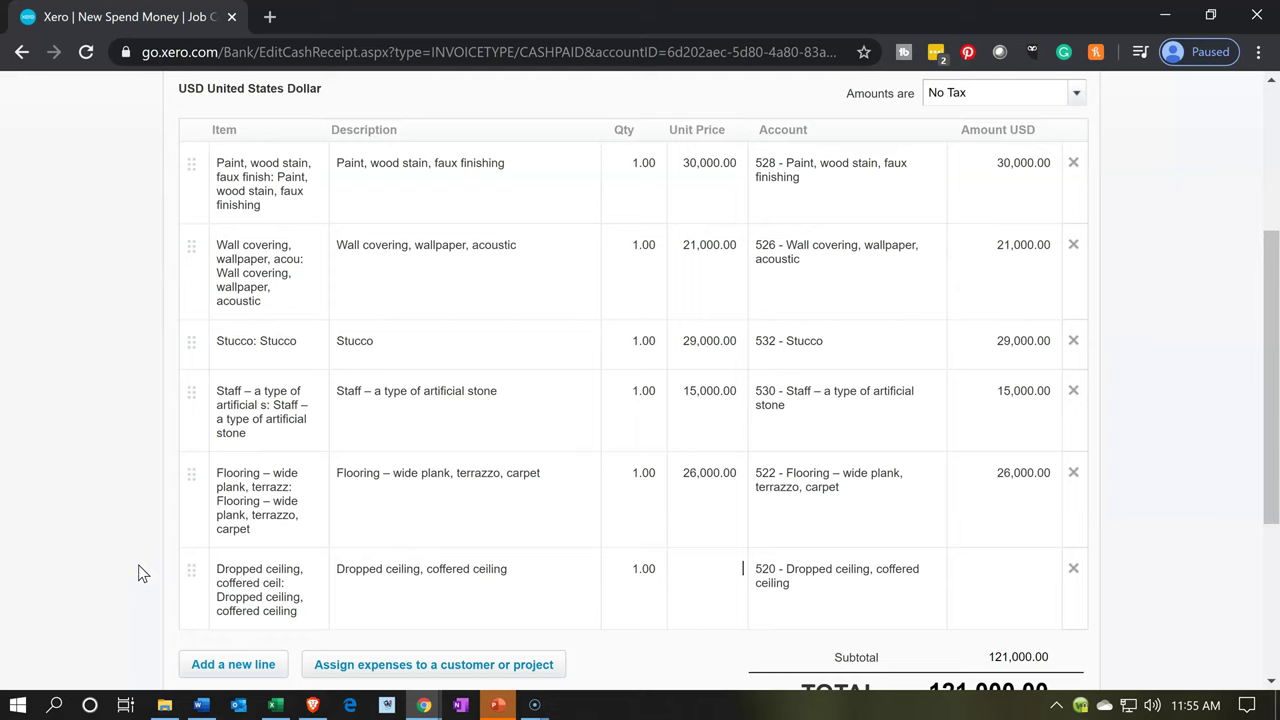
text(11,)
text(000)
key(Tab)
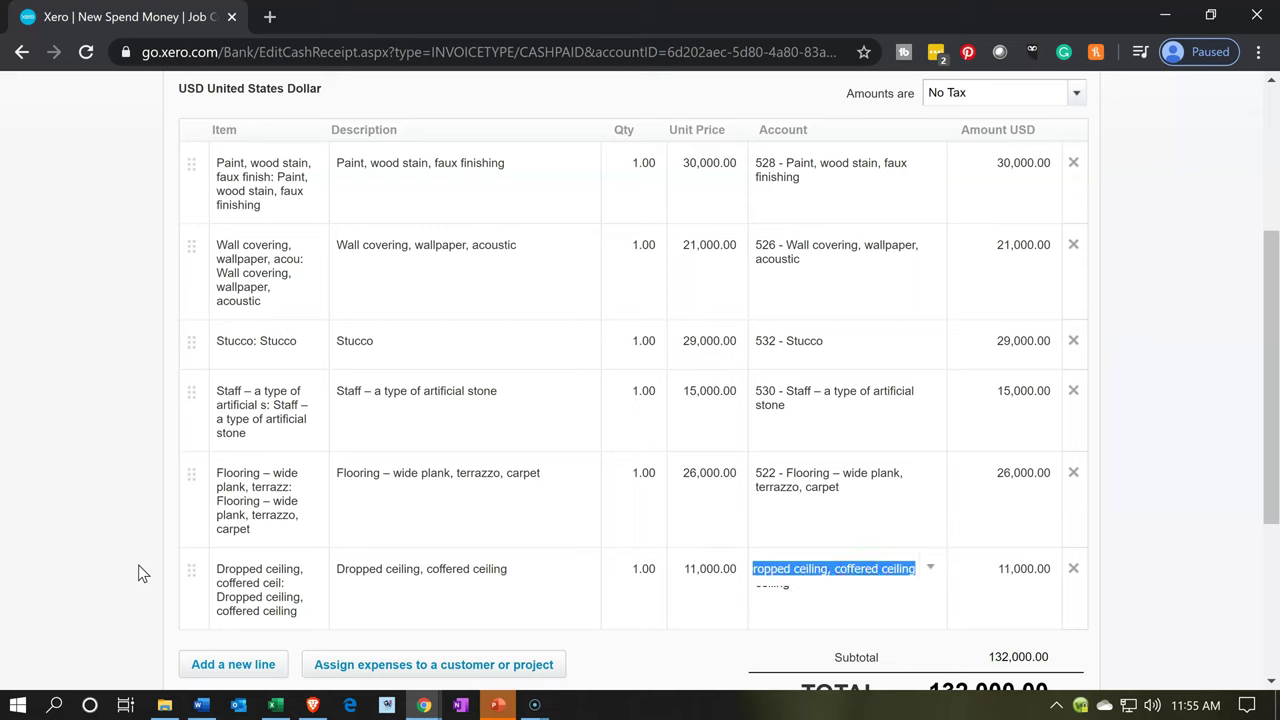
key(Tab)
scroll(111, 467, down, 1)
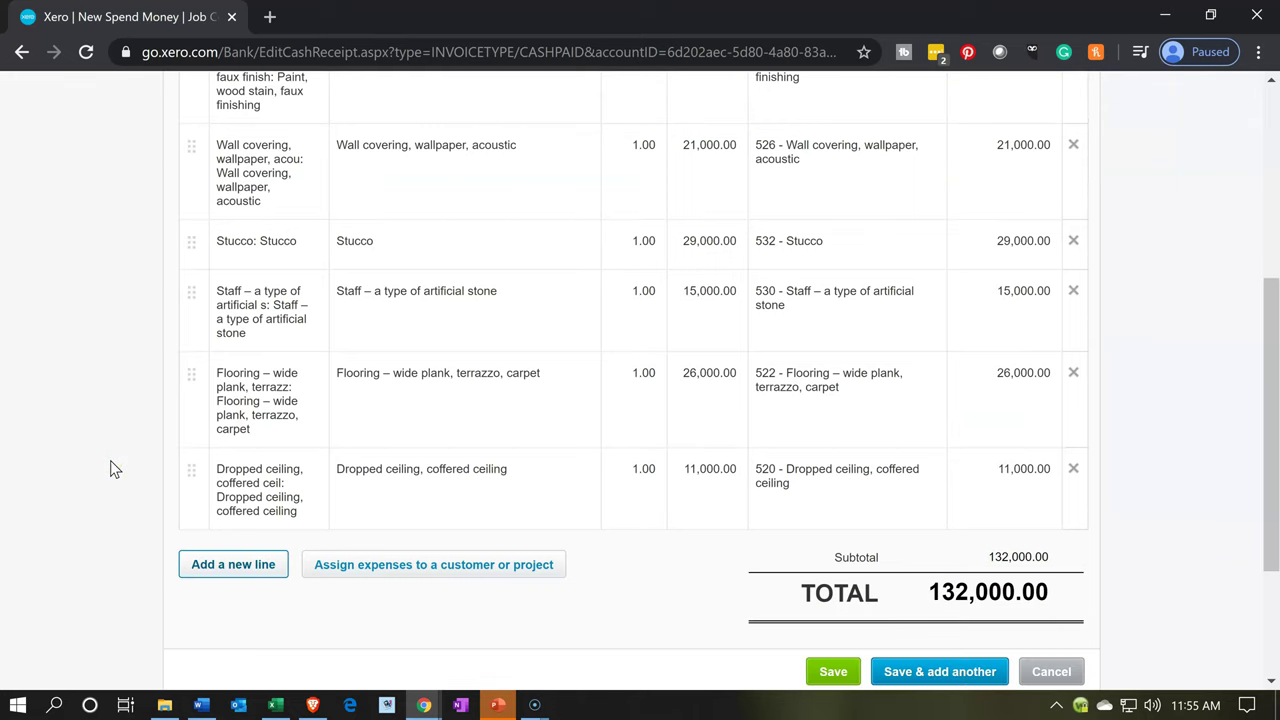
Add a seventh line with the item "Ceramic tile, quarry tile, pavers, mosaic" at a unit price of 6,000
click(206, 570)
text(deramic)
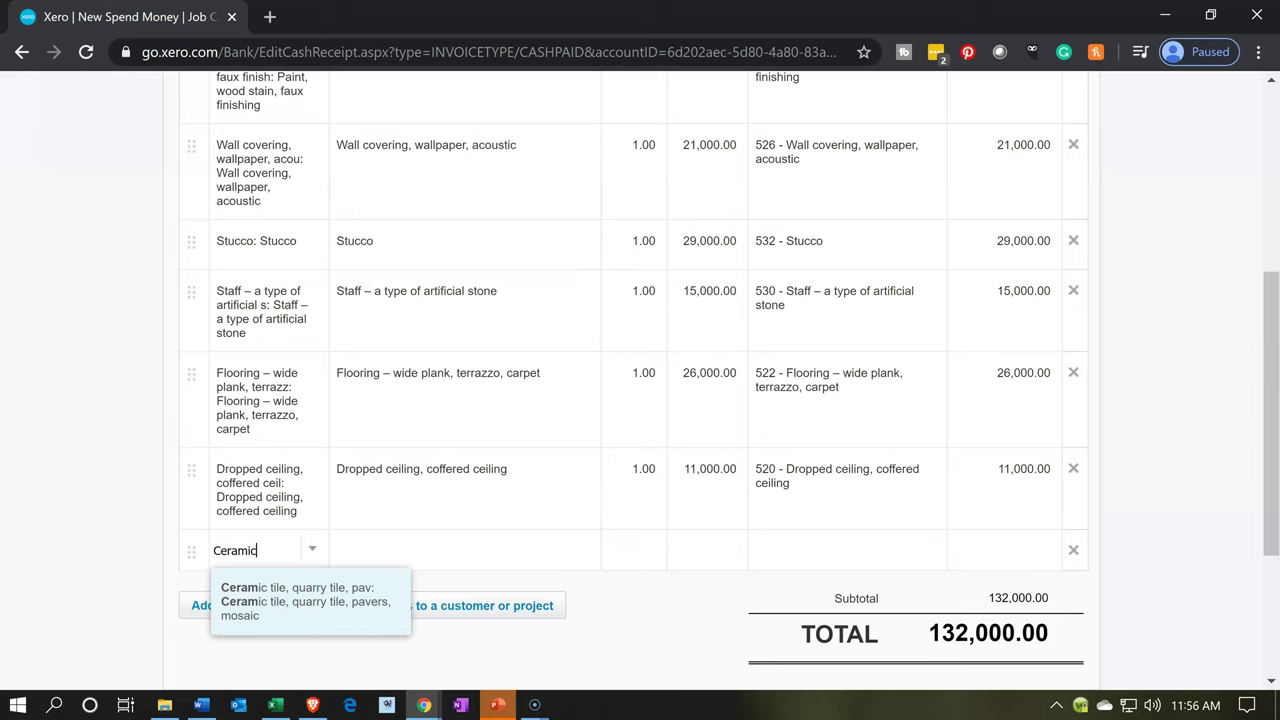
key(Tab)
key(Tab)
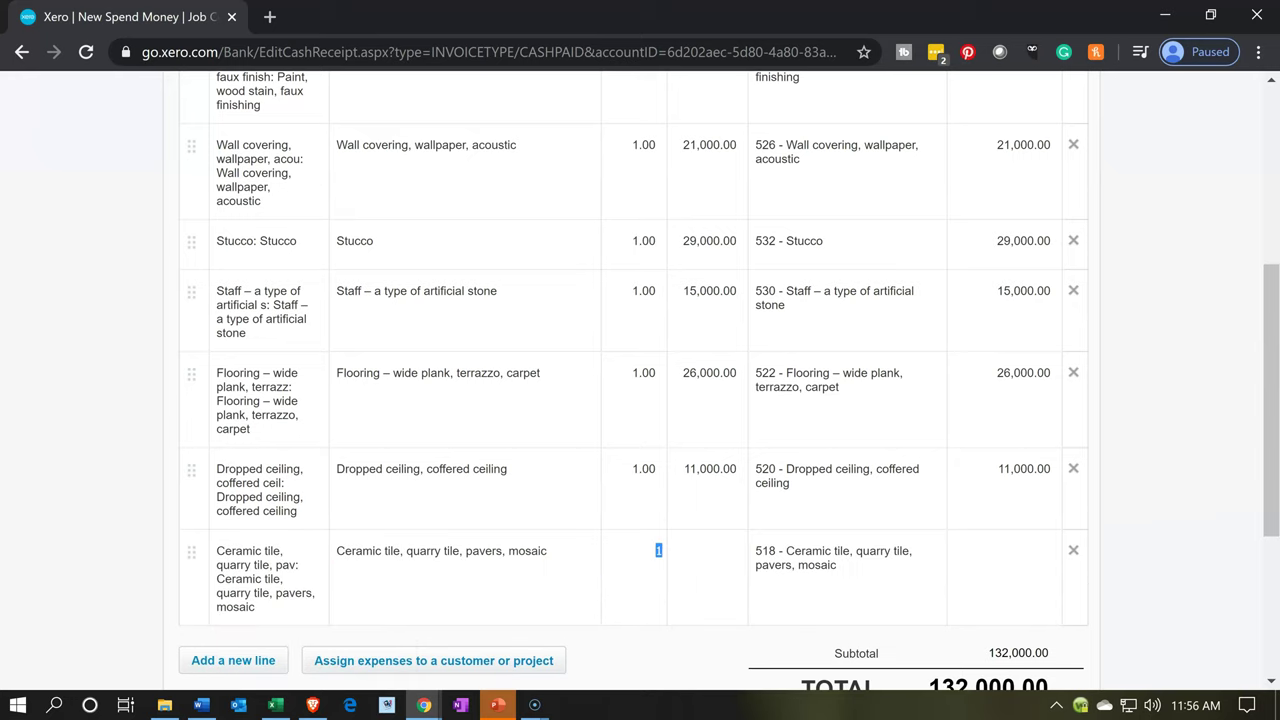
key(Tab)
text(6000)
key(Tab)
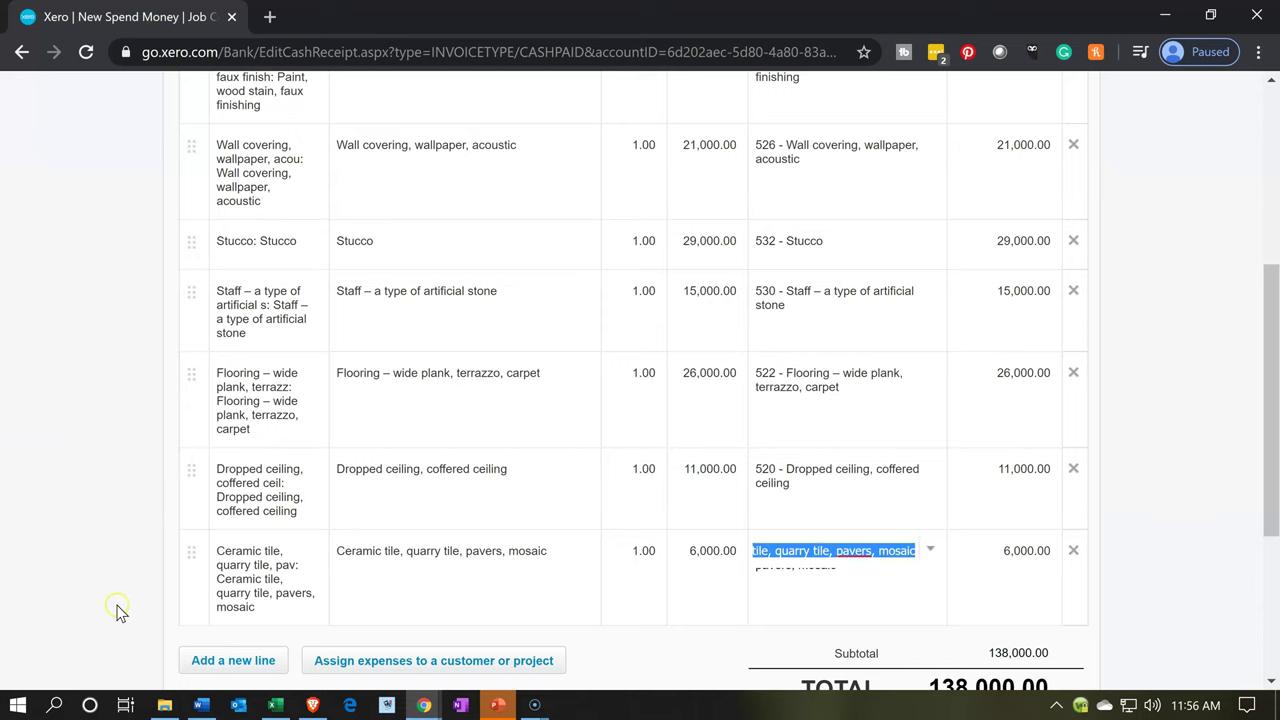
Add an eighth line with the item Surface finishing at a unit price of 32,000
scroll(116, 610, down, 1)
click(210, 572)
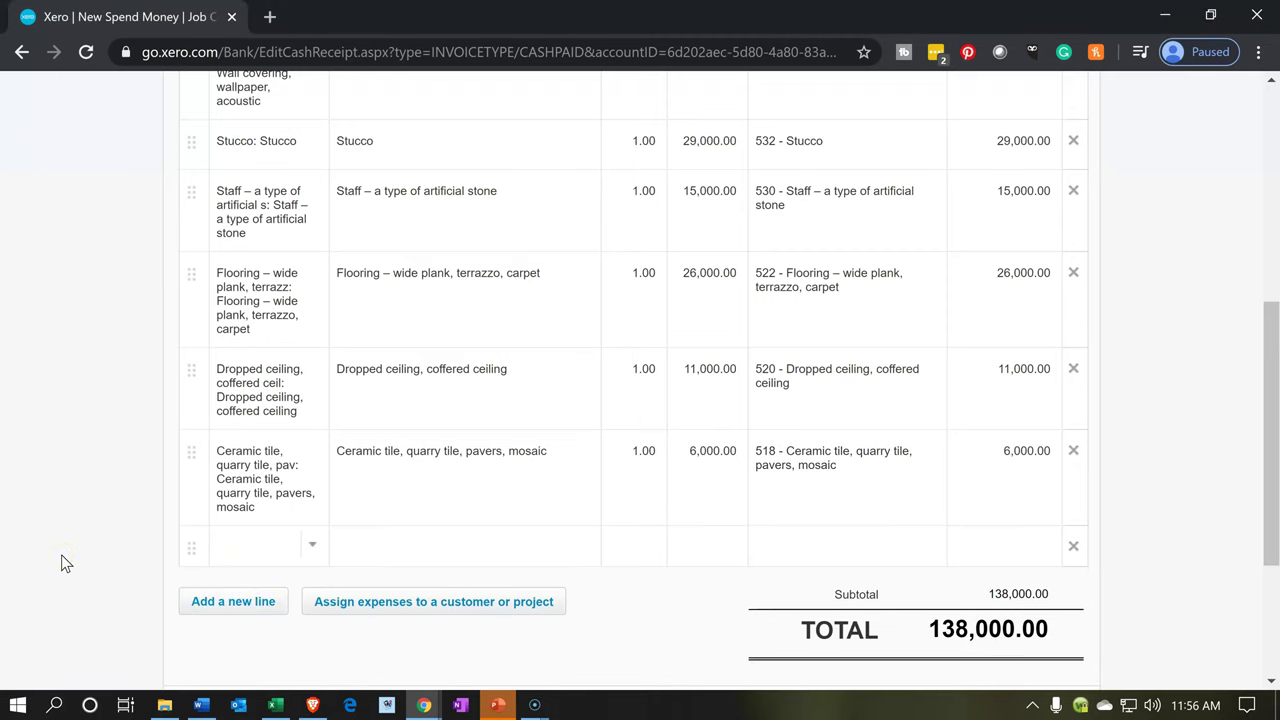
text(Su)
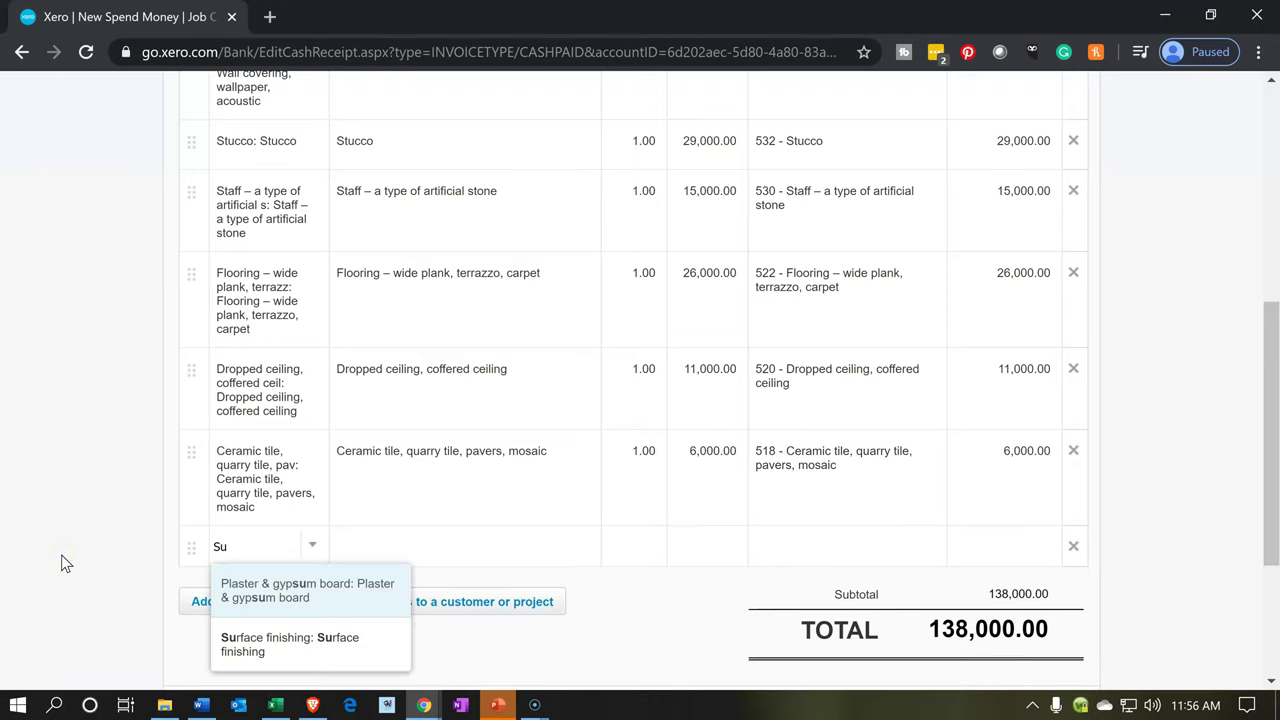
text(r)
key(Tab)
key(Tab)
key(Tab)
text(32000)
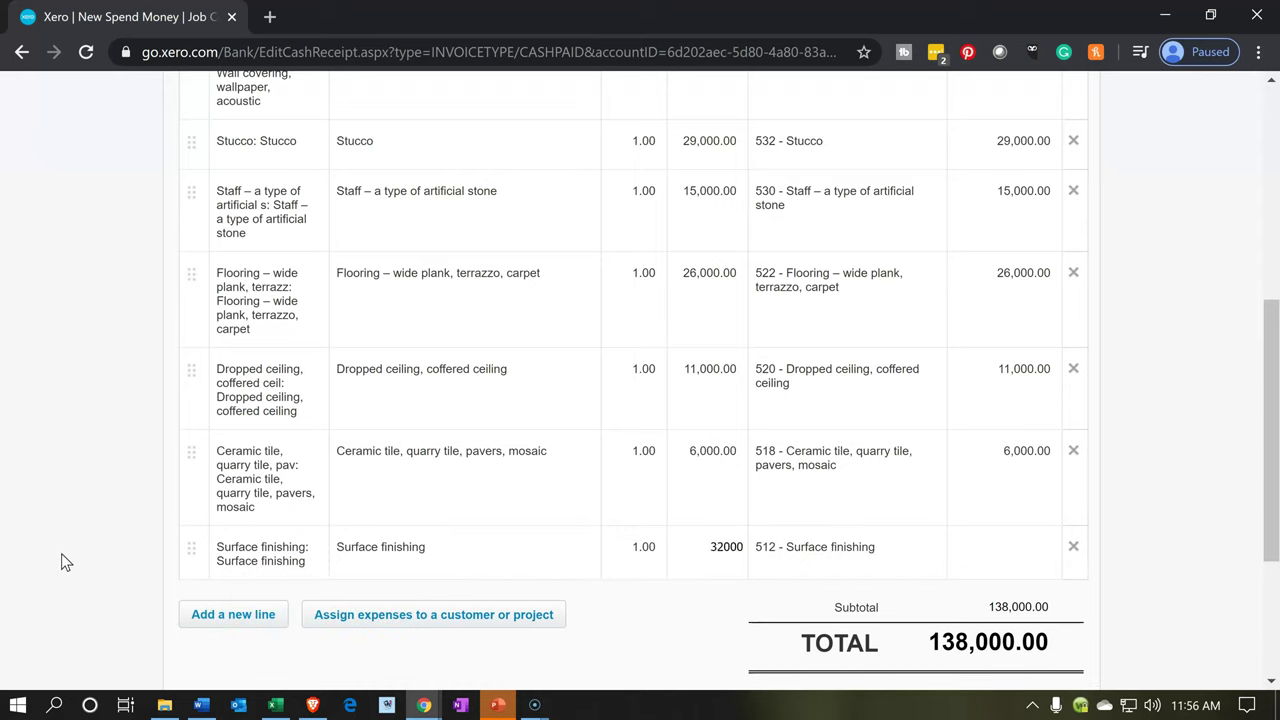
key(Tab)
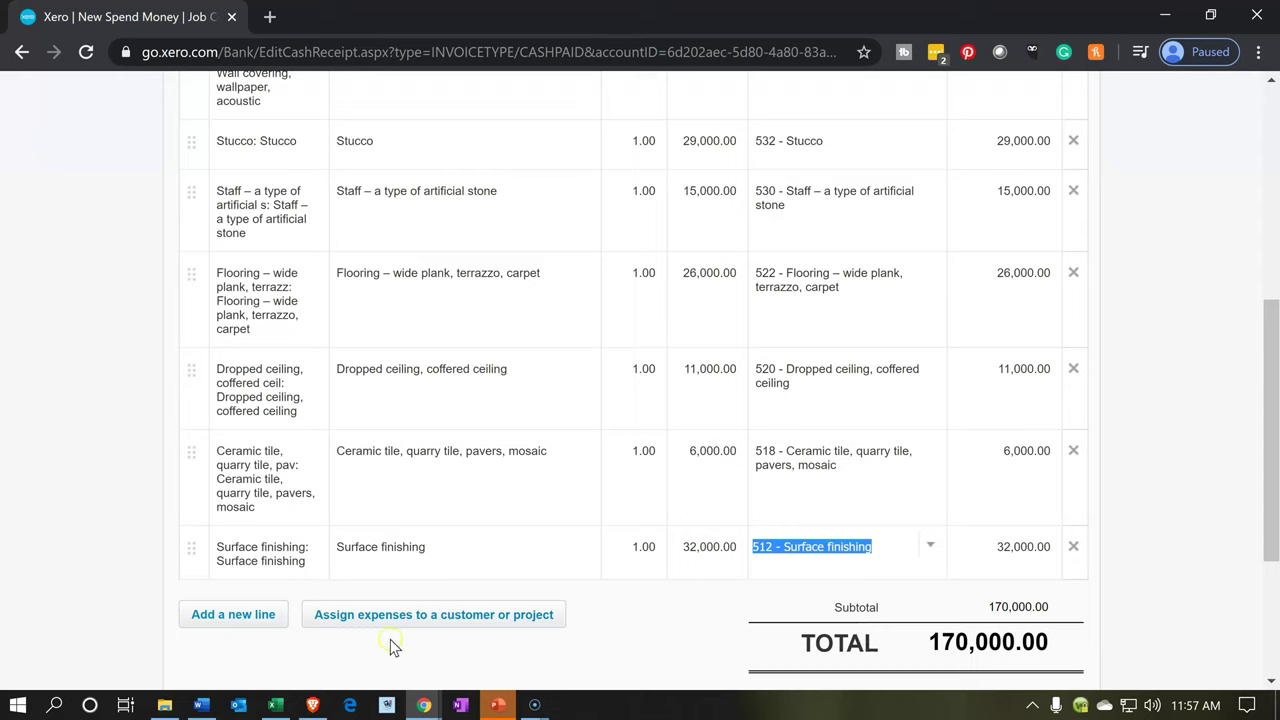
Add a line without an item, described "Transfer from materials to job 15", with quantity 1 and a unit price of -170,000
click(216, 620)
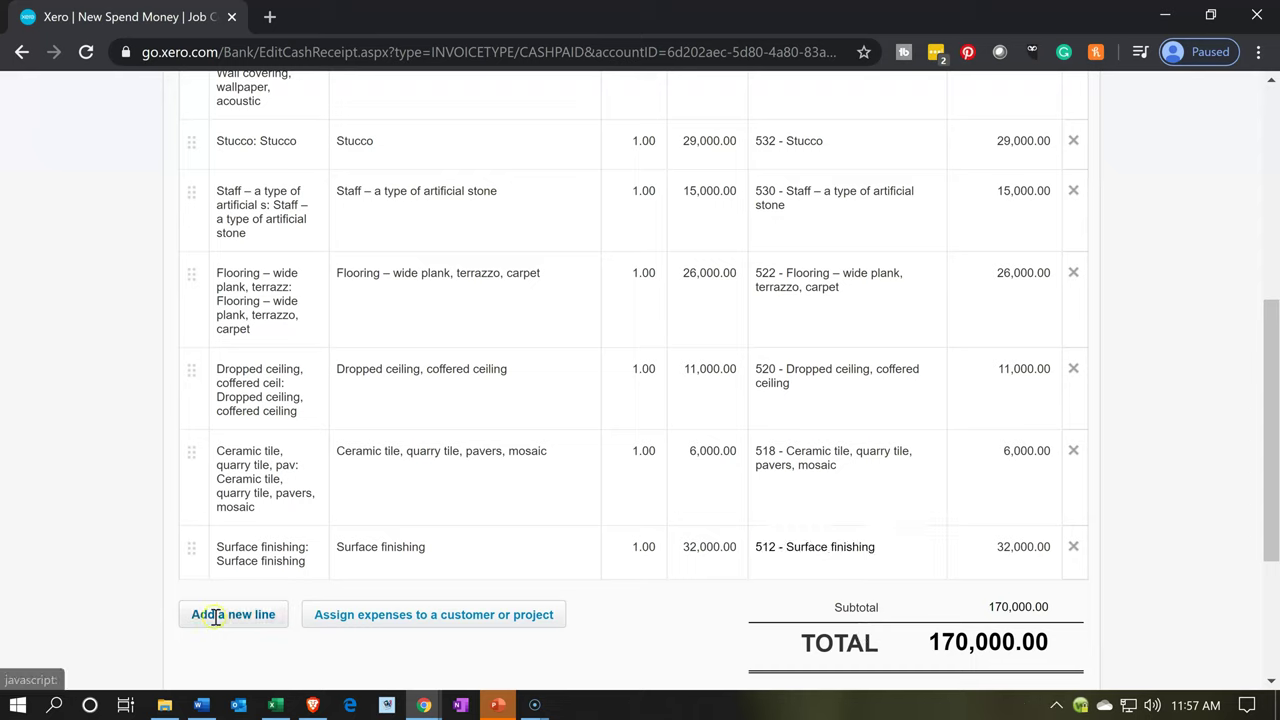
click(407, 600)
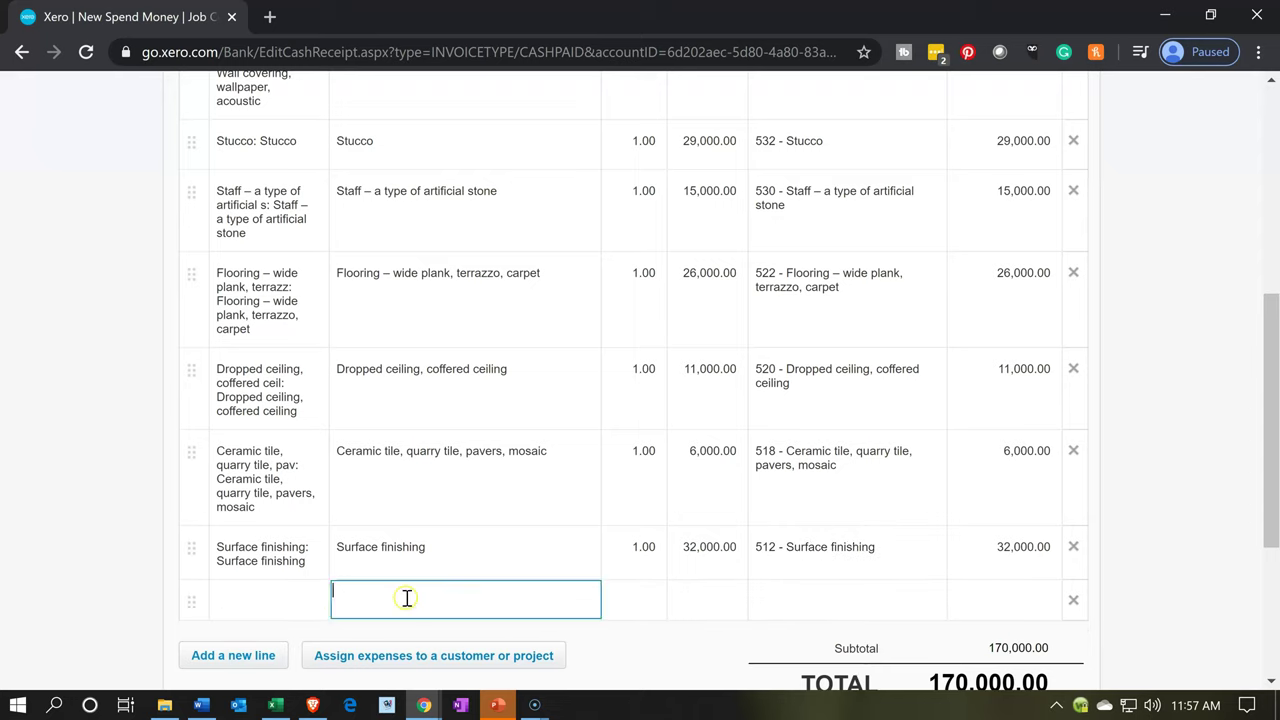
text(Transfer from materials to job)
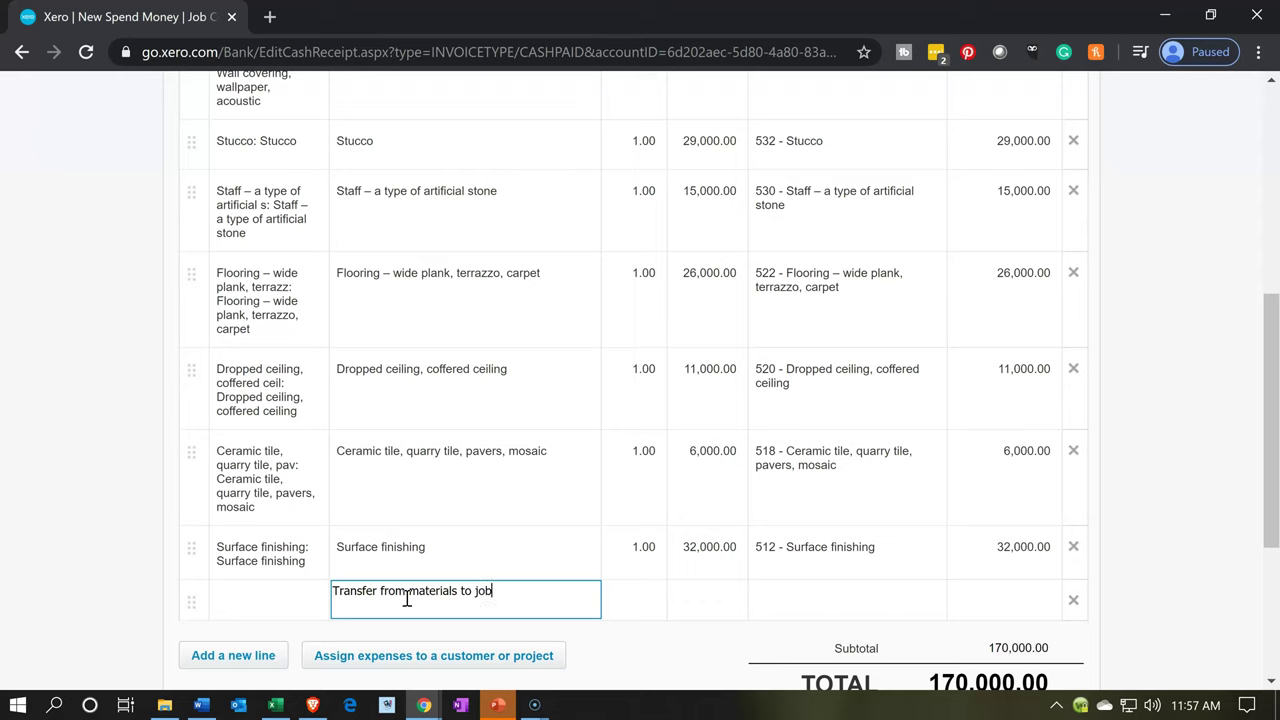
key(Tab)
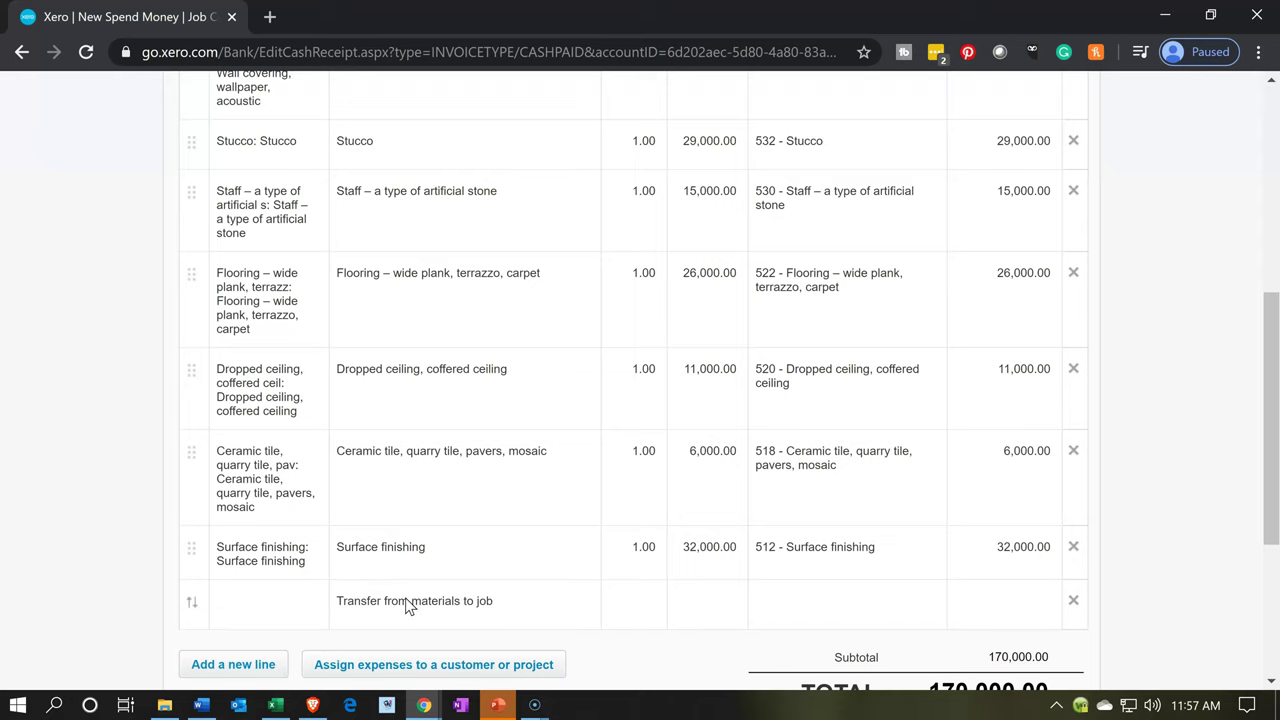
click(514, 598)
text(15)
key(Tab)
text(1)
key(Tab)
text(-170000)
key(Tab)
Open the assignment of expenses to a customer or project and choose project 15
scroll(551, 595, down, 1)
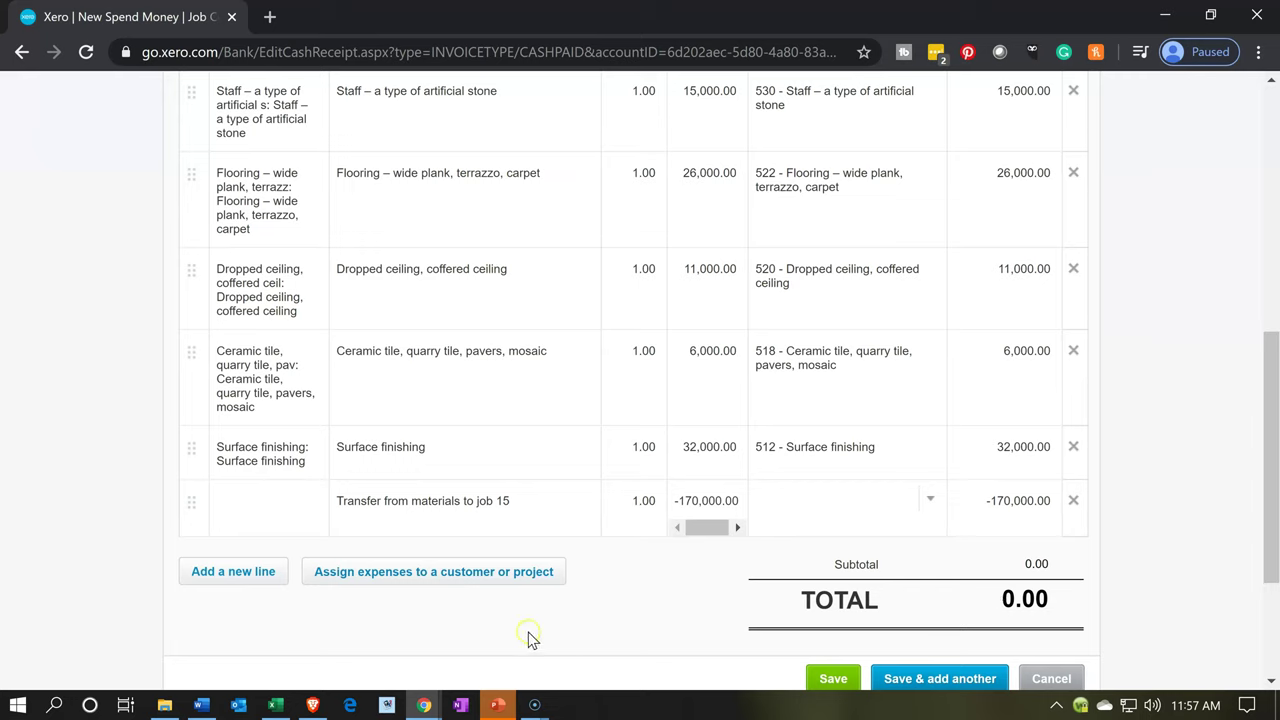
click(456, 572)
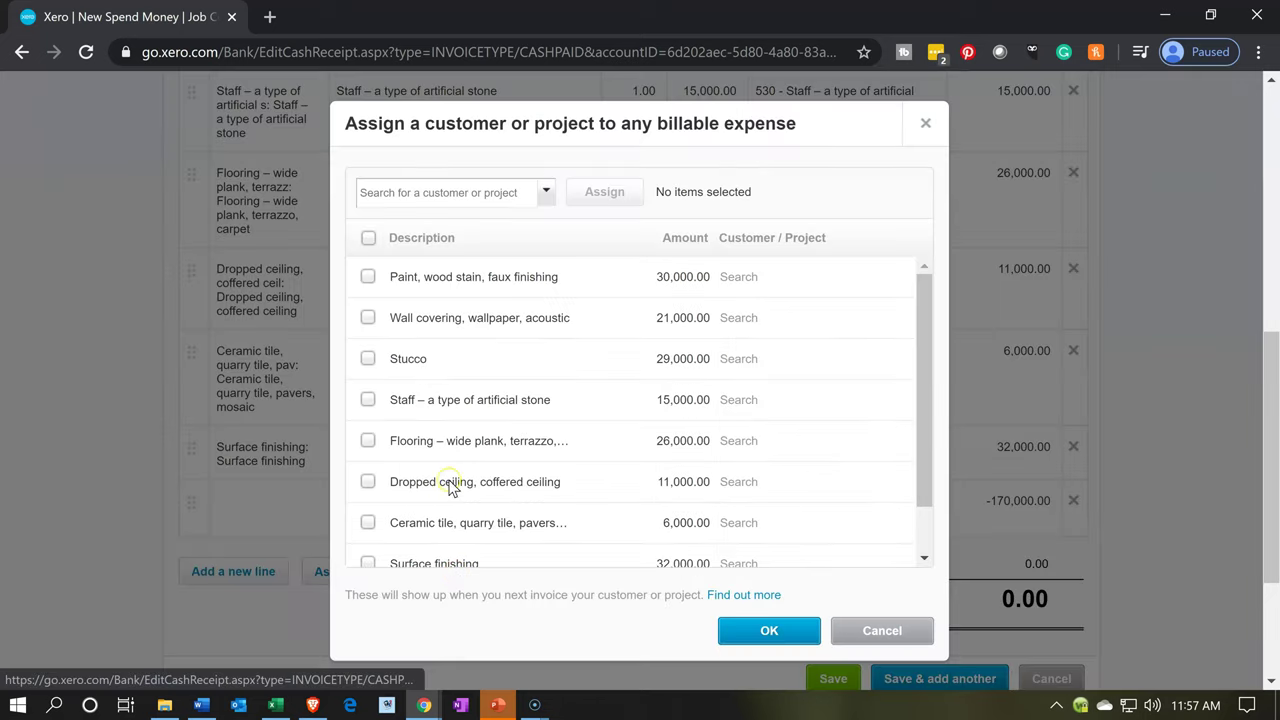
click(546, 190)
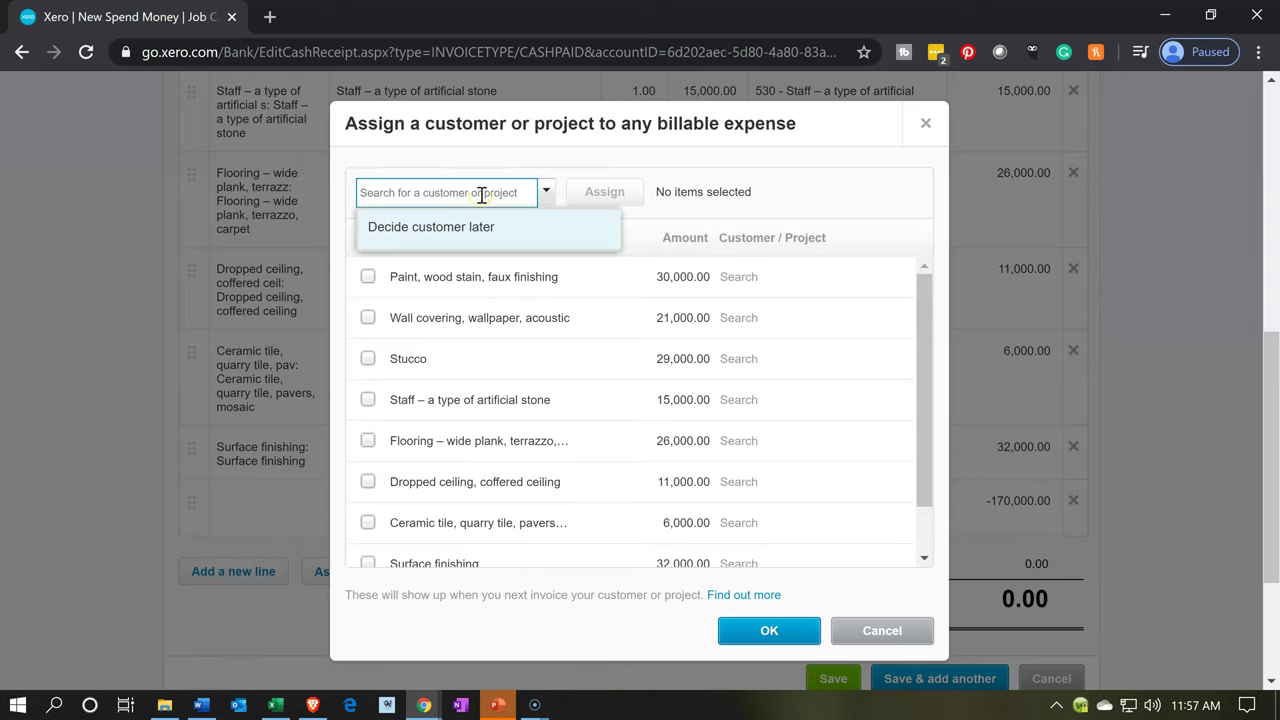
text(15)
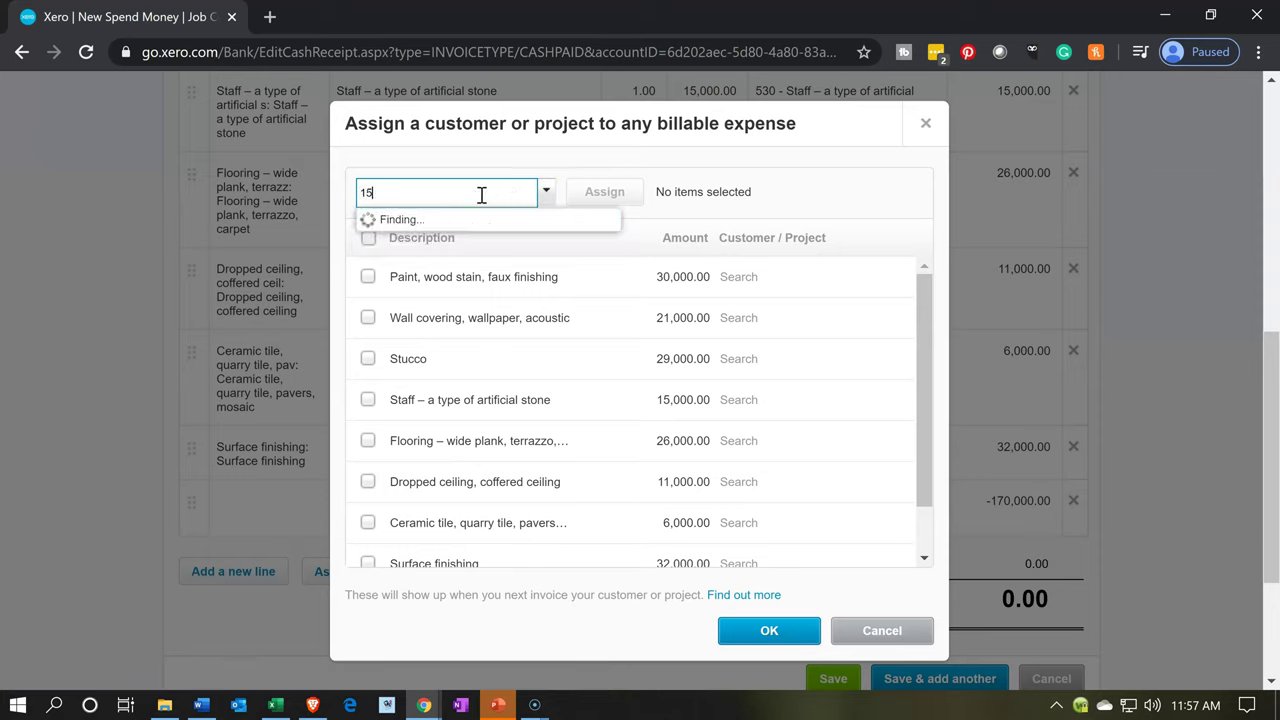
click(475, 281)
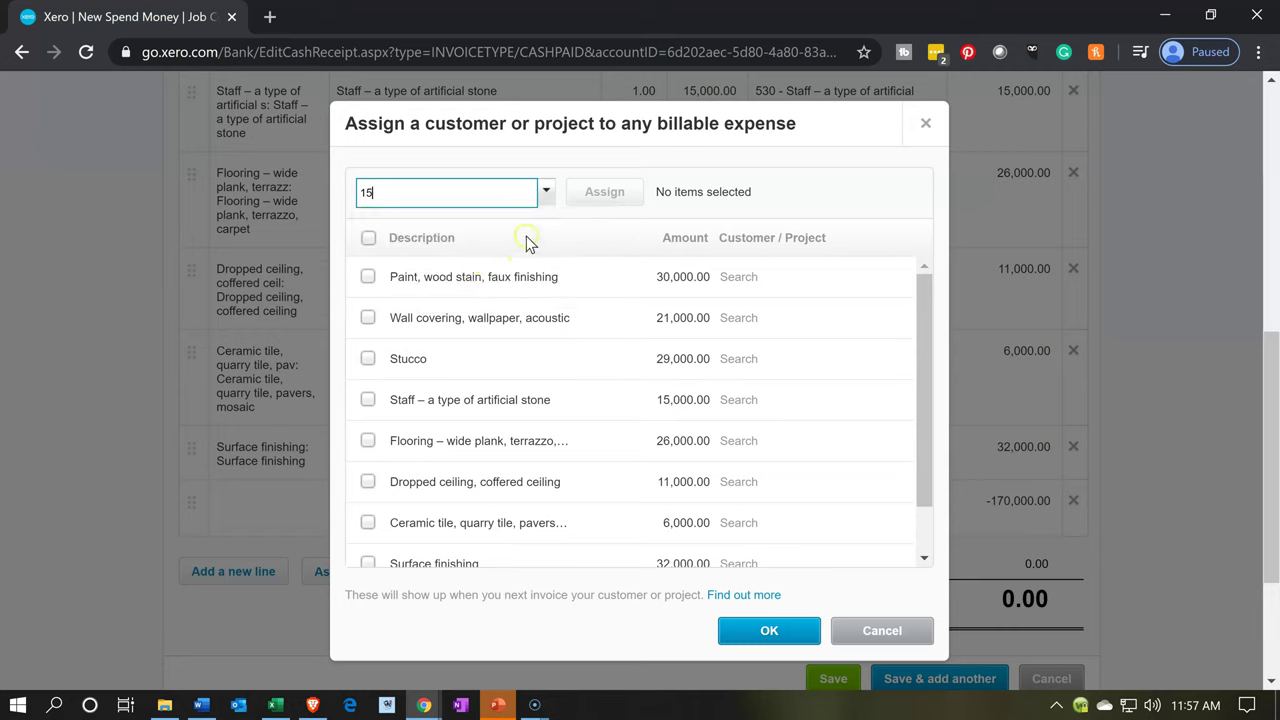
Assign project 15 to all expense lines except "Transfer from materials to job 15"
click(368, 238)
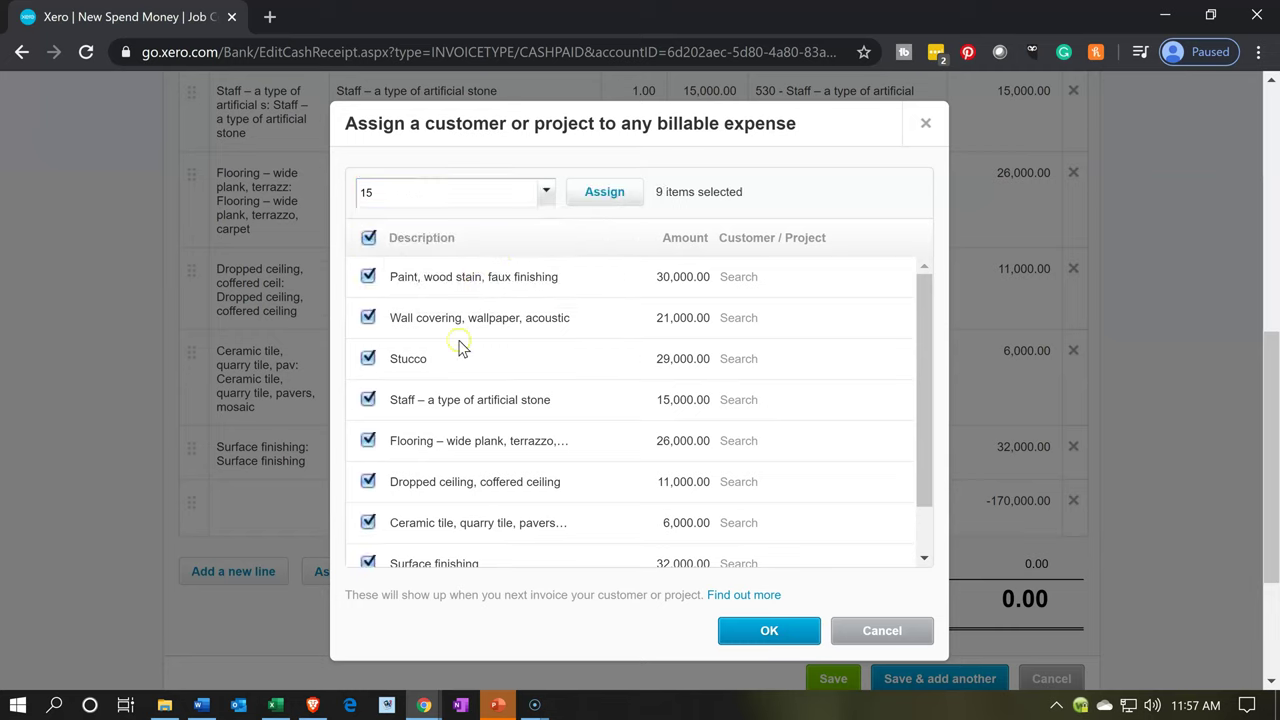
scroll(460, 345, down, 2)
scroll(460, 345, down, 1)
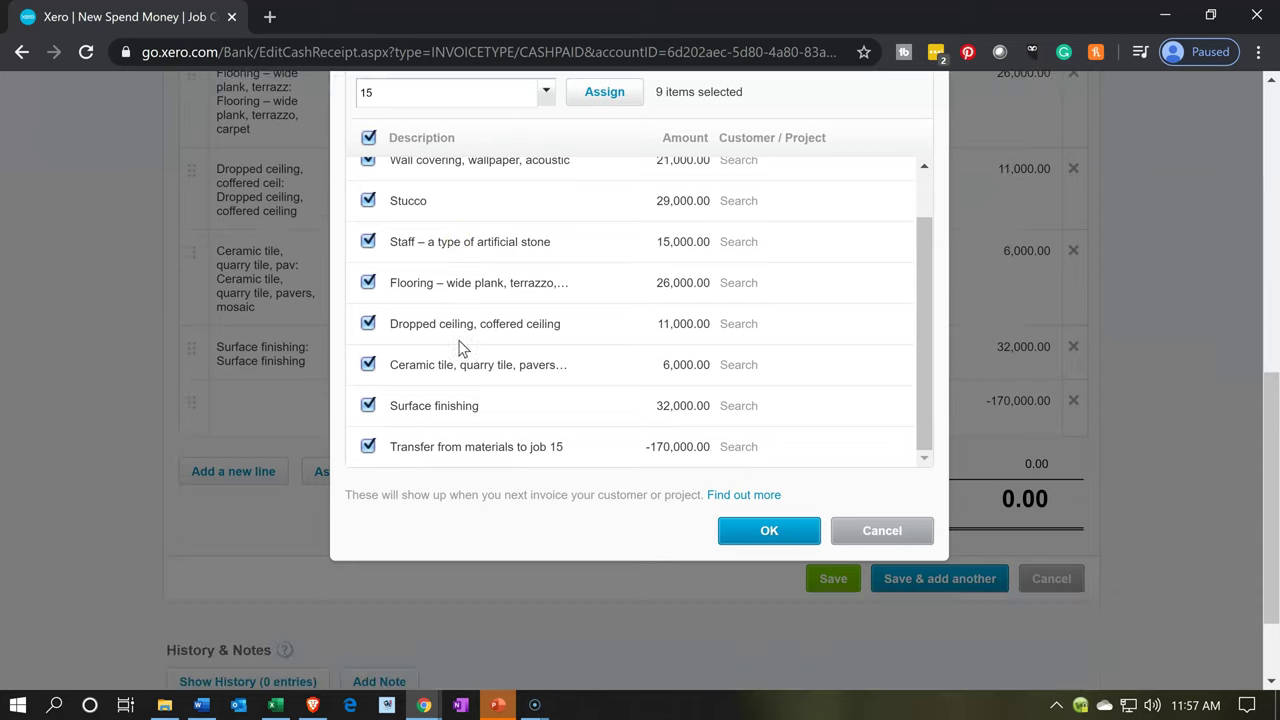
click(368, 446)
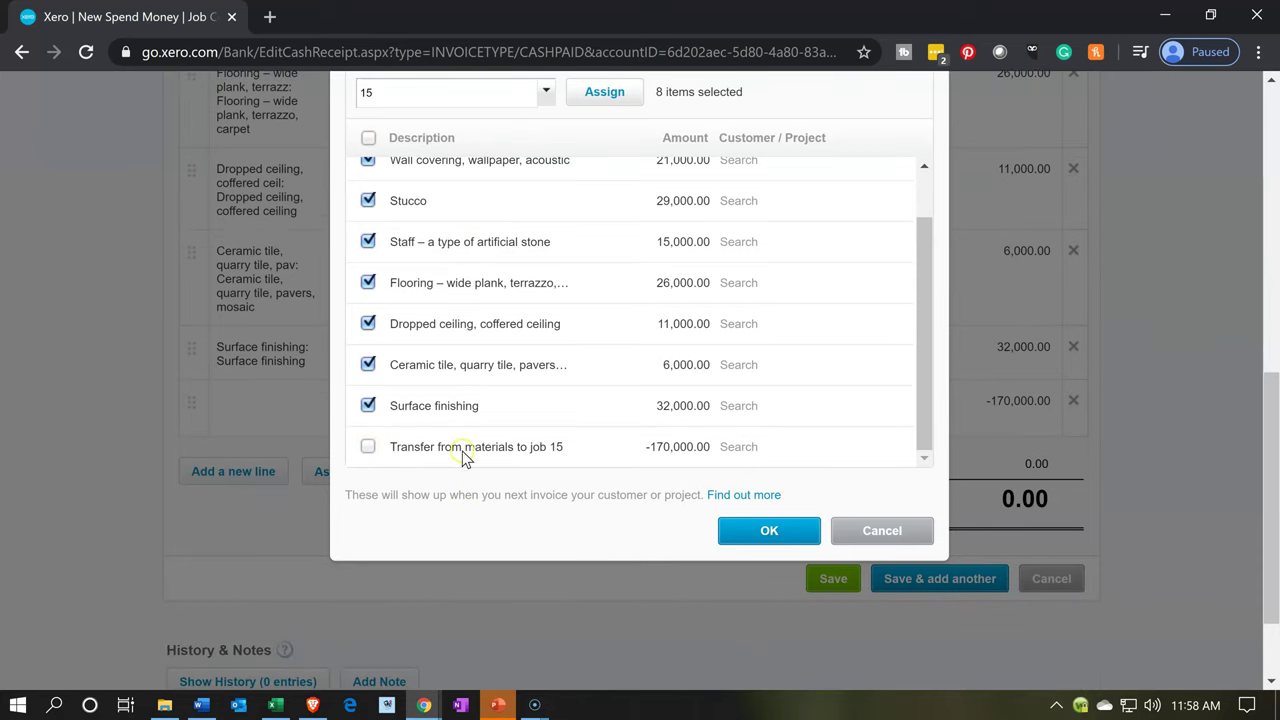
scroll(504, 478, up, 1)
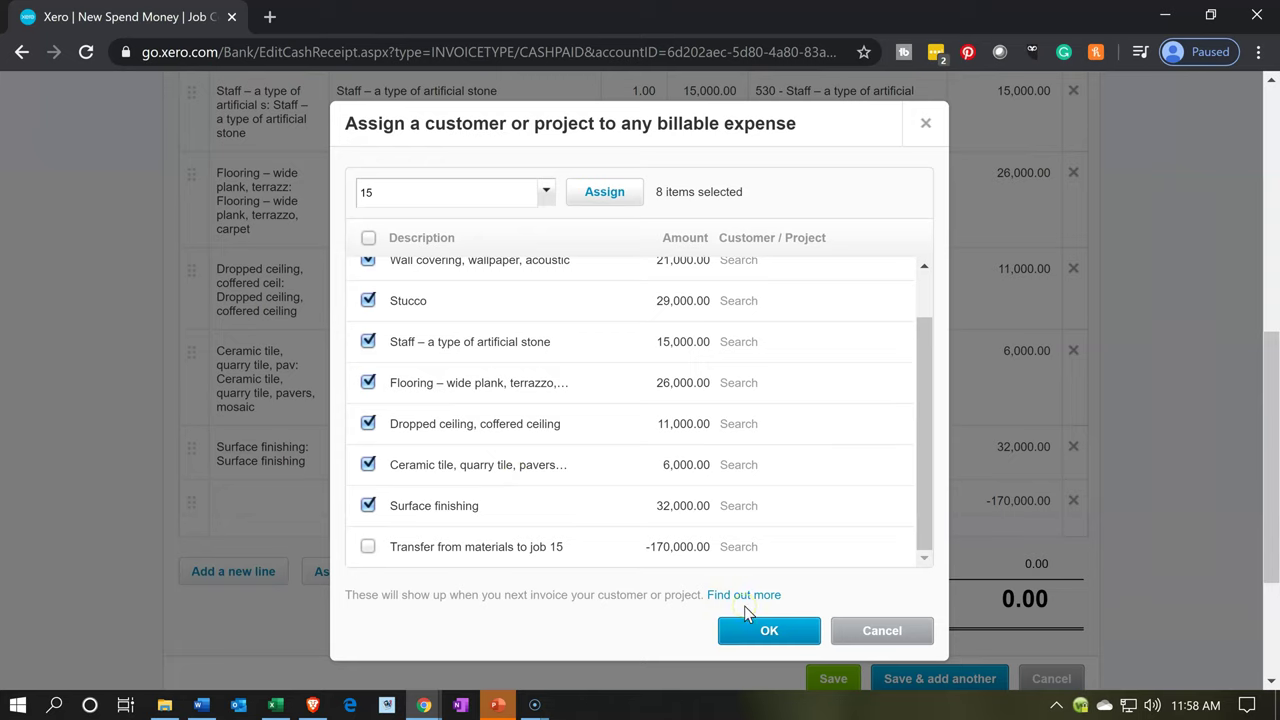
click(660, 429)
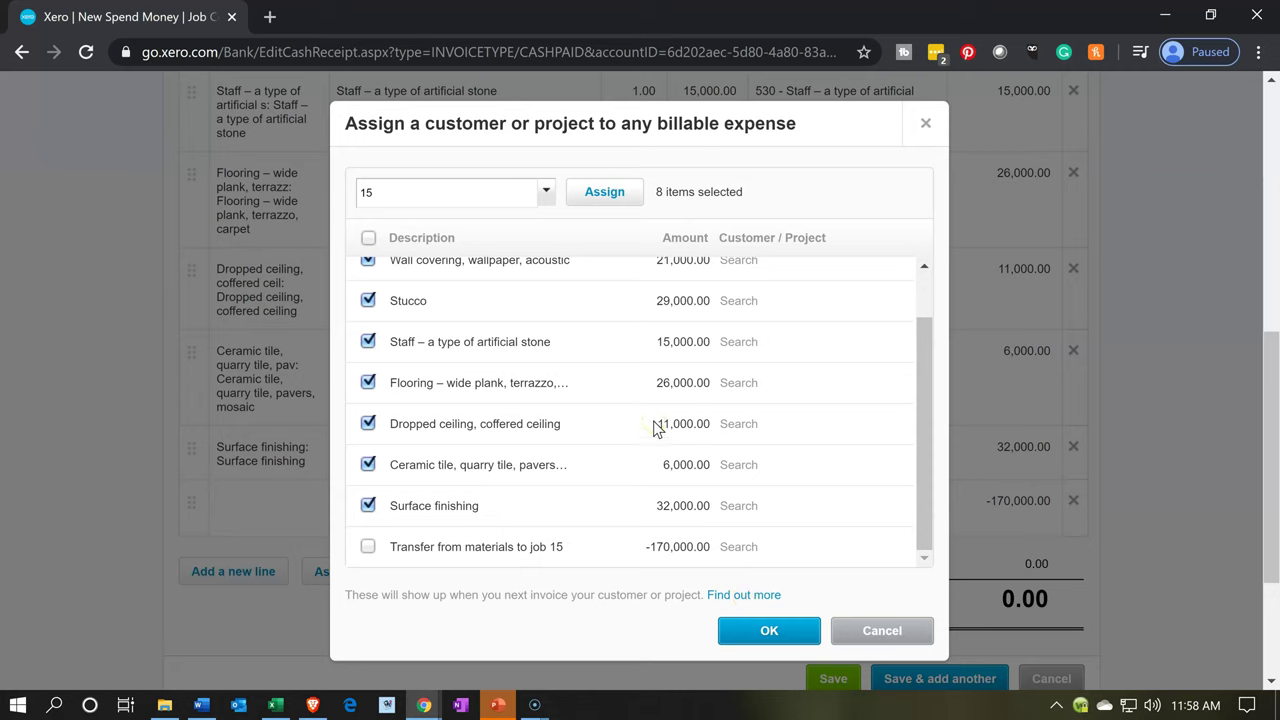
click(601, 194)
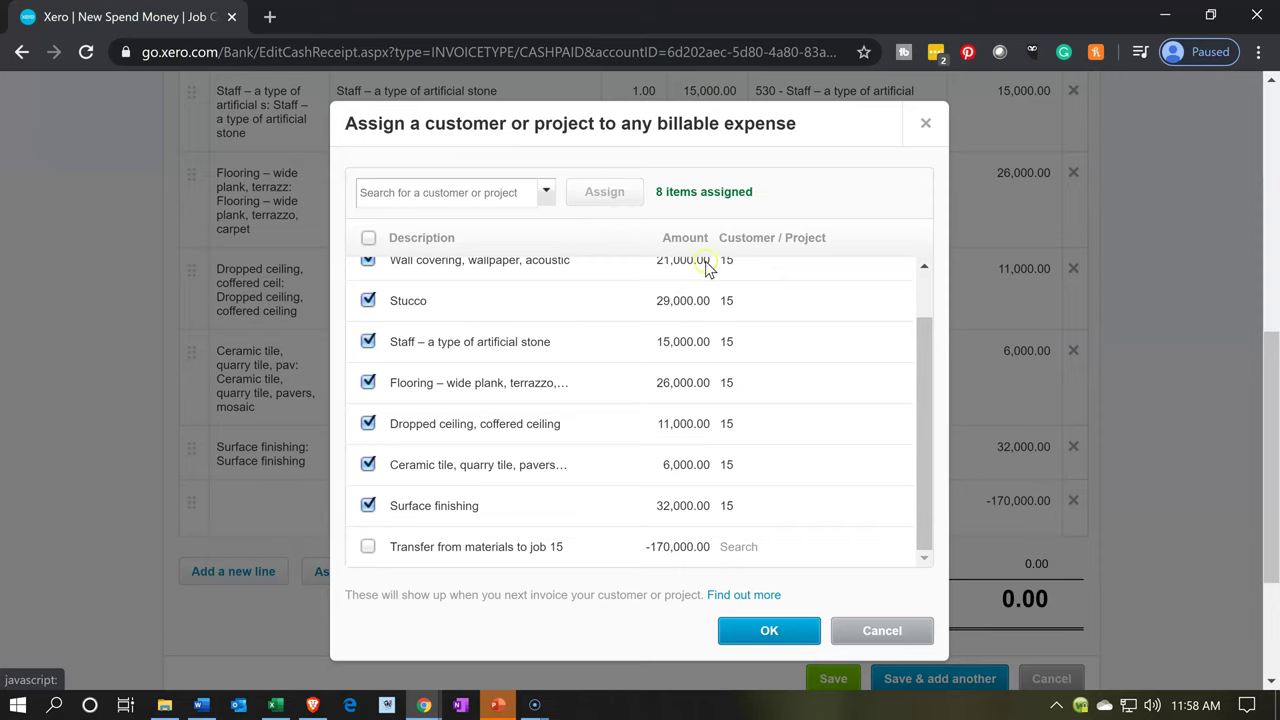
click(719, 213)
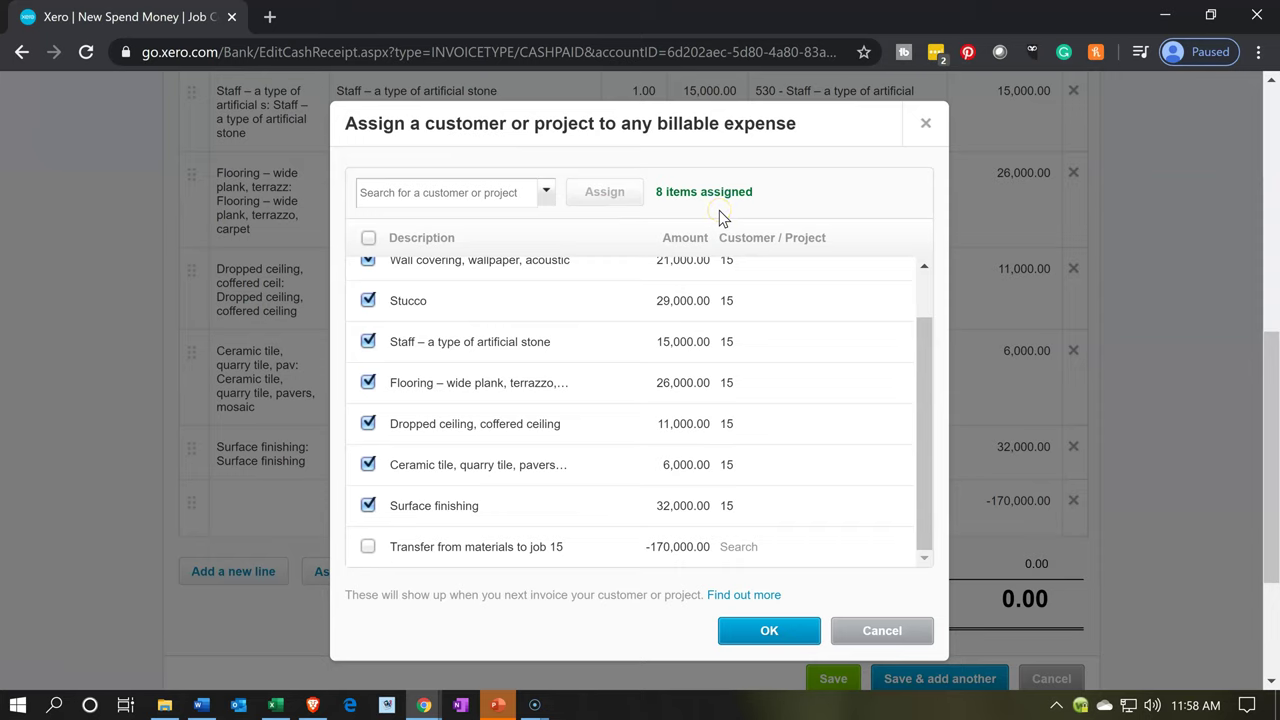
Check the project assigned to each expense line and confirm the assignments
scroll(748, 300, up, 1)
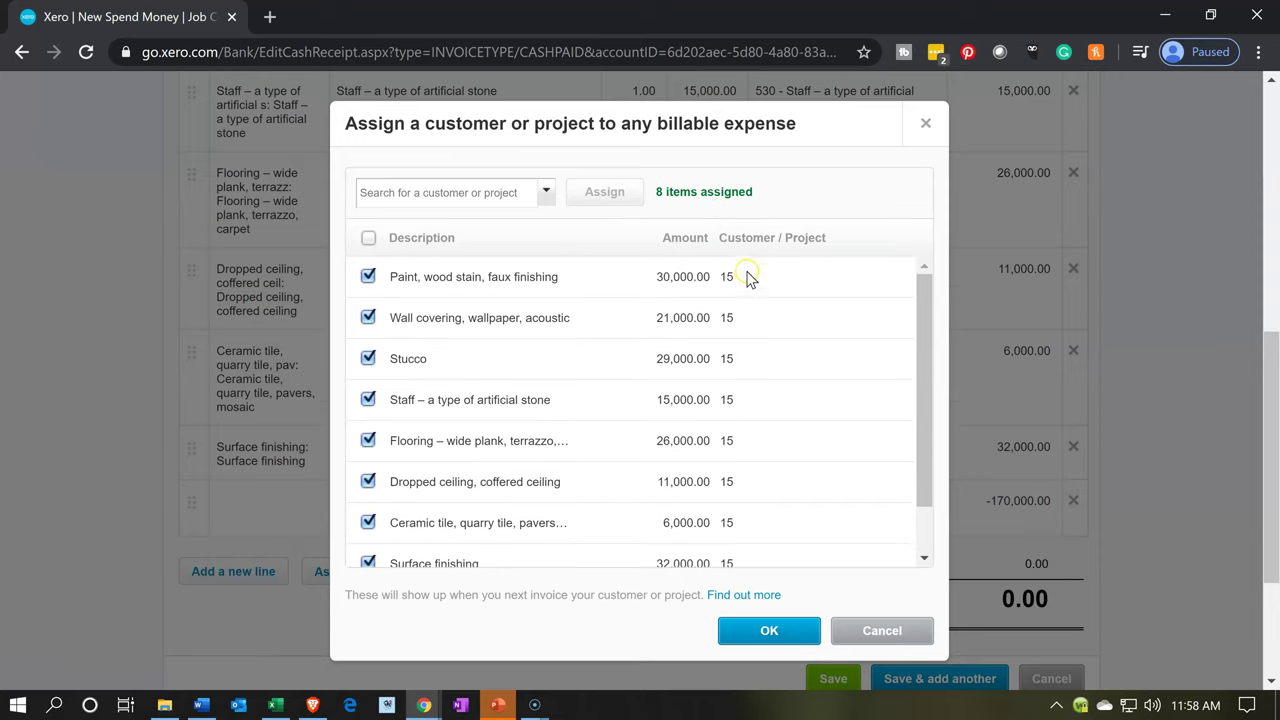
scroll(748, 343, down, 3)
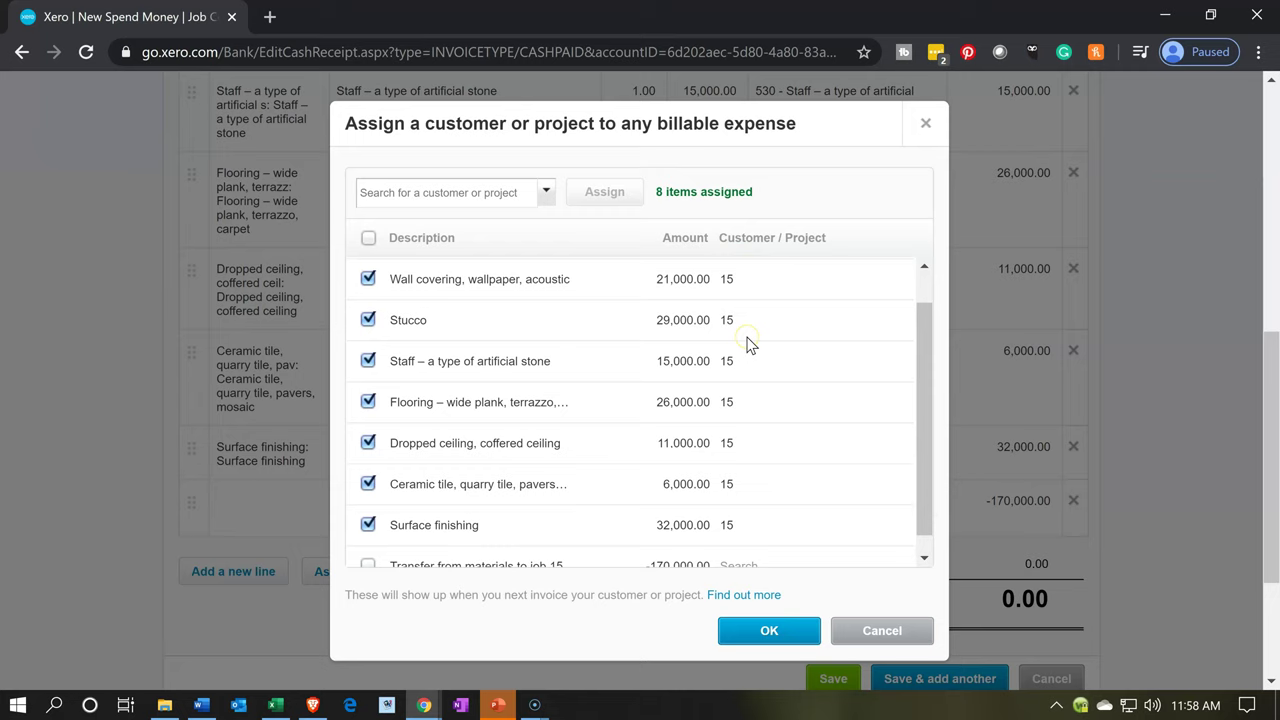
scroll(750, 345, down, 1)
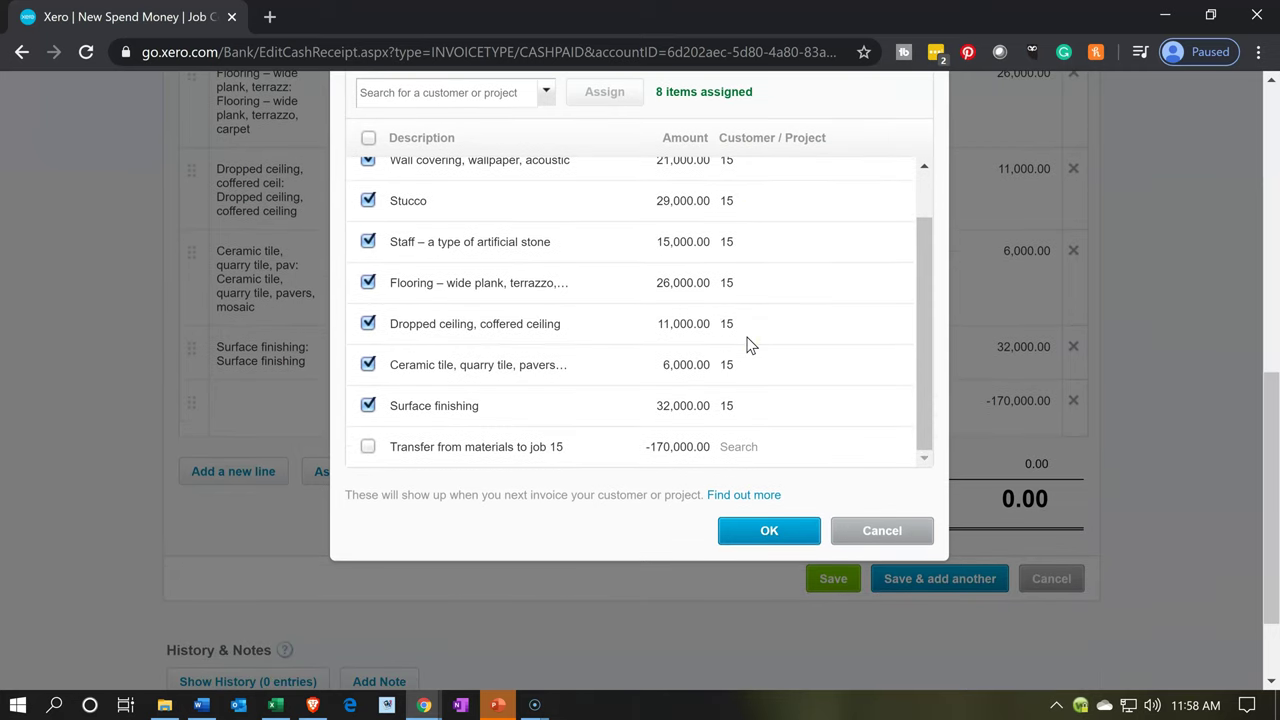
click(753, 533)
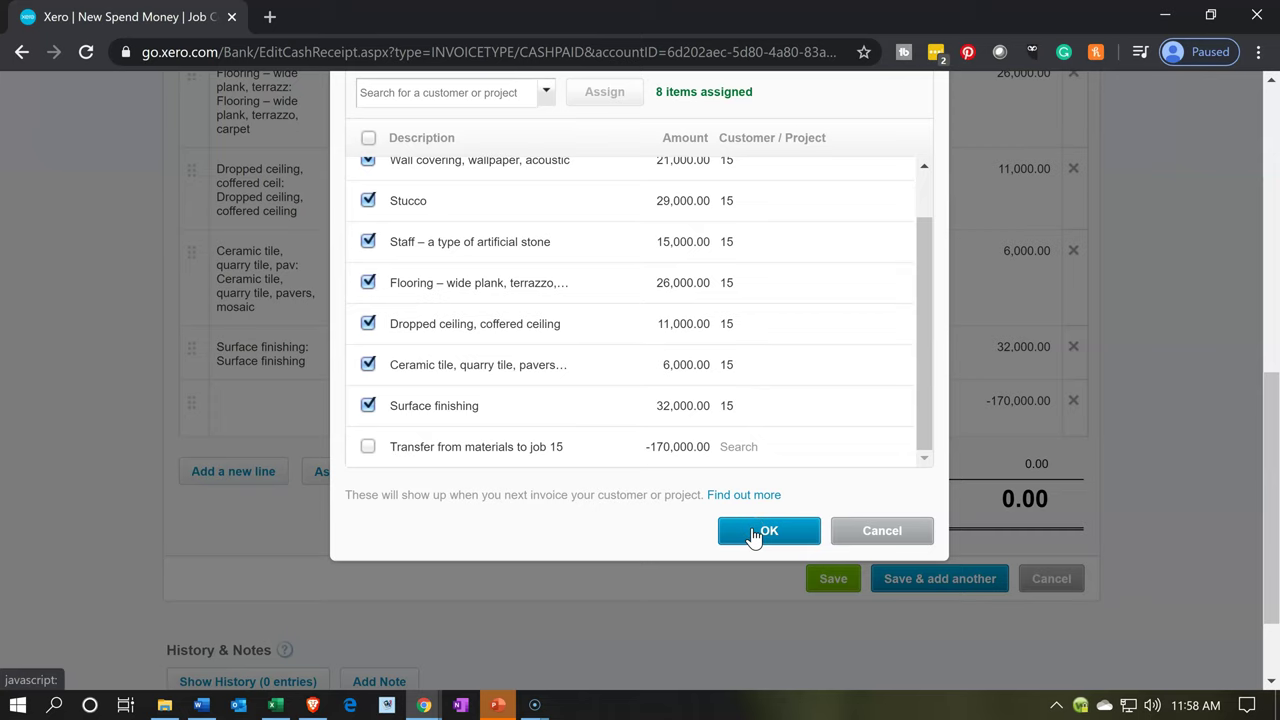
click(752, 528)
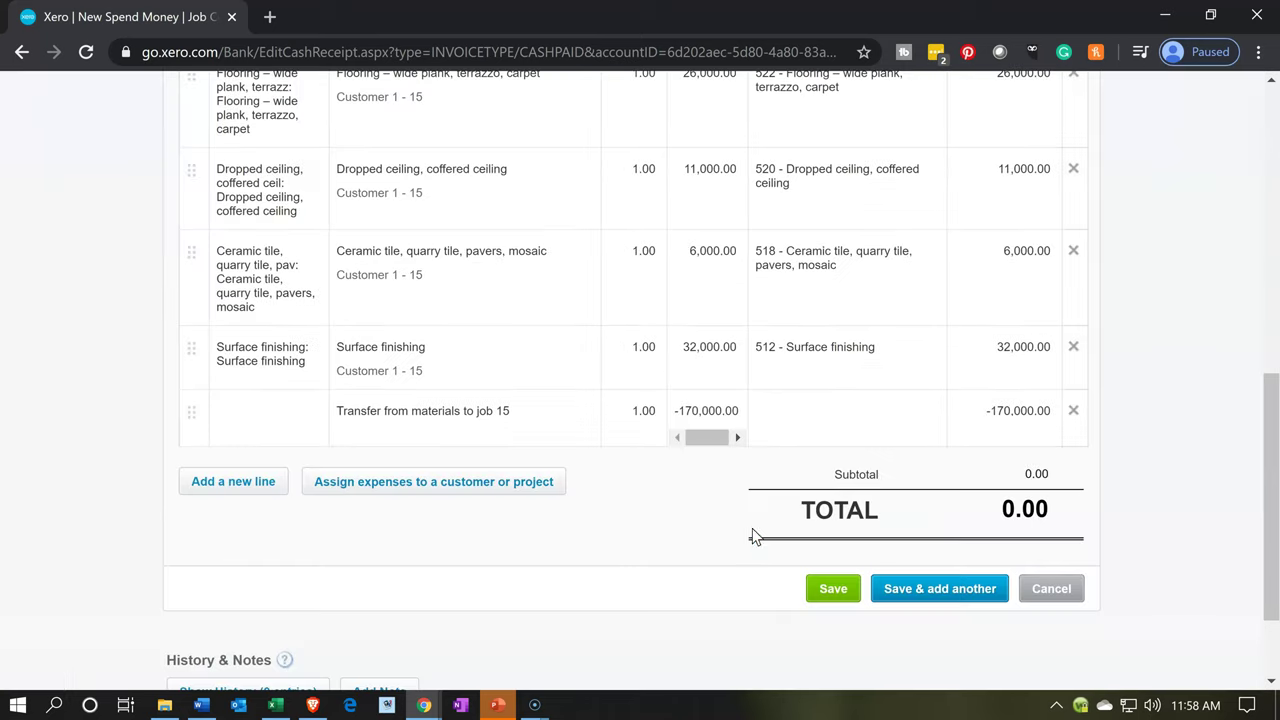
Review the transaction's lines and try to save the spend money transaction
scroll(463, 573, up, 1)
scroll(463, 573, up, 5)
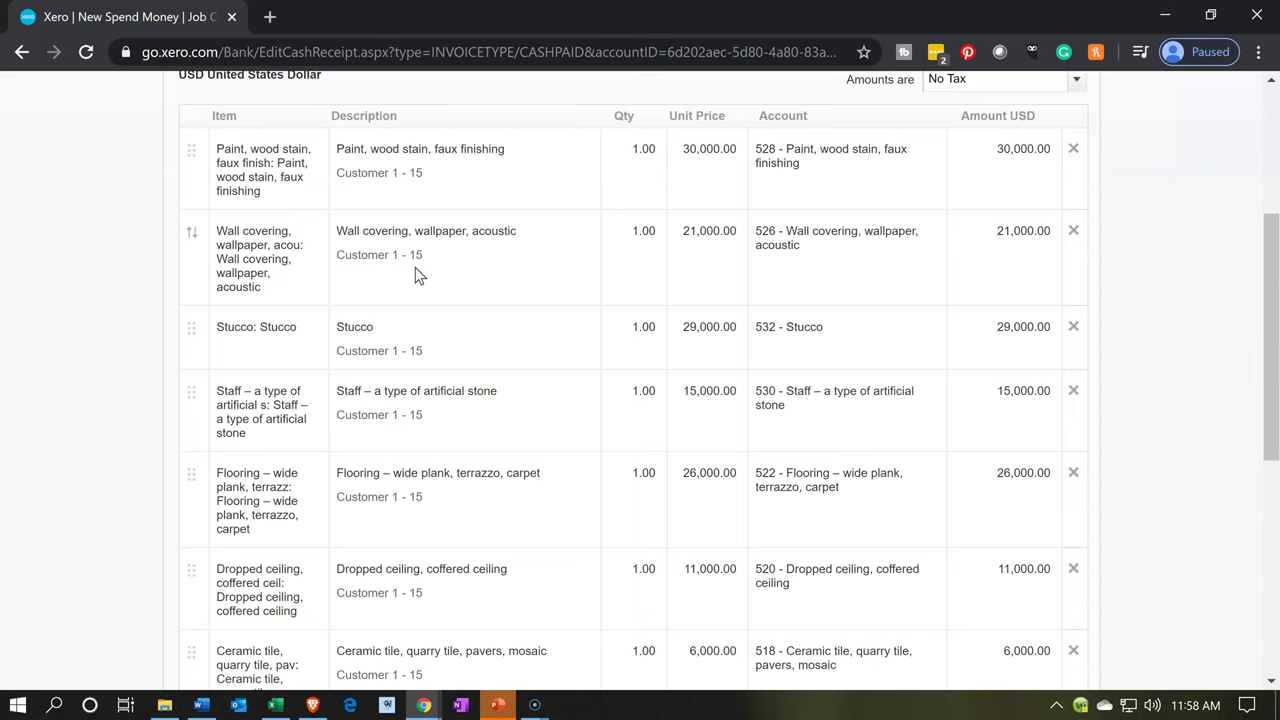
scroll(415, 267, down, 3)
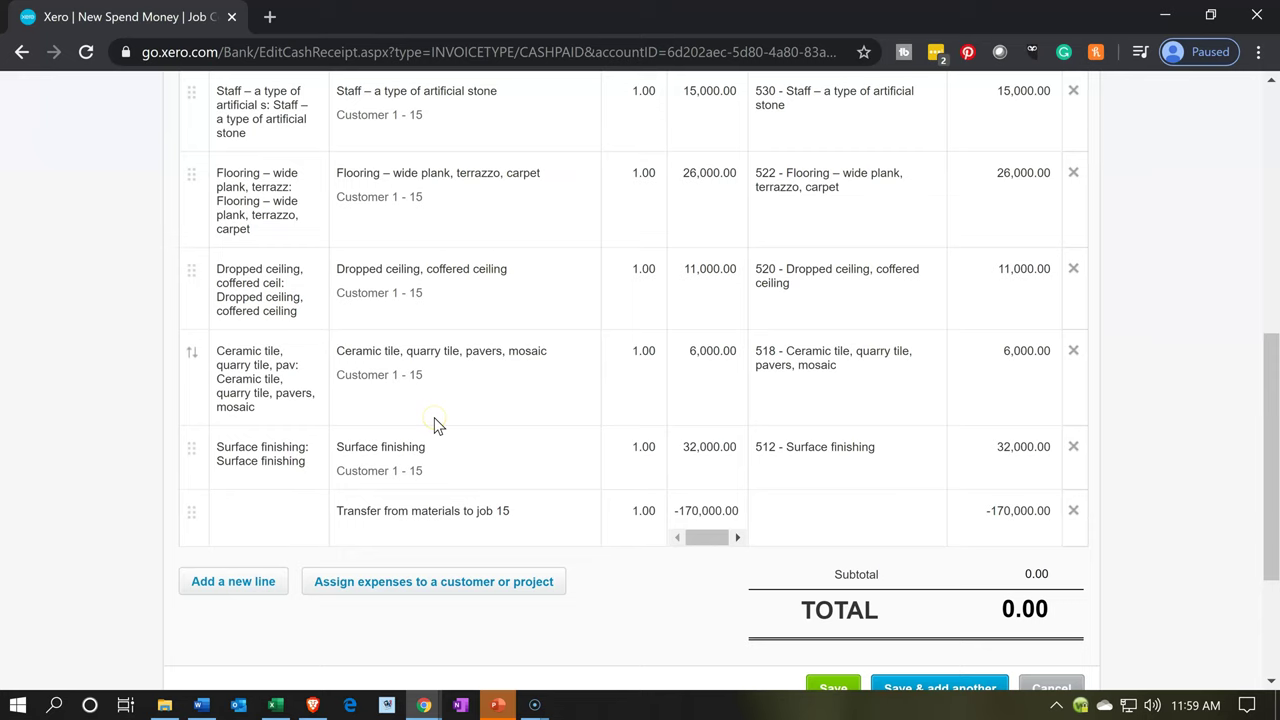
scroll(435, 425, down, 1)
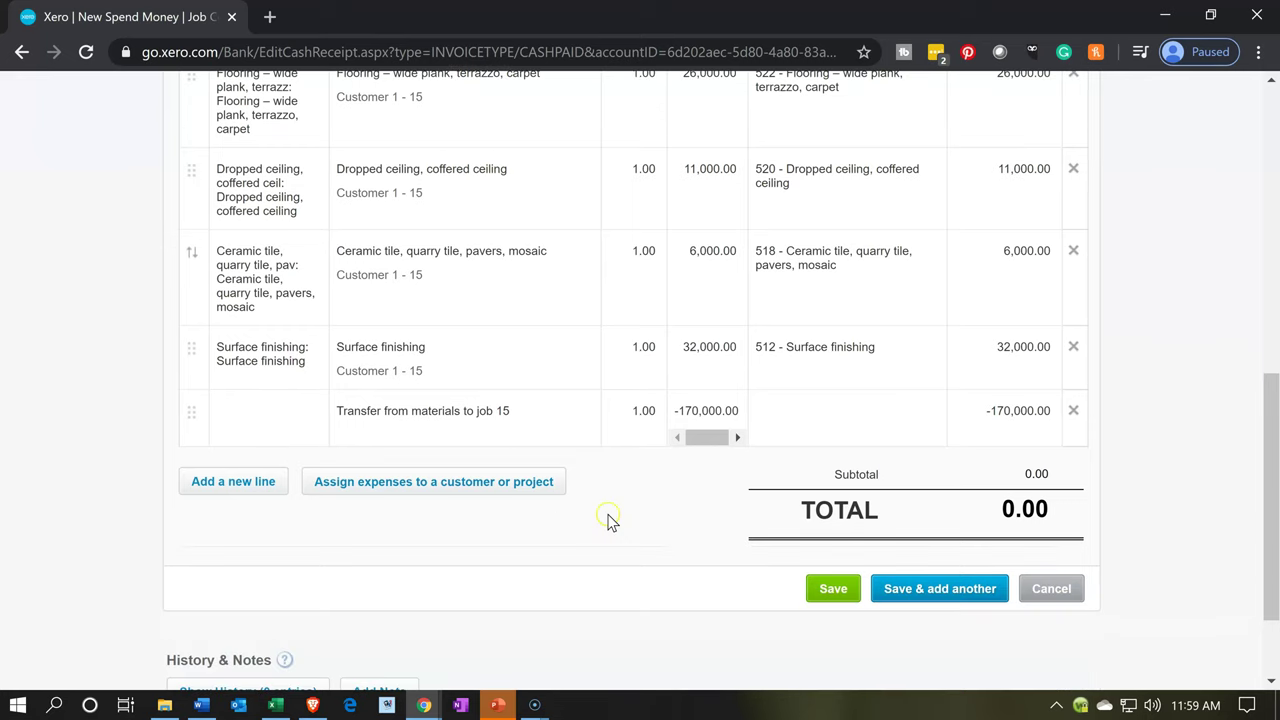
click(833, 590)
click(893, 590)
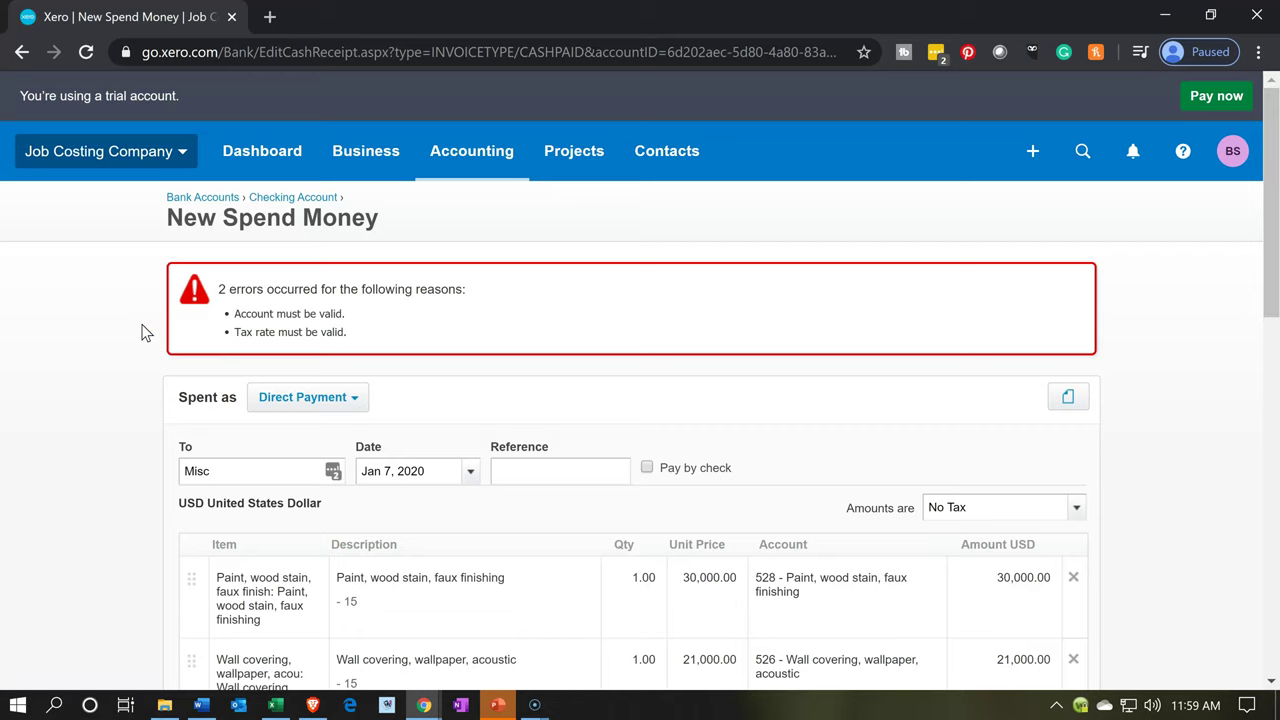
Set the account of the "Transfer from materials to job 15" line to 142 - Raw Materials, save the transaction and start another one
scroll(142, 332, down, 10)
click(799, 449)
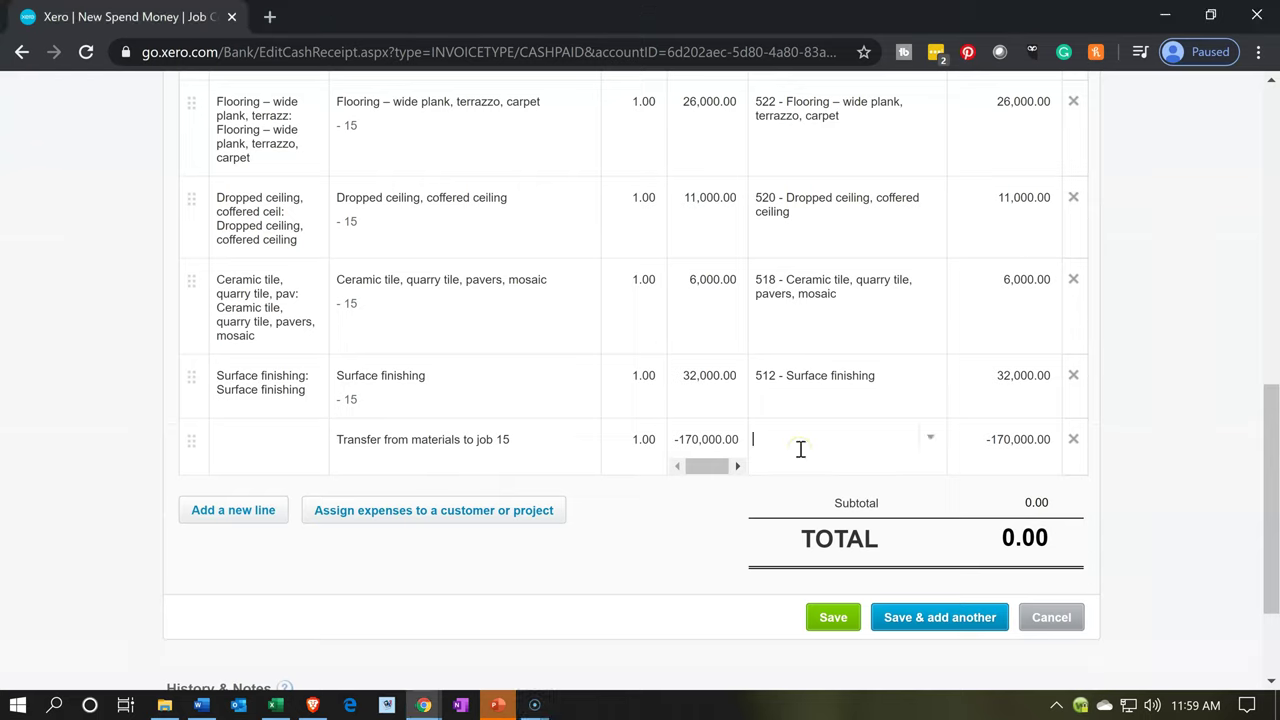
click(778, 464)
text(Ra)
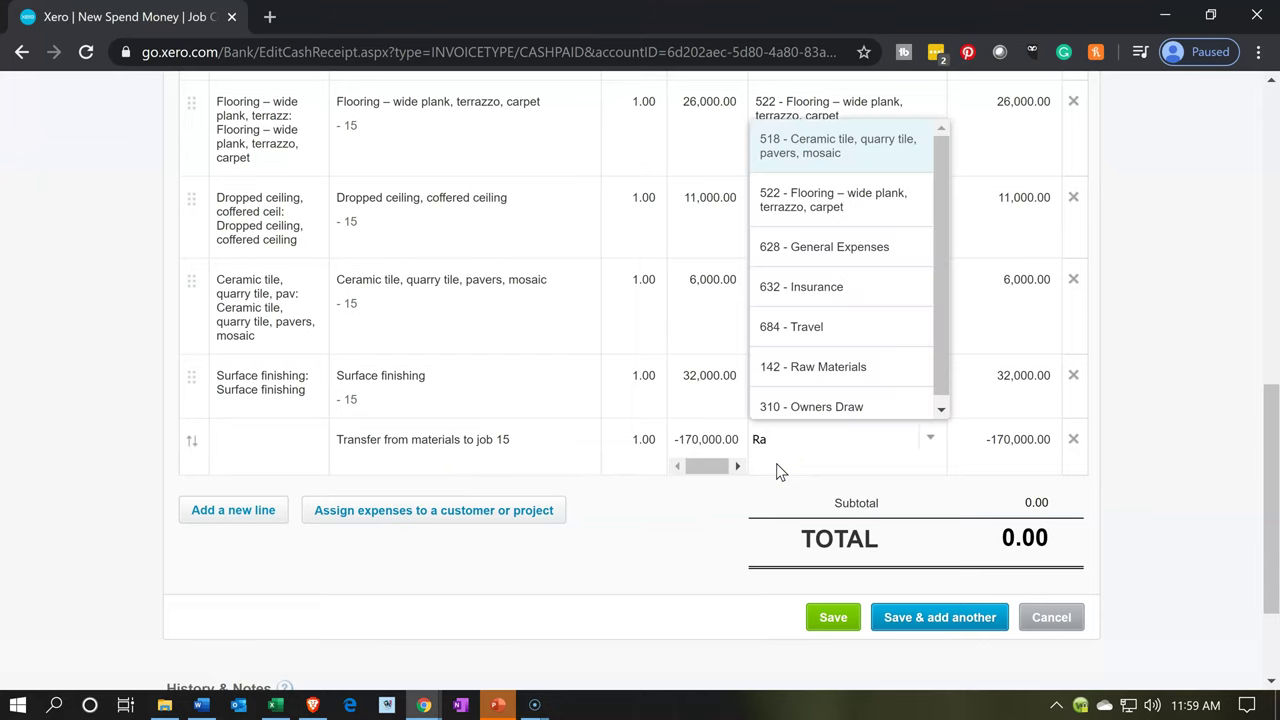
text(w)
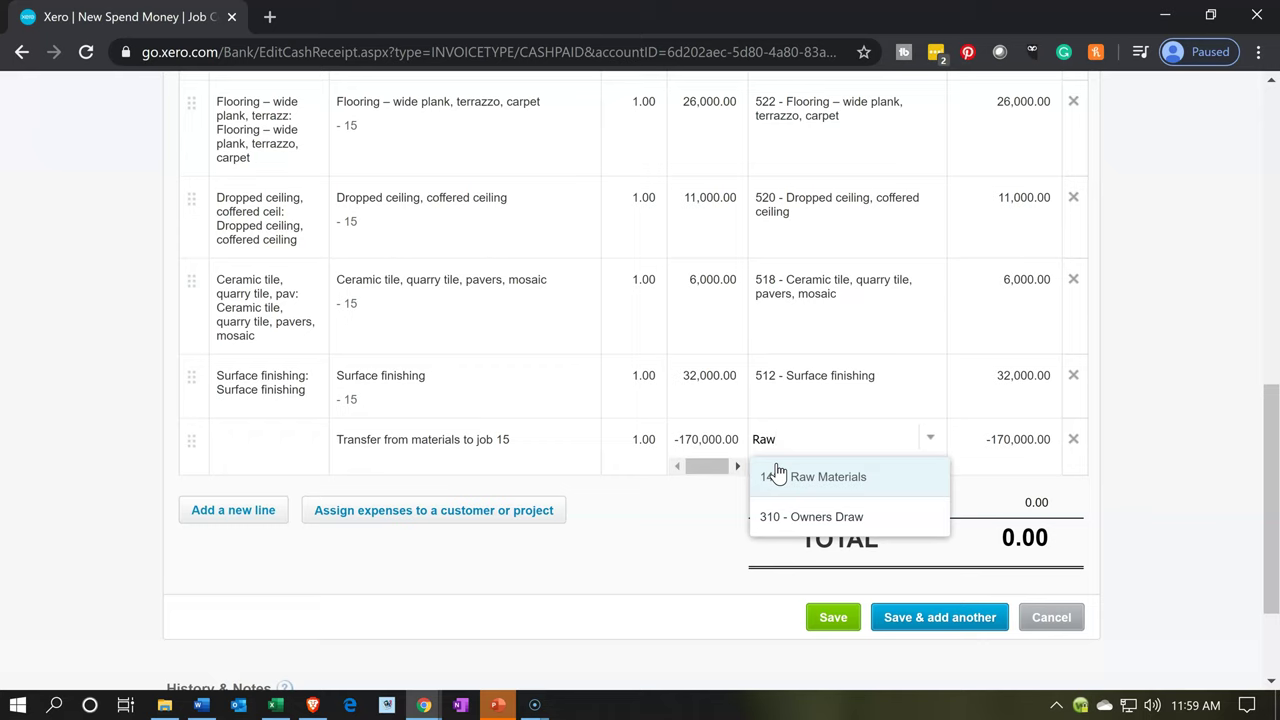
click(778, 476)
key(Tab)
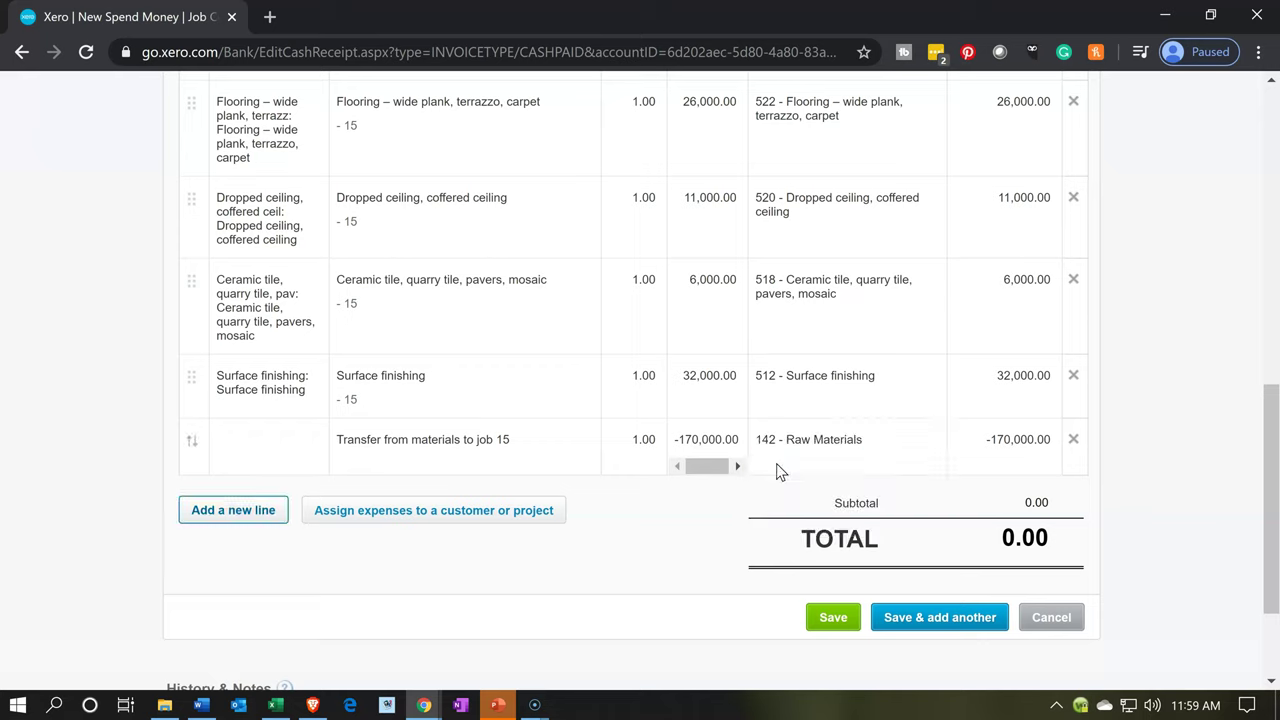
click(728, 553)
click(926, 617)
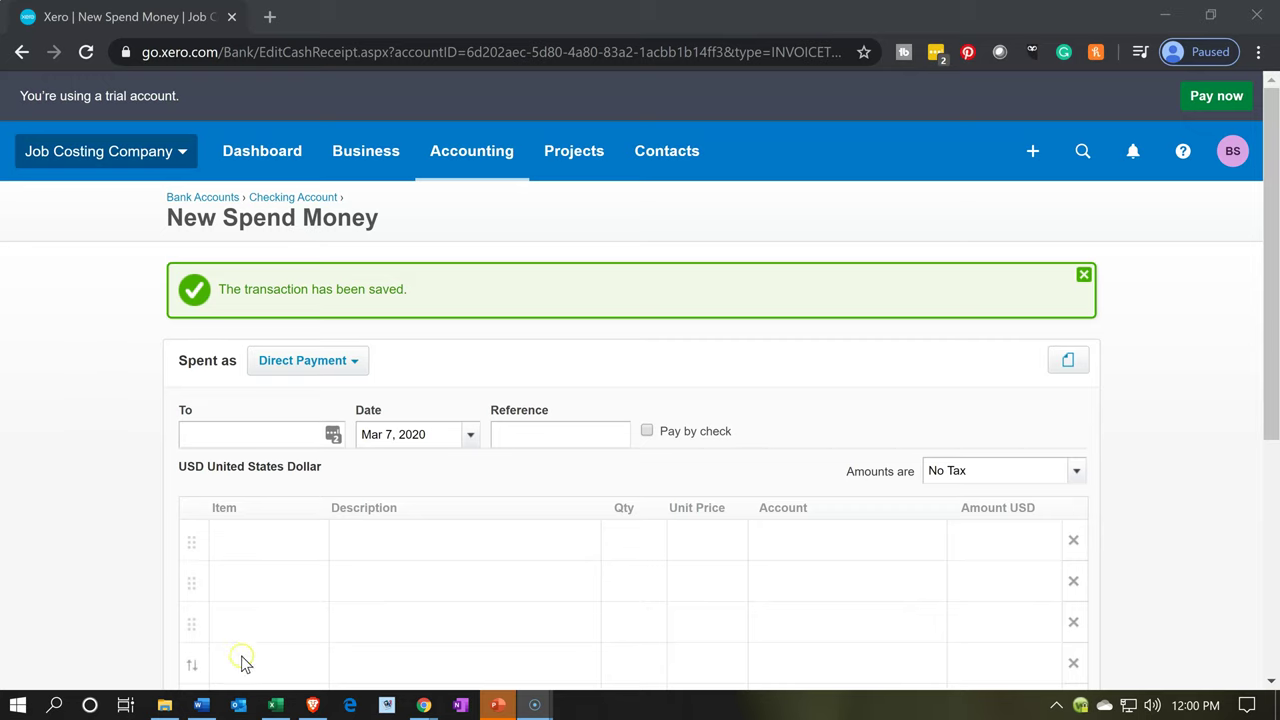
Switch to the Excel job cost workbook and look up Job 16's direct materials amount for 1/7 on the Ex 1.7 sheet
click(276, 706)
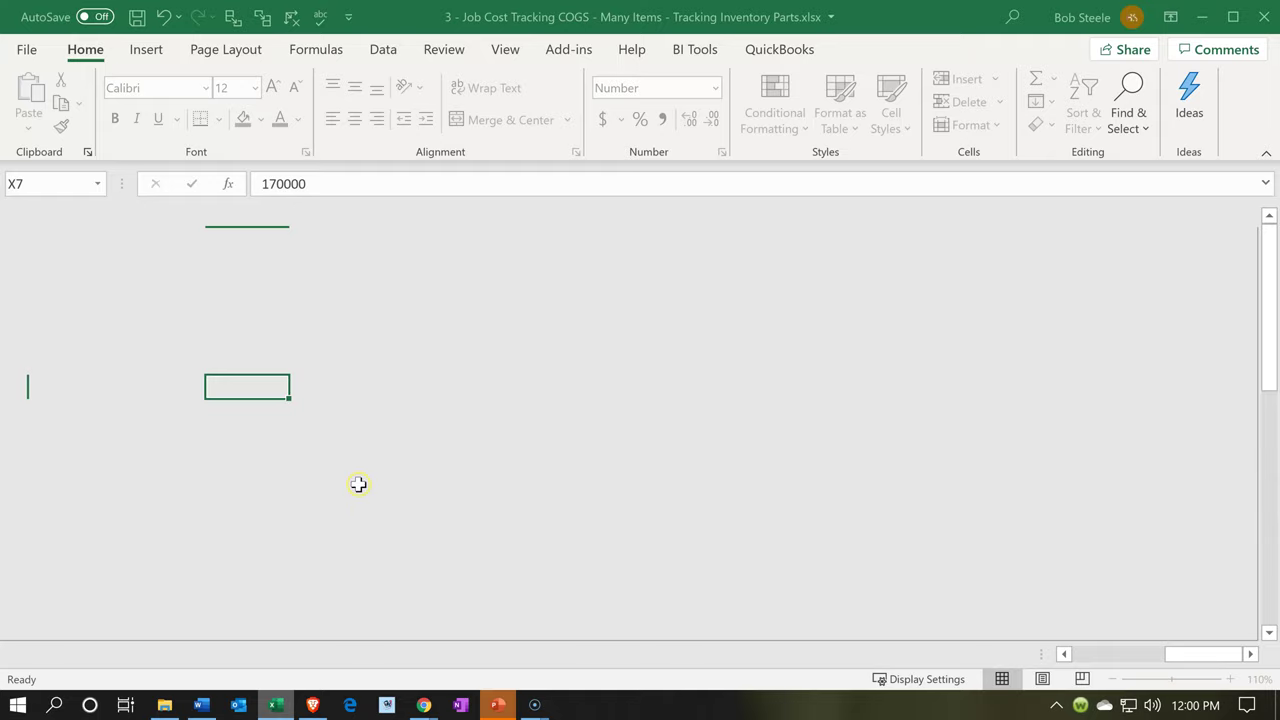
scroll(358, 477, down, 2)
click(222, 508)
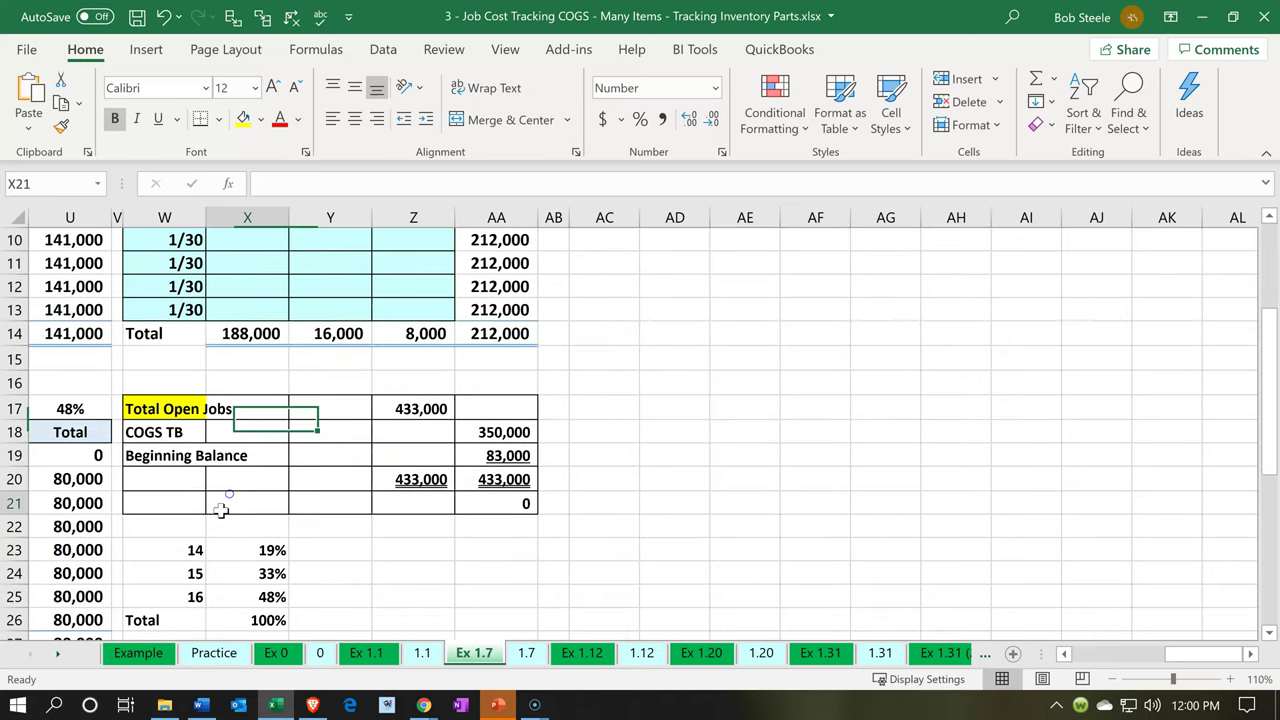
key(Left)
key(Left)
key(Left)
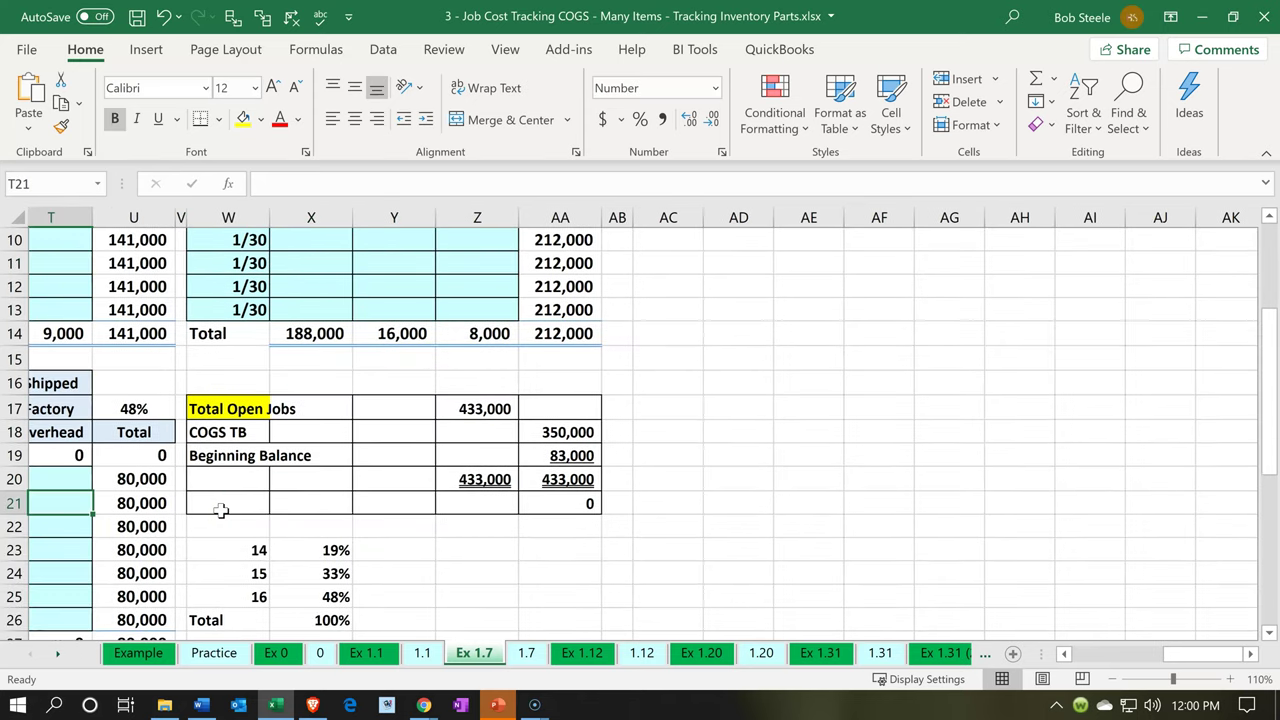
key(Left)
key(Left)
key(Left)
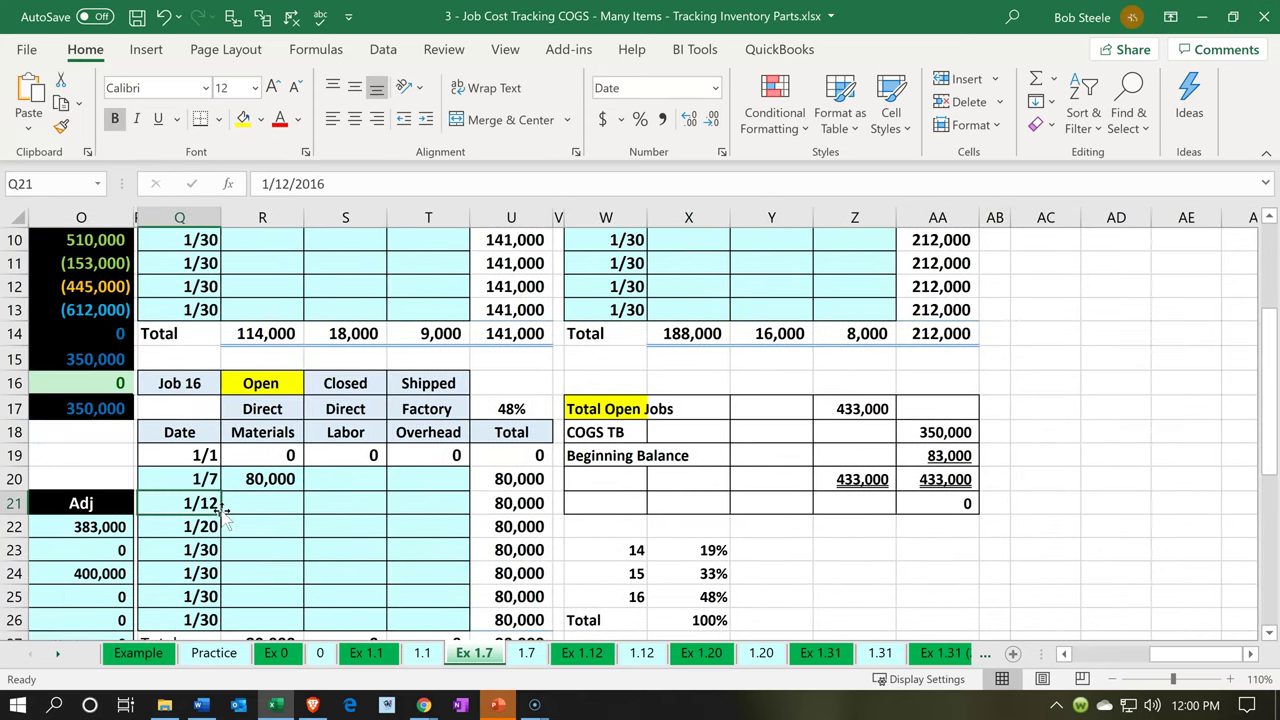
key(Right)
key(Up)
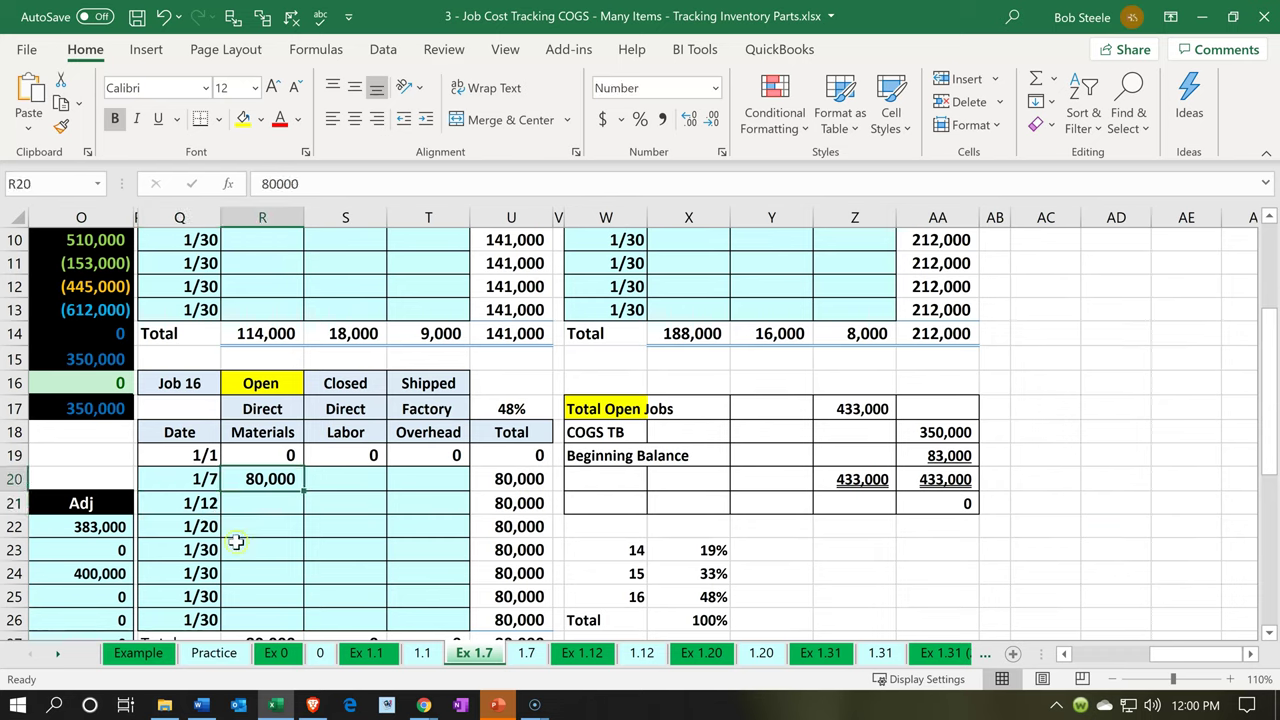
Return to Xero and set Misc as the payee of the new spend money transaction
click(277, 706)
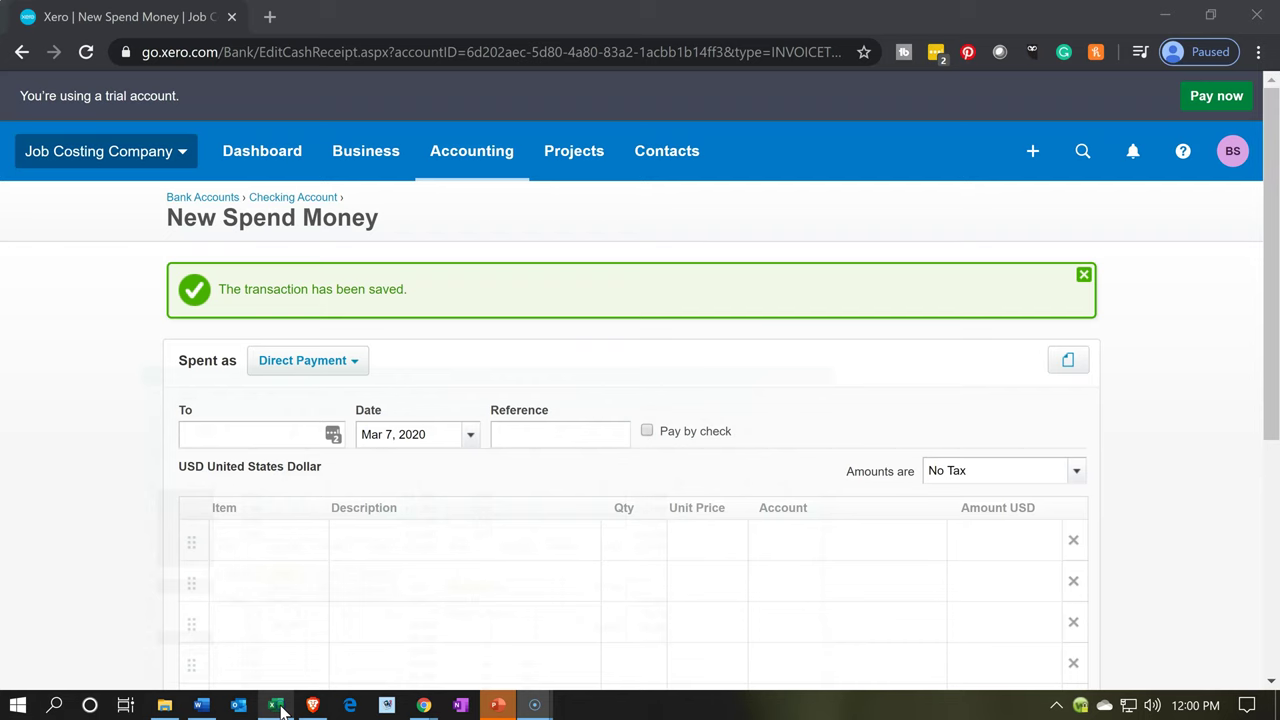
click(235, 424)
text(m)
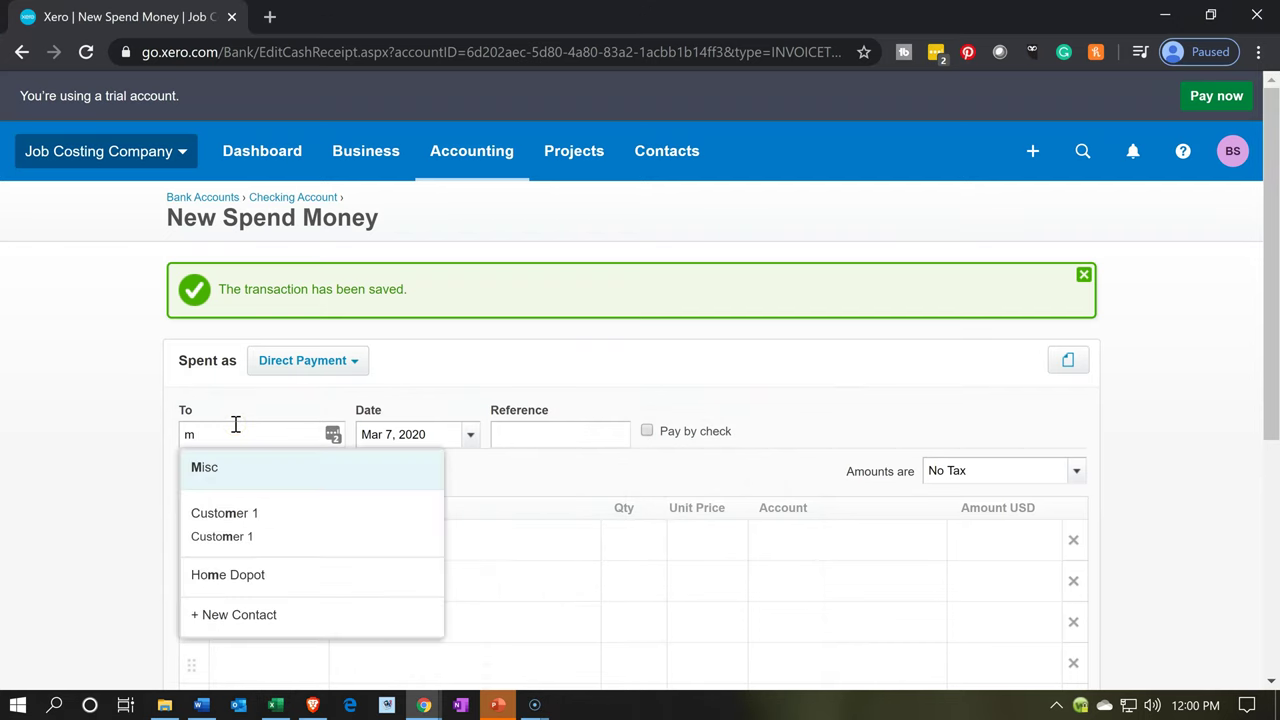
key(Tab)
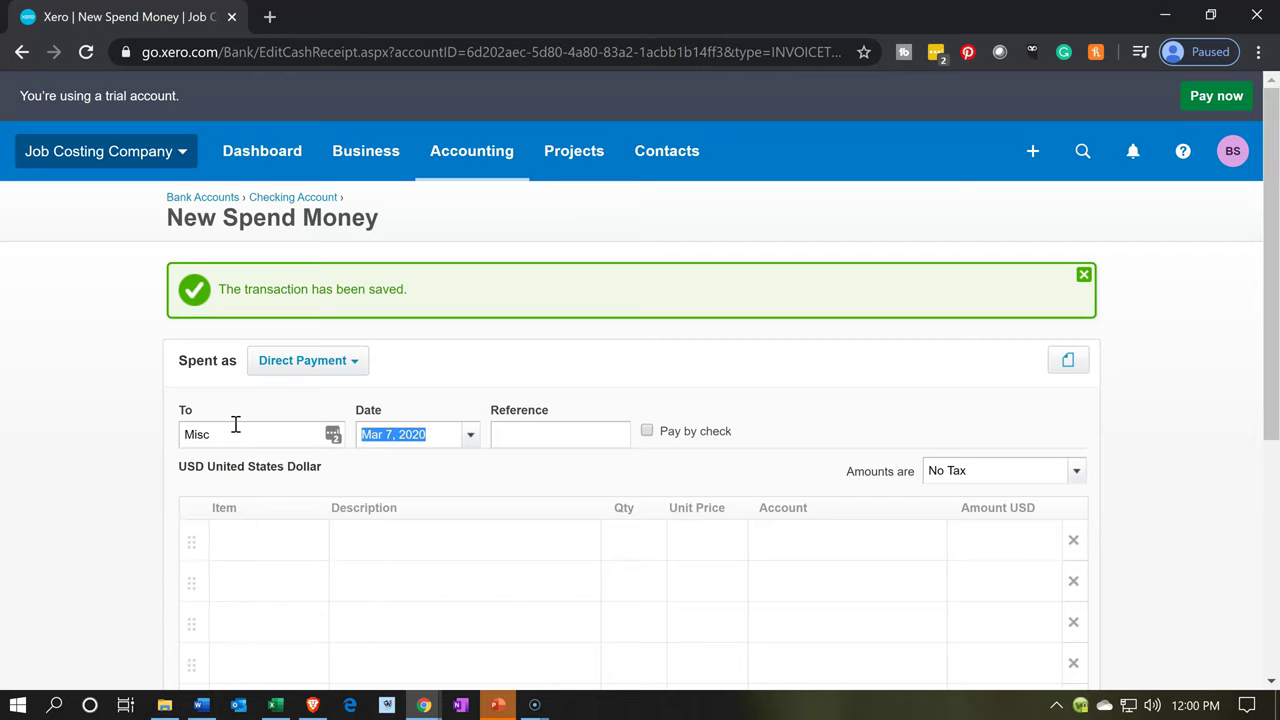
key(Tab)
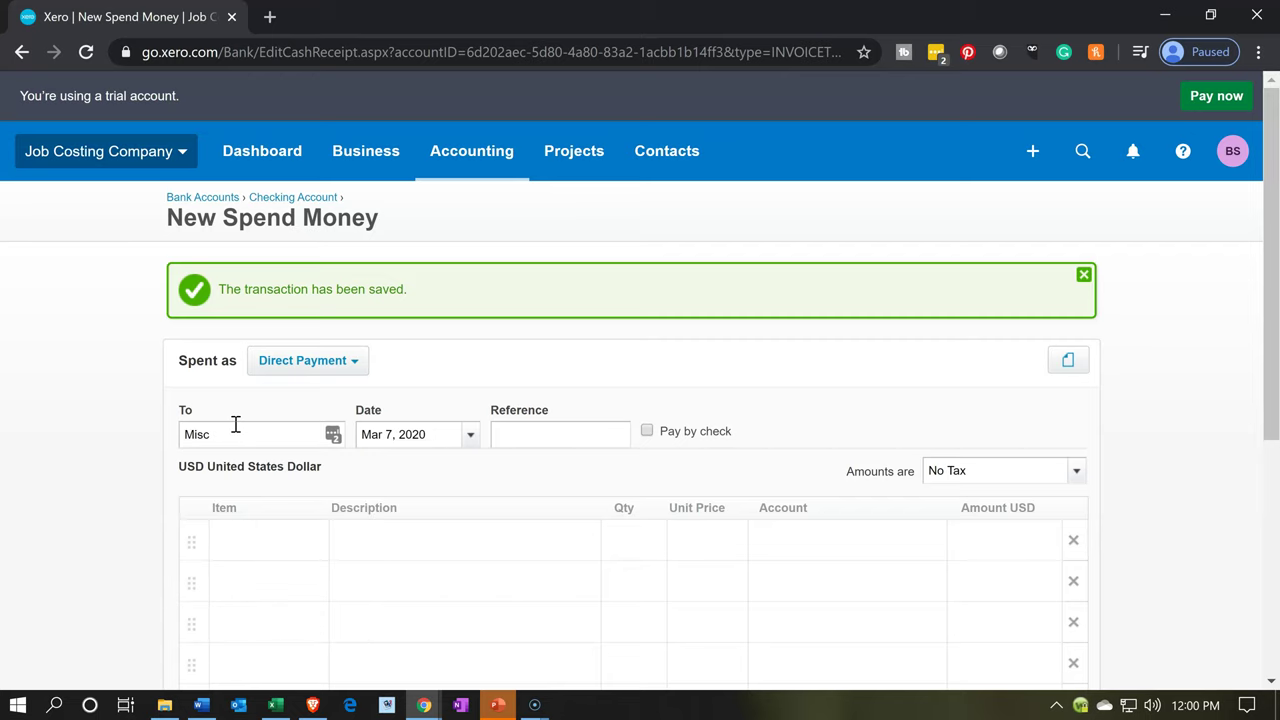
scroll(235, 424, down, 1)
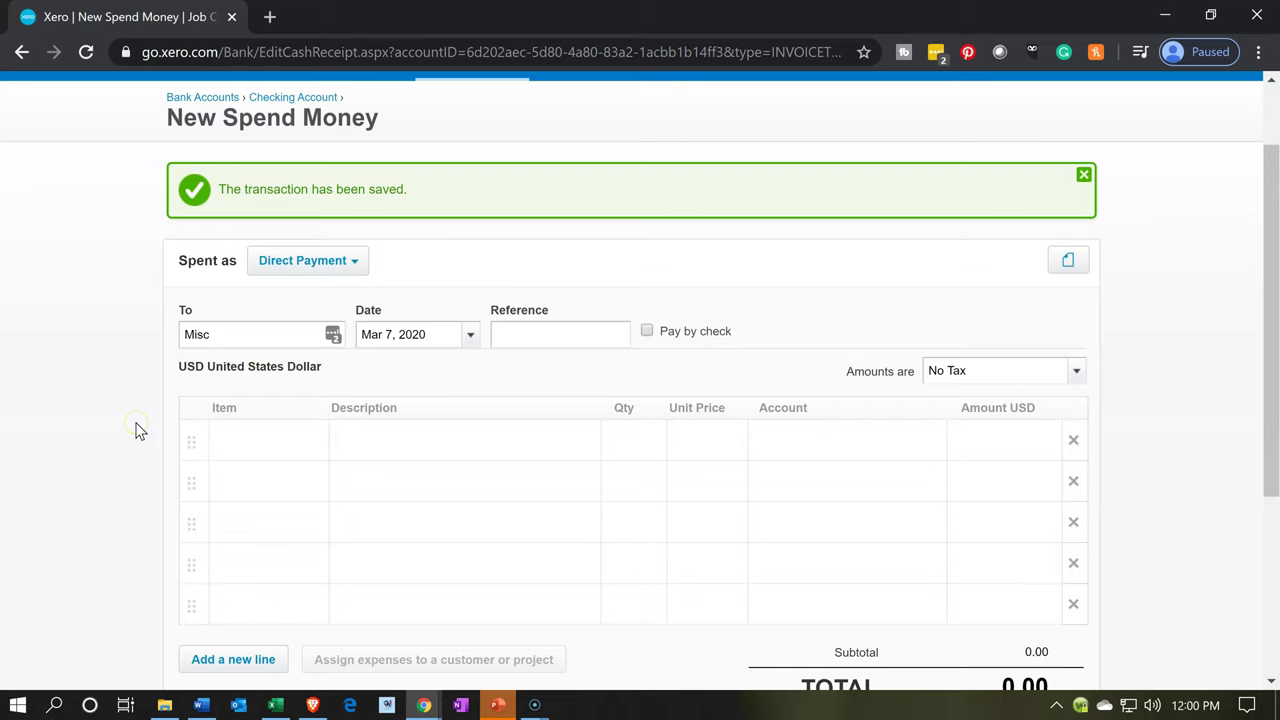
click(107, 497)
key(ctrl+plus)
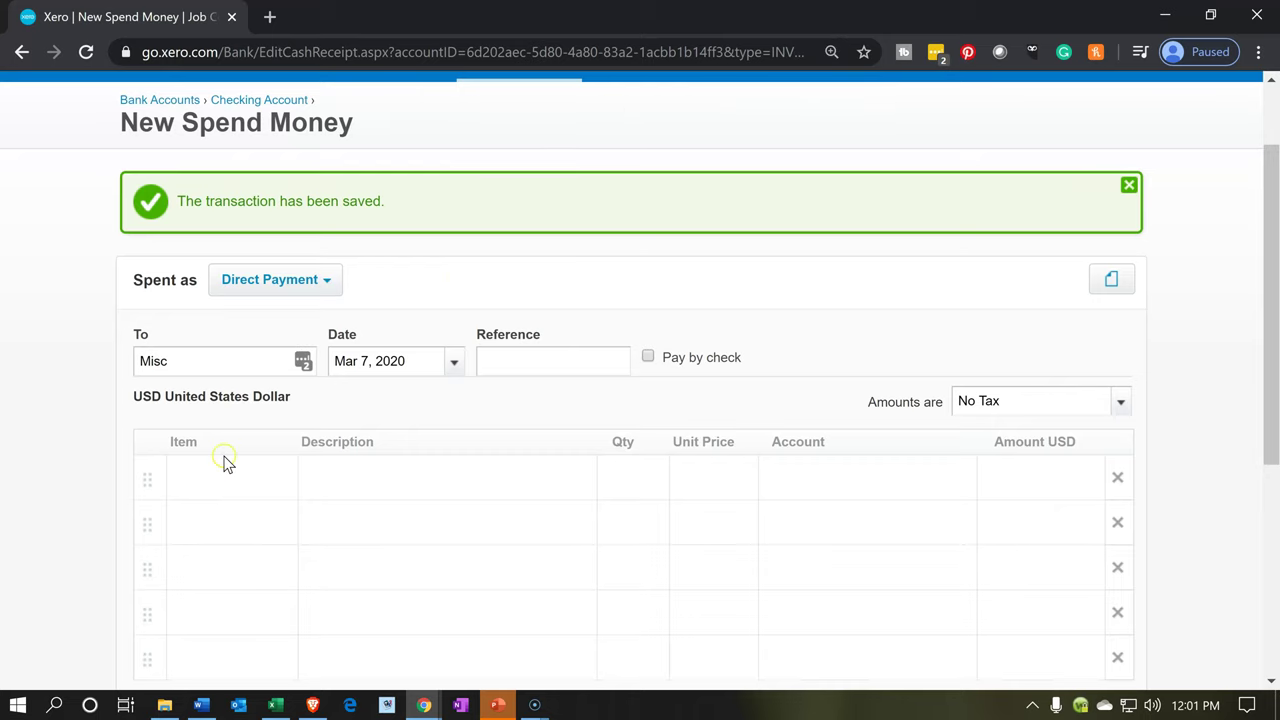
Fill the first line with the Cement render item at a unit price of 12,000
scroll(226, 462, down, 1)
click(237, 377)
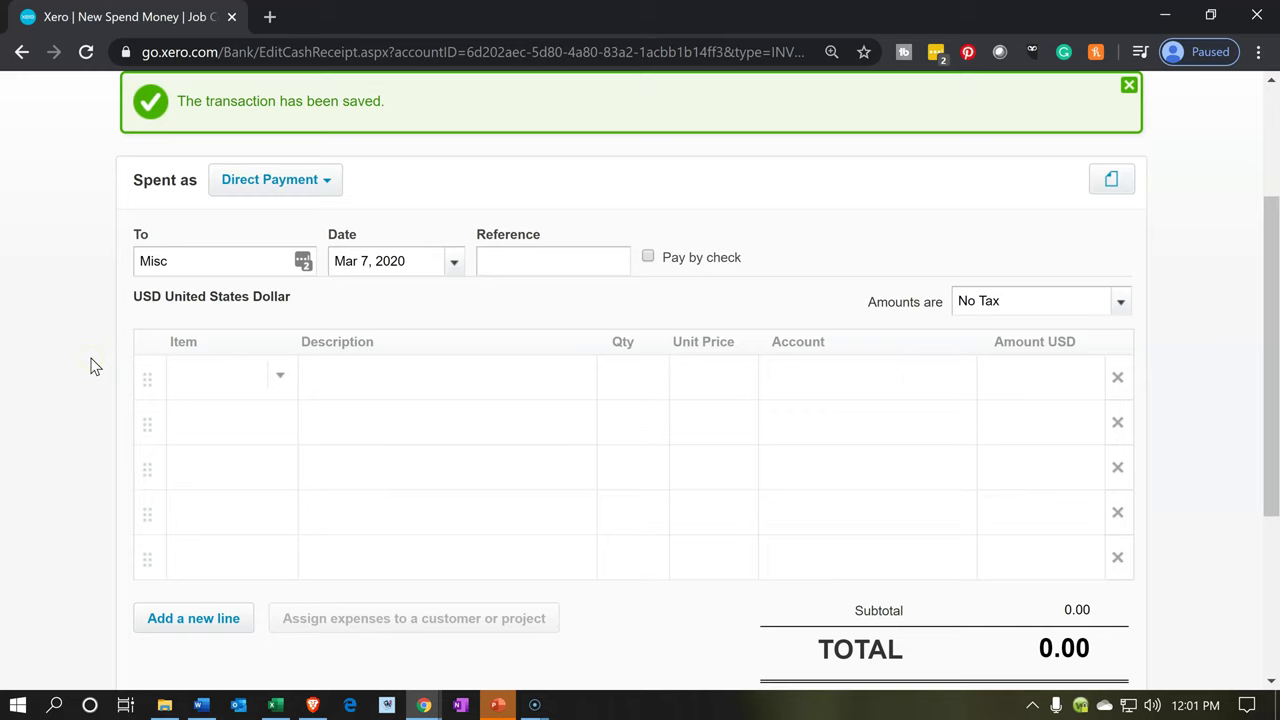
text(ce)
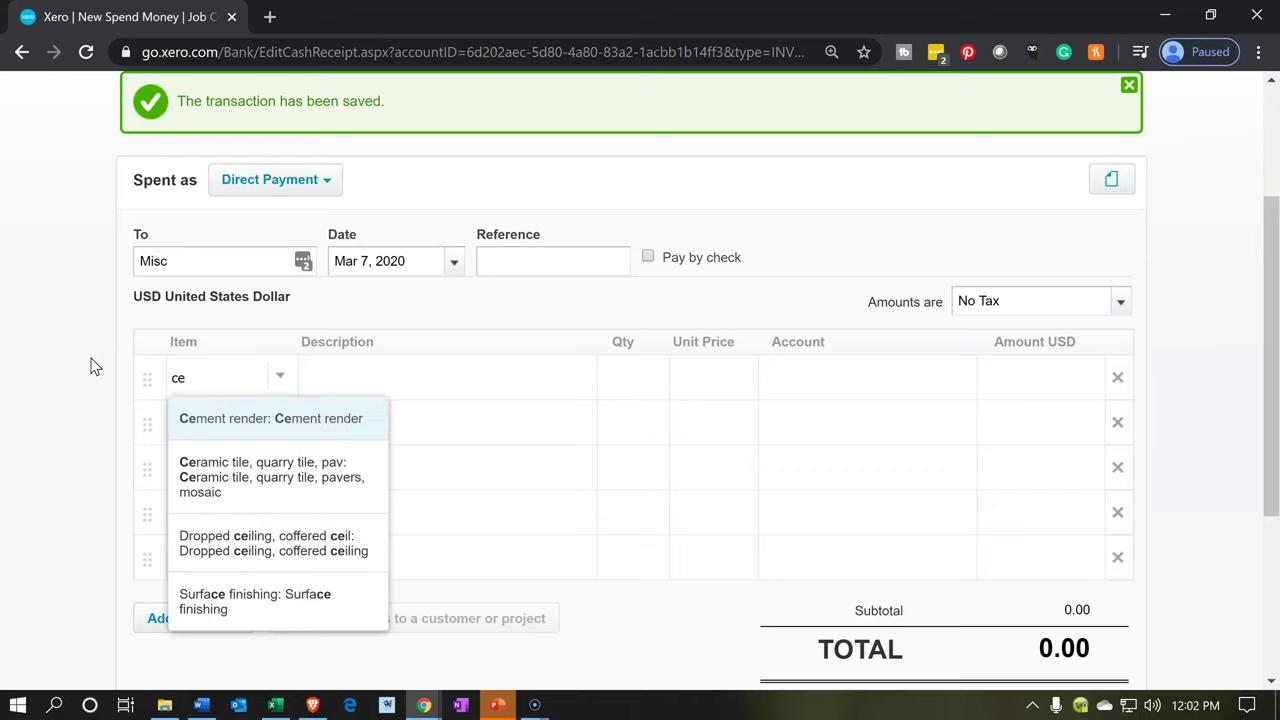
key(Tab)
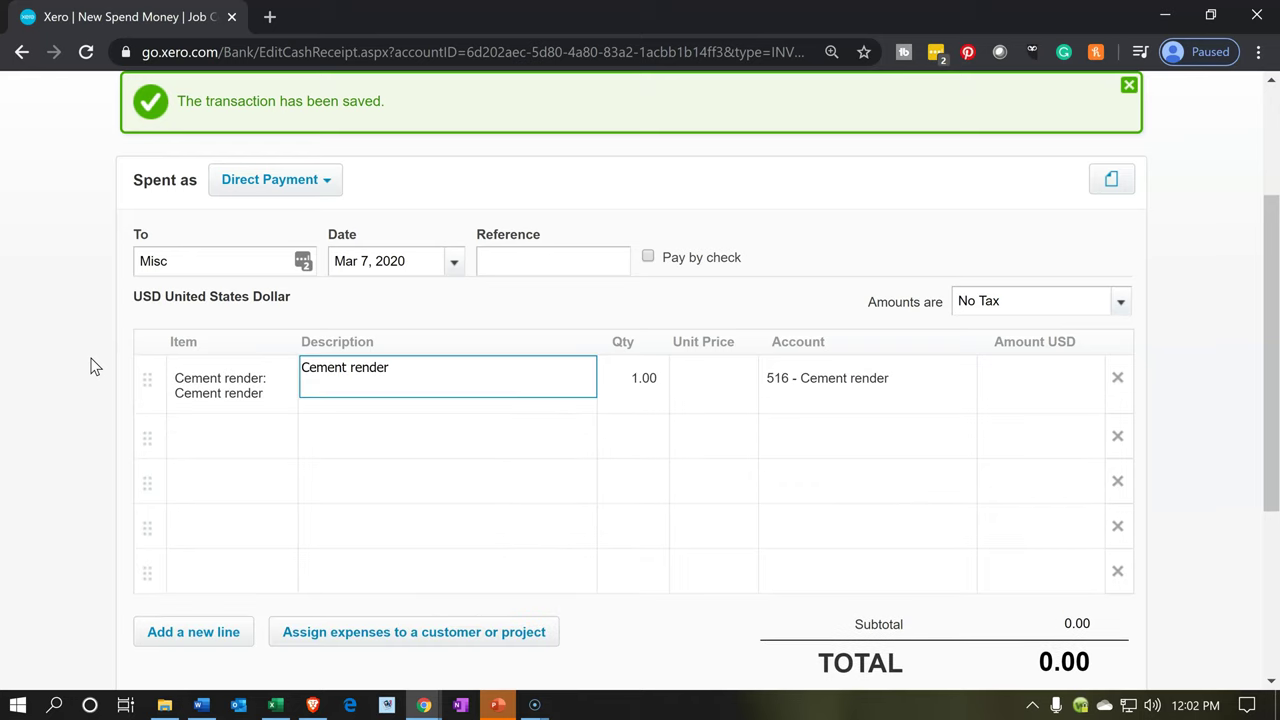
key(Tab)
key(Tab)
text(12000)
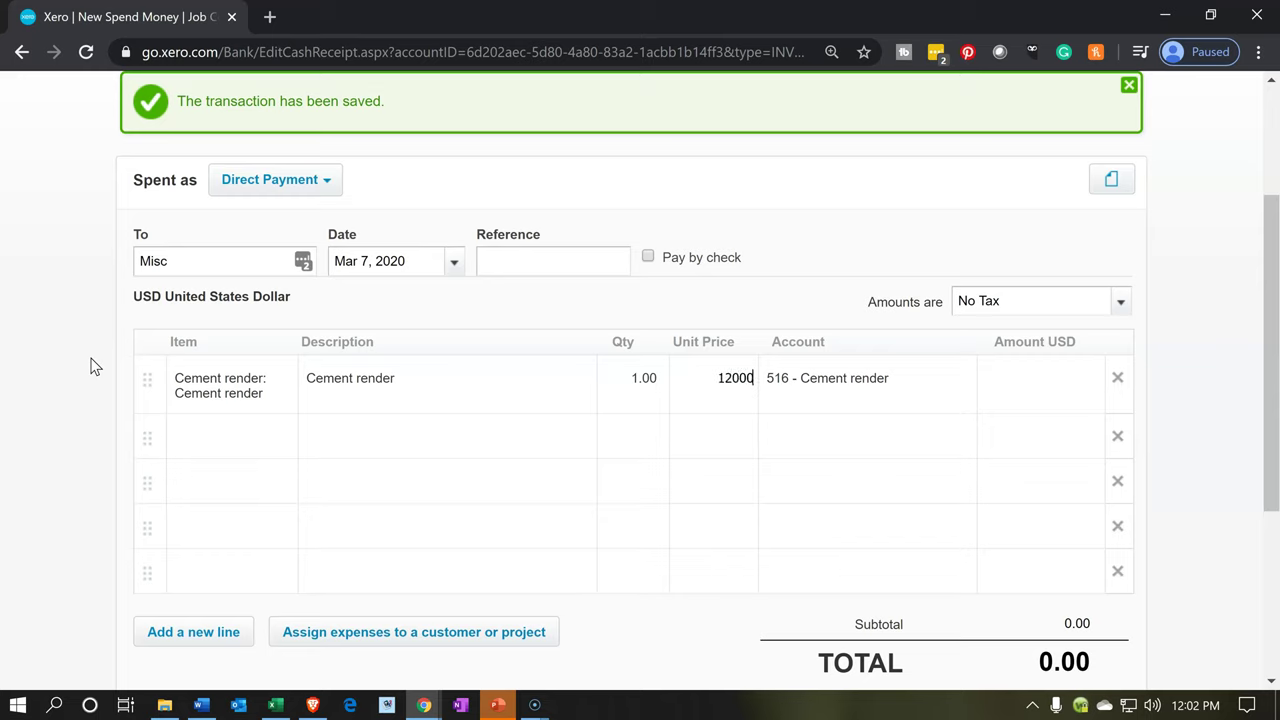
key(Tab)
key(Tab)
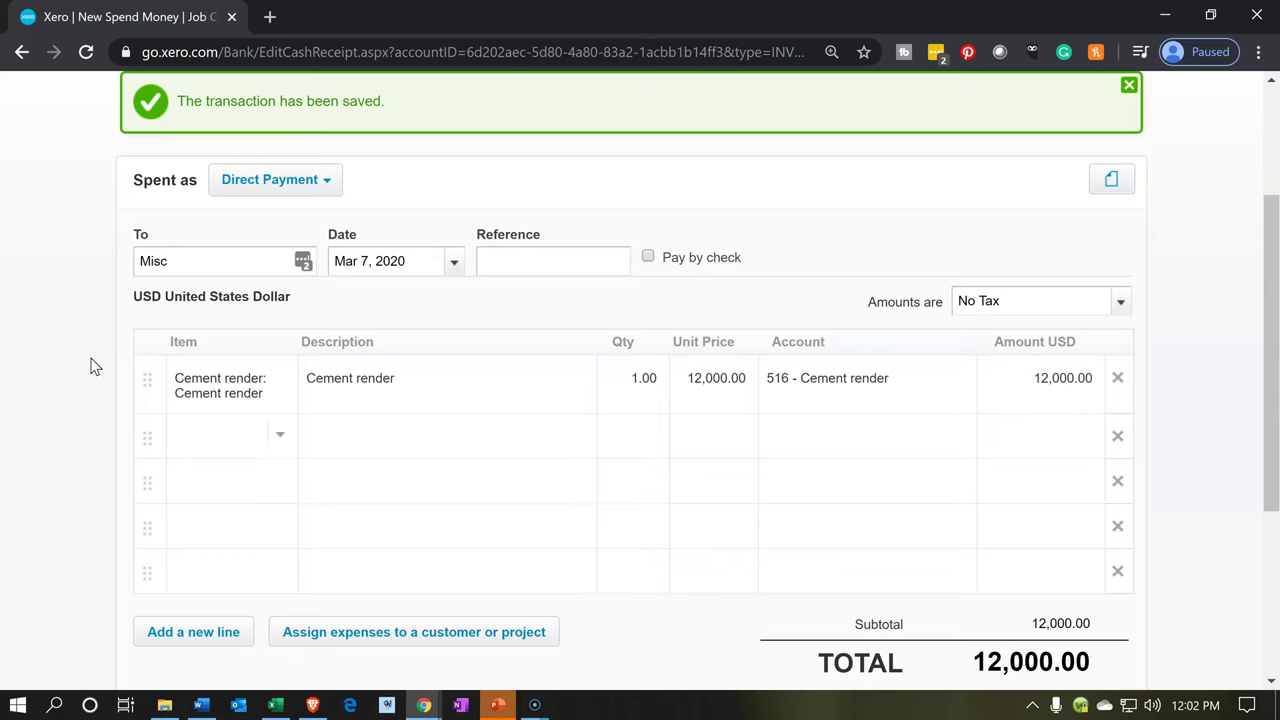
Enter the "Ceramic tile, quarry tile, pavers, mosaic" item on the second line with a unit price of 21,000
text(cer)
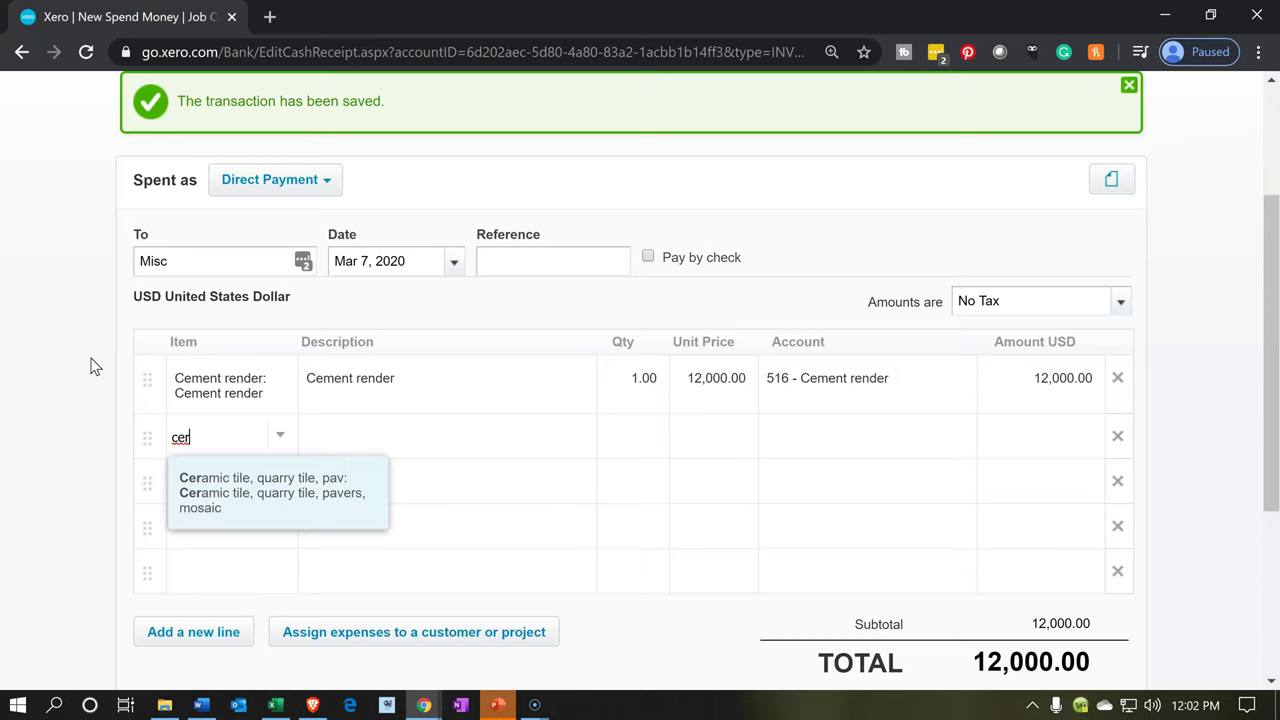
key(Tab)
key(Tab)
key(Tab)
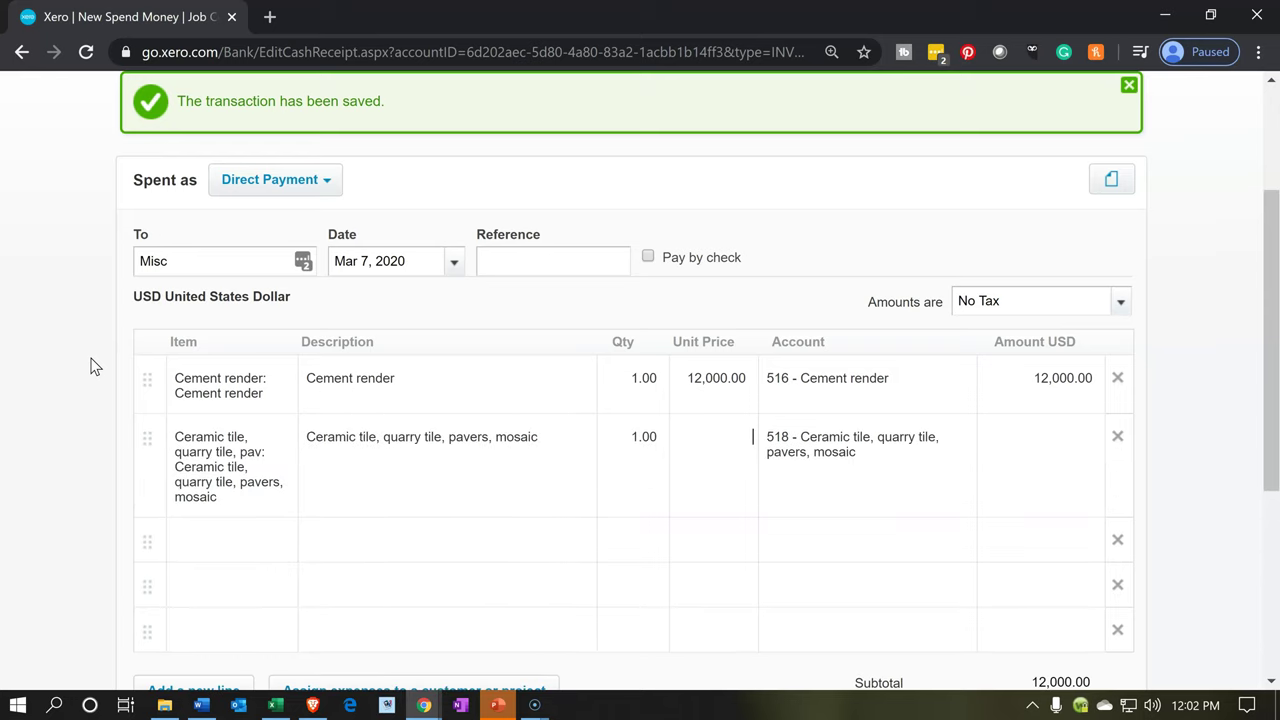
text(21000)
key(Tab)
key(Tab)
Enter the "Flooring – wide plank, terrazzo, carpet" item on the third line with a unit price of 9,000
text(floo)
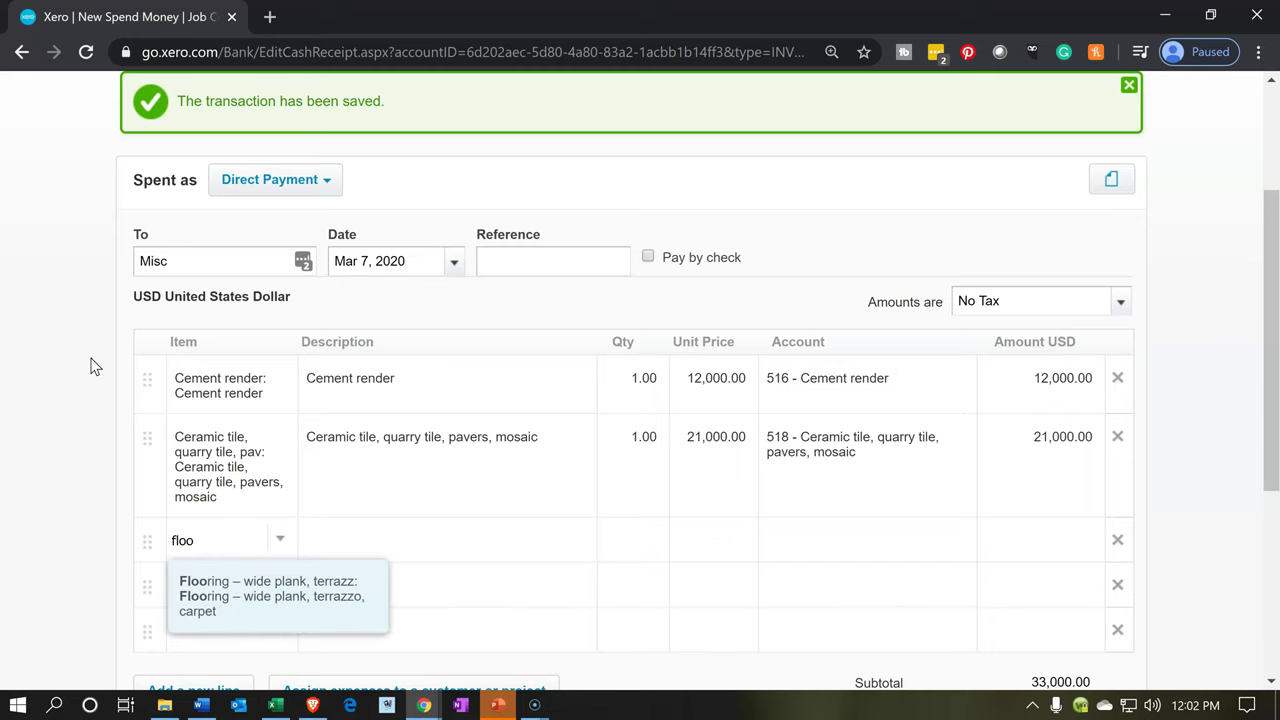
key(Tab)
key(Tab)
key(Tab)
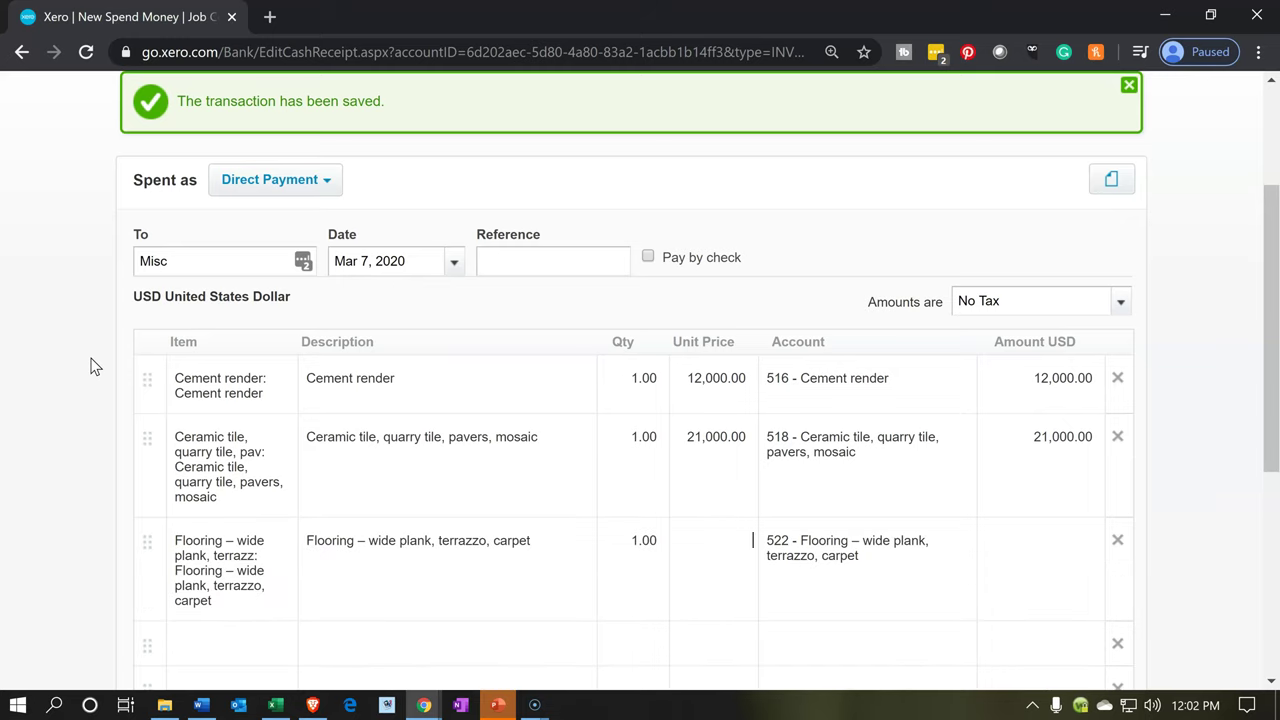
text(9000)
key(Tab)
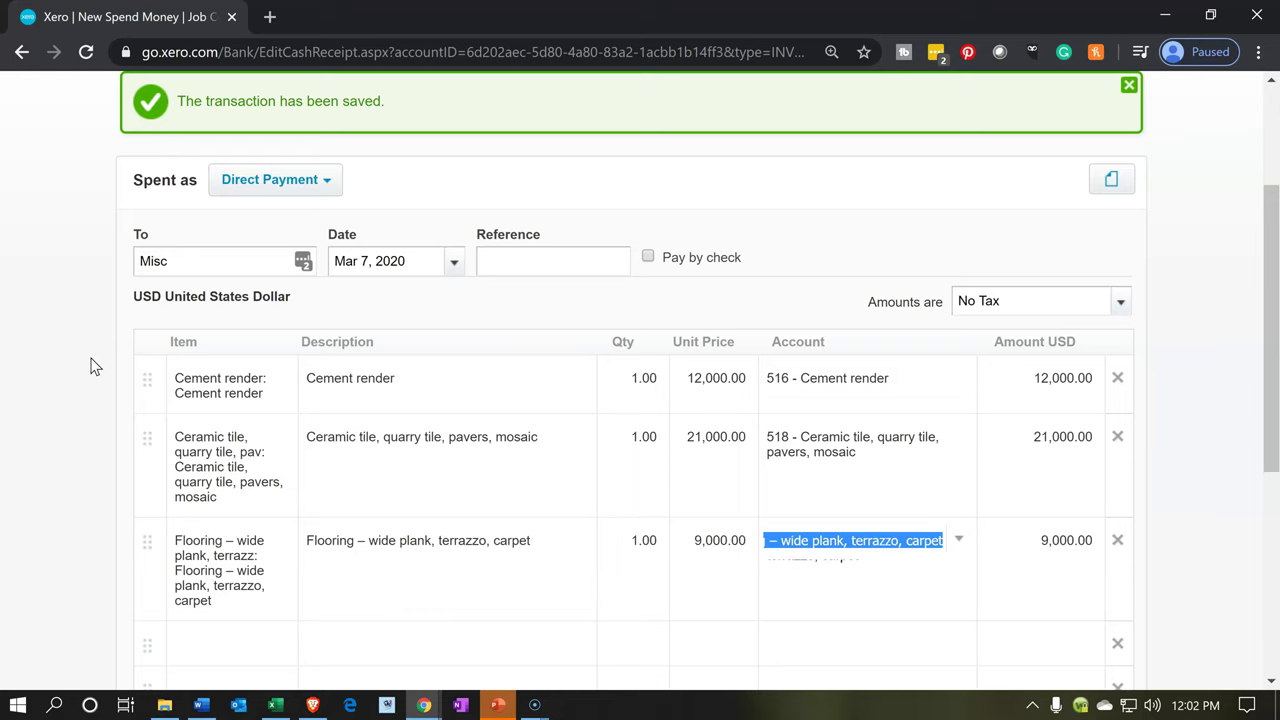
key(Tab)
Enter the "Paint, wood stain, faux finishing" item on the fourth line with a unit price of 10,000
text(Pai)
key(Tab)
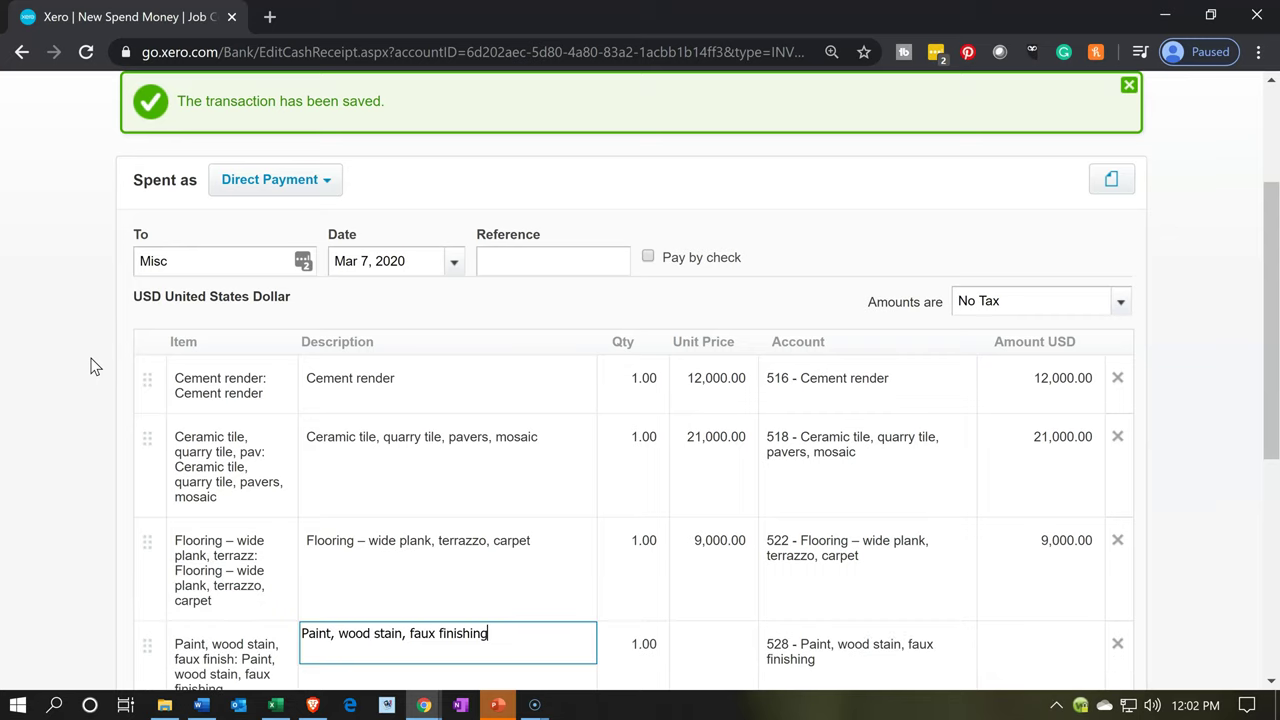
key(Tab)
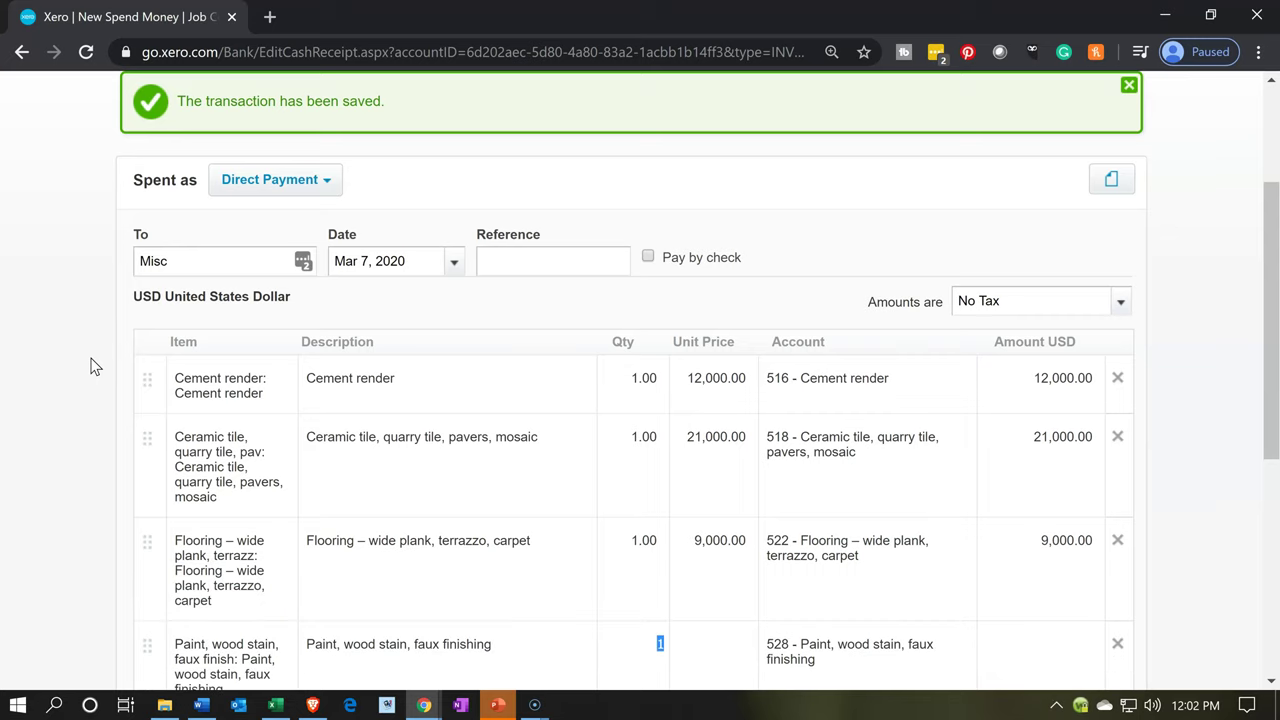
scroll(93, 366, down, 2)
key(Tab)
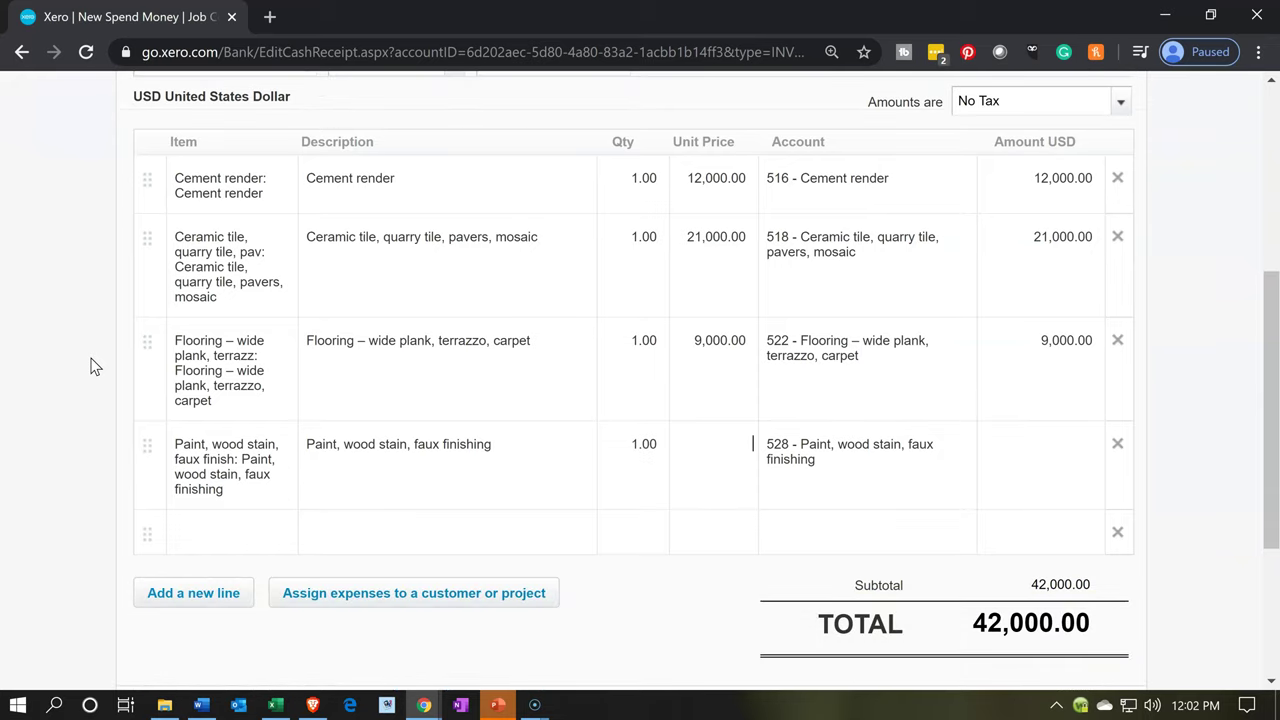
text(10000)
key(Tab)
key(Tab)
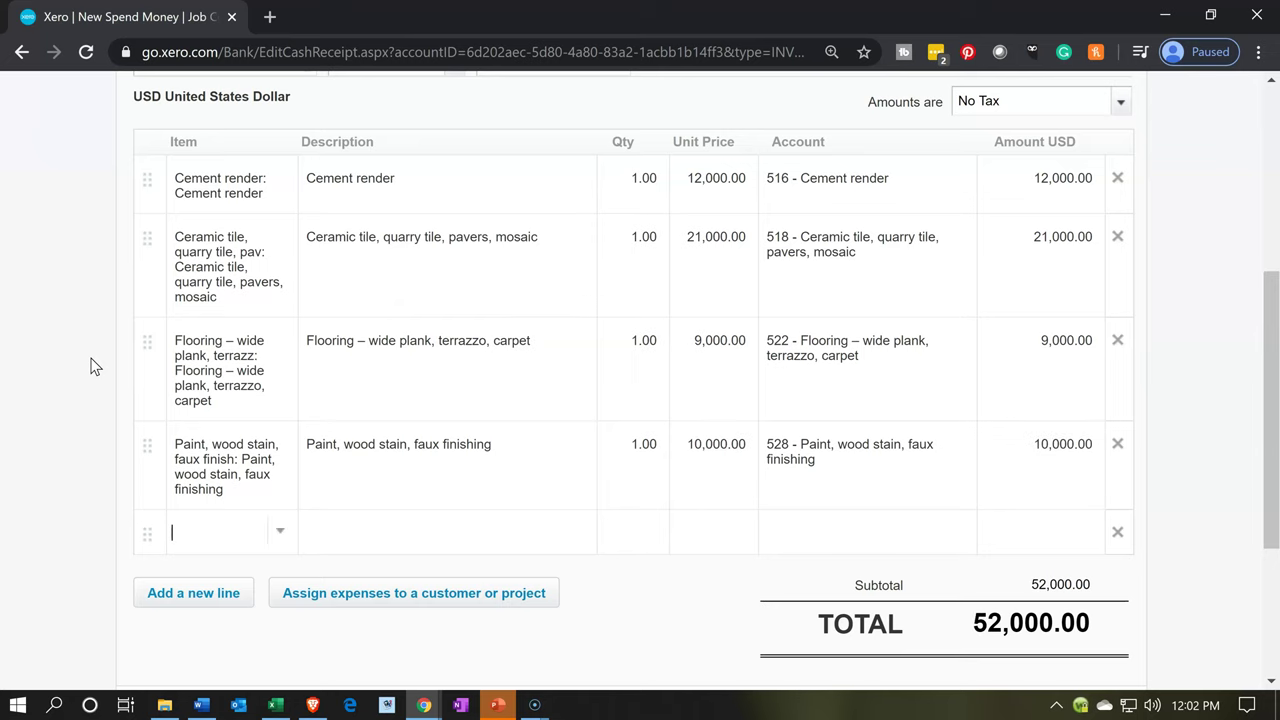
Enter the Marble item on the fifth line with a unit price of 21,000, and add a blank line below it
text(Mar)
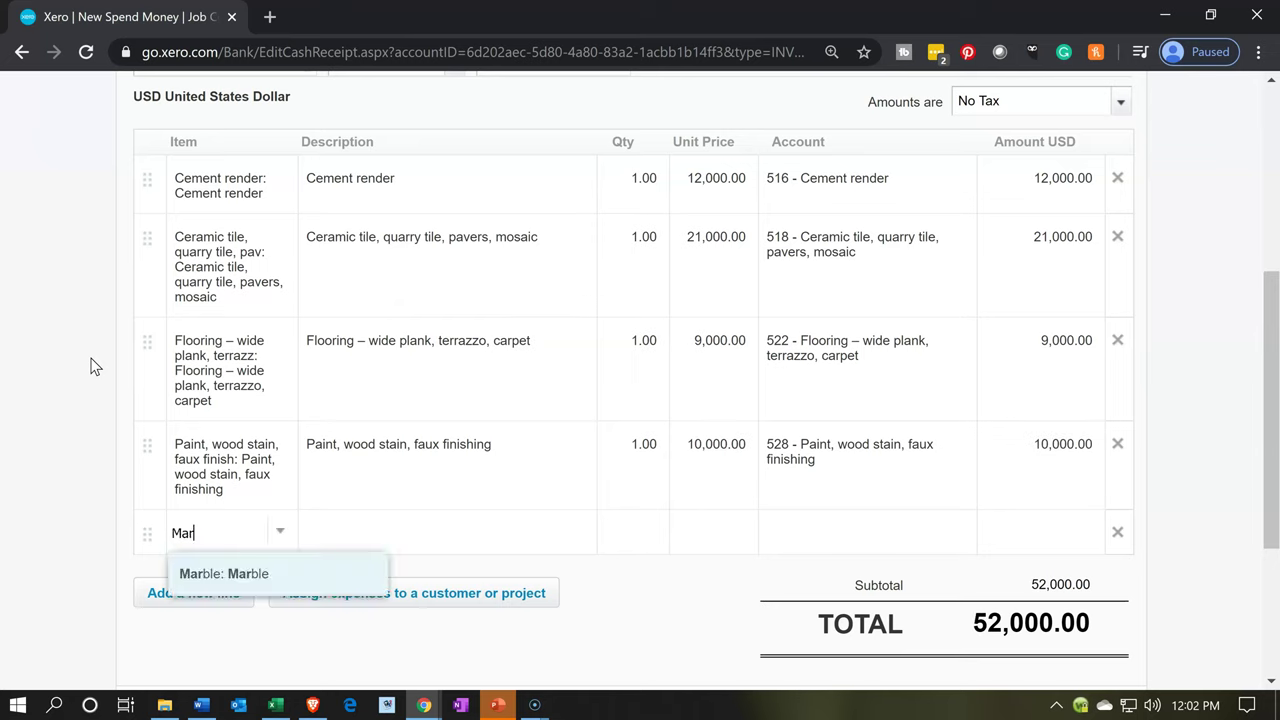
key(Tab)
key(Tab)
key(Tab)
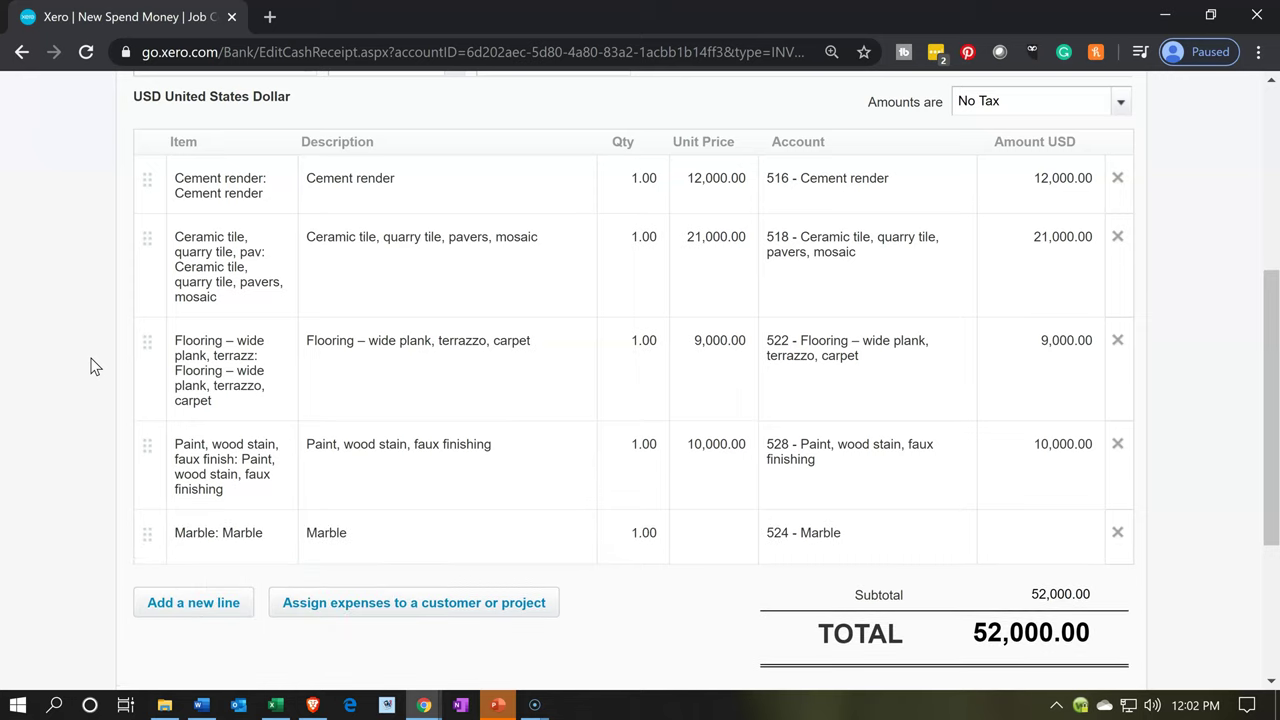
text(21000)
key(Tab)
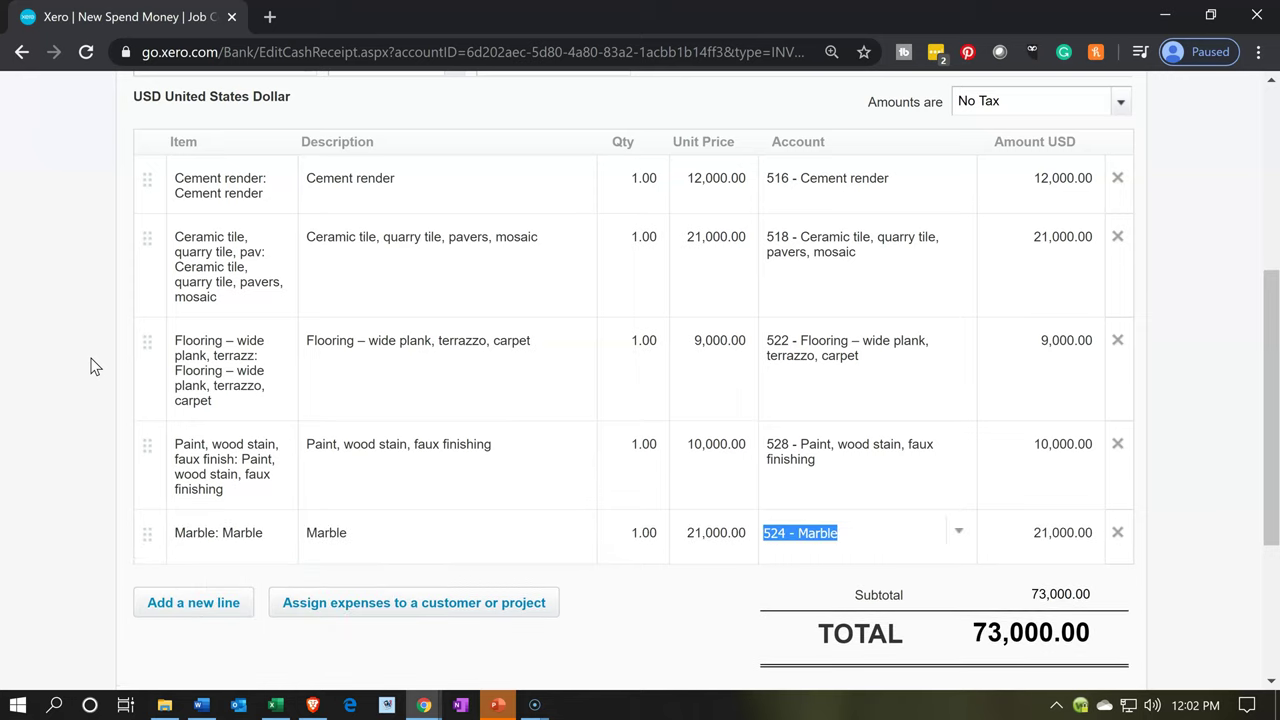
key(Tab)
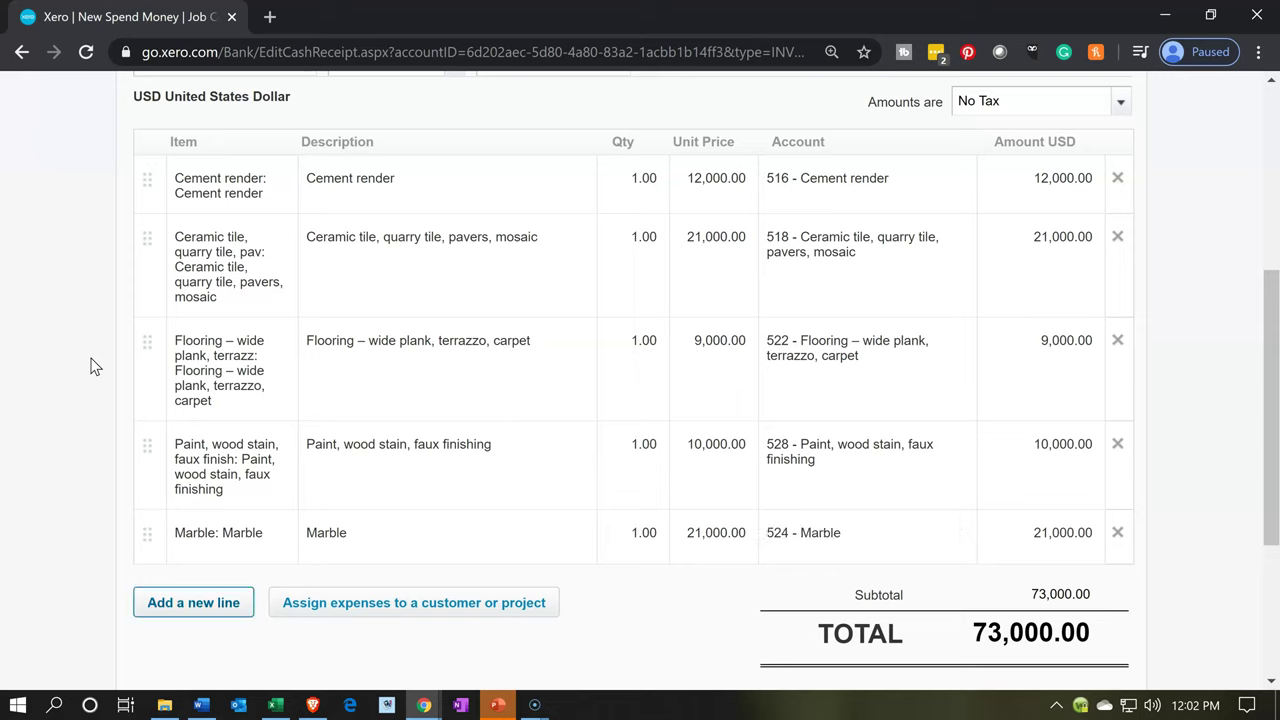
click(185, 604)
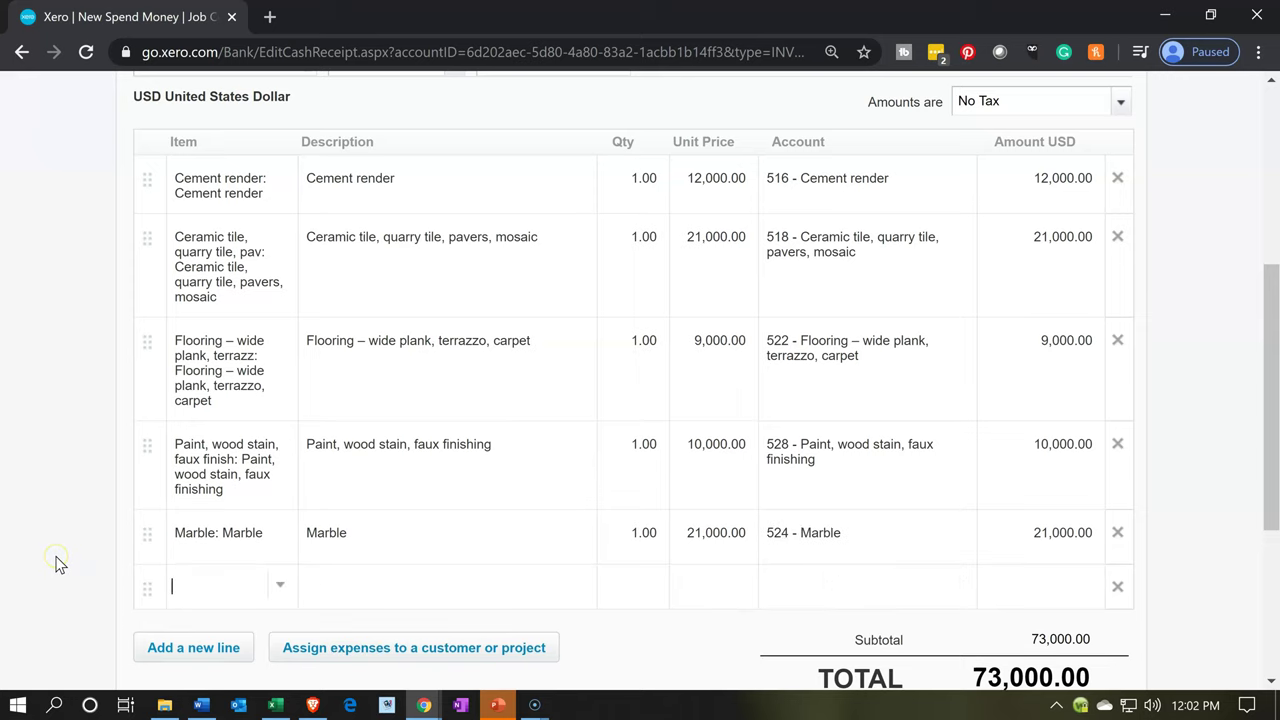
Enter the "Plaster & gypsum board" item on the sixth line with a unit price of 7,000, and check the total against the Excel job cost sheet
text(pl)
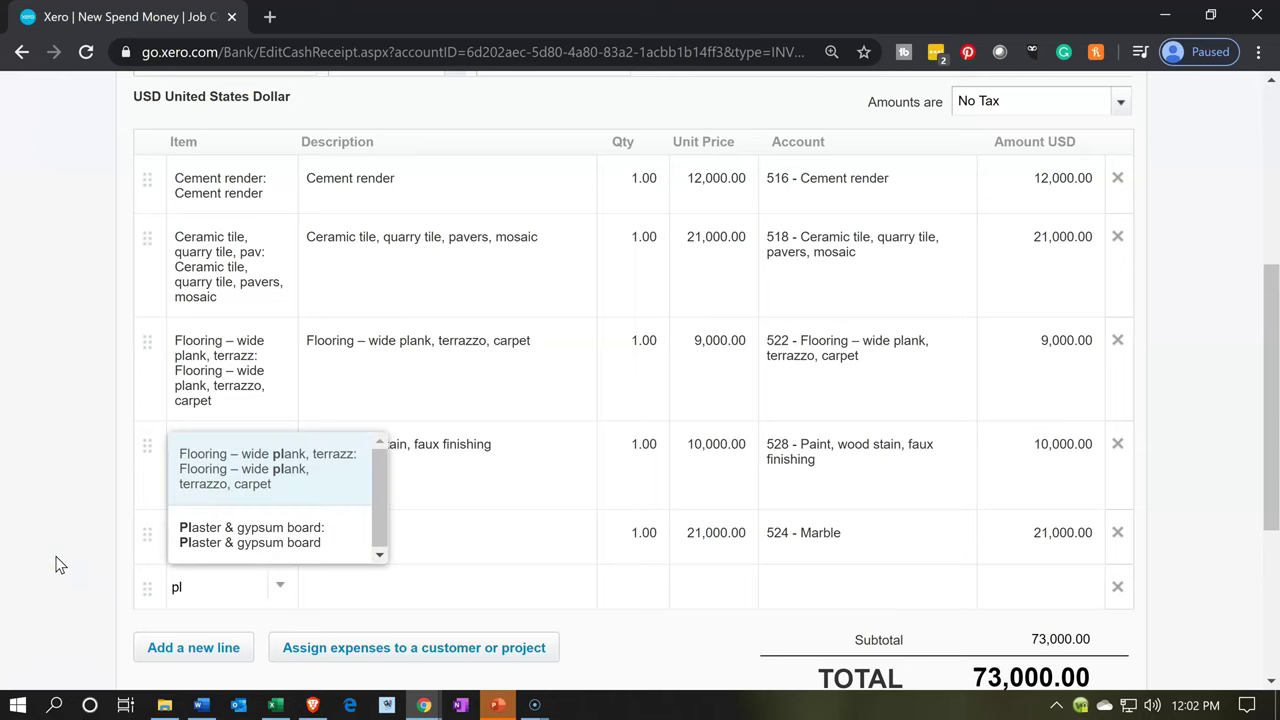
key(Down)
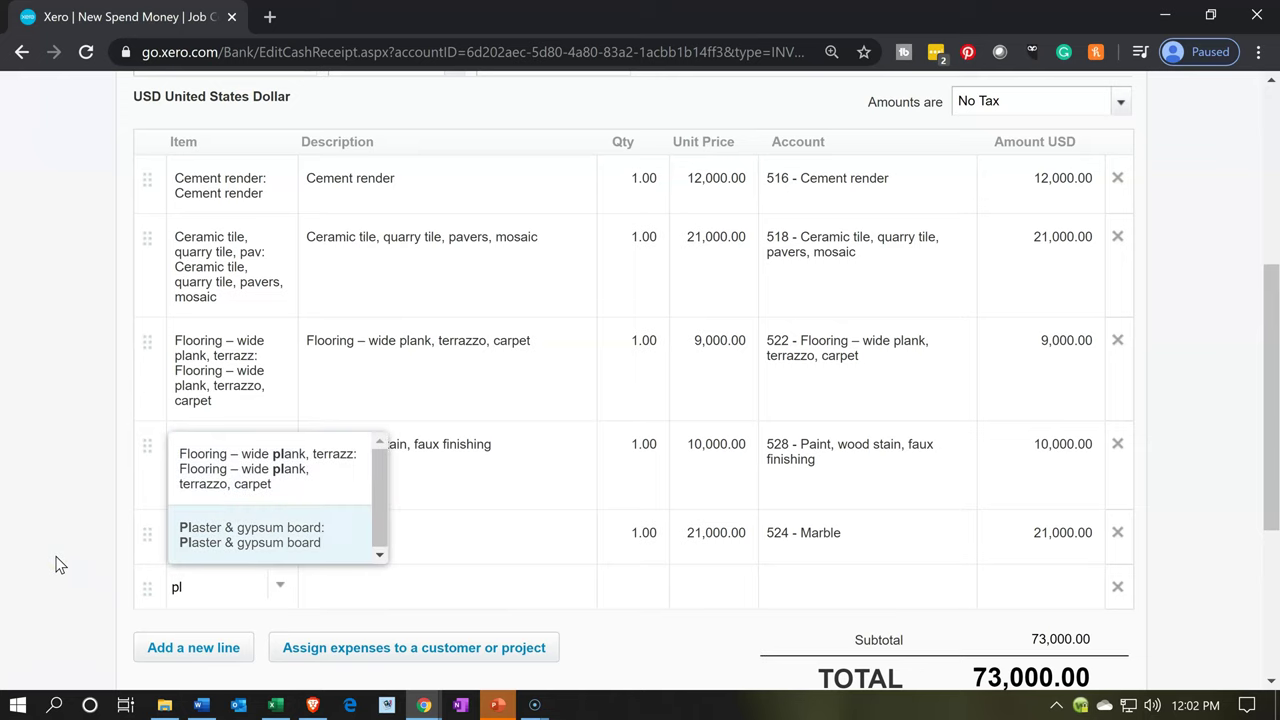
key(Tab)
key(Tab)
key(Tab)
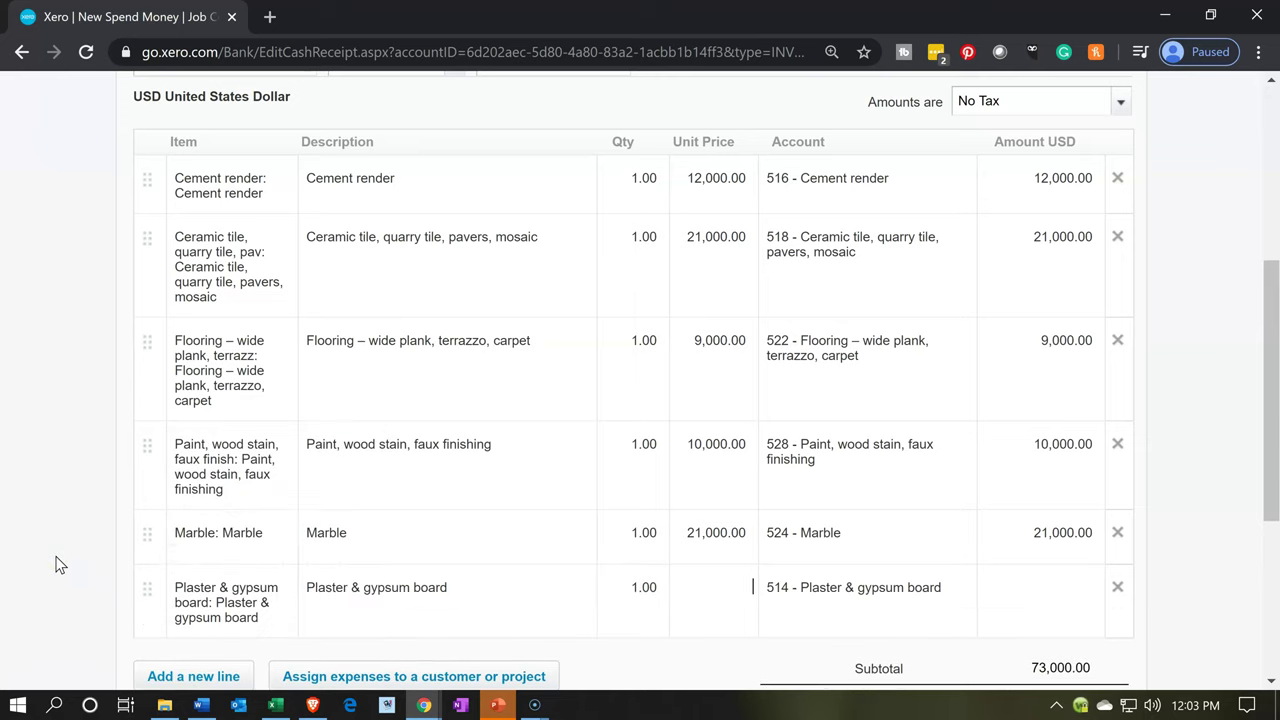
text(7,000)
key(Tab)
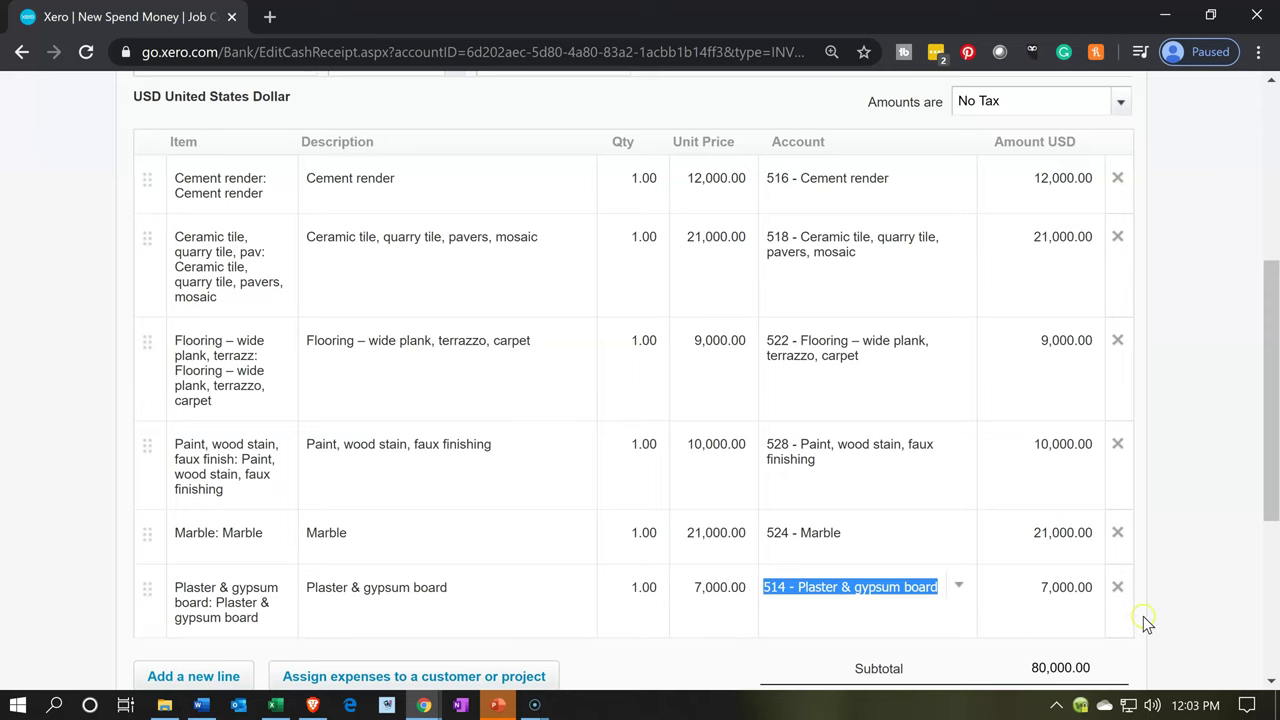
scroll(1143, 616, down, 1)
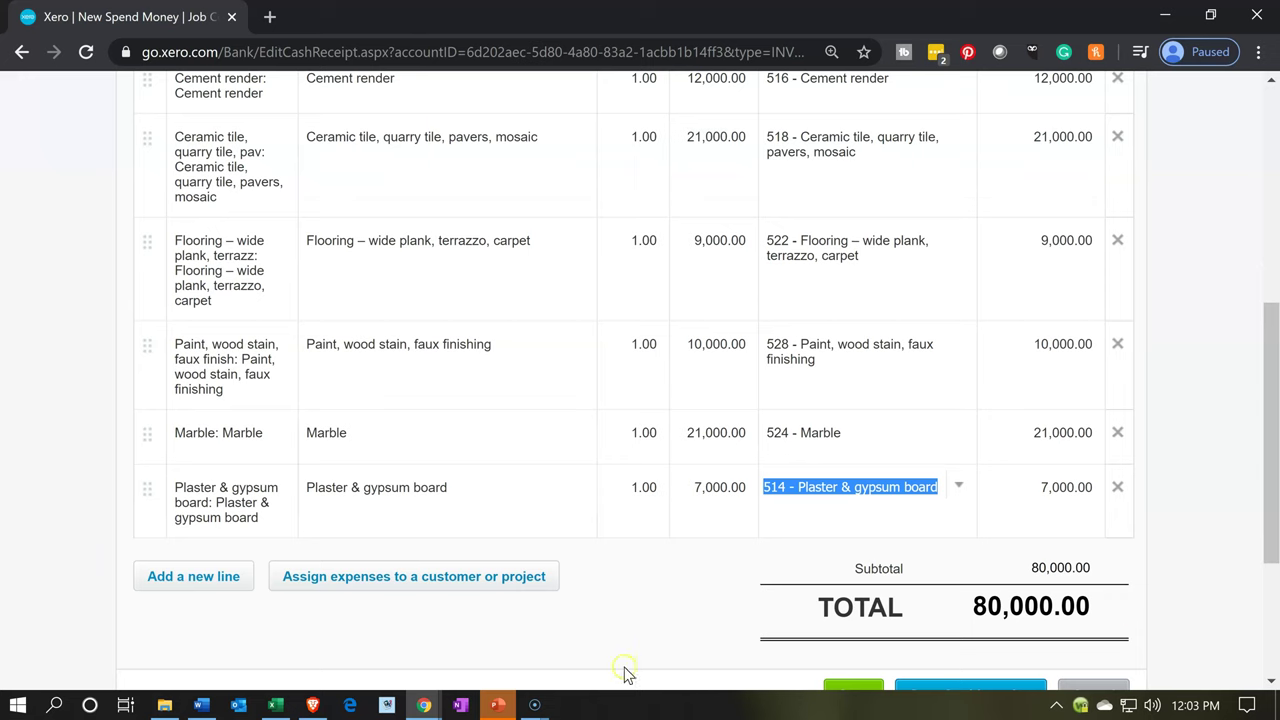
click(276, 706)
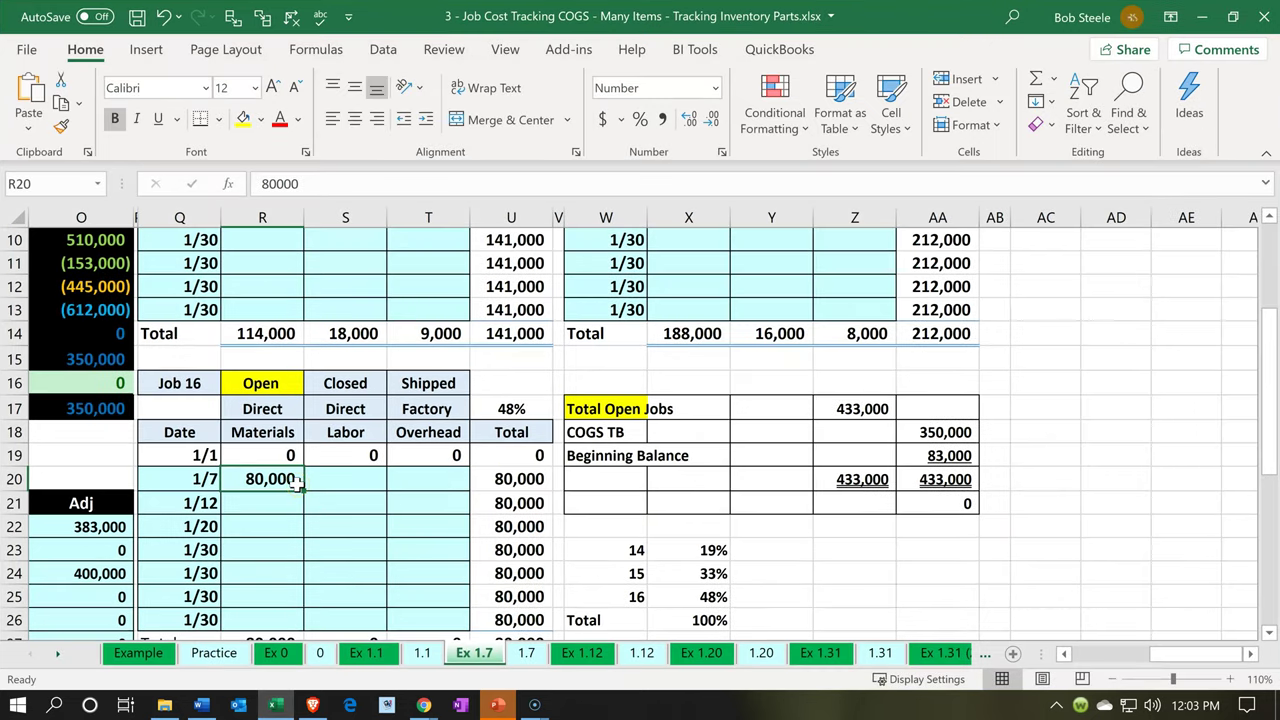
click(1197, 20)
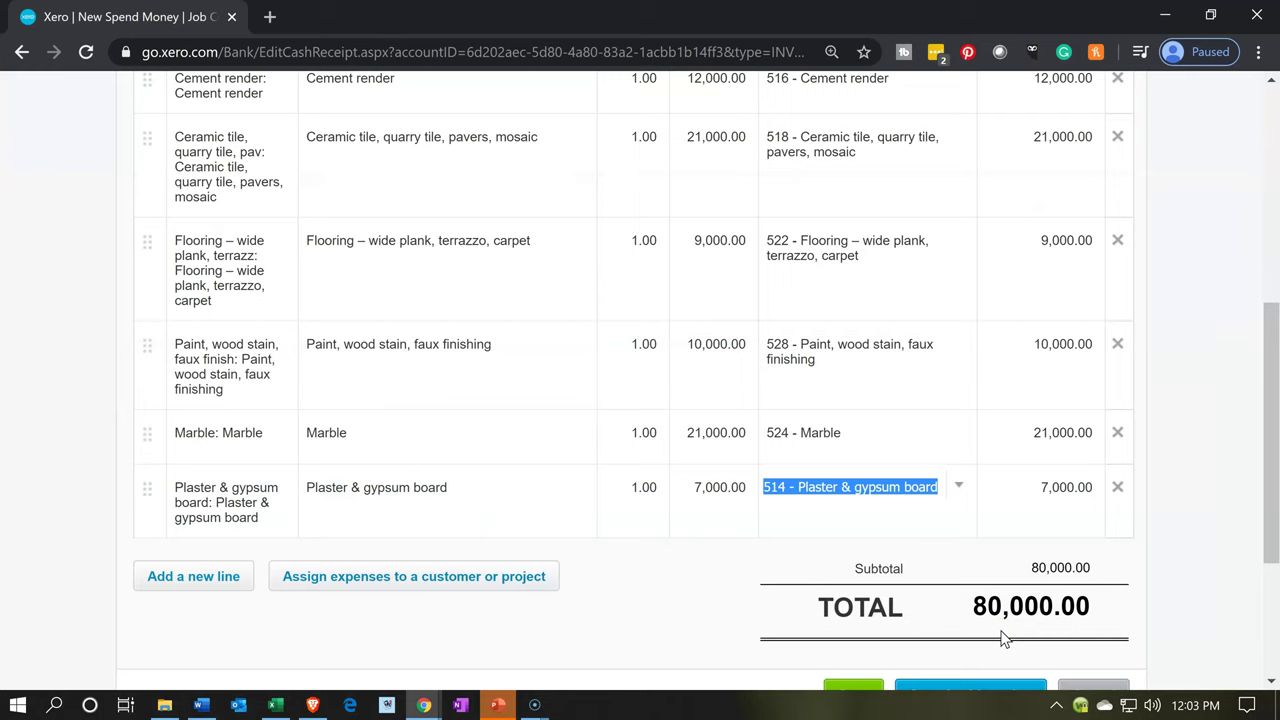
Add a new line below the plaster line with the description "Transfer to job number 16"
click(557, 496)
click(228, 580)
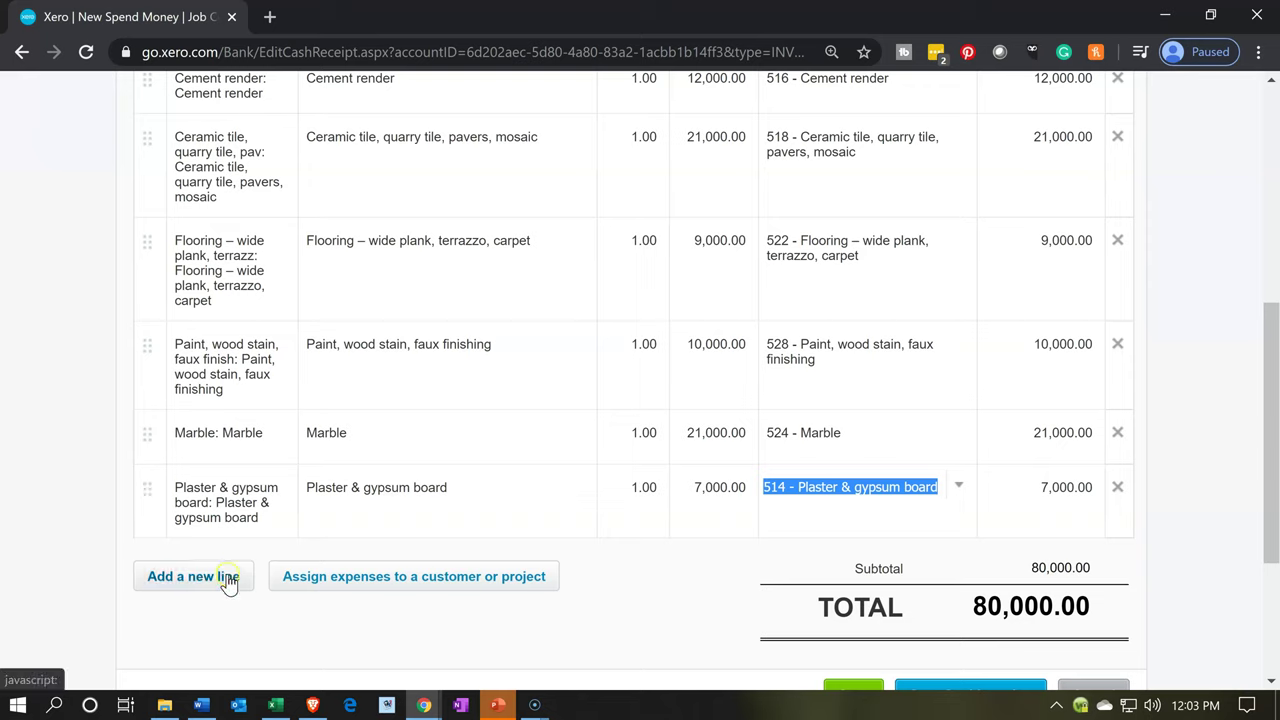
click(400, 575)
text(Trans)
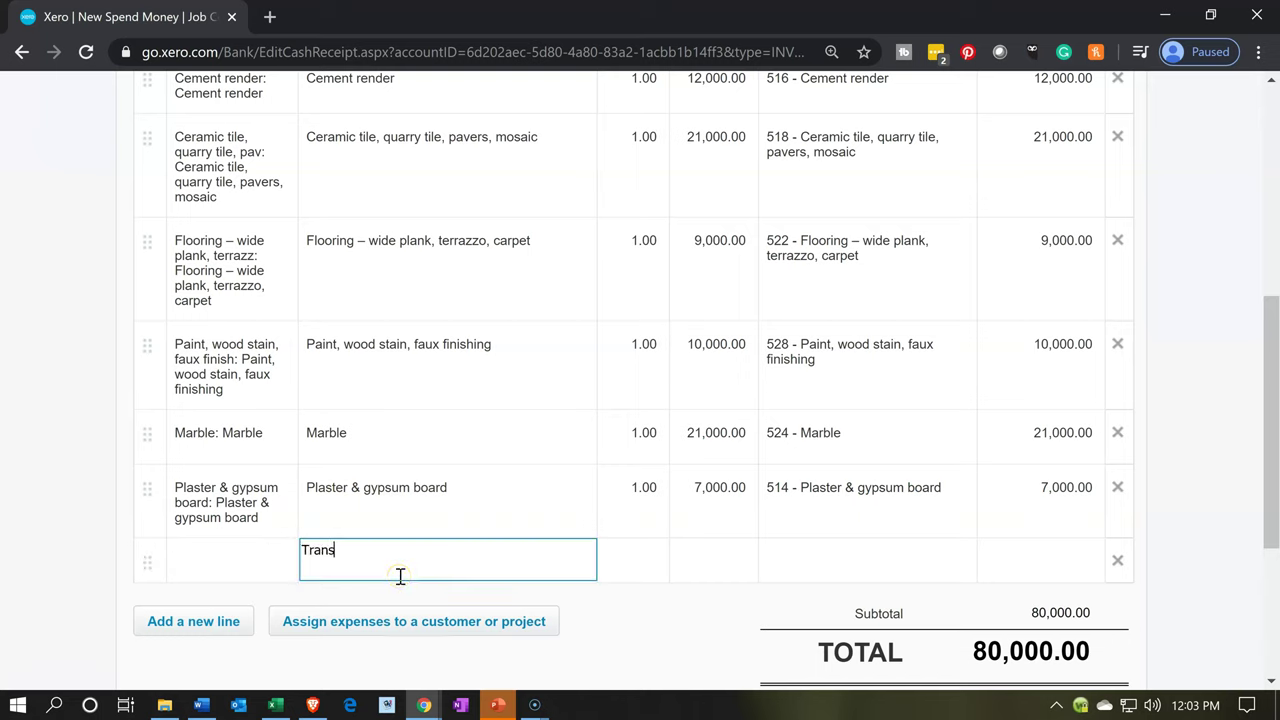
text(fer to job number 16)
key(Tab)
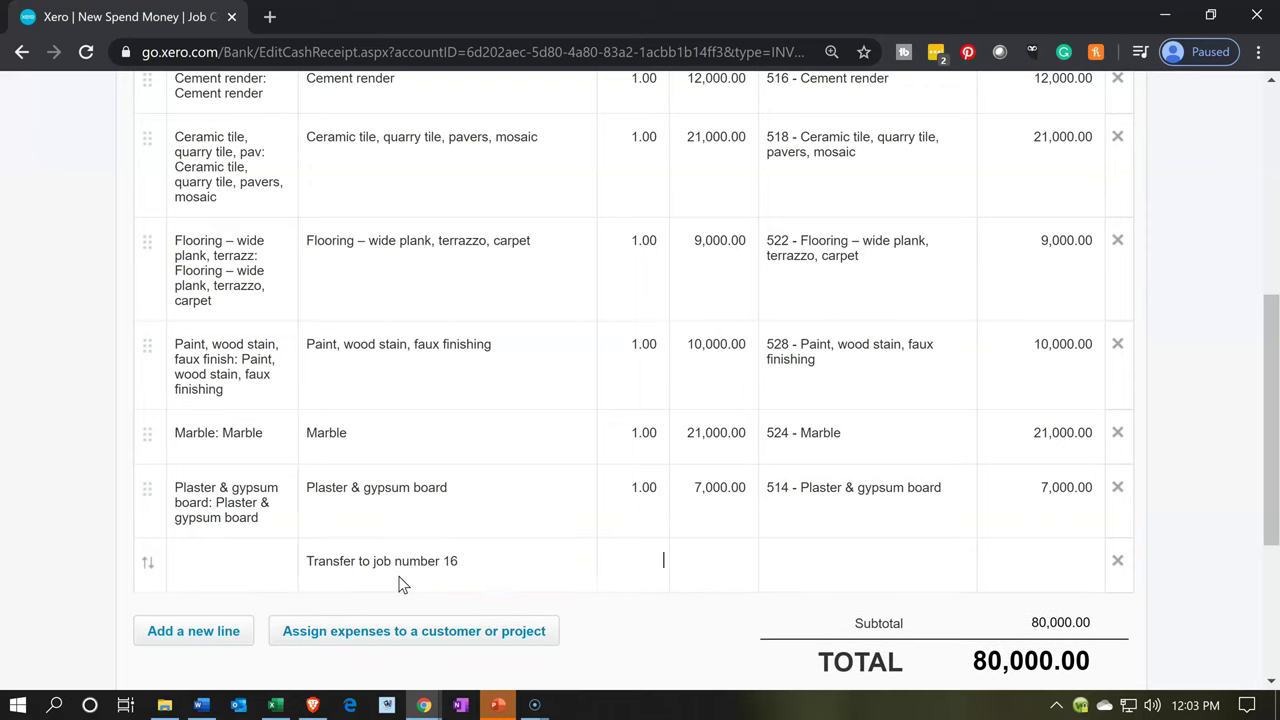
Give the transfer line a quantity of 1, a unit price of -80,000 and the account 142 - Raw Materials
text(1)
key(Tab)
text(-80000)
key(Tab)
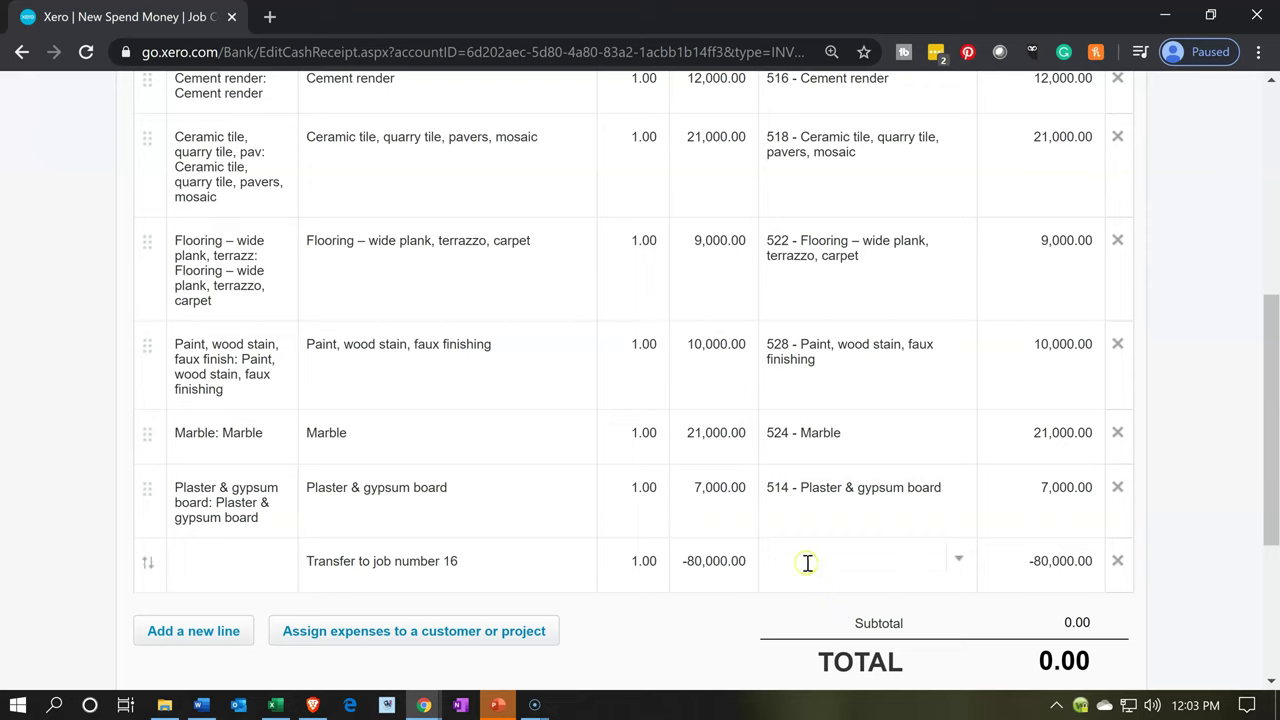
text(M)
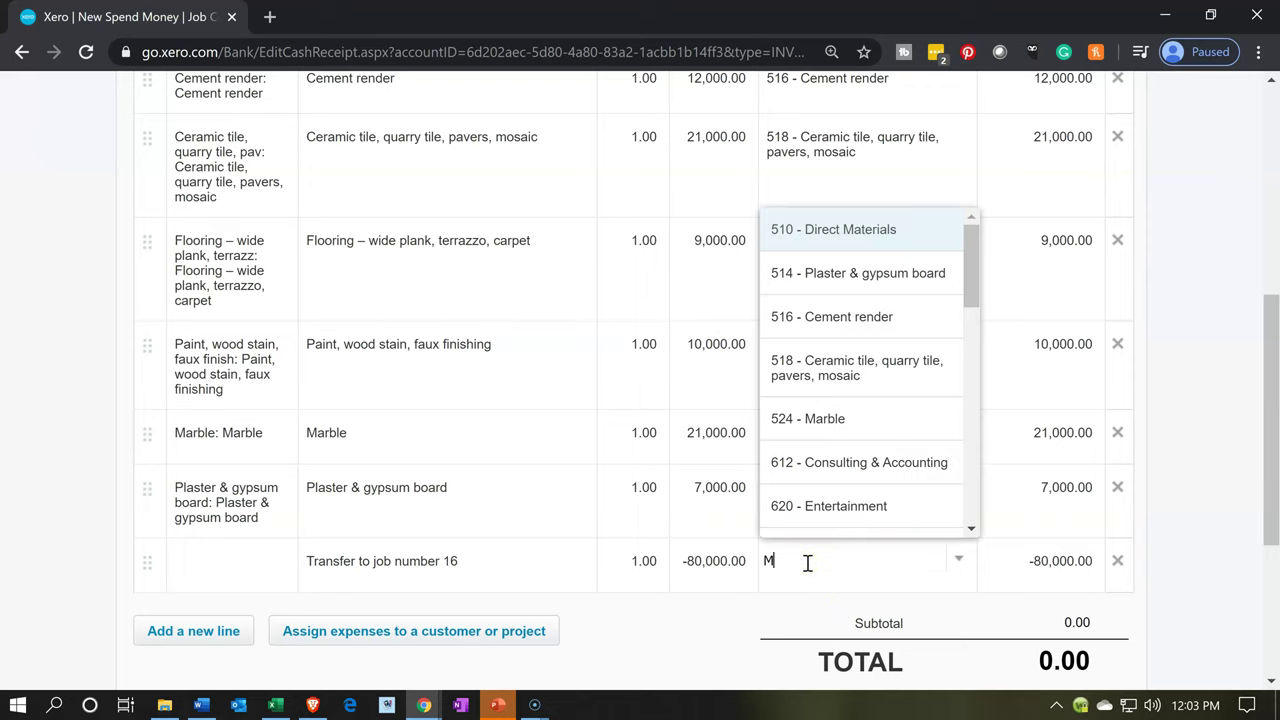
key(BackSpace)
text(Mat)
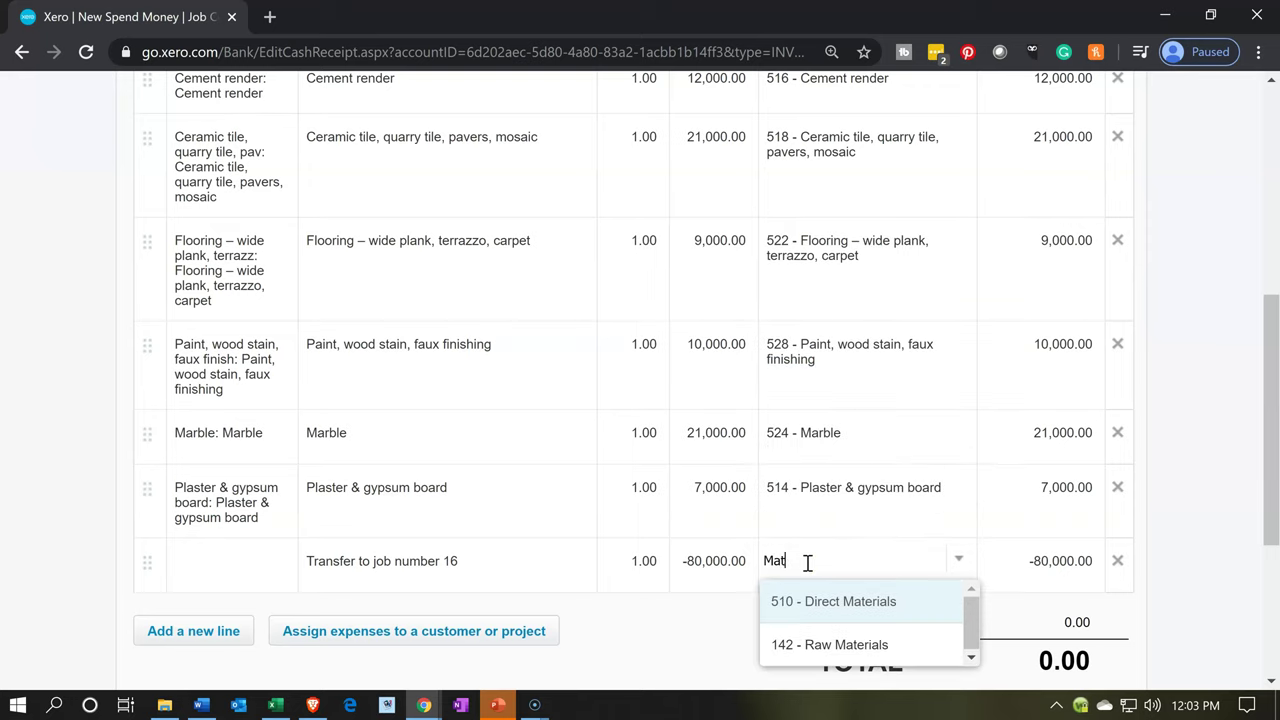
key(Down)
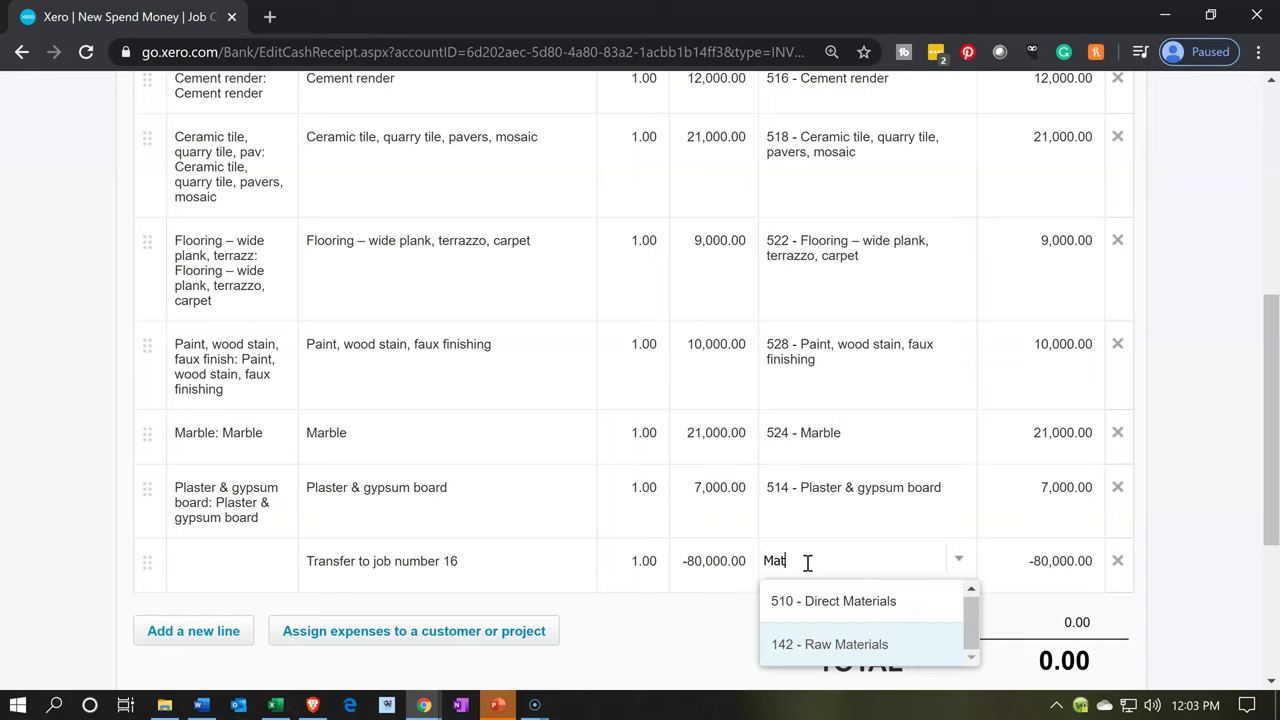
key(Tab)
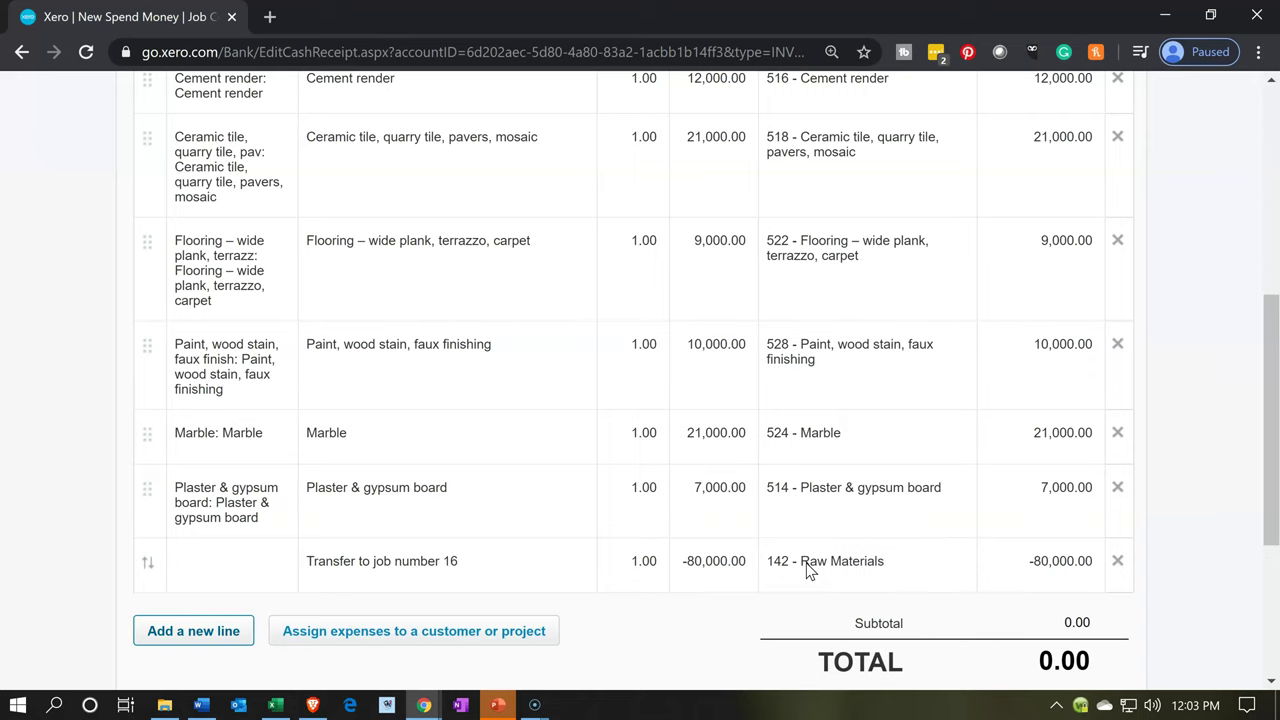
Start assigning expenses to a customer or project, with every line selected except "Transfer to job number 16"
scroll(808, 568, down, 1)
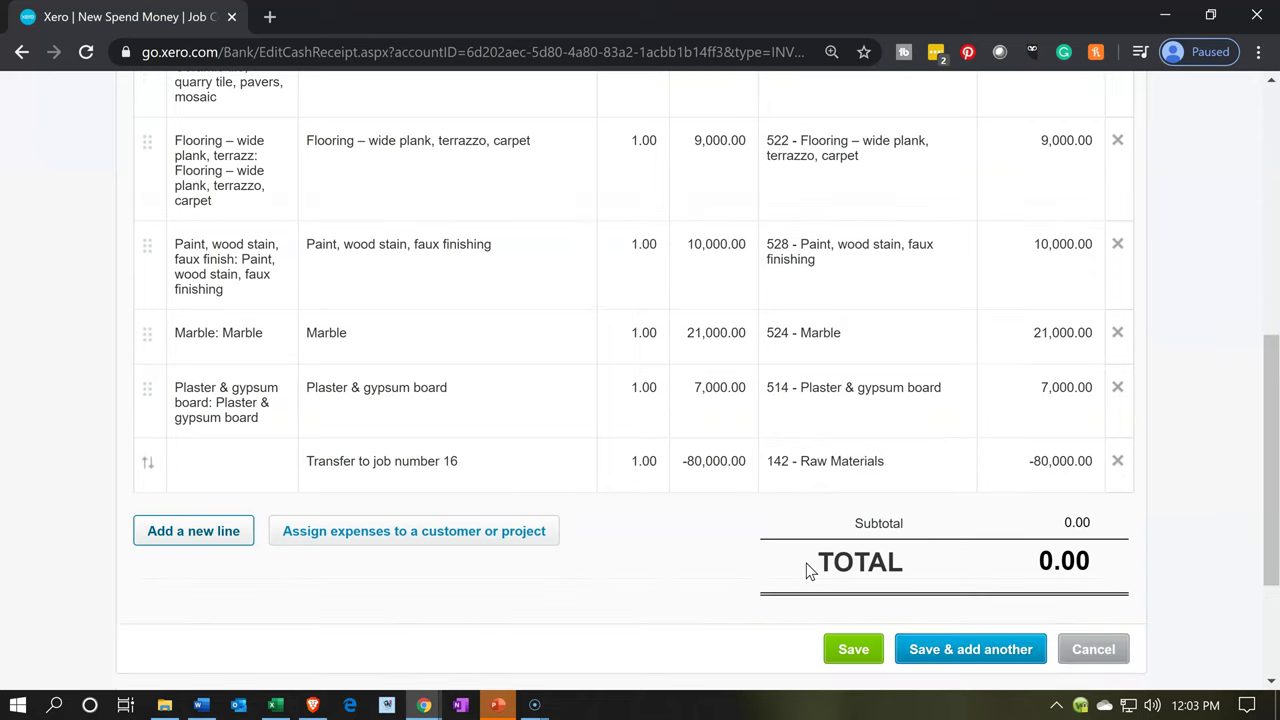
click(350, 531)
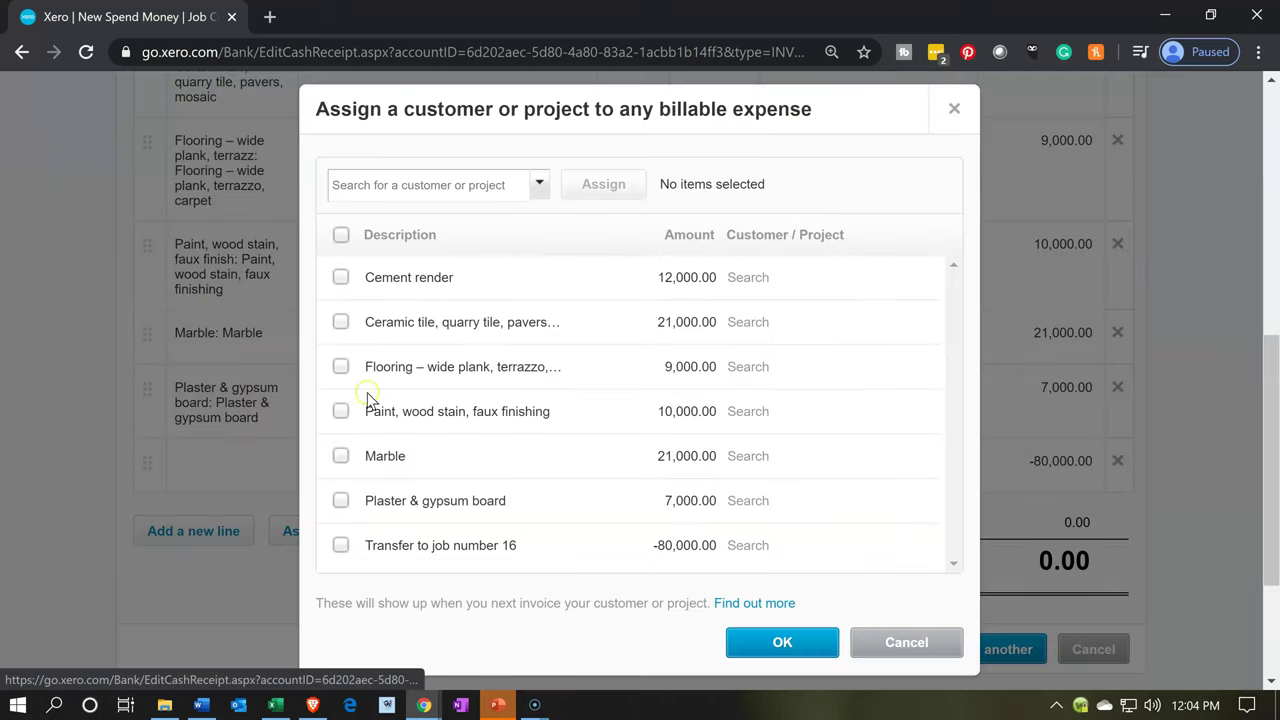
click(341, 235)
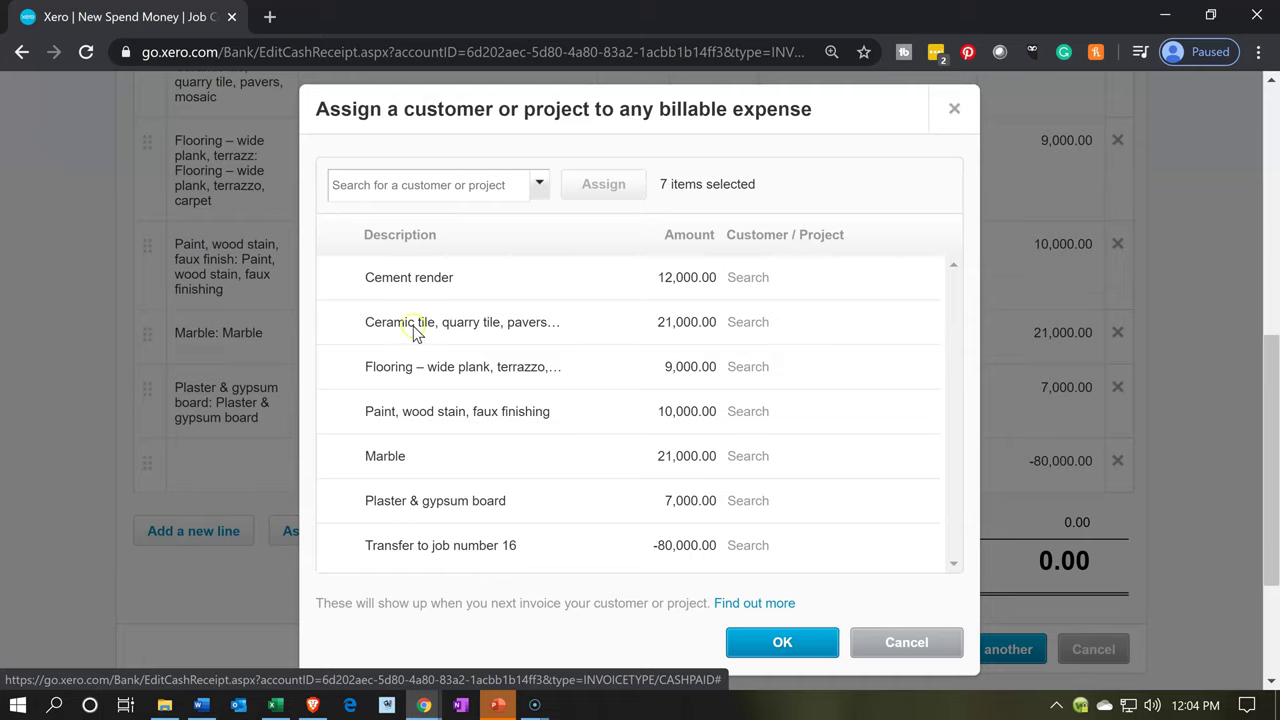
scroll(445, 380, down, 2)
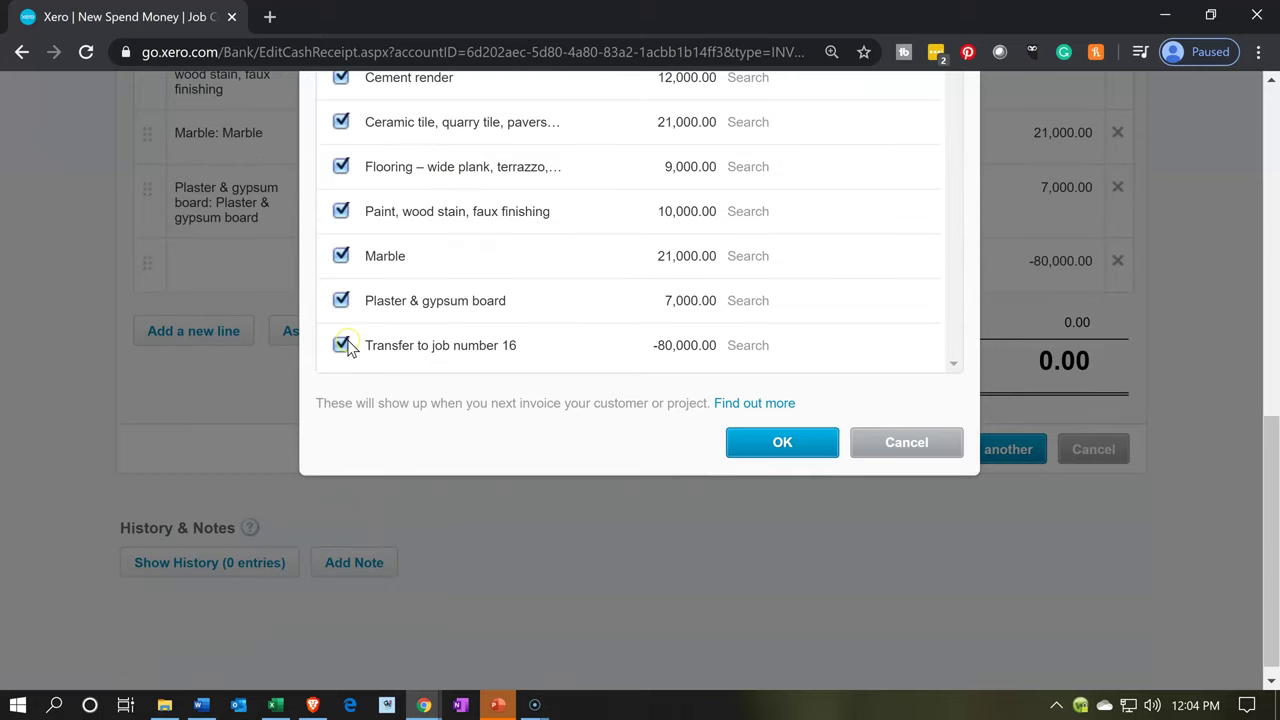
click(343, 345)
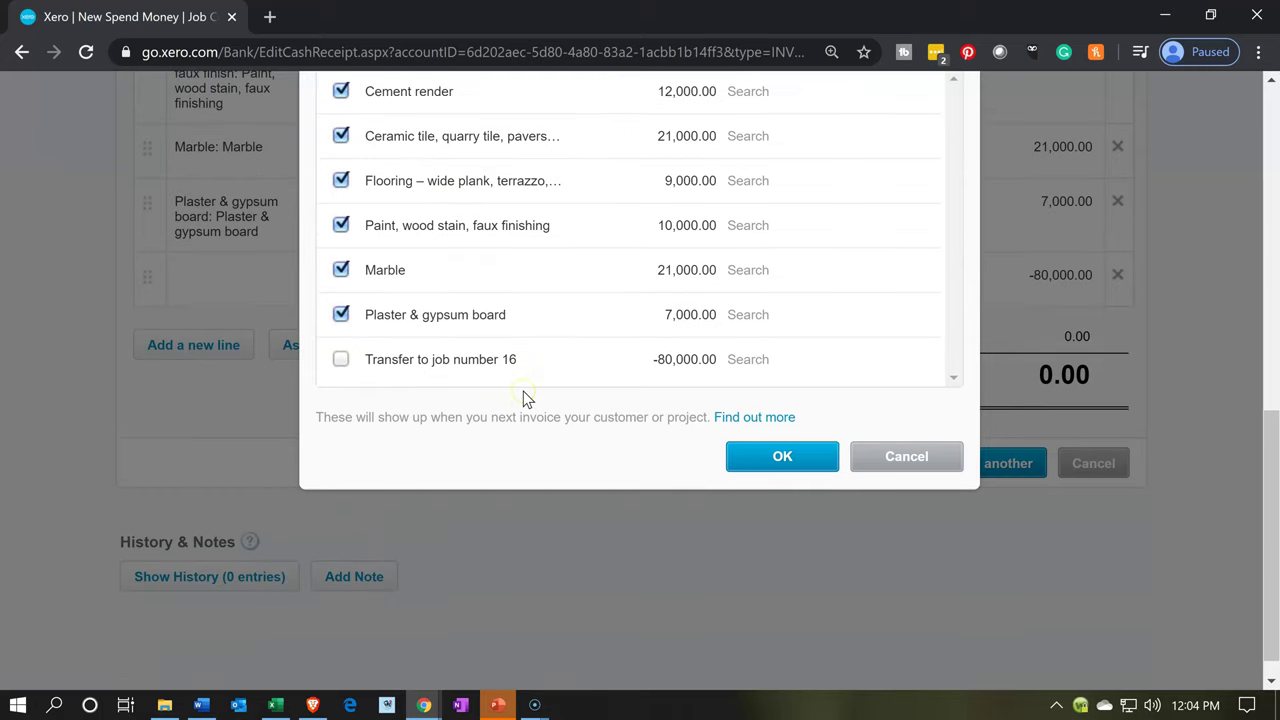
Assign the selected material lines to Customer 1's project 16 and confirm the assignment
scroll(527, 398, up, 3)
click(538, 290)
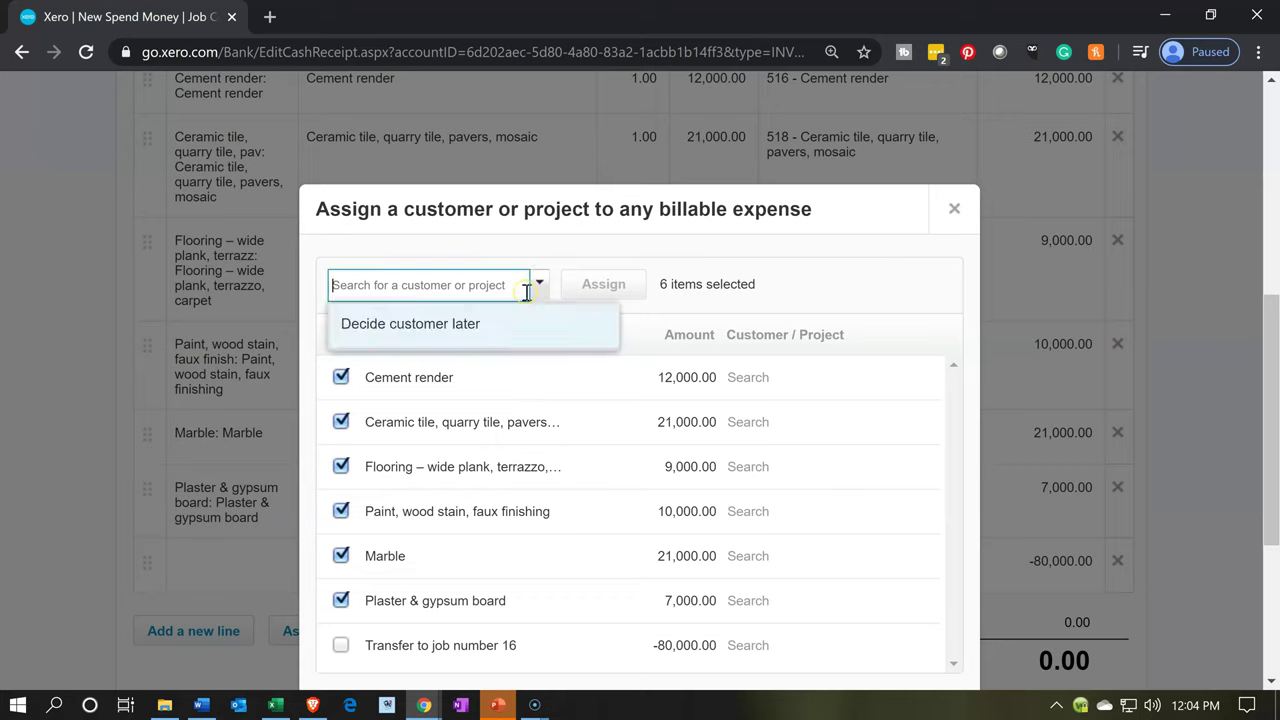
text(16)
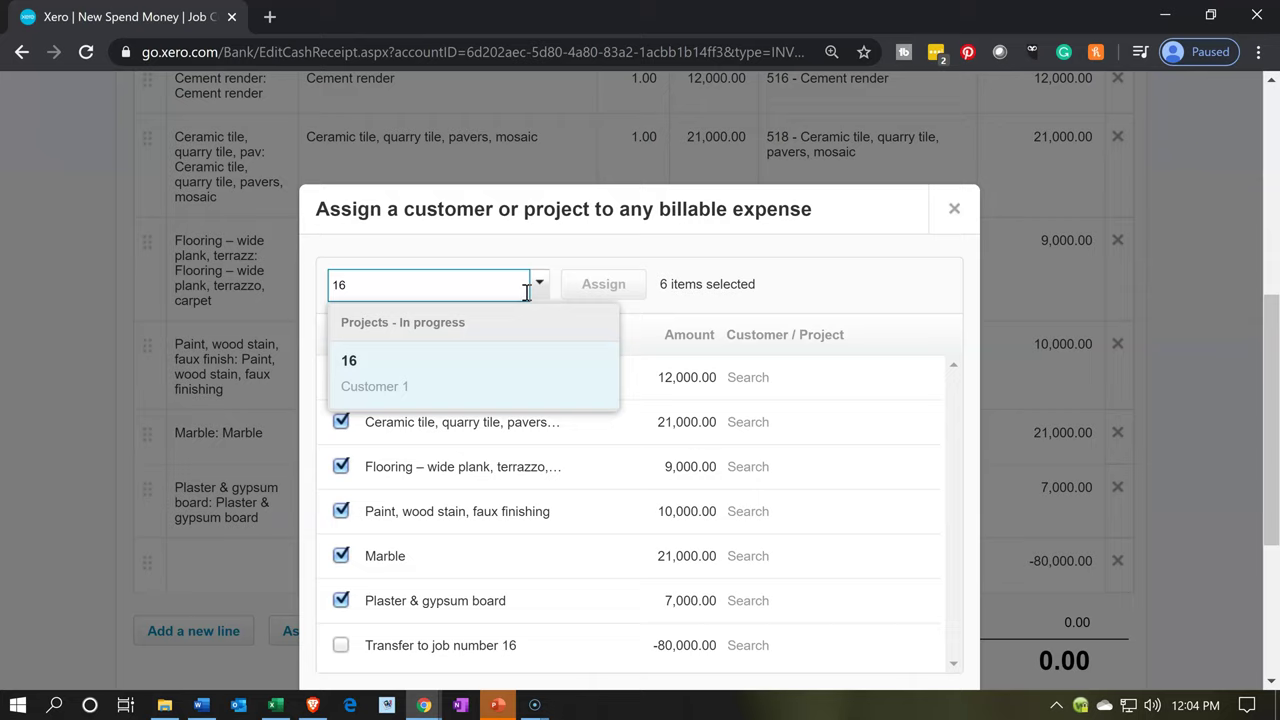
click(450, 383)
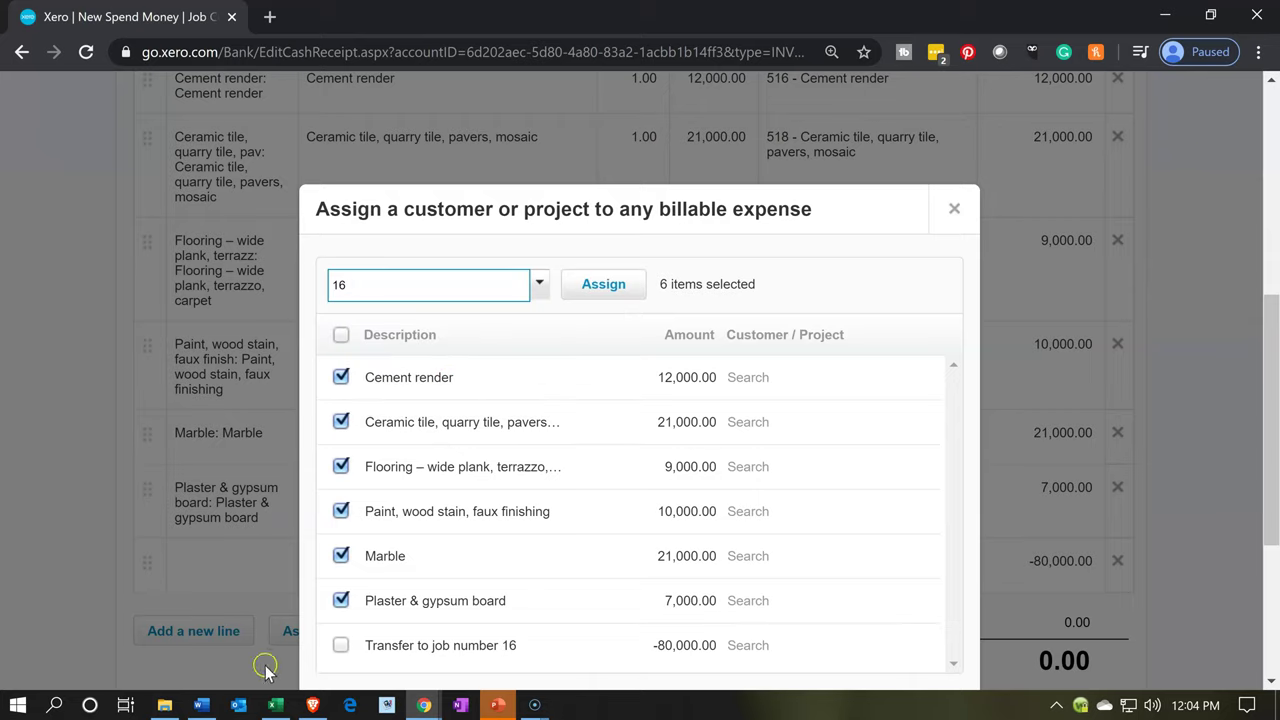
click(275, 706)
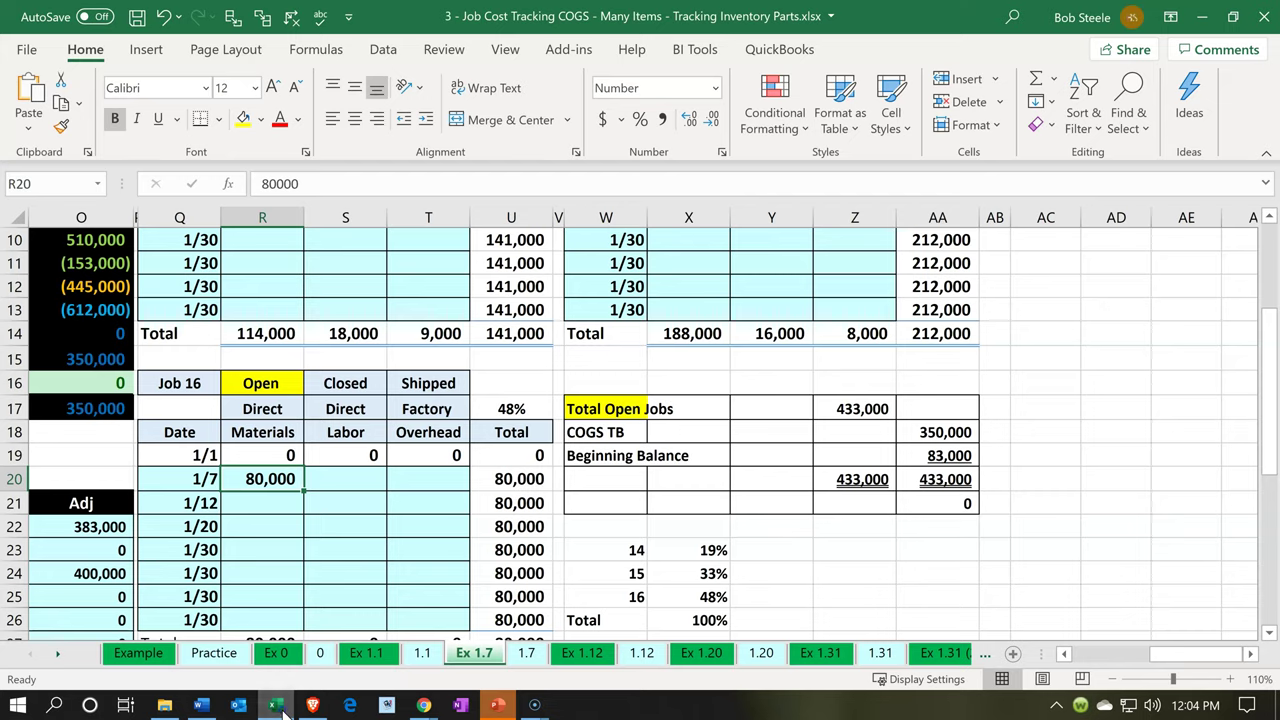
click(277, 706)
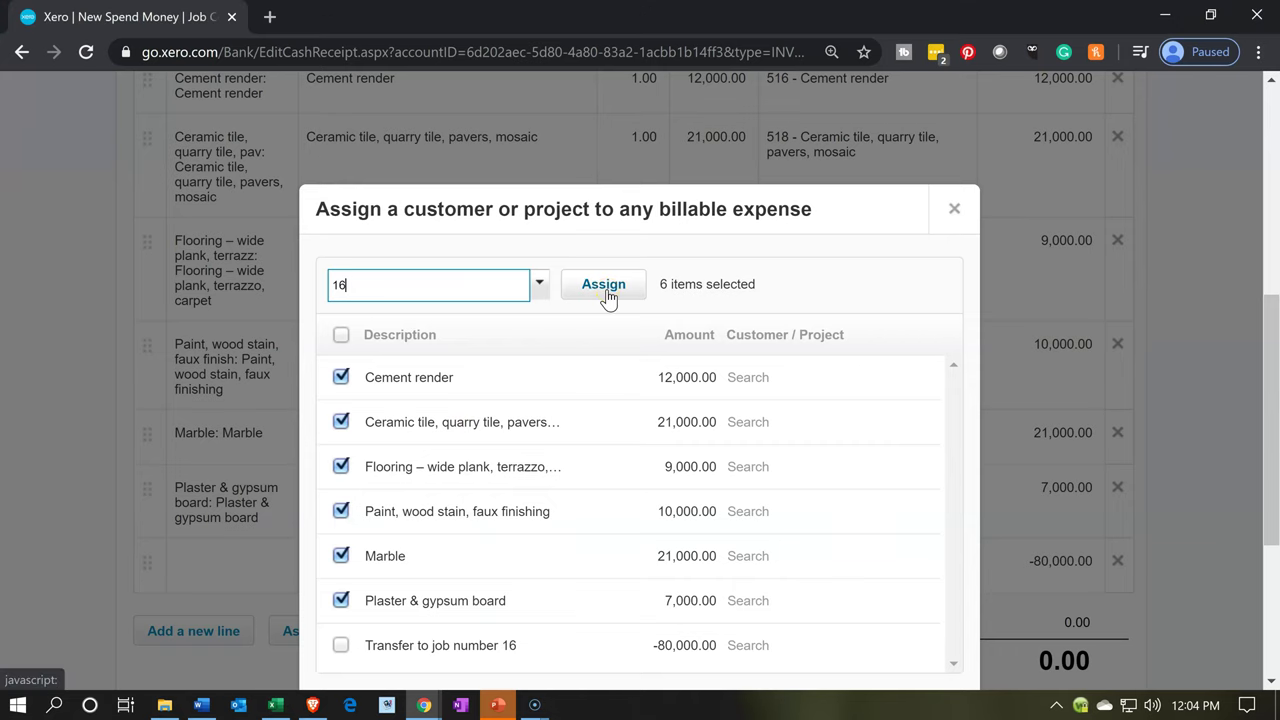
click(605, 288)
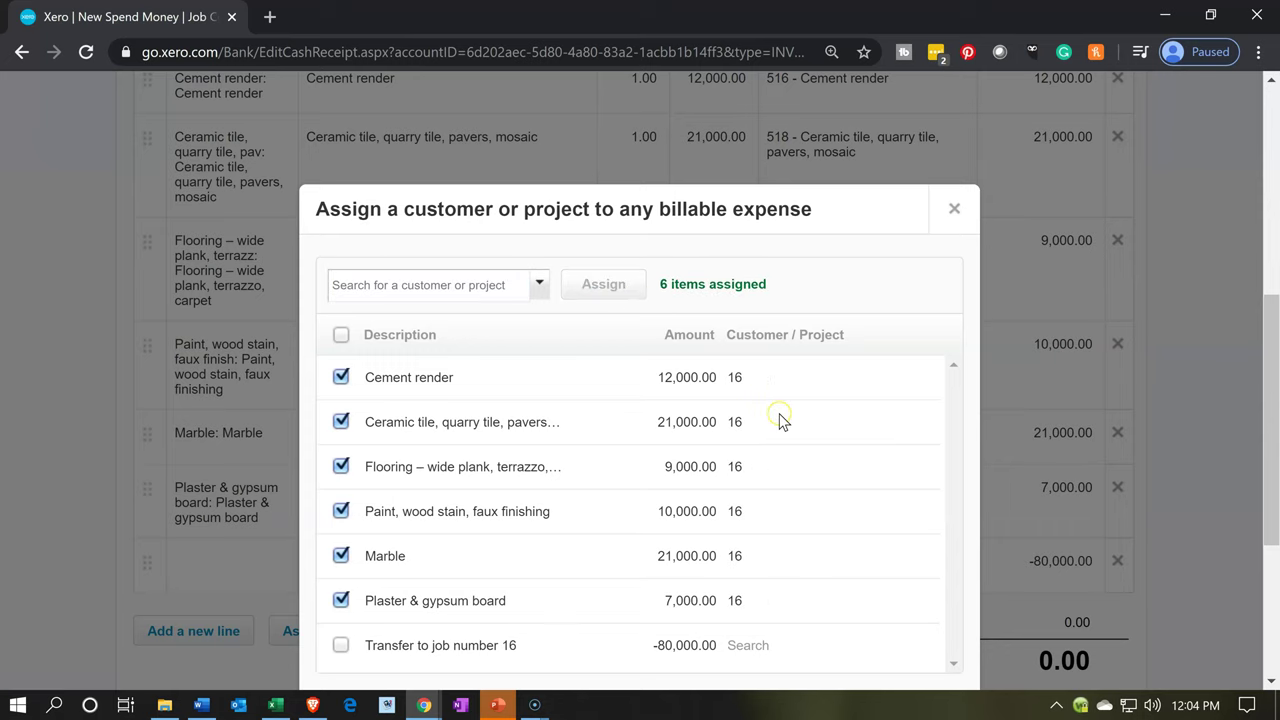
scroll(781, 420, down, 1)
scroll(781, 420, down, 1)
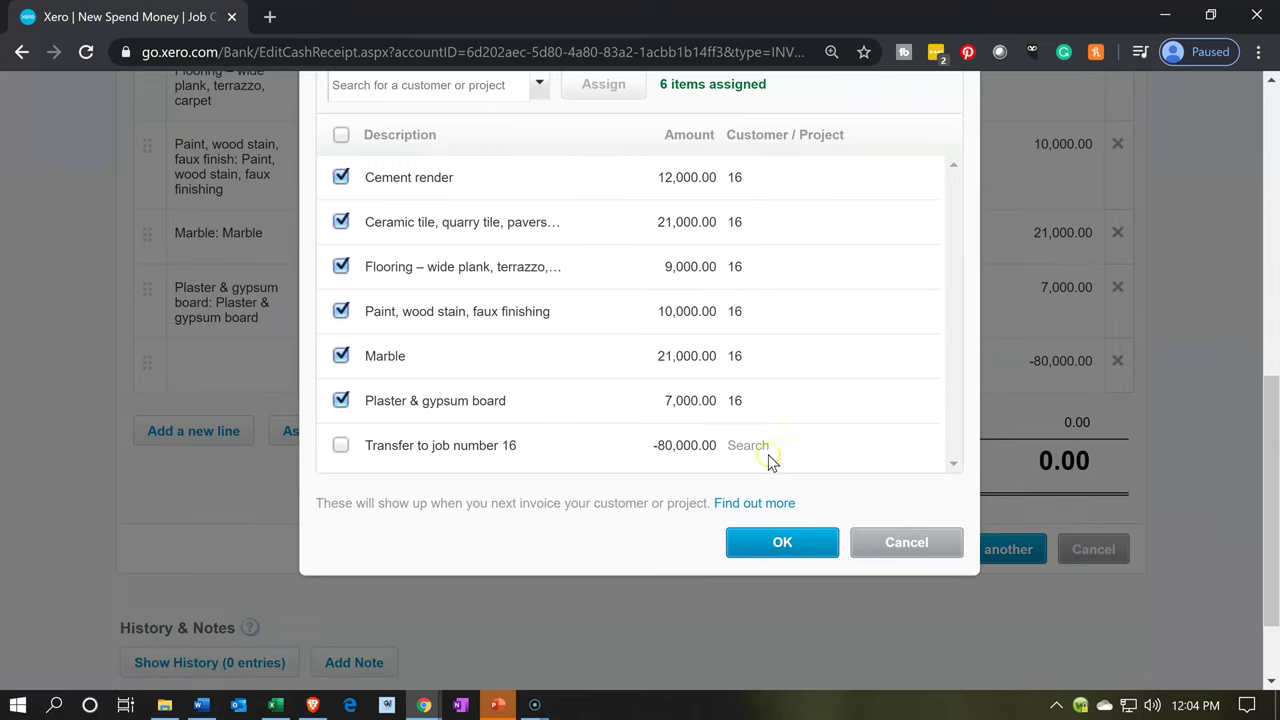
click(776, 543)
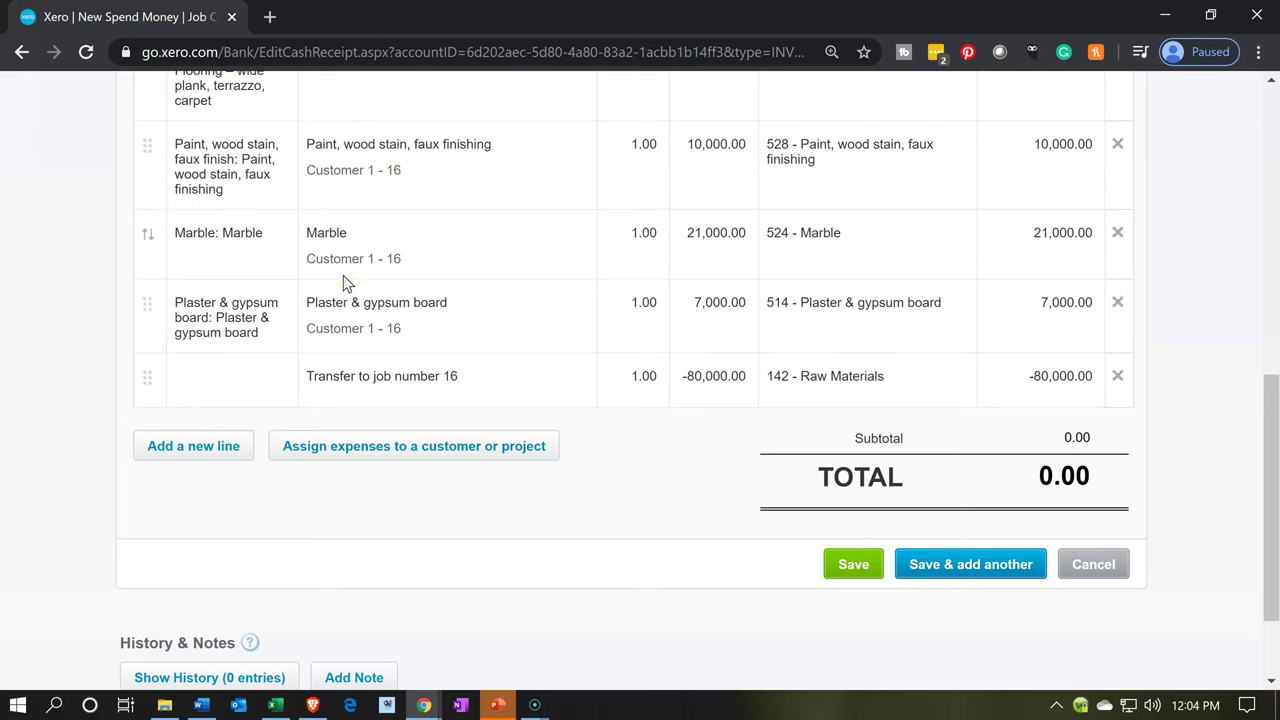
Review the lines of the Jan 7, 2020 spend money transaction for job 16 and update the transaction
click(792, 394)
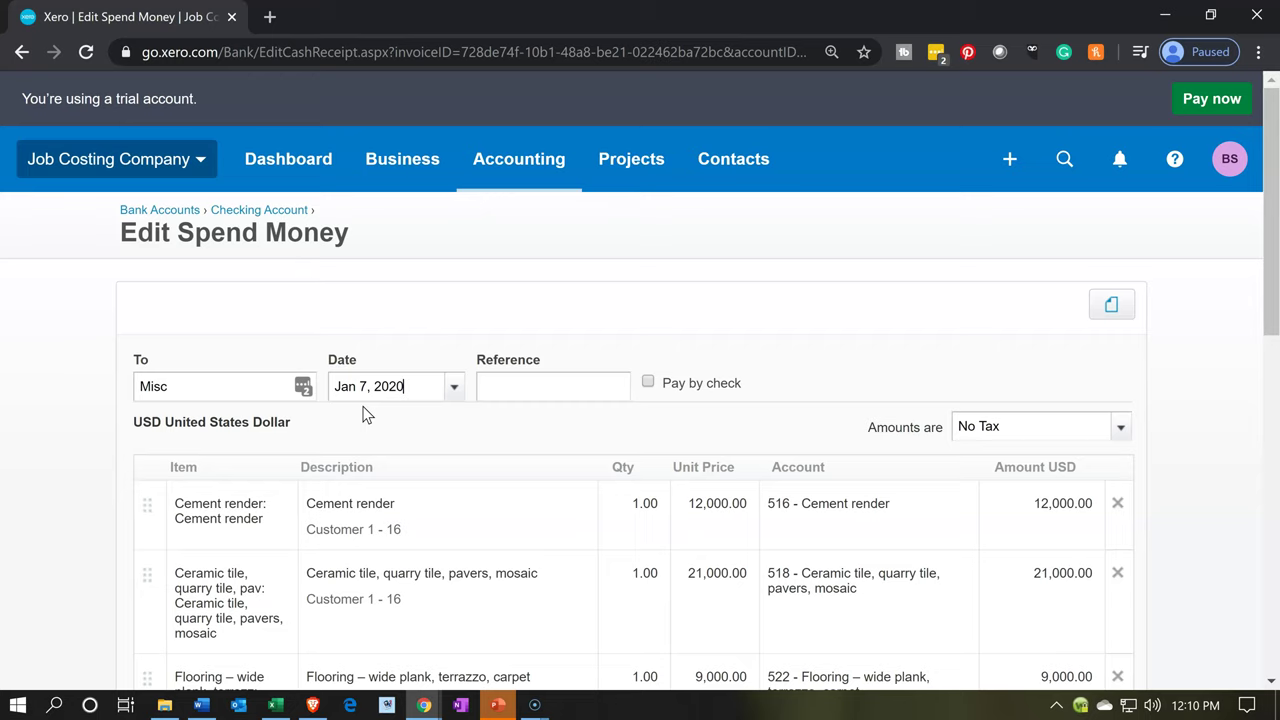
scroll(365, 415, down, 2)
scroll(365, 415, down, 5)
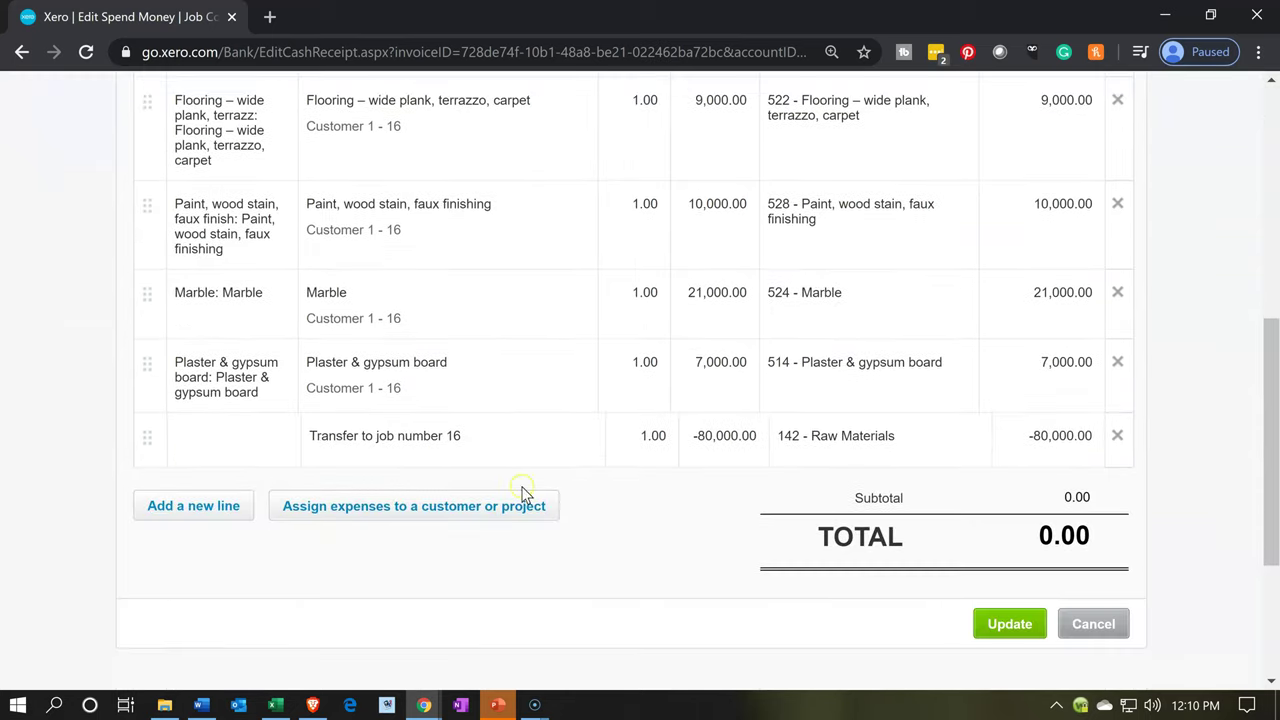
click(1002, 498)
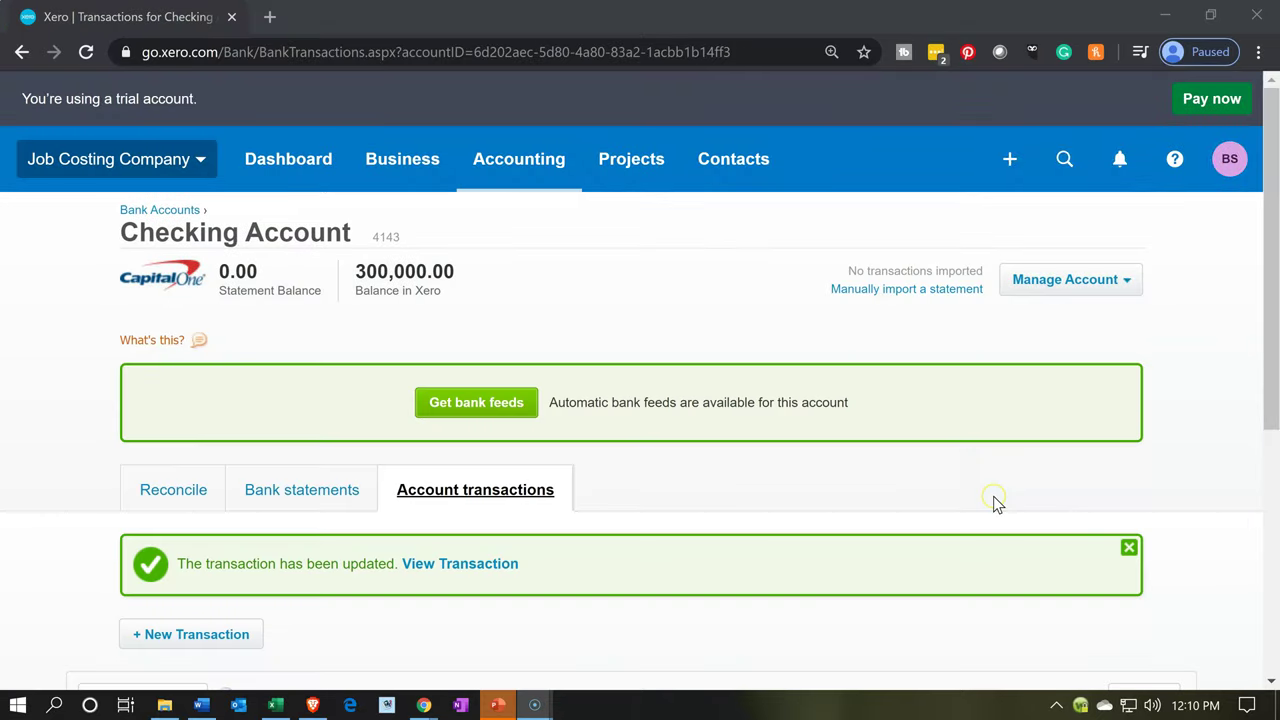
Look over the checking account's transactions and open the Balance Sheet report
scroll(995, 490, down, 3)
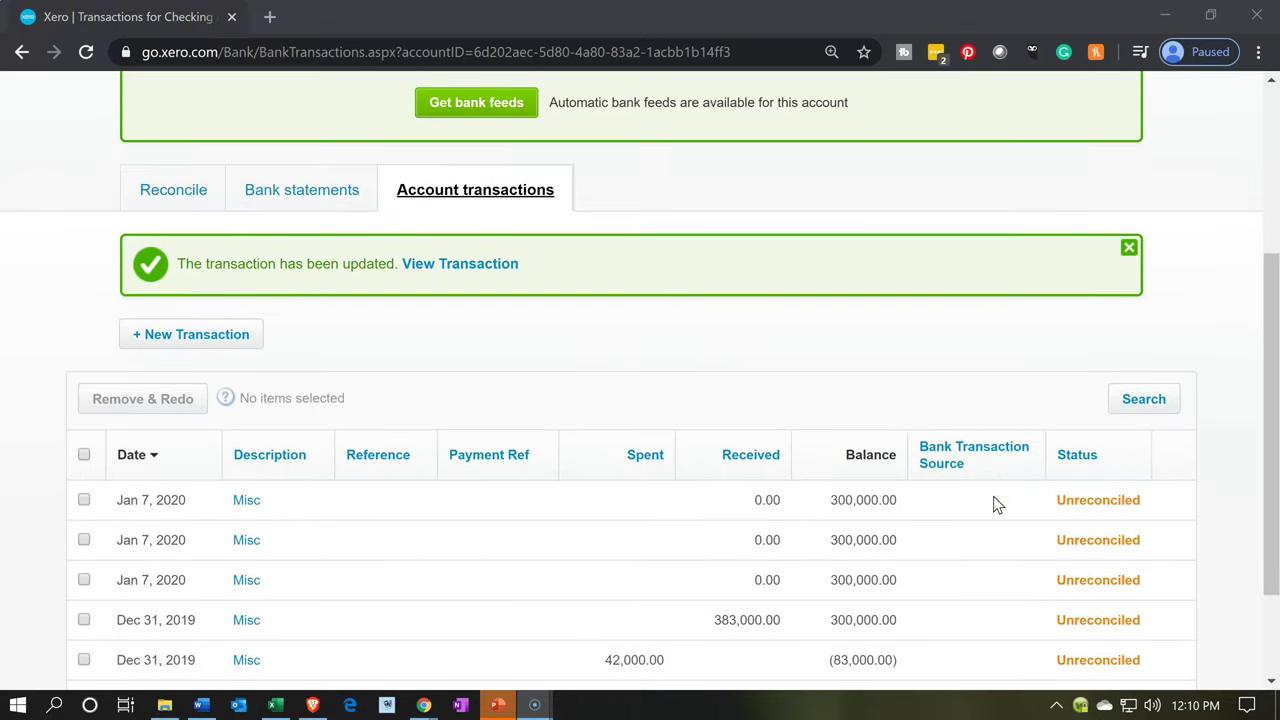
scroll(993, 496, up, 3)
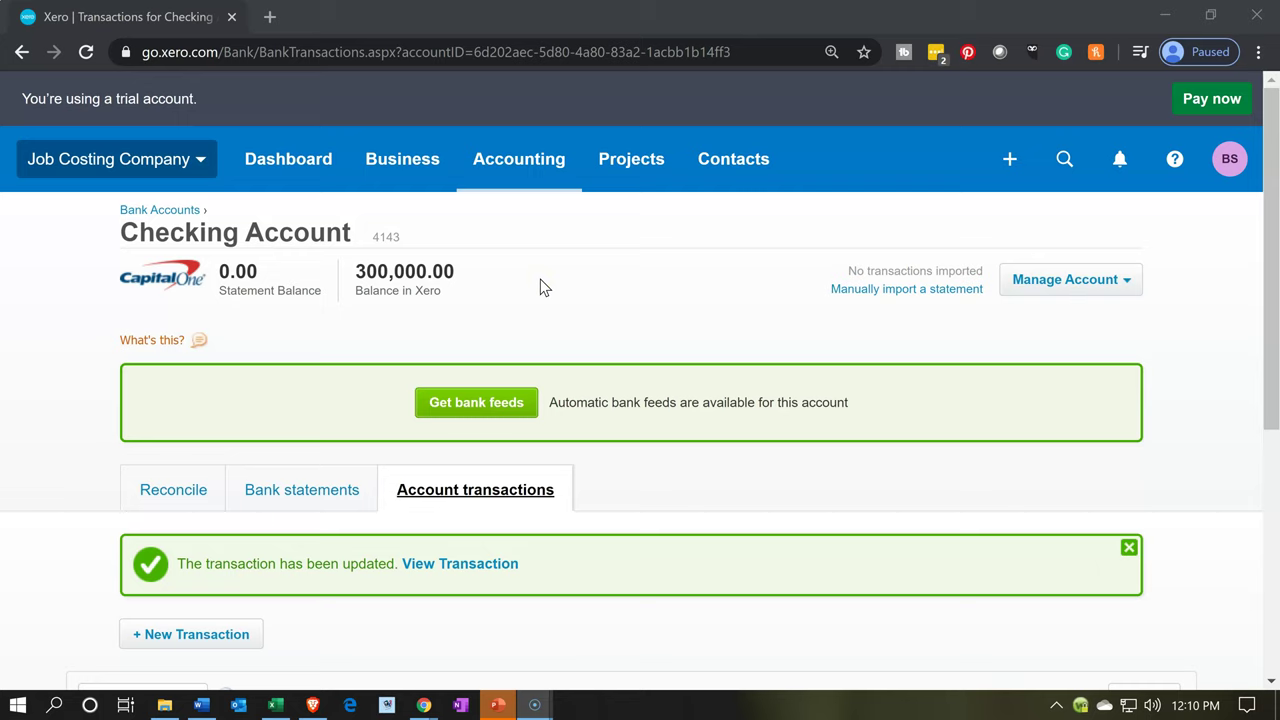
click(519, 176)
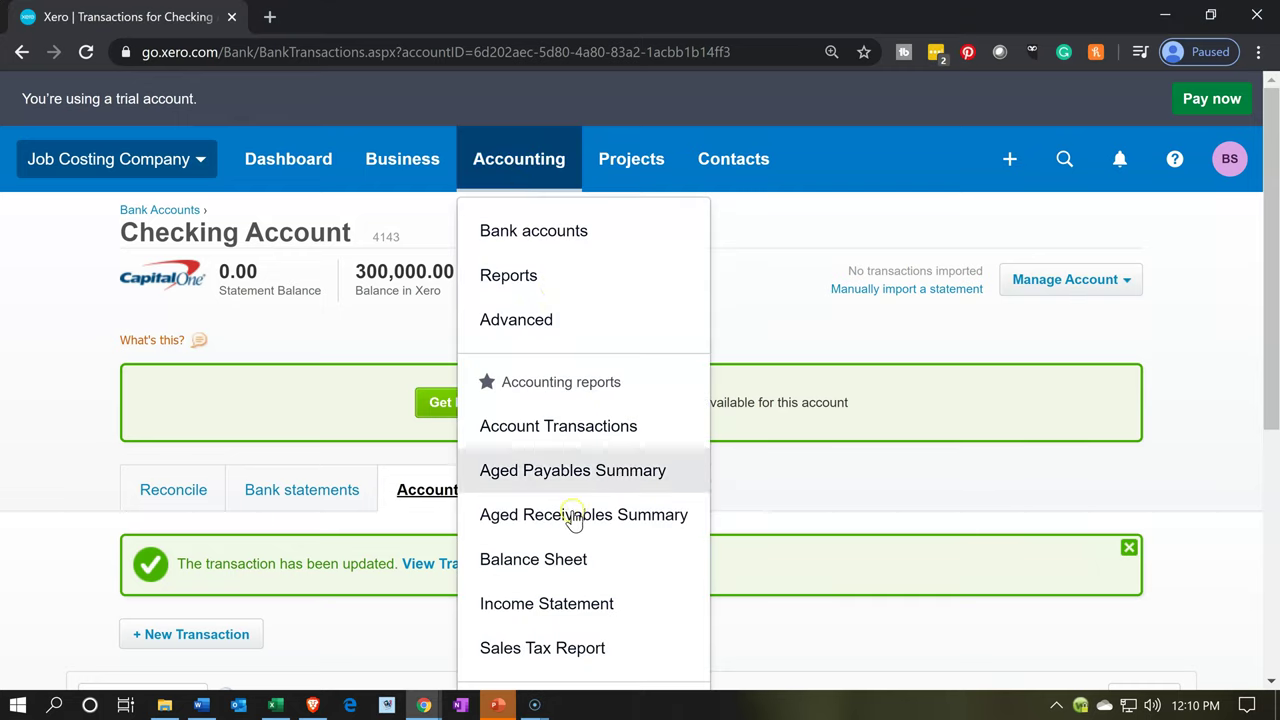
click(553, 566)
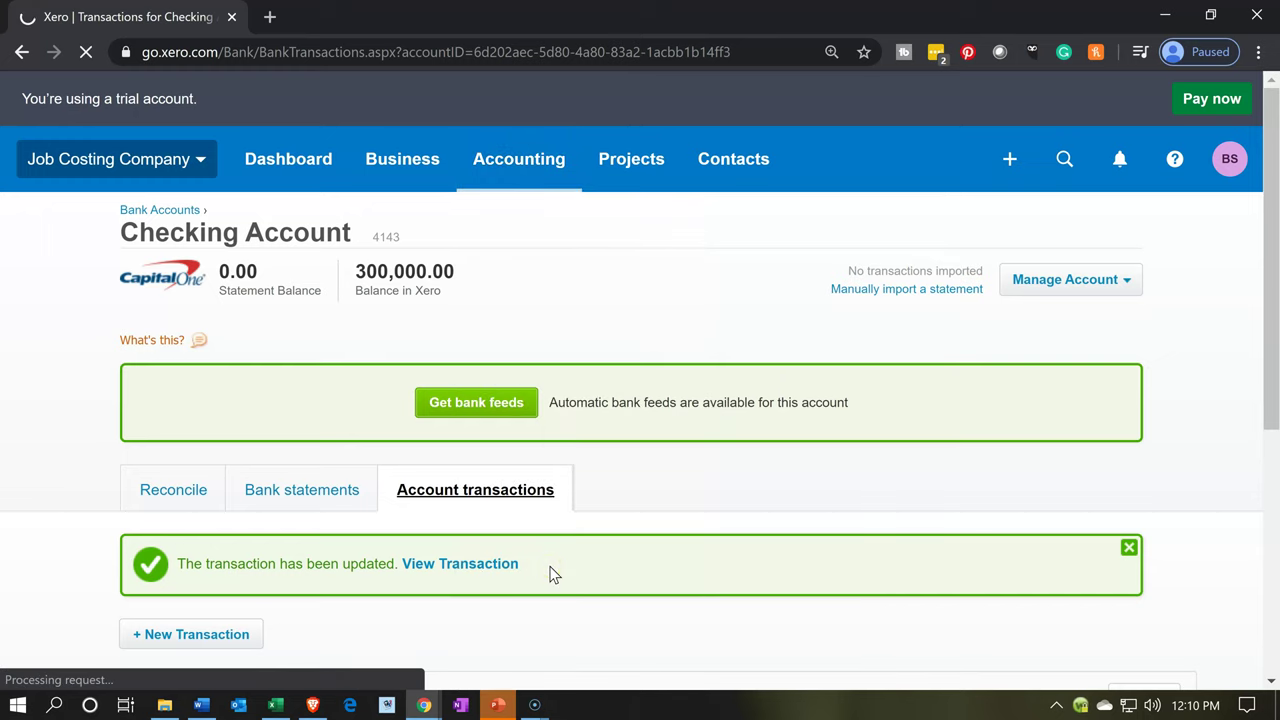
Run the Balance Sheet as of Jan 31, 2020 and look over its assets section
click(540, 324)
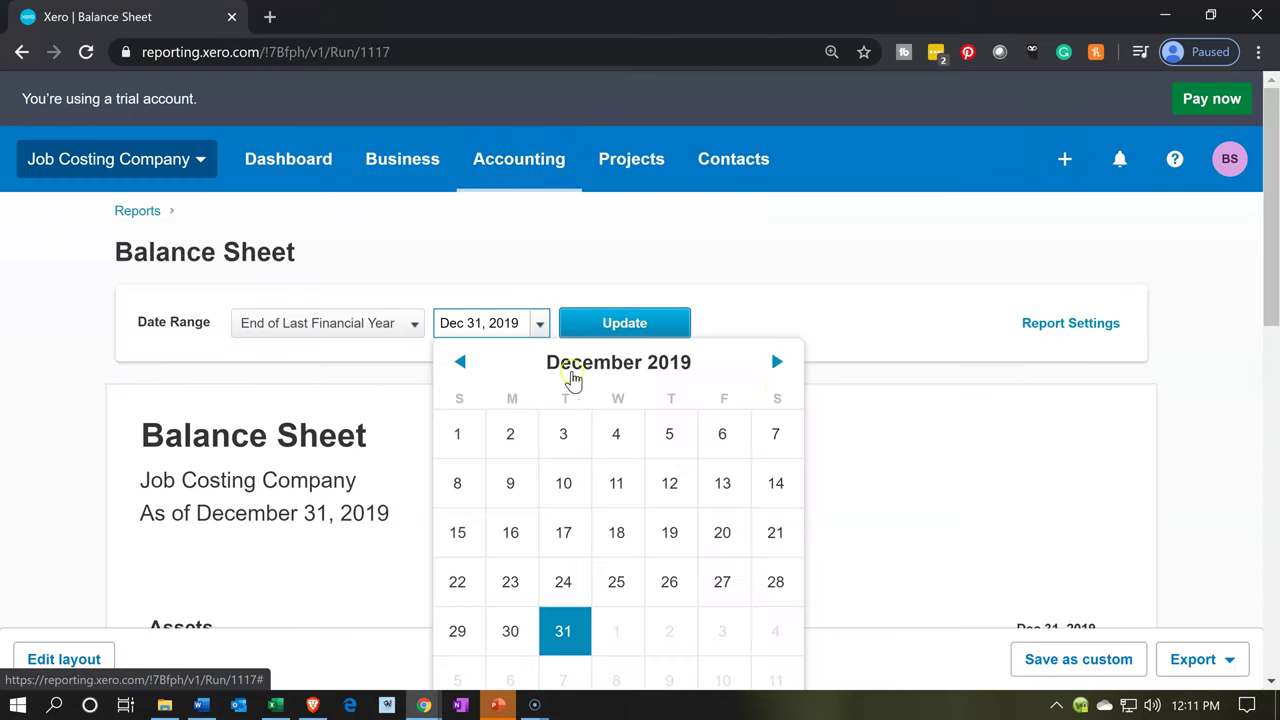
click(779, 370)
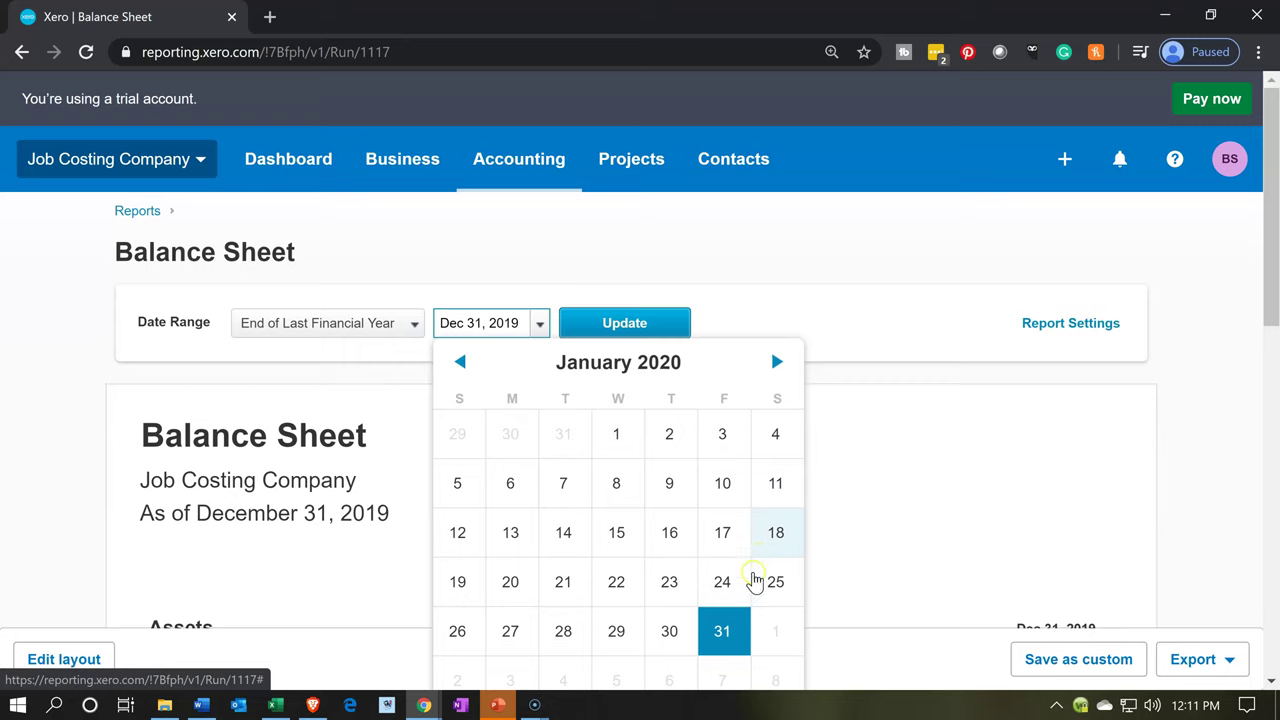
click(734, 625)
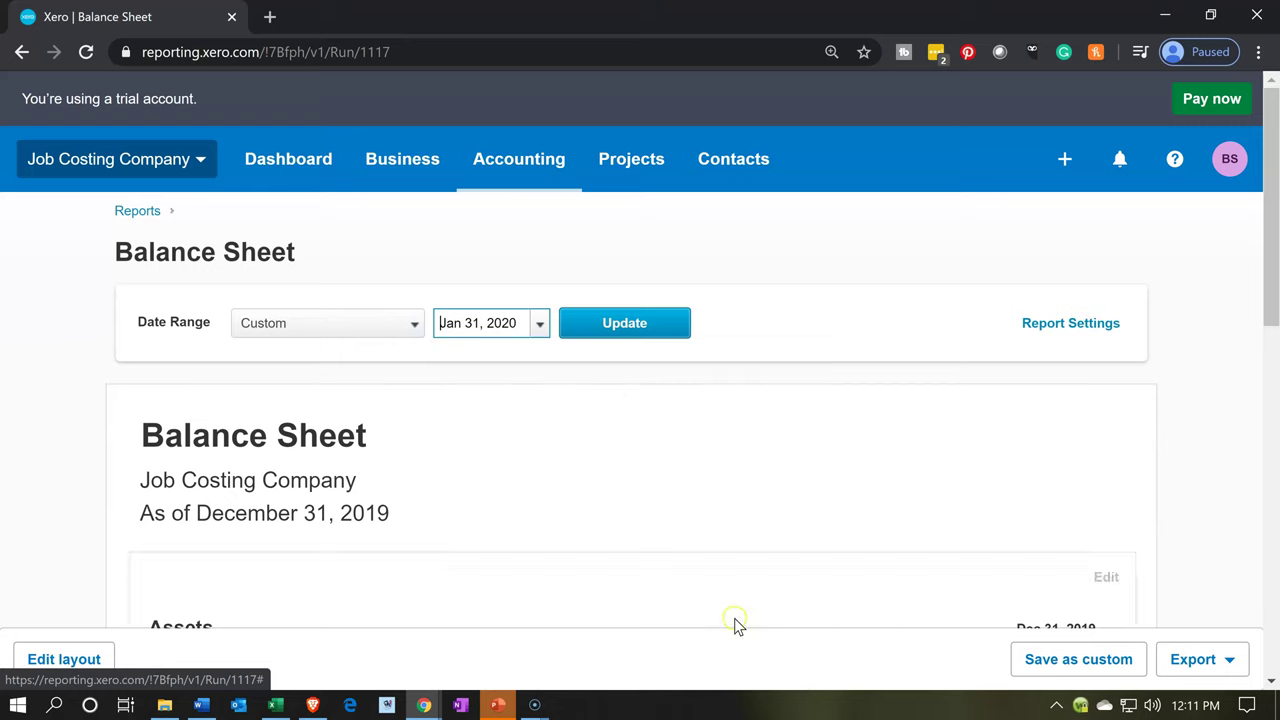
click(624, 325)
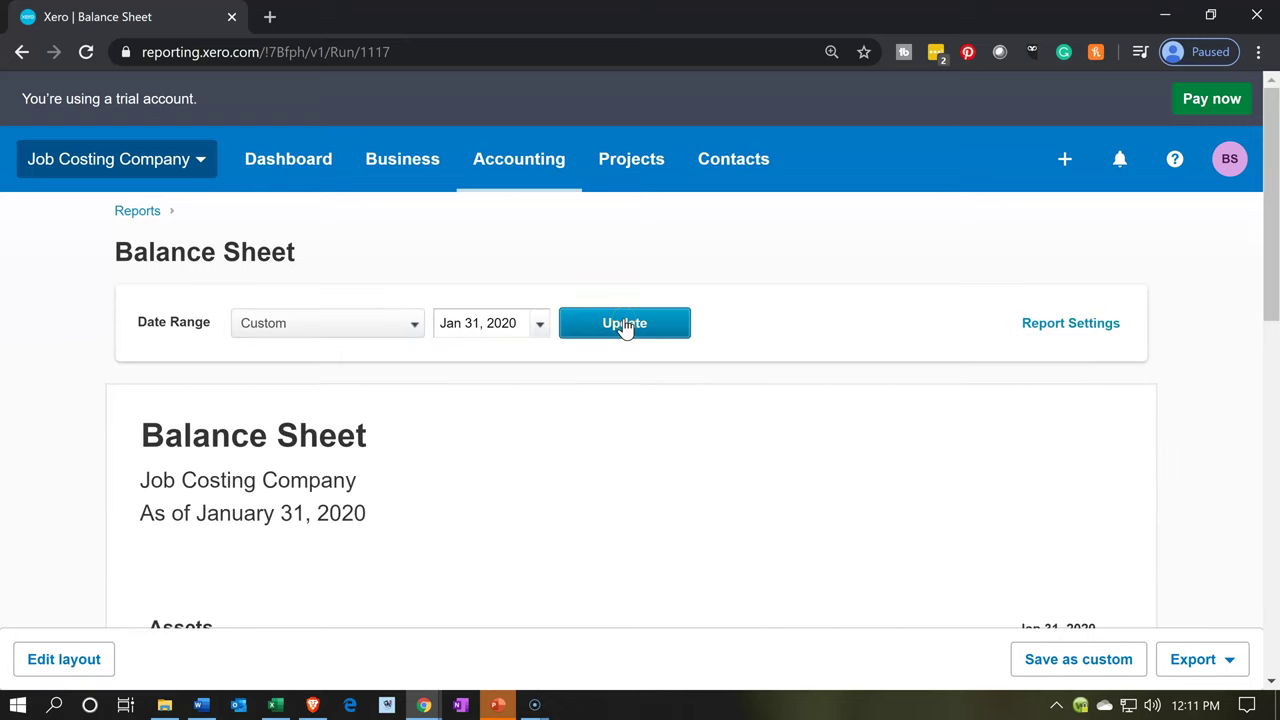
scroll(637, 397, down, 4)
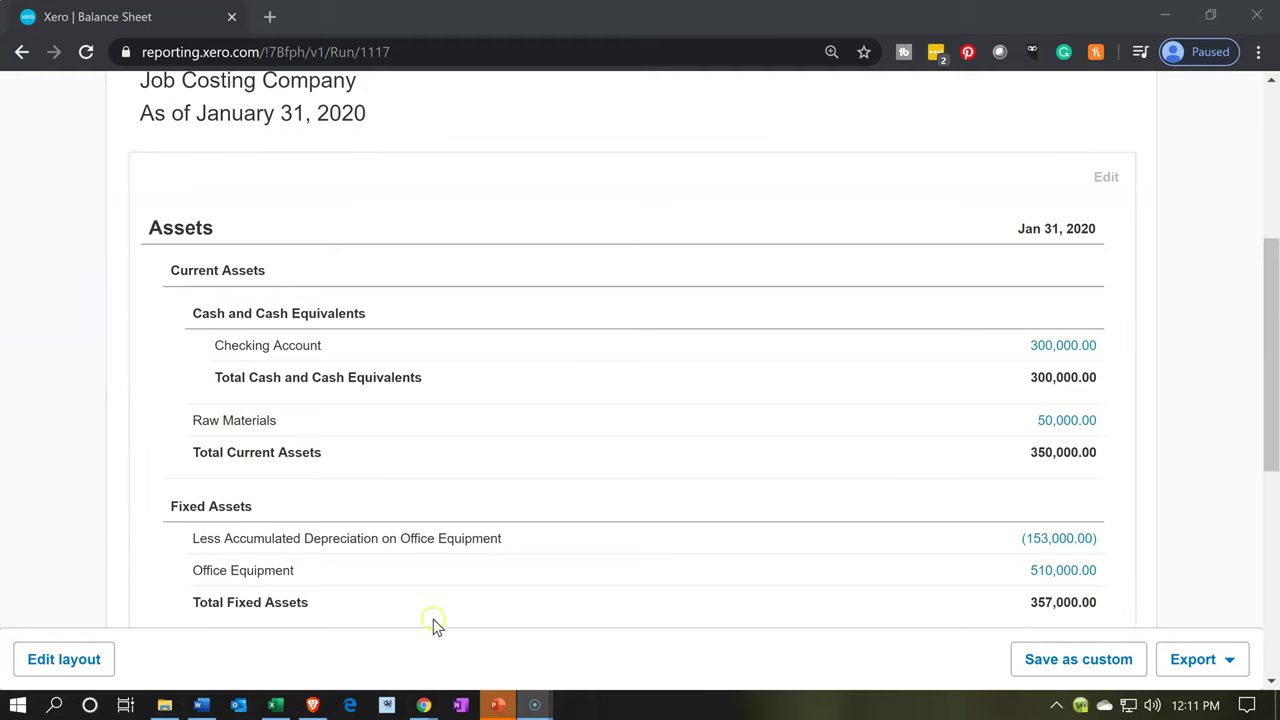
Switch to the Excel job cost workbook and check the ending balances after the January 7 entries on the Ex 1.7 sheet
click(277, 706)
click(350, 402)
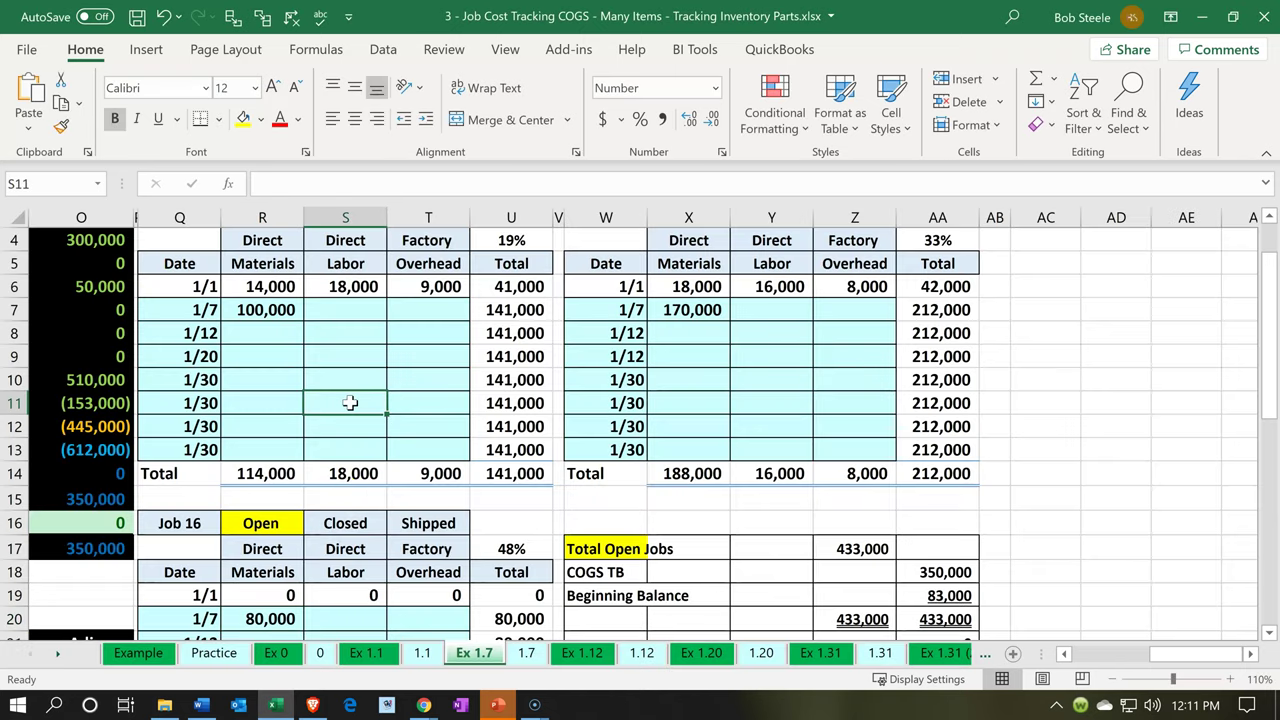
key(Left)
key(Left)
key(Left)
key(Left)
key(Left)
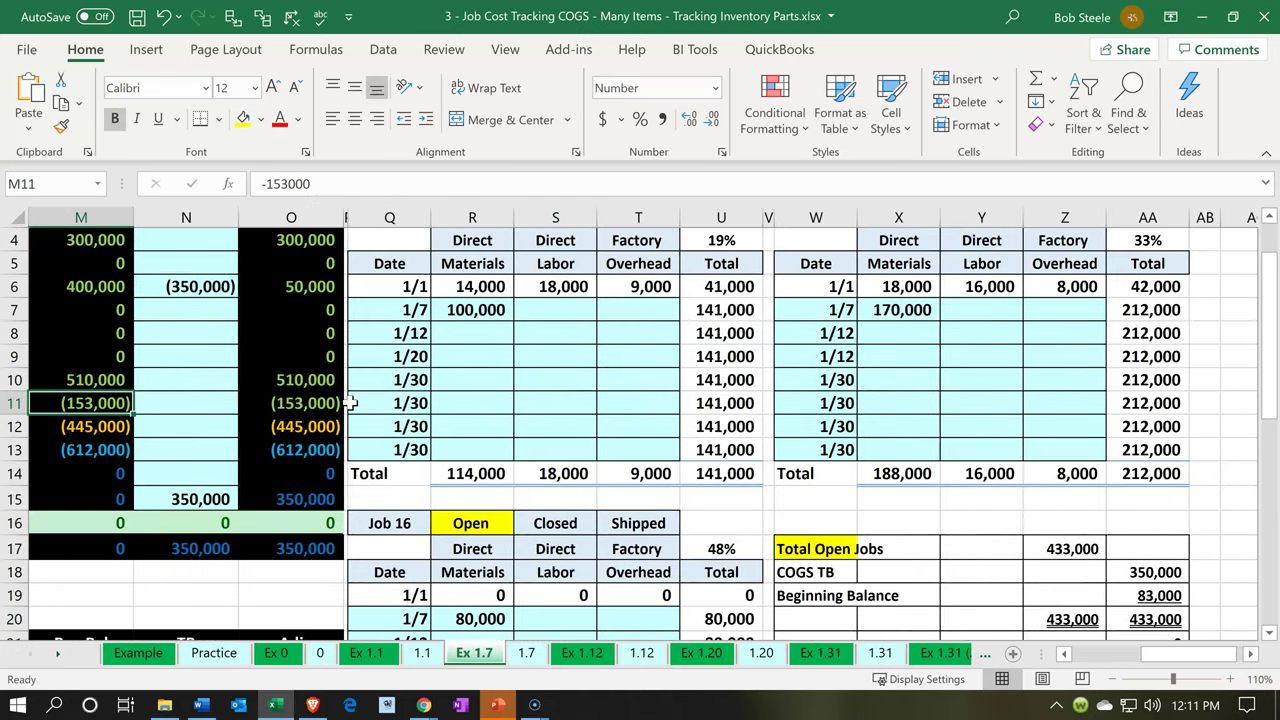
scroll(330, 380, up, 1)
click(308, 344)
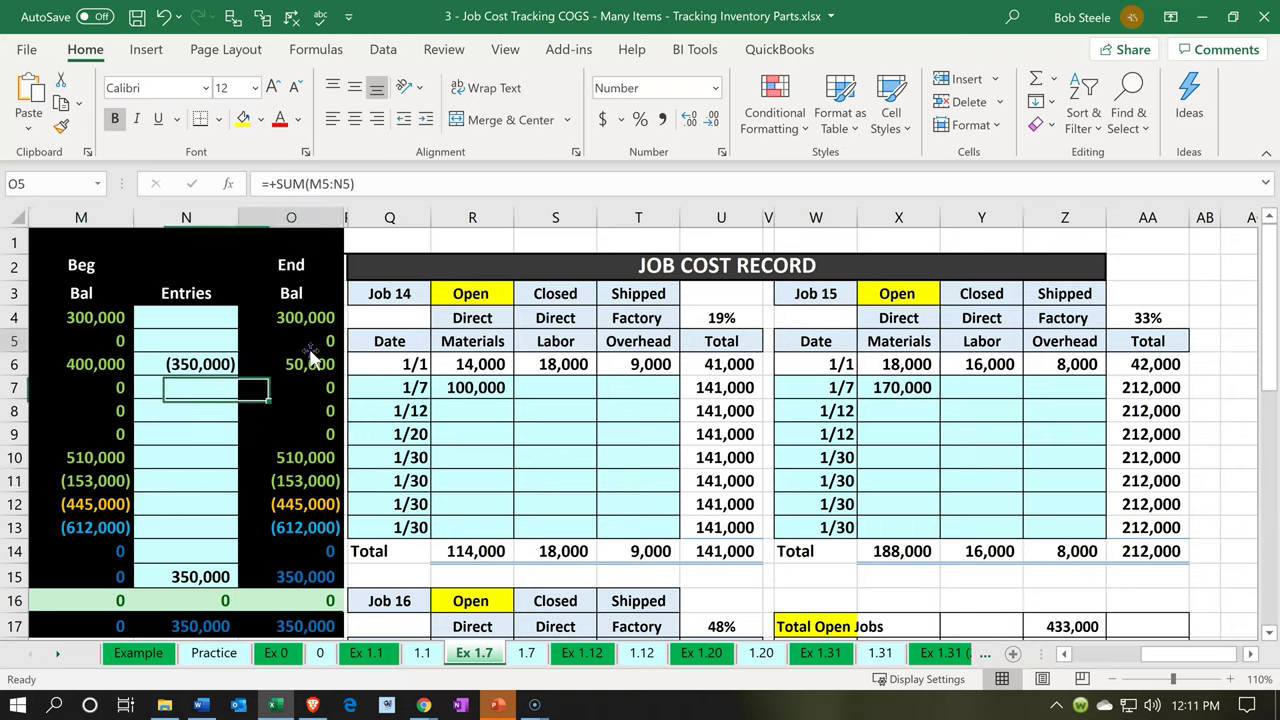
Return to the Balance Sheet in Xero and examine its raw materials, fixed assets, liabilities and equity balances
click(292, 703)
scroll(478, 444, down, 1)
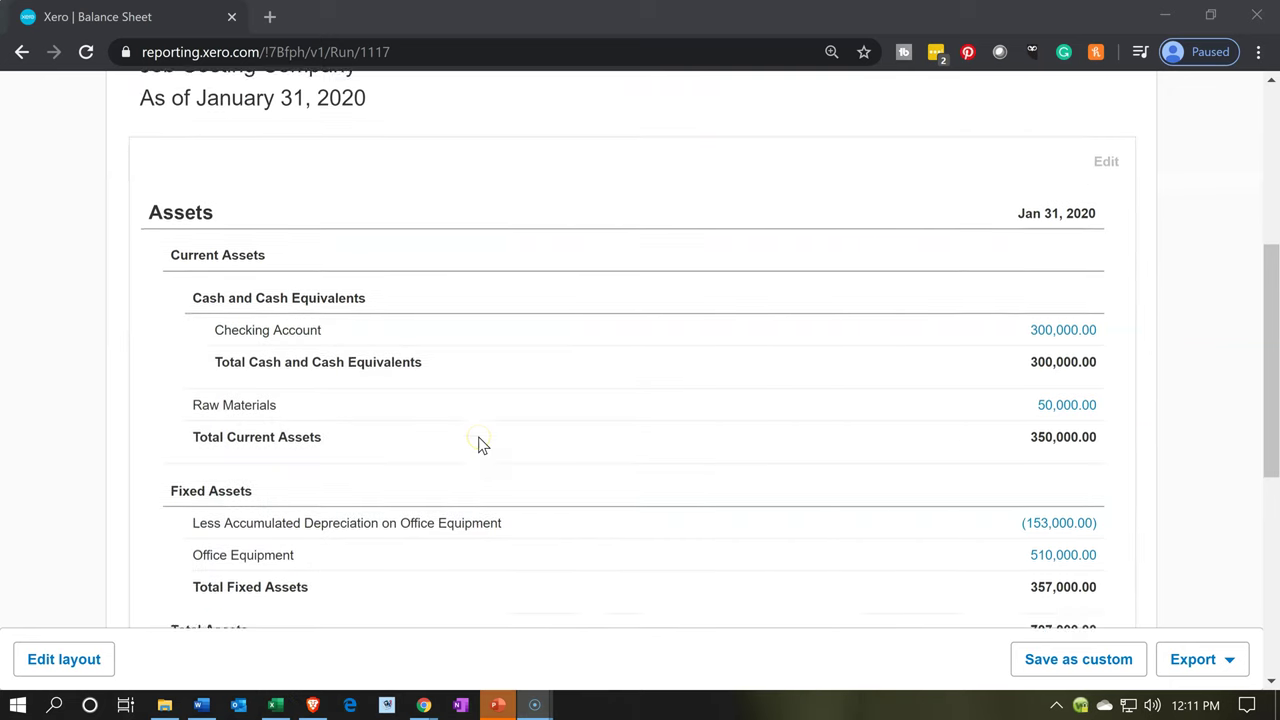
scroll(478, 444, down, 3)
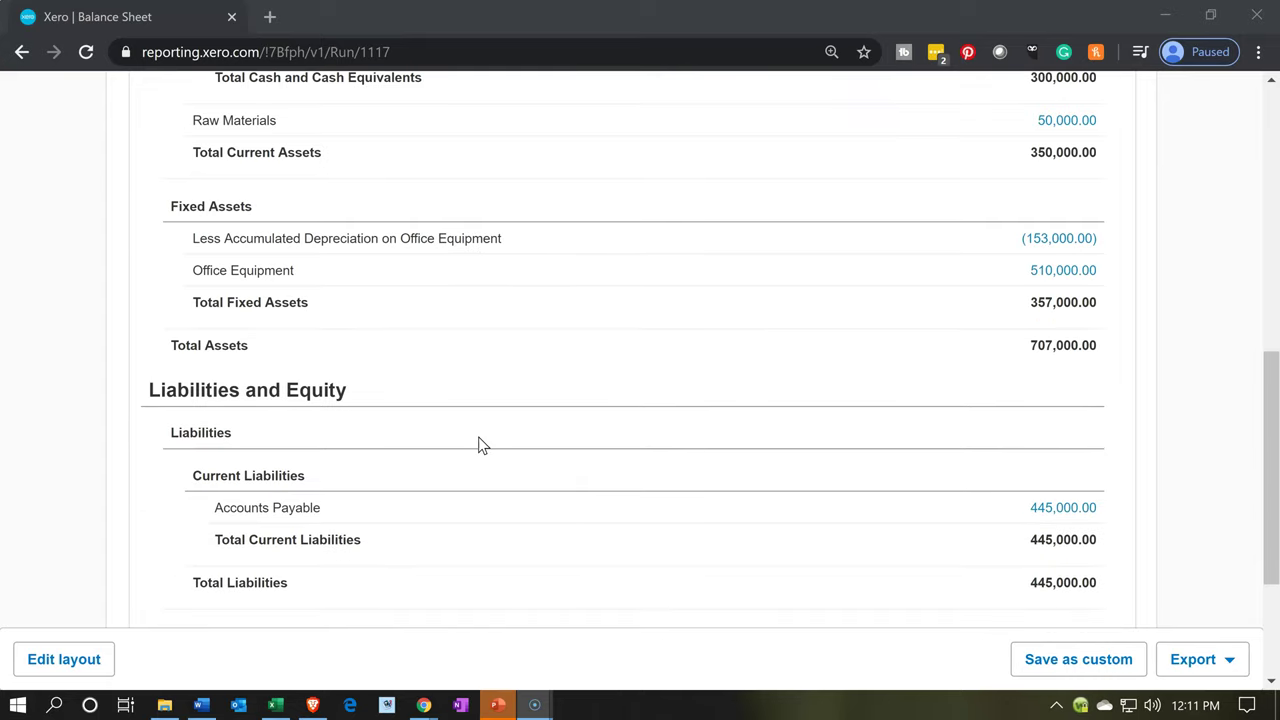
scroll(478, 444, down, 2)
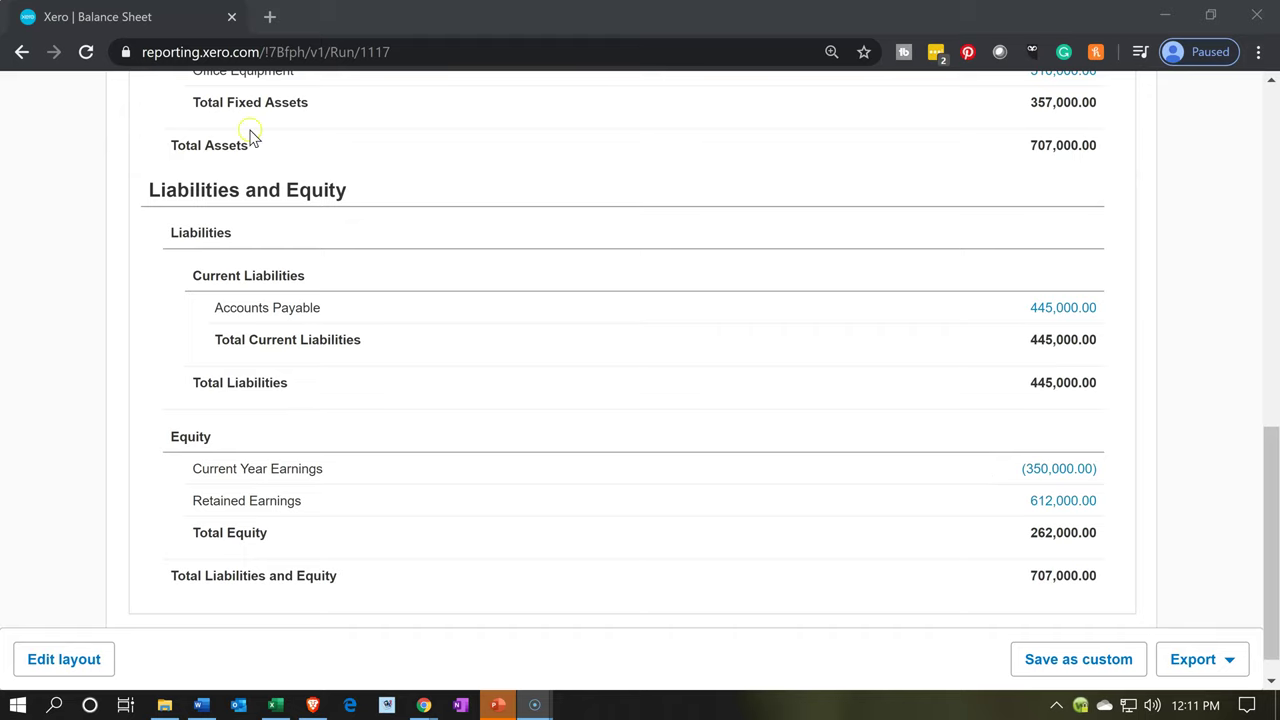
Duplicate the Balance Sheet browser tab and open the Income Statement in the original tab
right_click(150, 17)
click(180, 92)
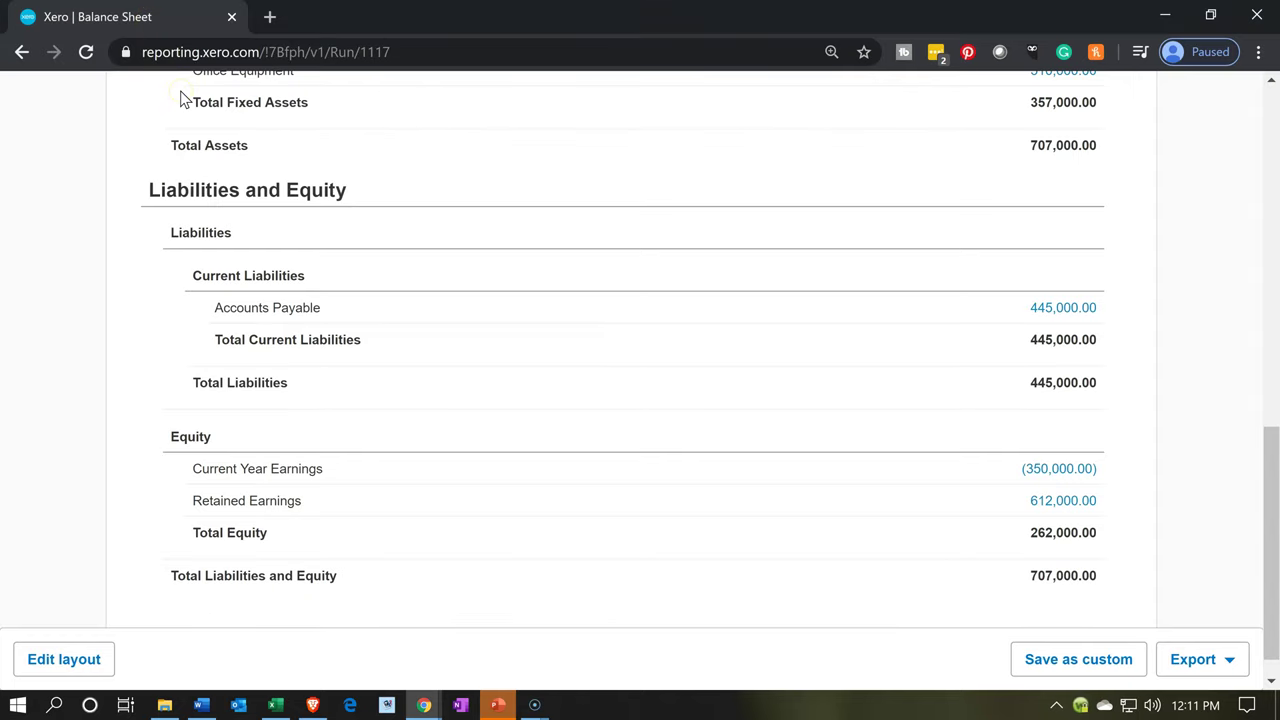
click(128, 22)
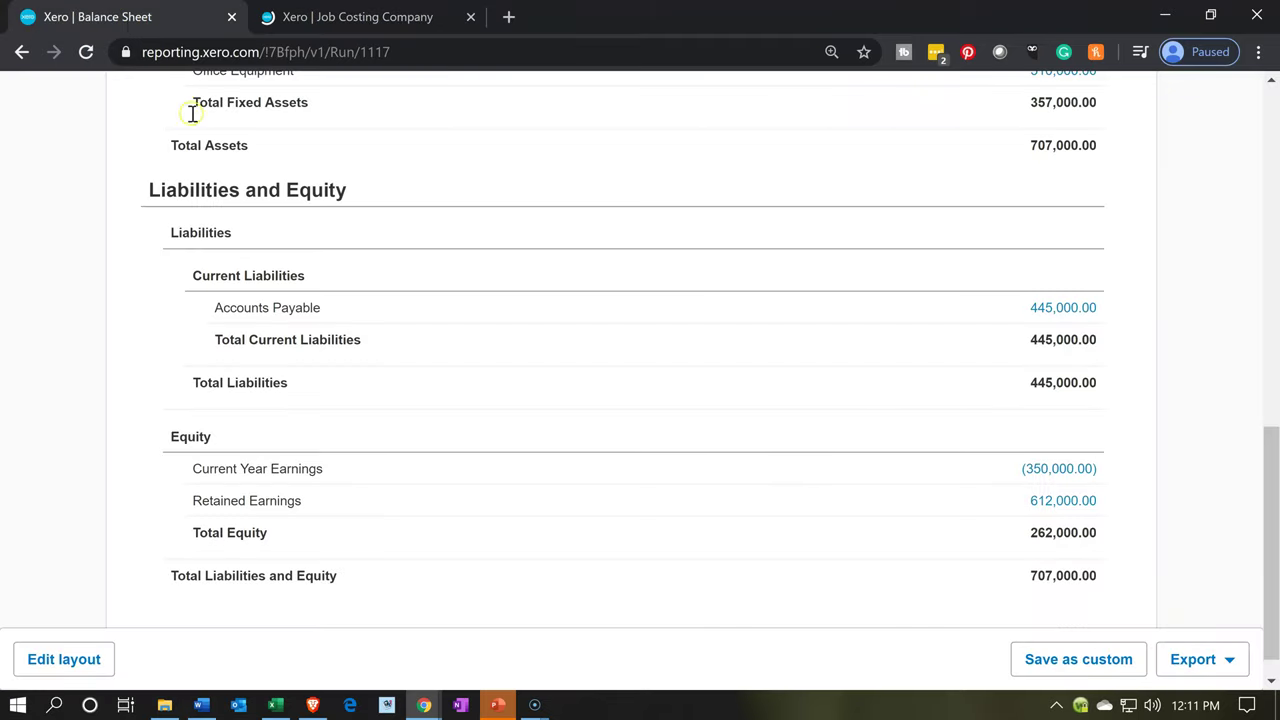
scroll(402, 262, up, 15)
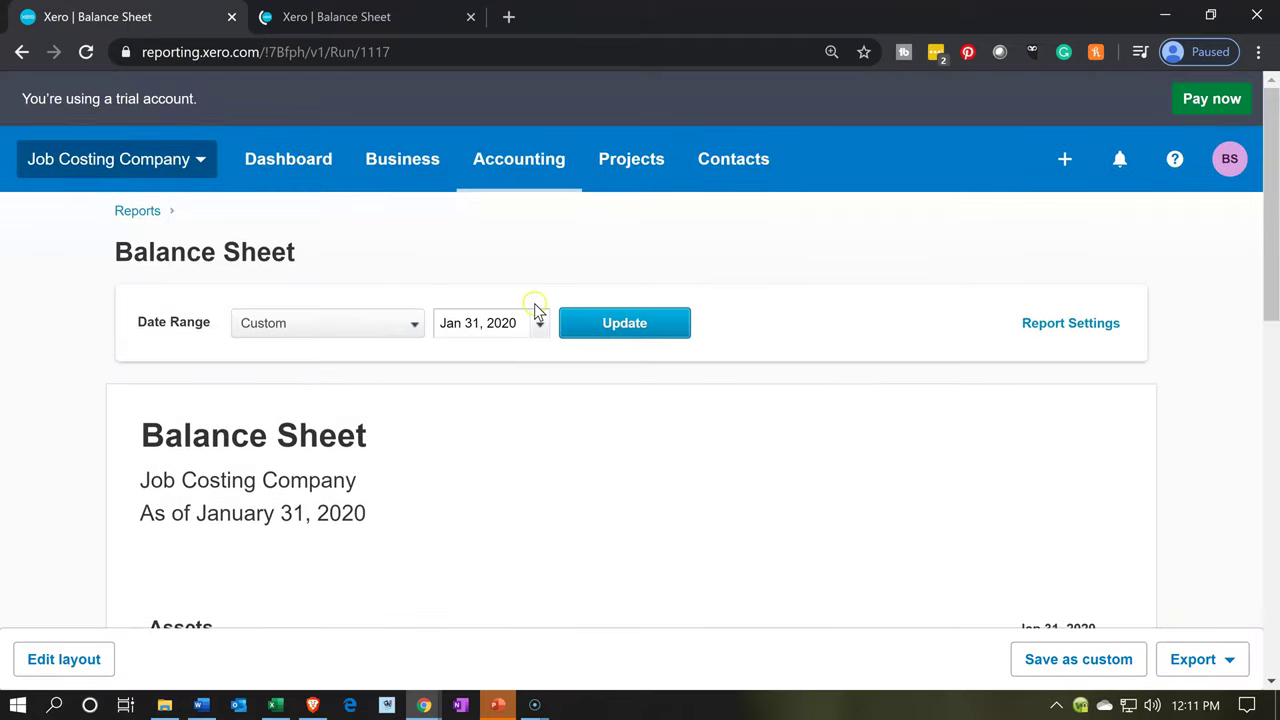
click(522, 176)
click(549, 604)
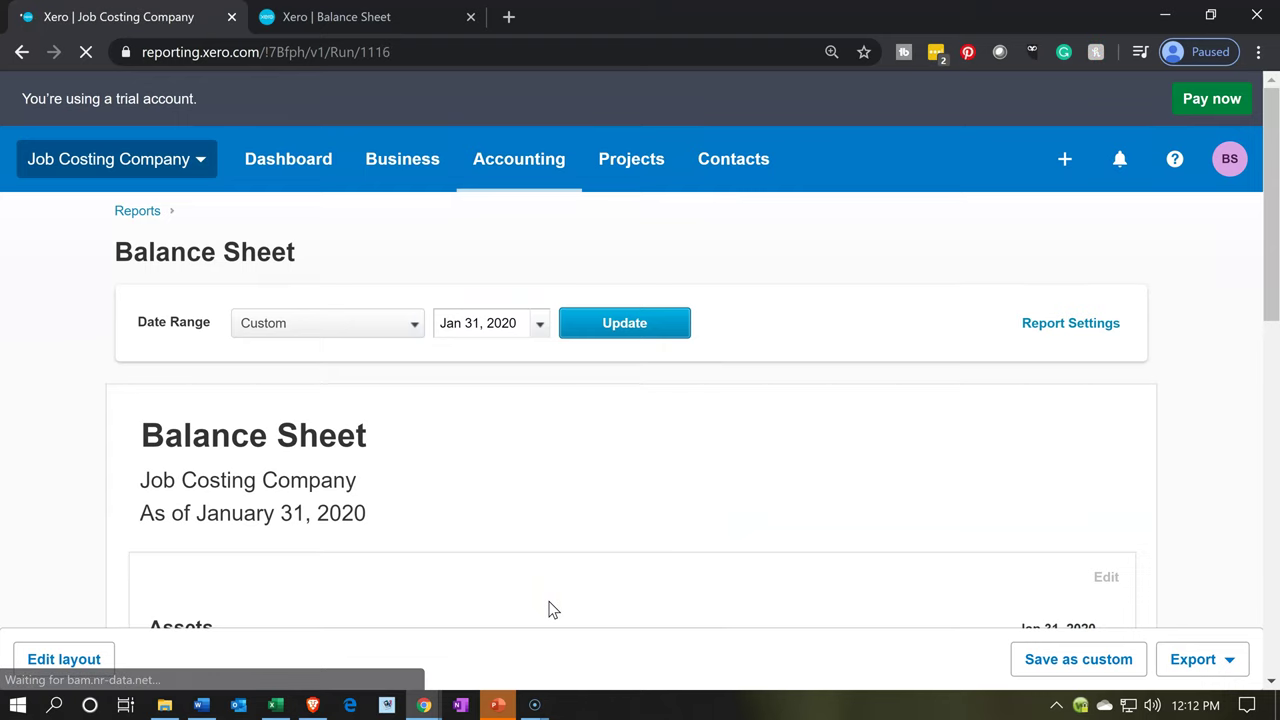
Review the Income Statement's Cost of Goods Sold lines and compare the result with Current Year Earnings on the Balance Sheet
scroll(631, 477, down, 2)
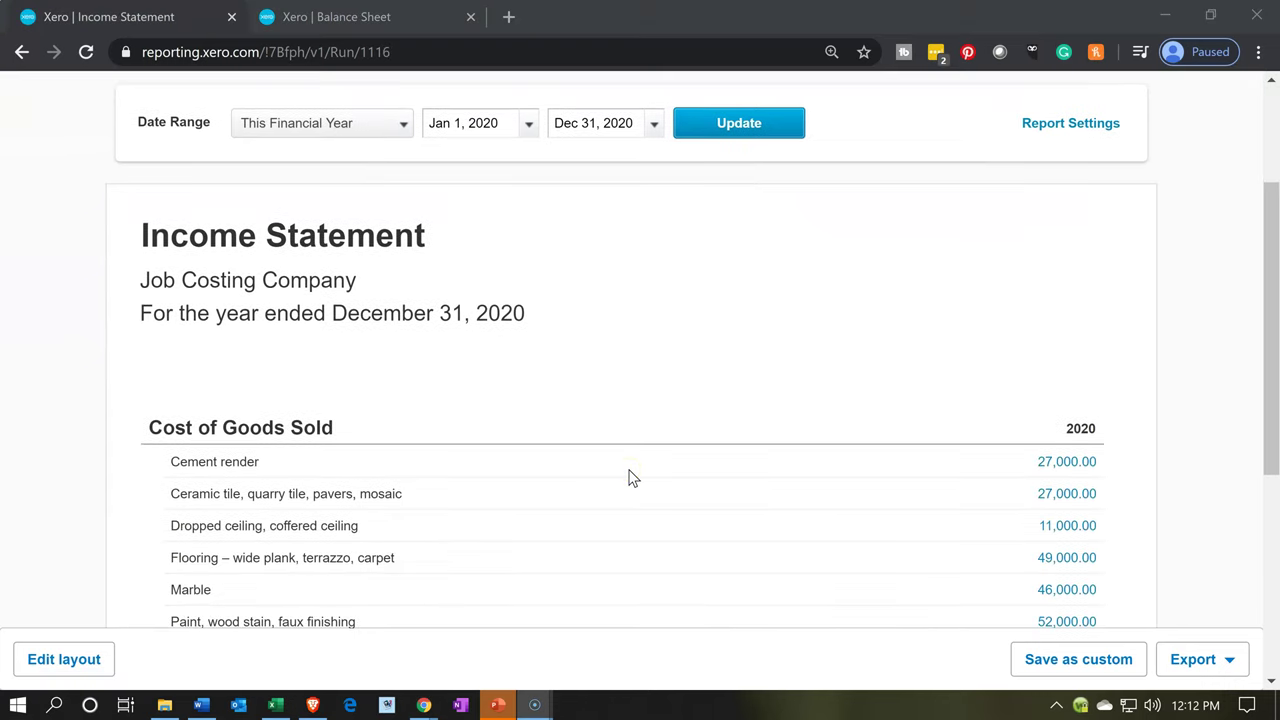
scroll(631, 477, down, 1)
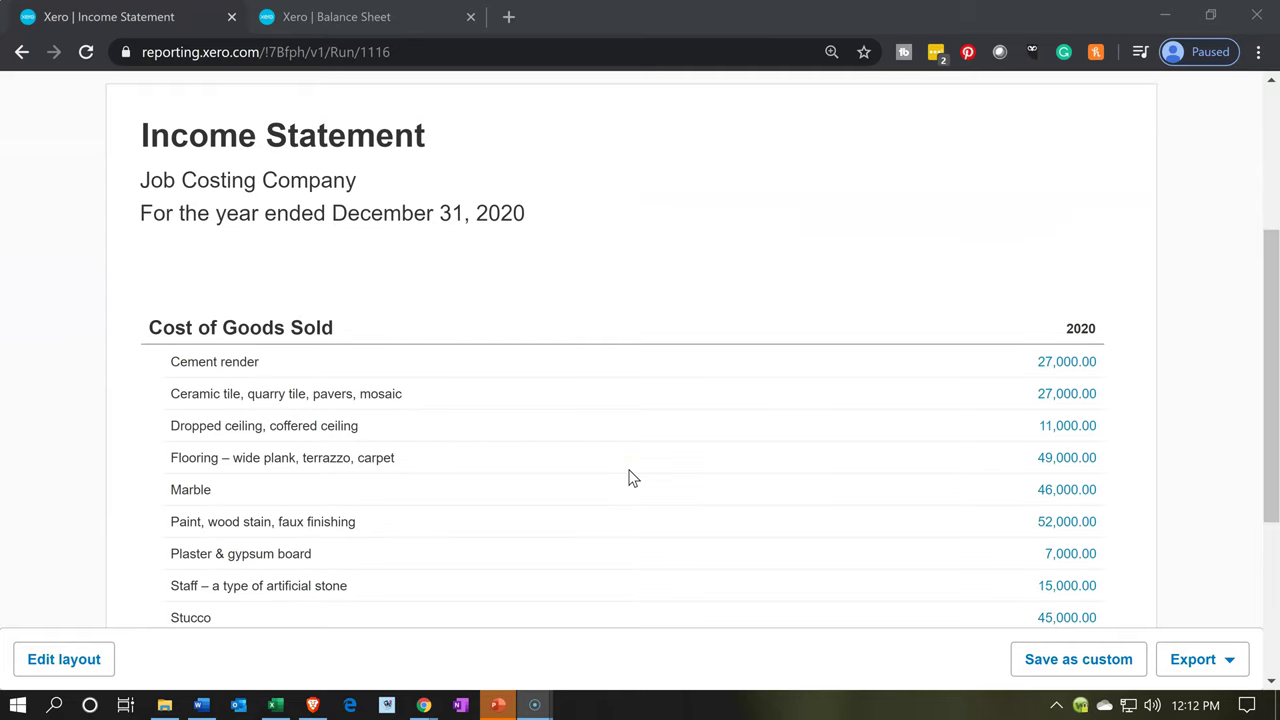
scroll(631, 477, down, 1)
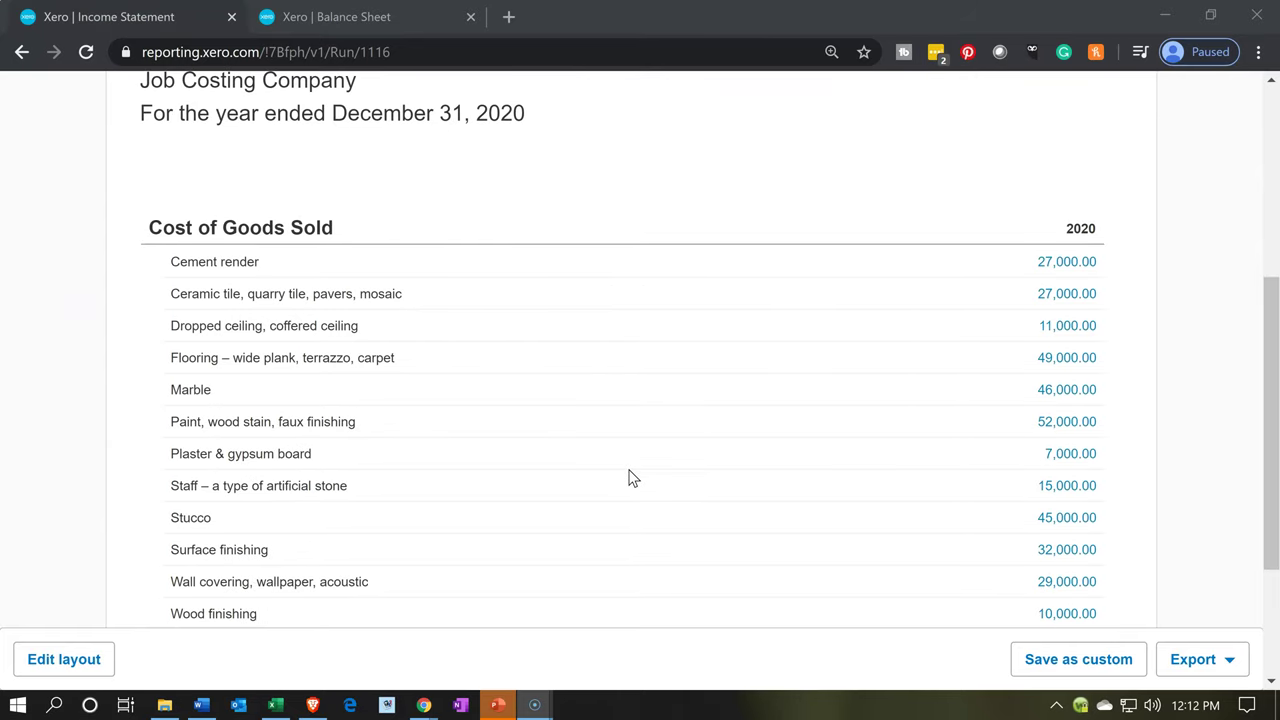
scroll(631, 477, down, 1)
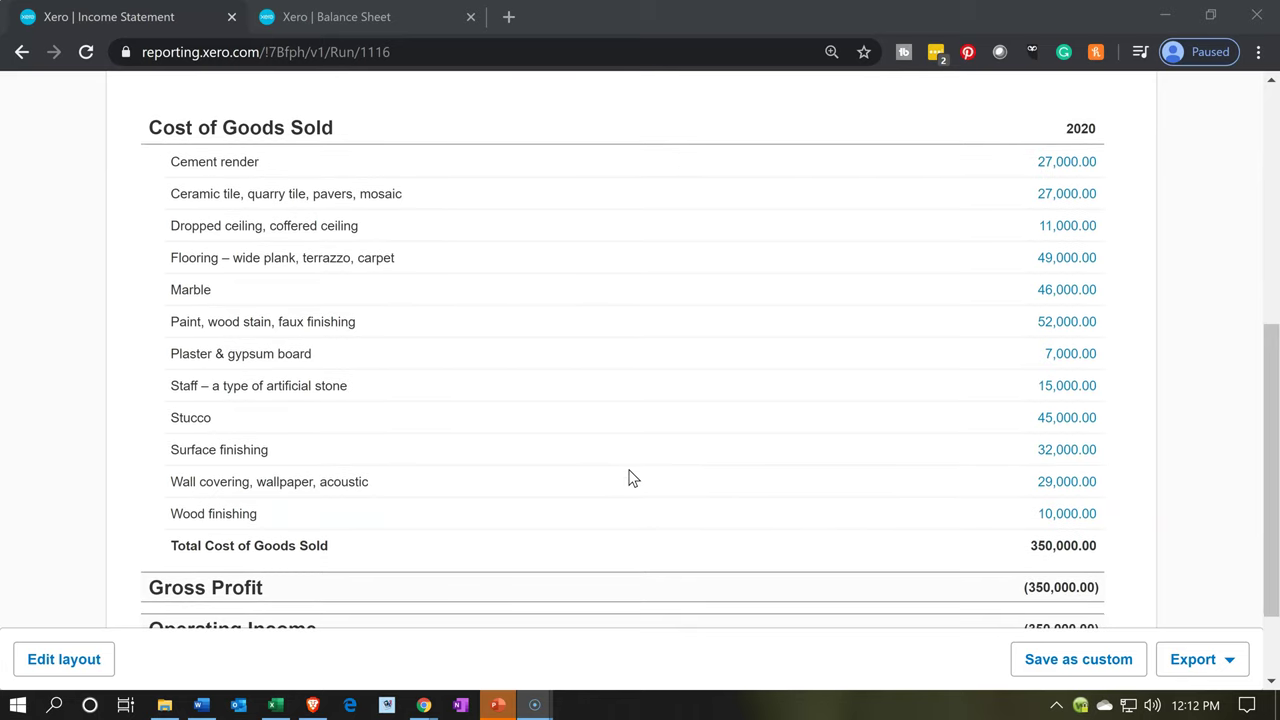
click(849, 557)
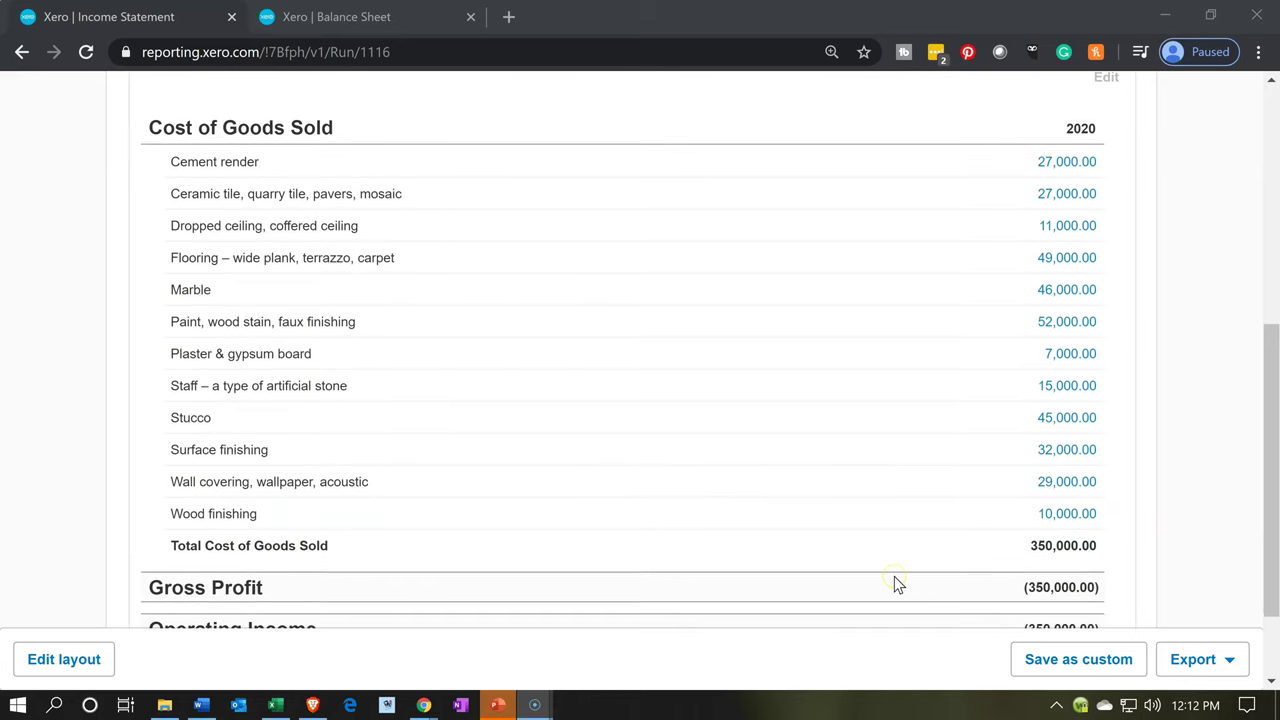
click(390, 20)
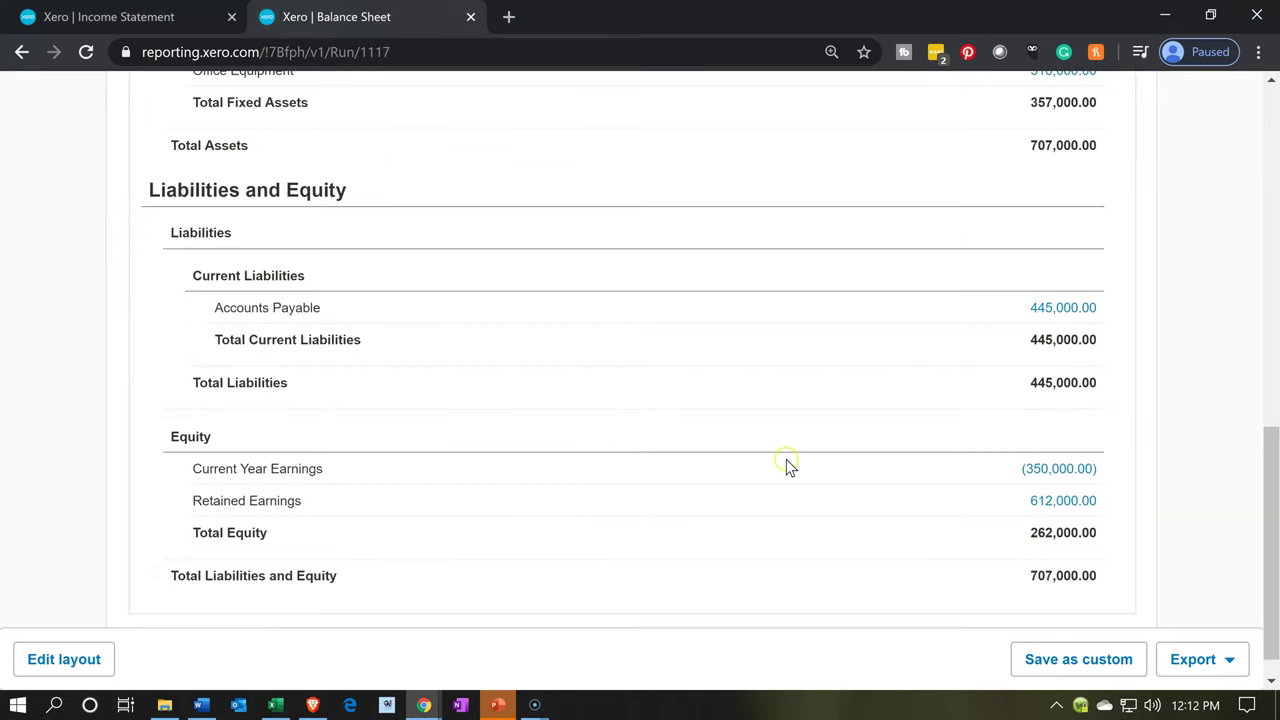
scroll(790, 466, down, 1)
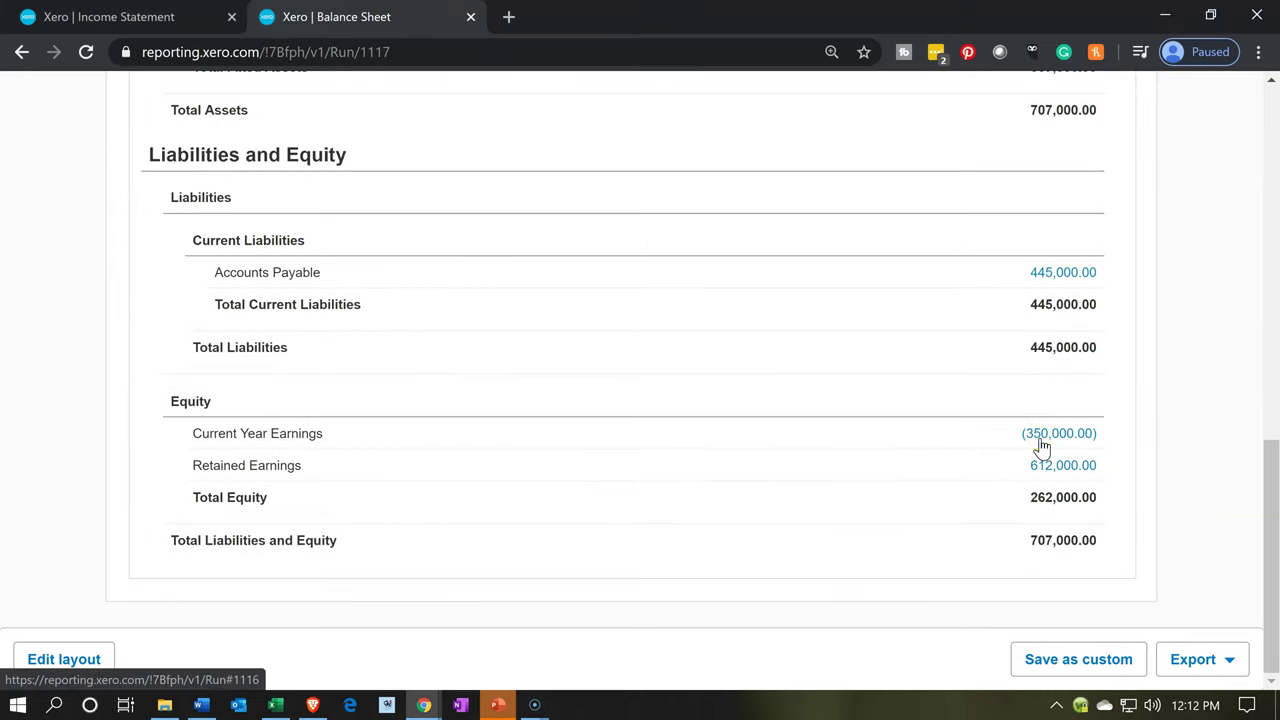
click(146, 17)
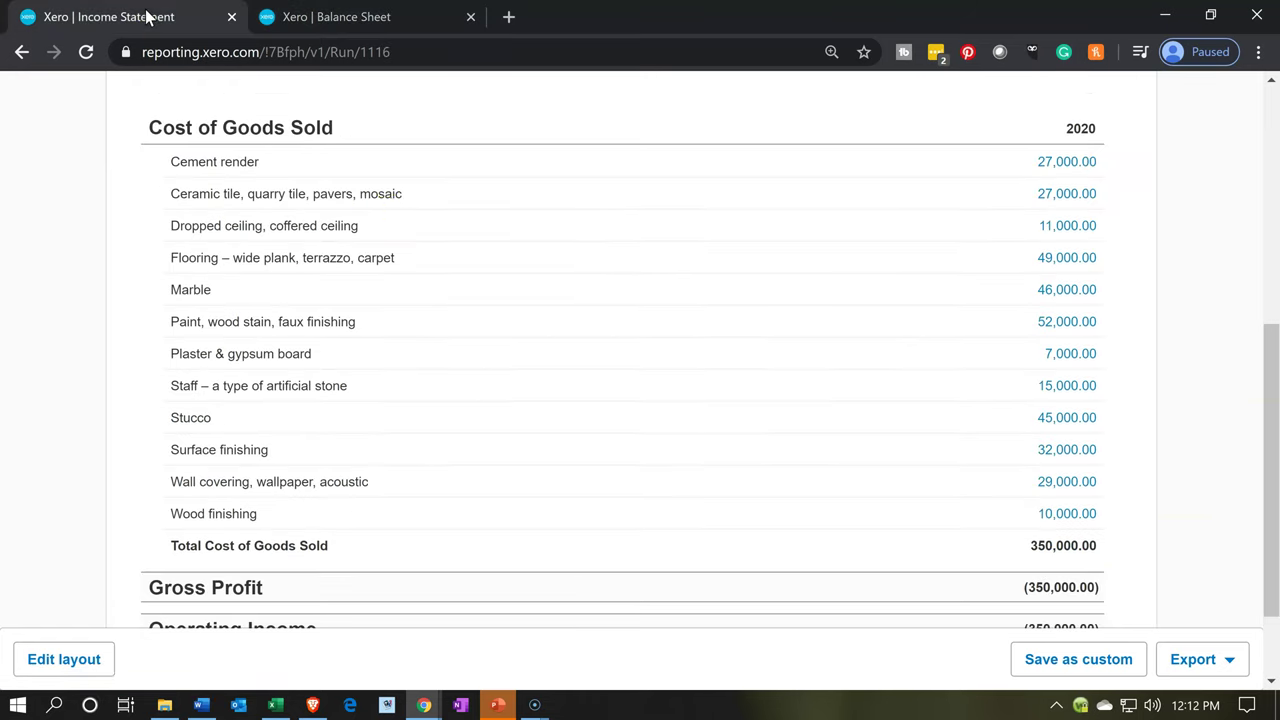
Drill into the Cement render account's 2020 transactions, examine the entries, and return to the Income Statement
click(1067, 163)
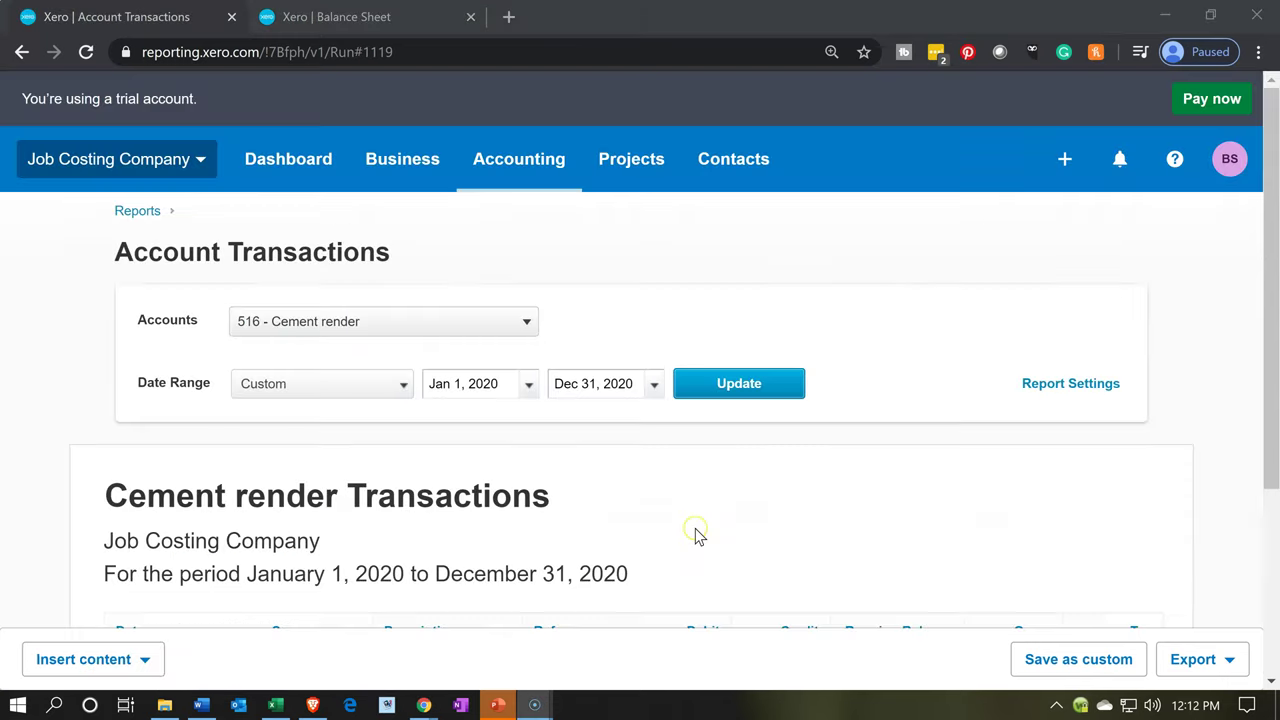
scroll(695, 530, down, 3)
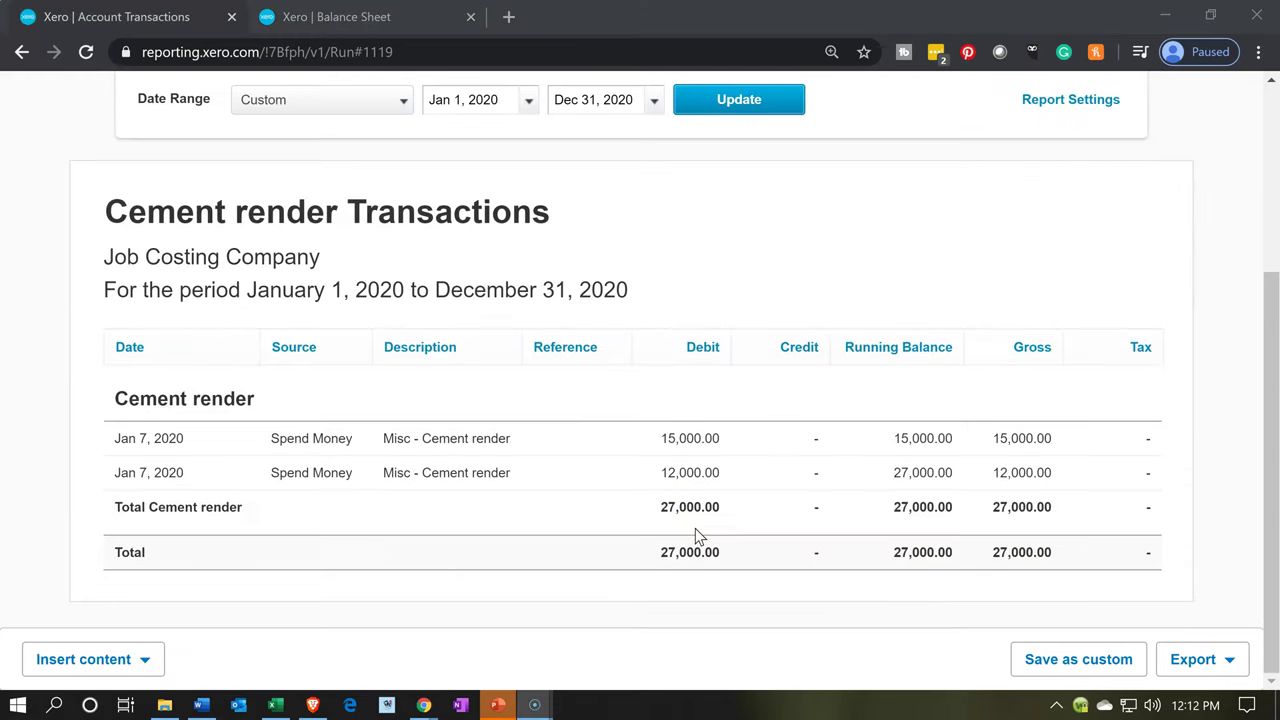
click(660, 474)
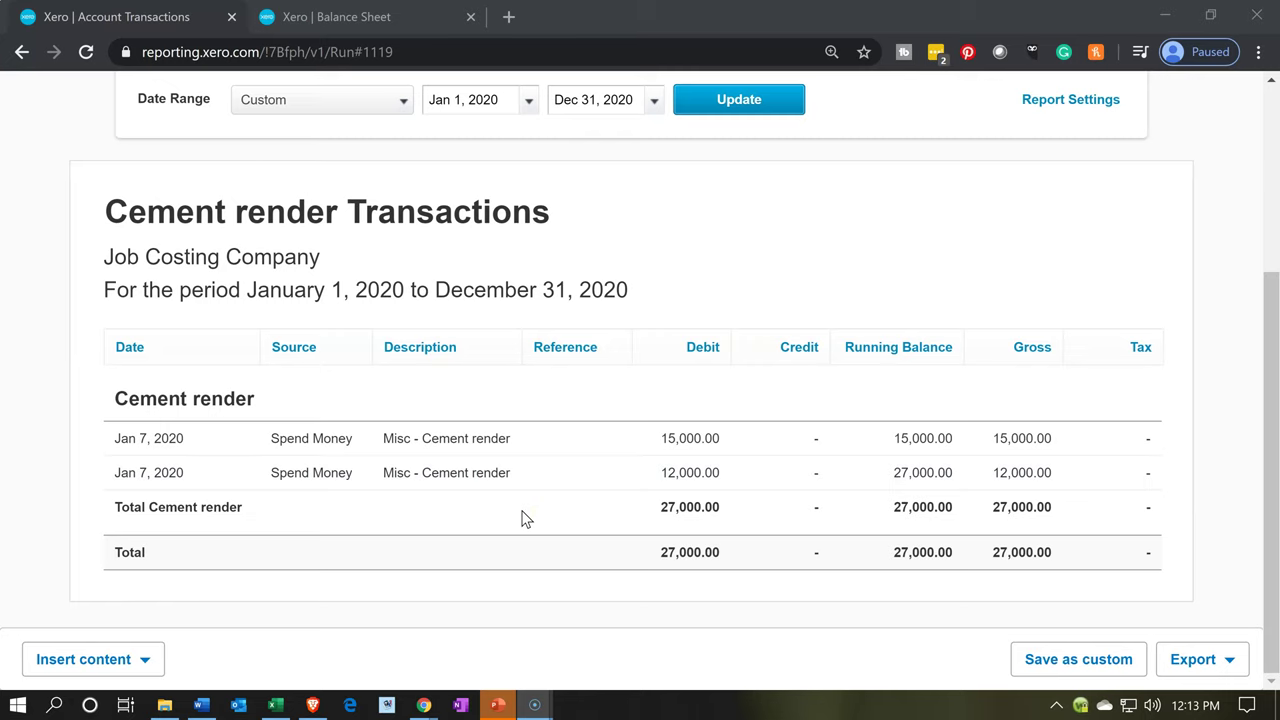
scroll(522, 517, up, 3)
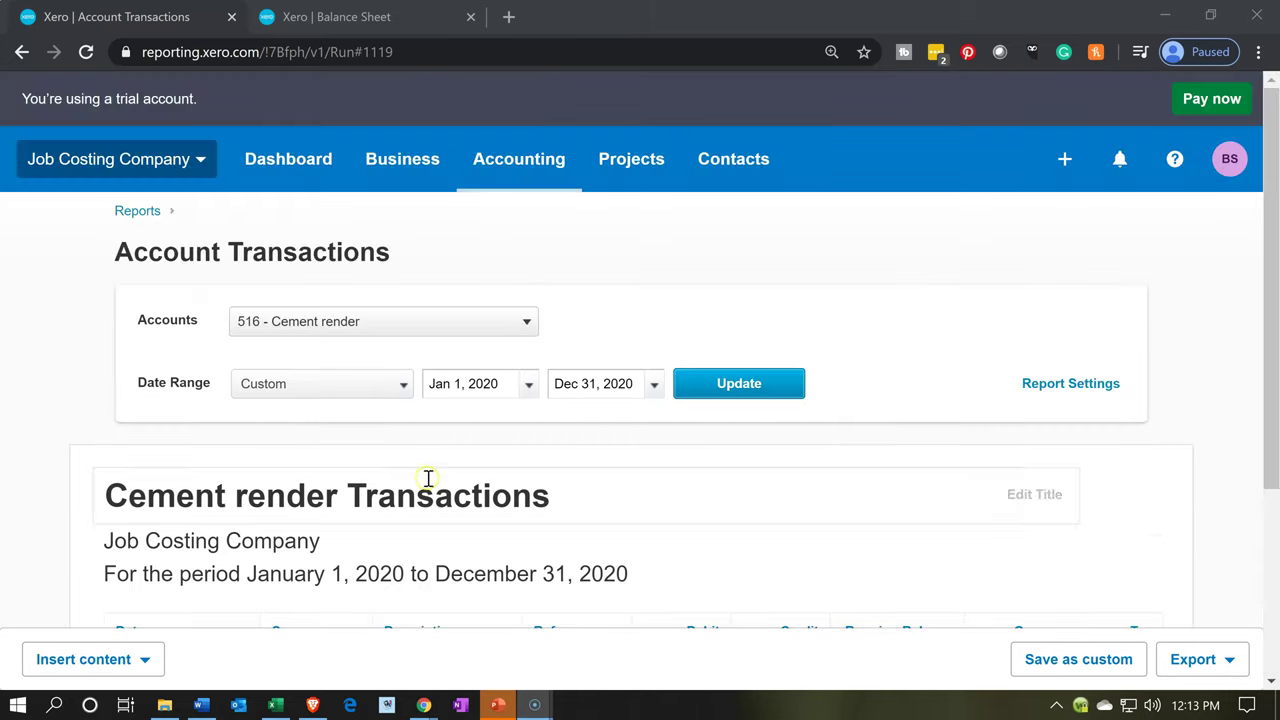
click(30, 89)
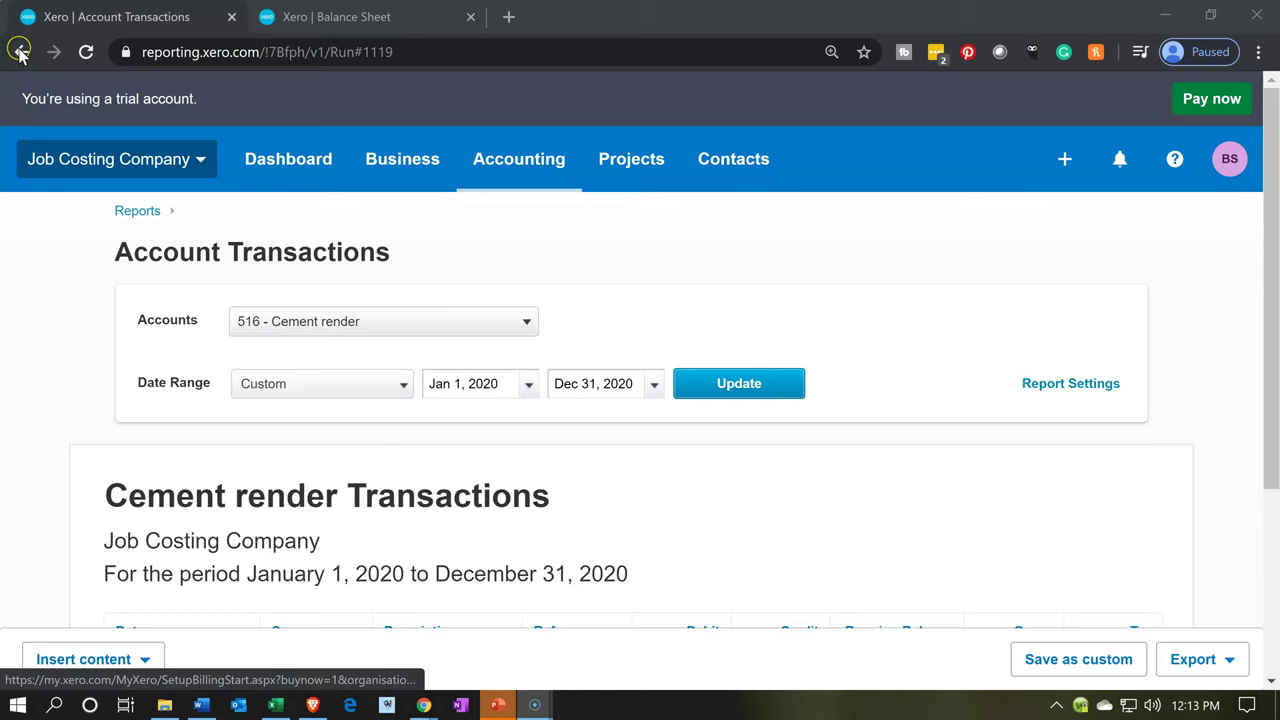
click(21, 52)
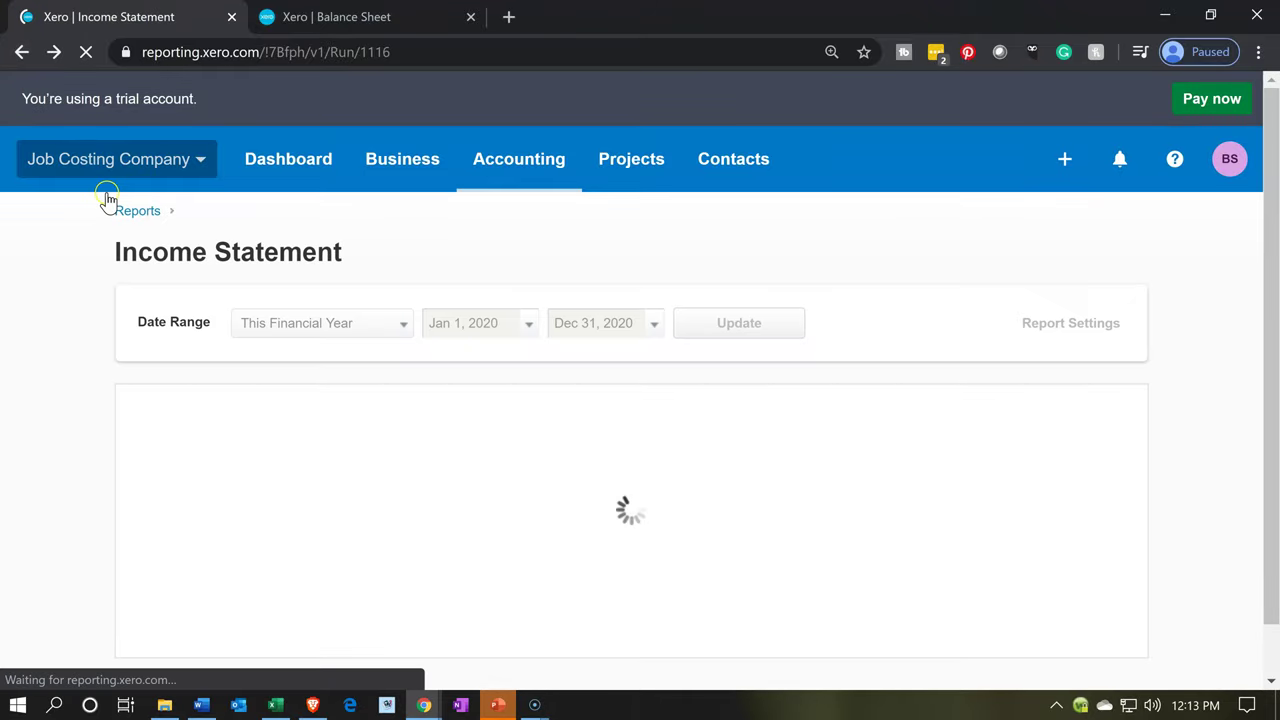
Duplicate the Income Statement browser tab and open the list of all projects in the original tab
right_click(173, 17)
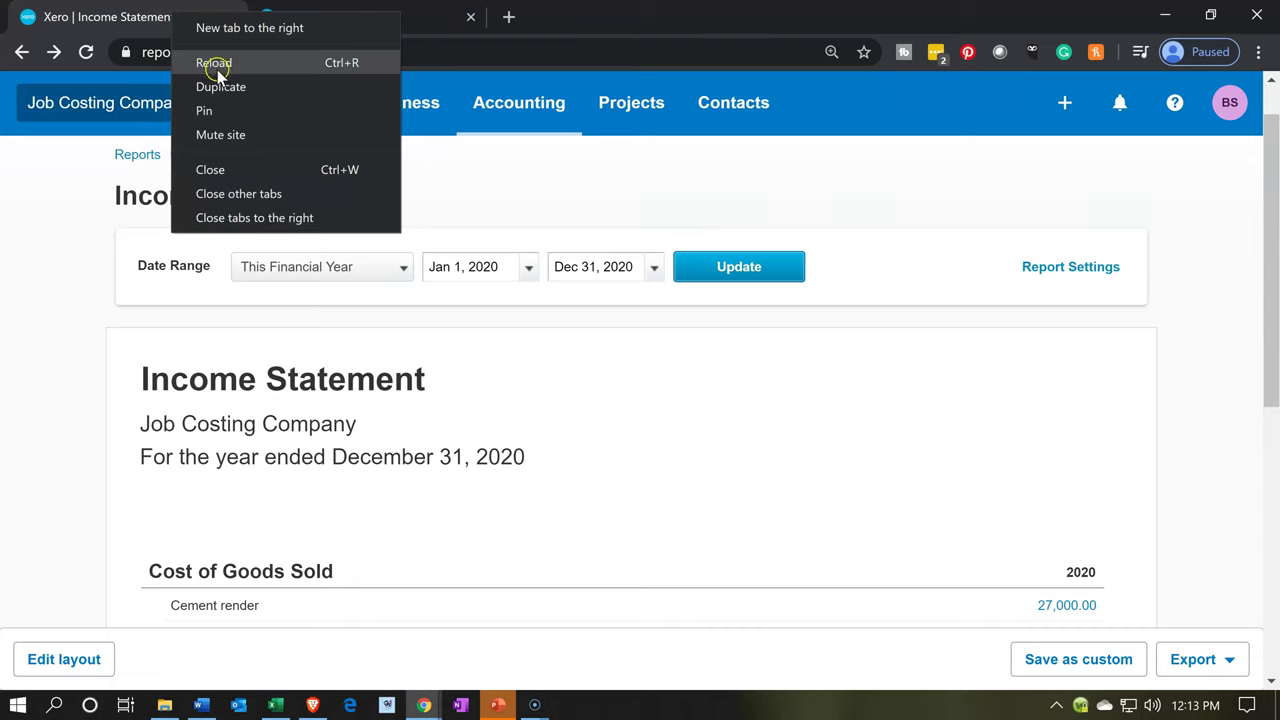
click(221, 87)
click(198, 18)
click(595, 105)
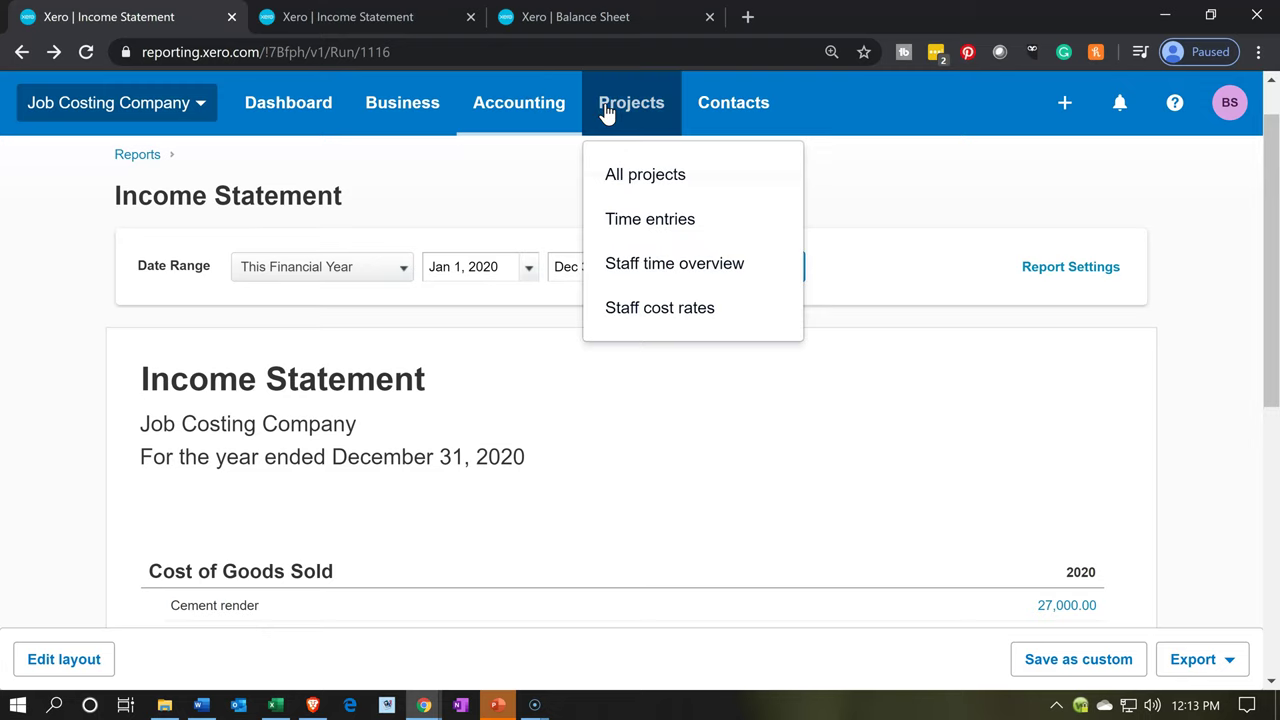
click(631, 175)
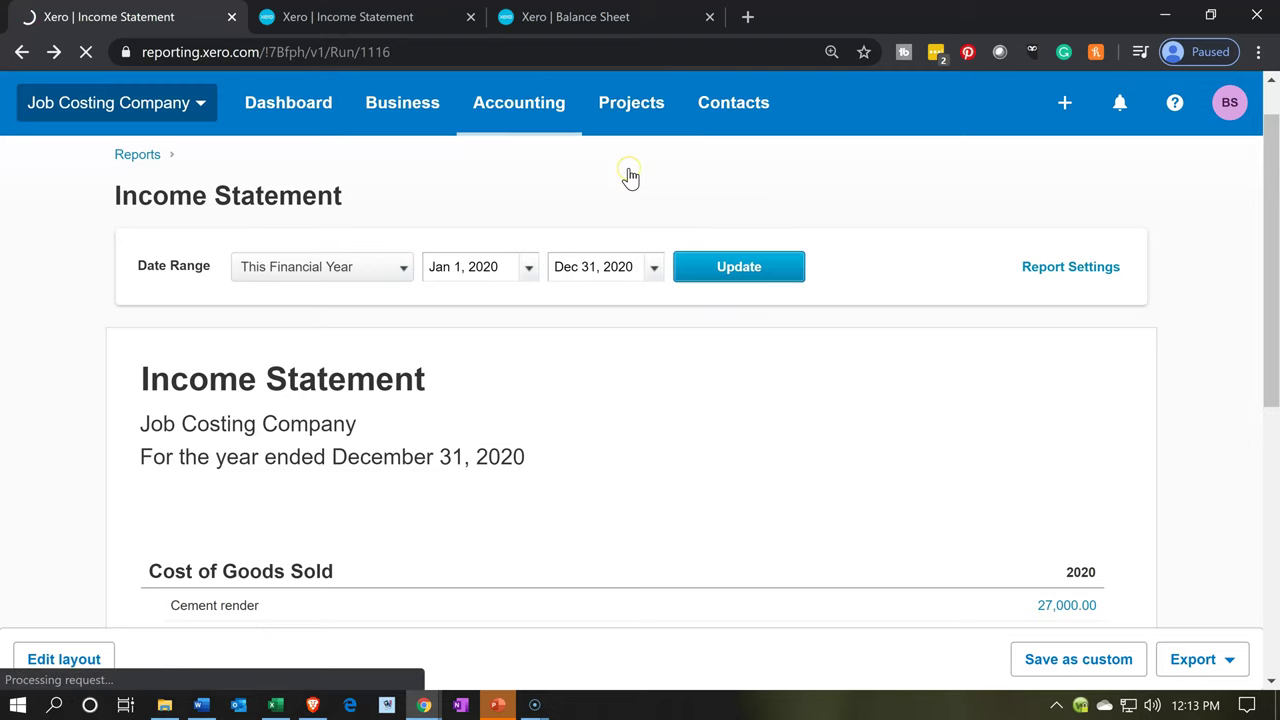
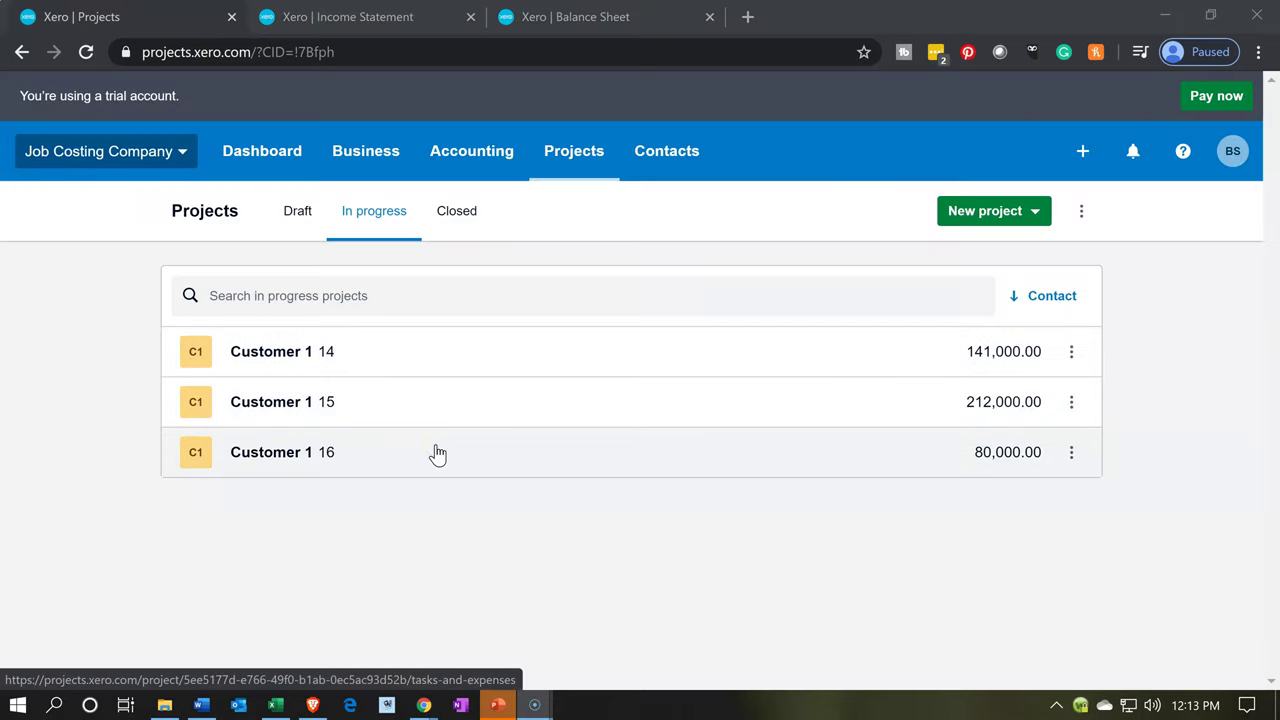
Open Customer 1's project 15 and review its list of assigned expenses
click(293, 447)
click(289, 410)
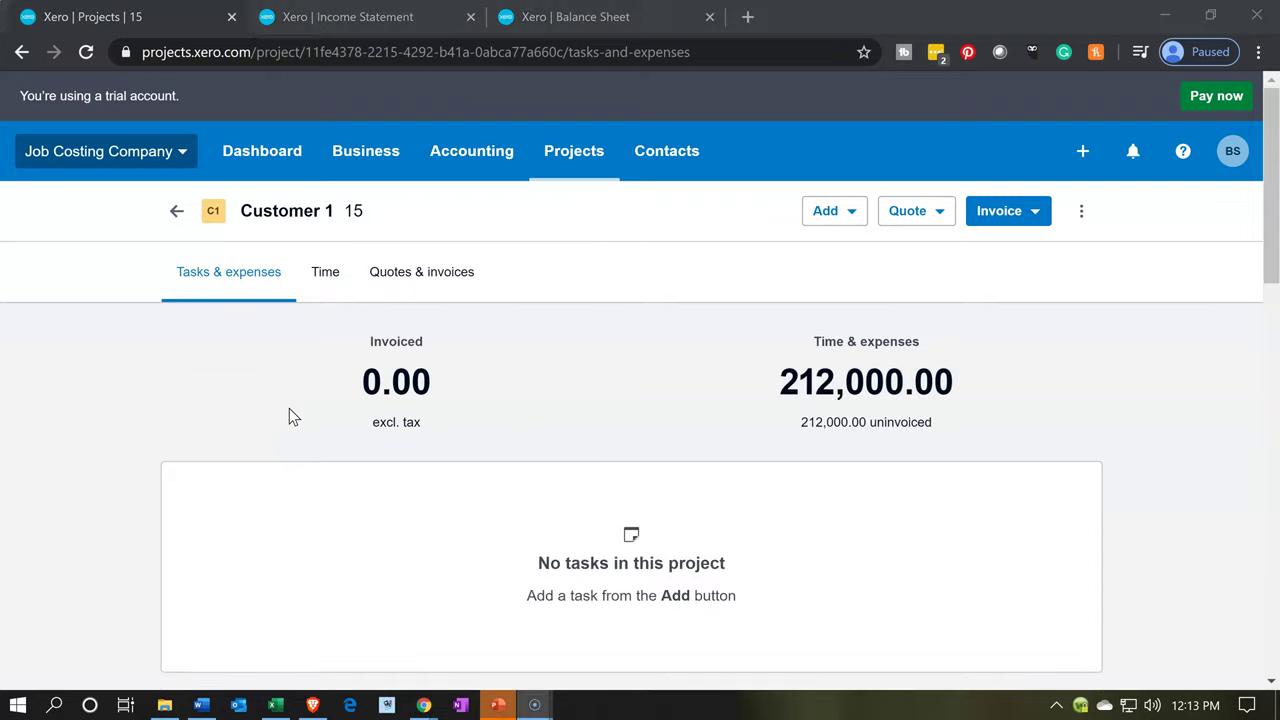
scroll(289, 410, down, 5)
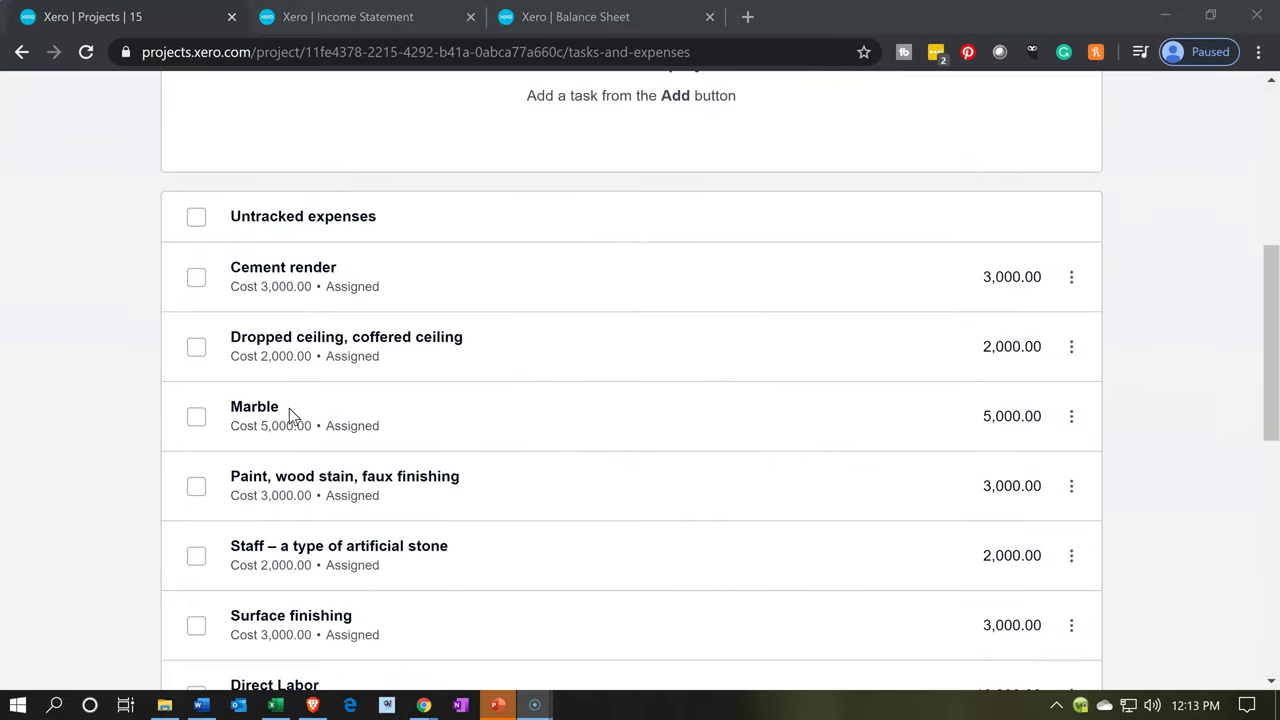
scroll(846, 400, down, 2)
scroll(885, 412, down, 2)
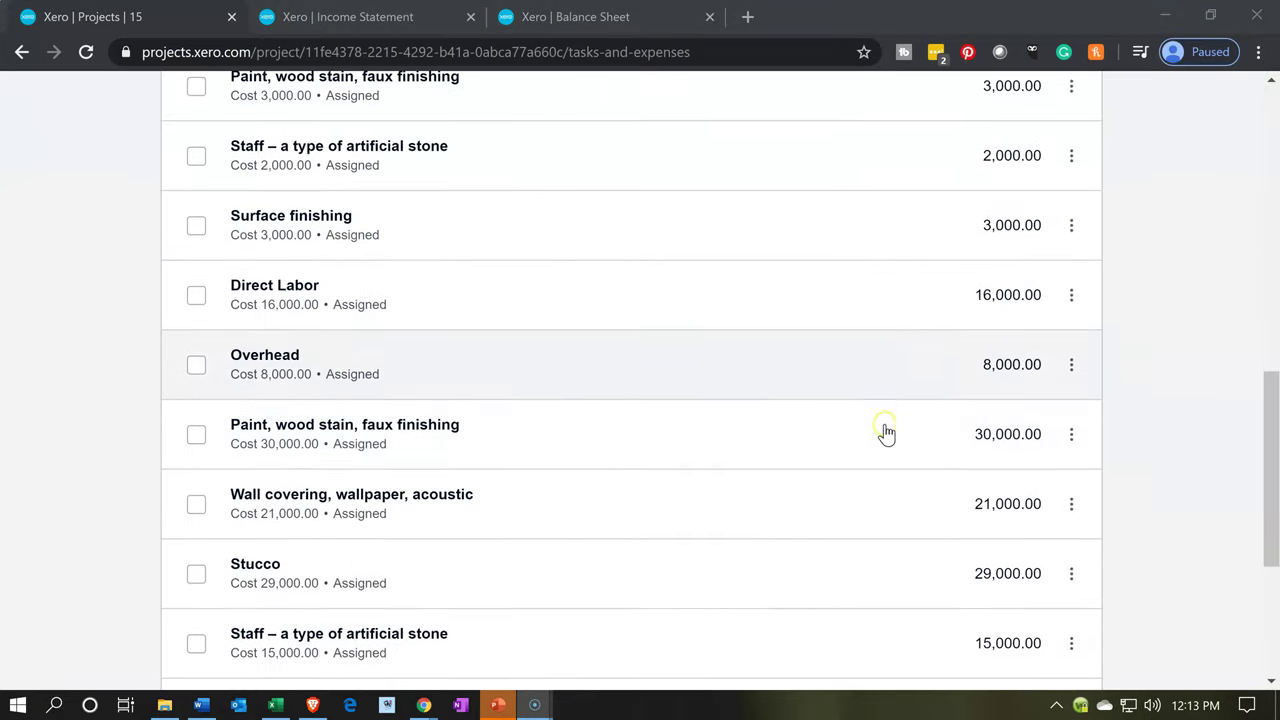
Open the 30,000.00 Paint, wood stain, faux finishing expense for editing, review its cost and charge details, and close it
click(1071, 436)
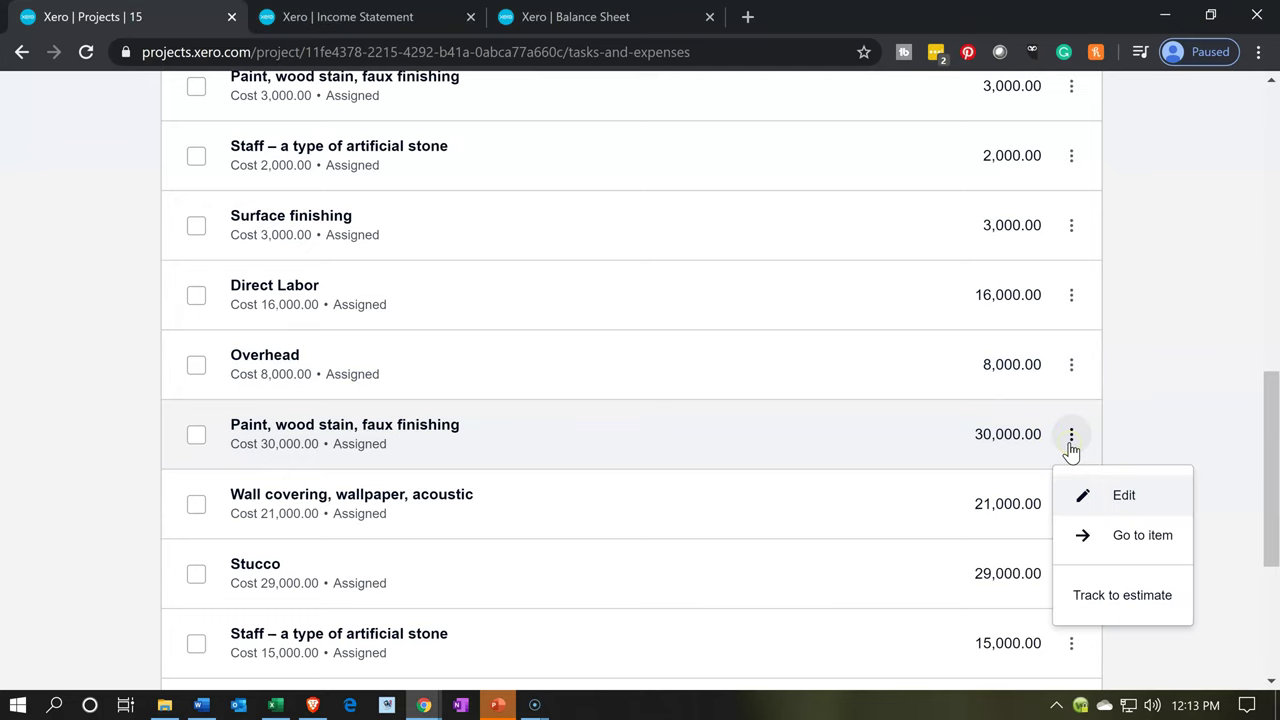
click(1099, 538)
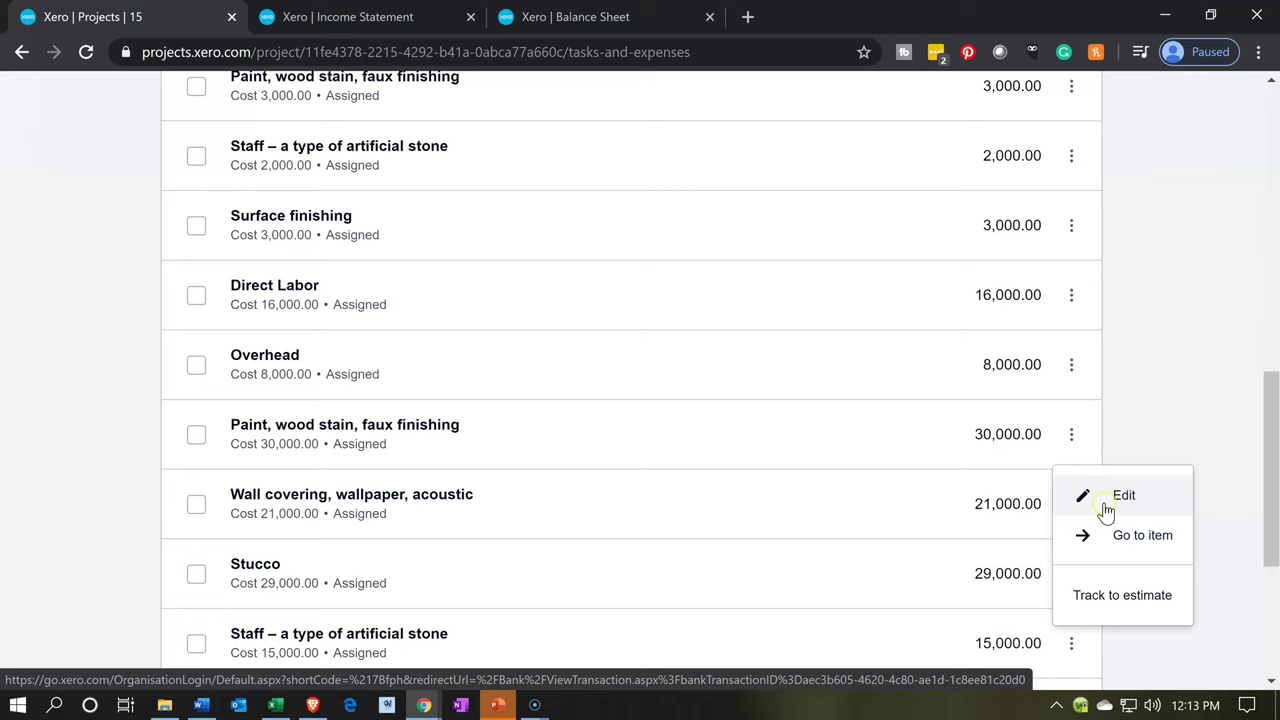
click(1111, 537)
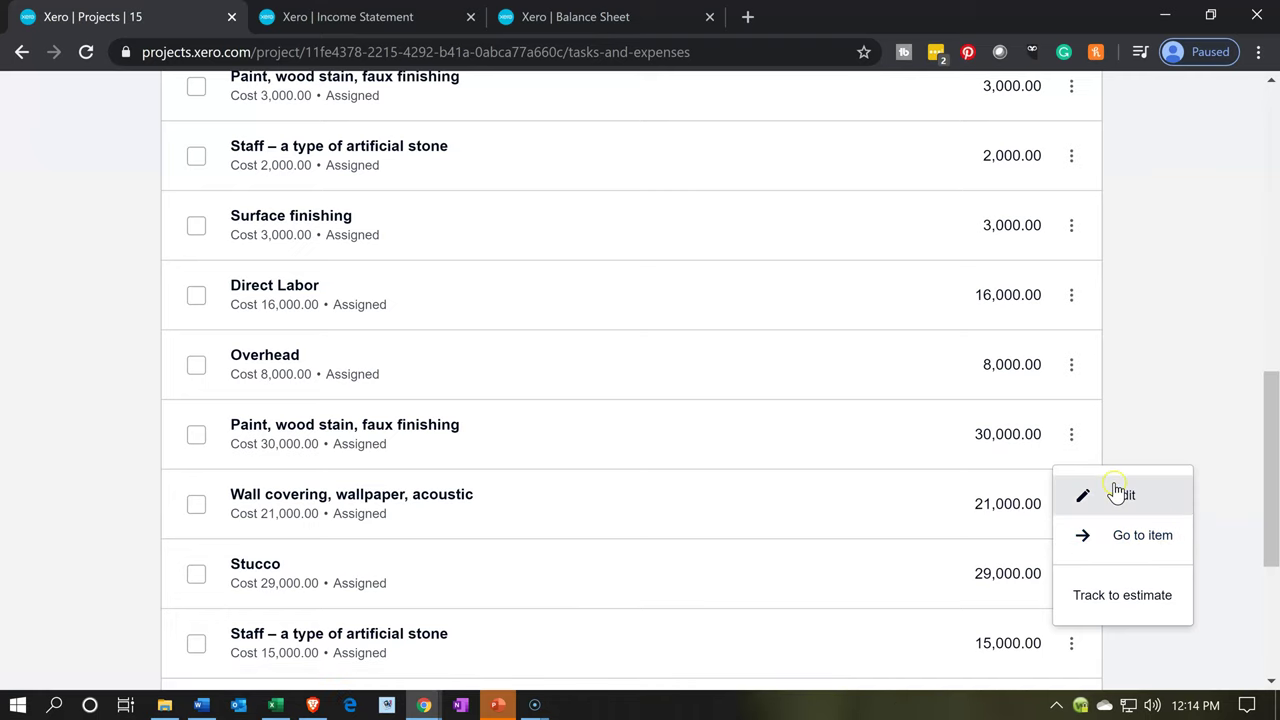
click(1116, 488)
scroll(603, 348, down, 2)
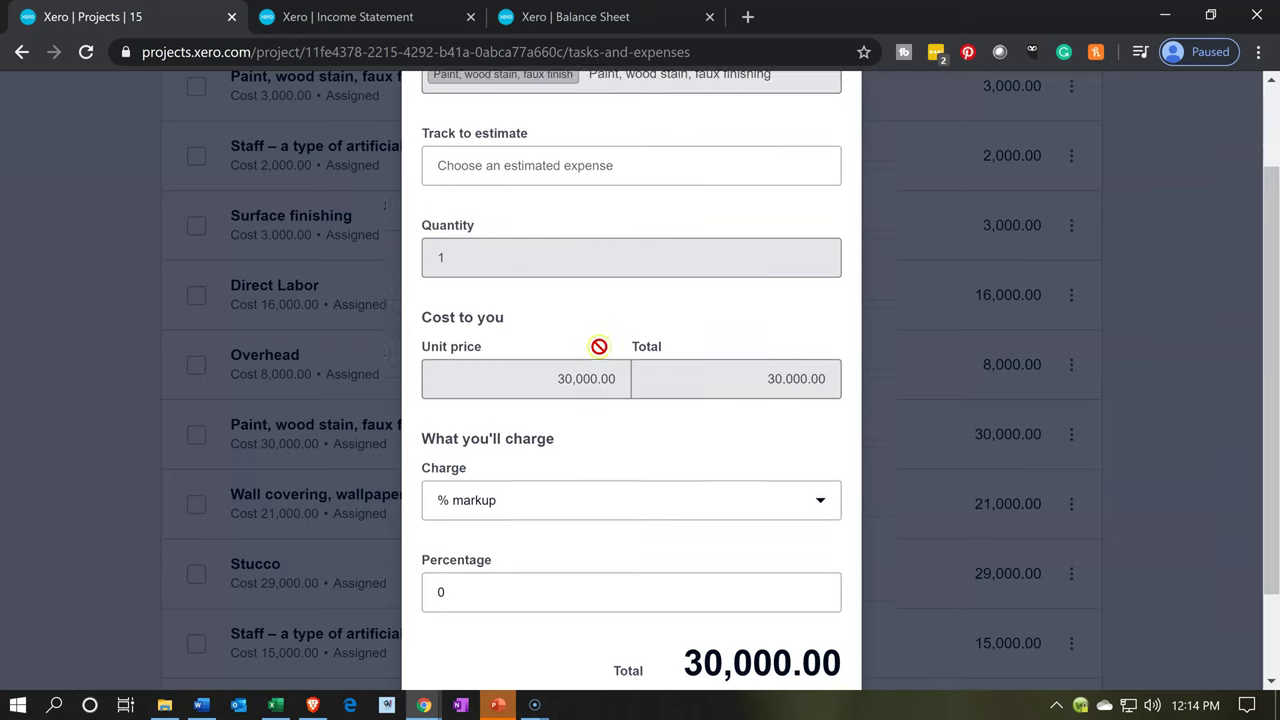
scroll(601, 352, up, 1)
scroll(640, 278, up, 2)
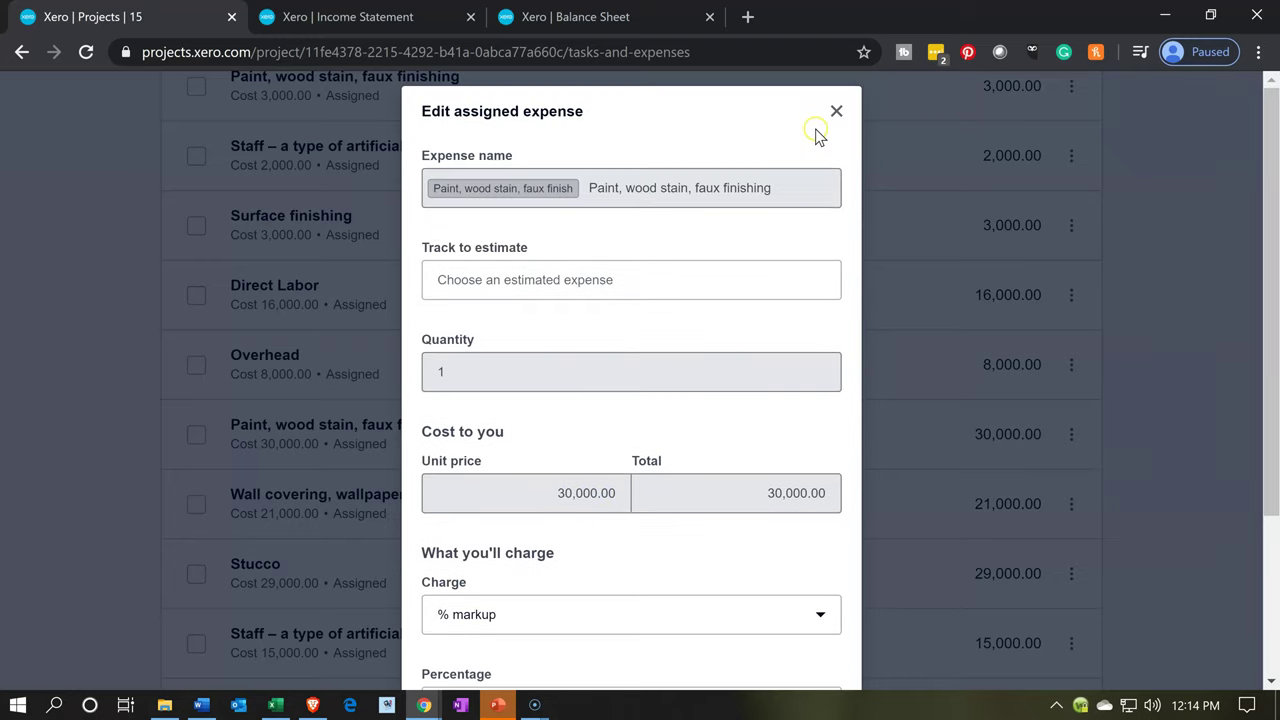
click(834, 112)
Leave project 15 and open the Project Details report from the accounting reports list
scroll(760, 389, up, 9)
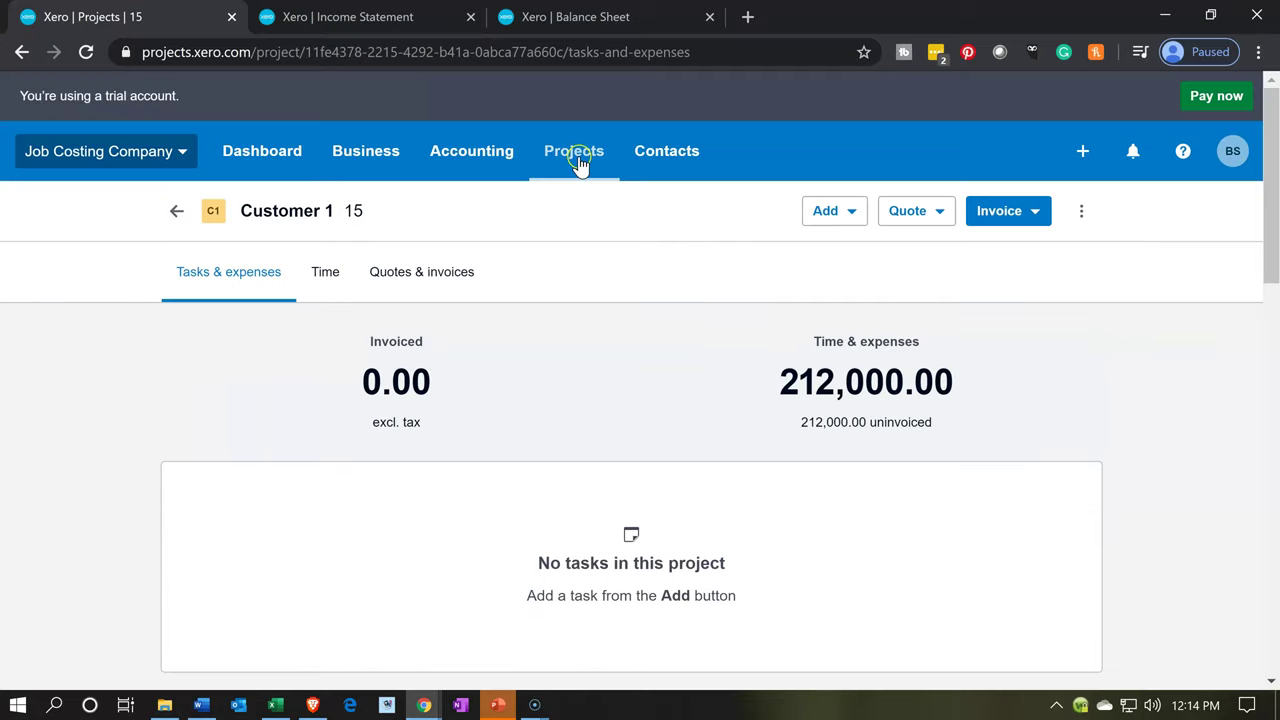
click(497, 160)
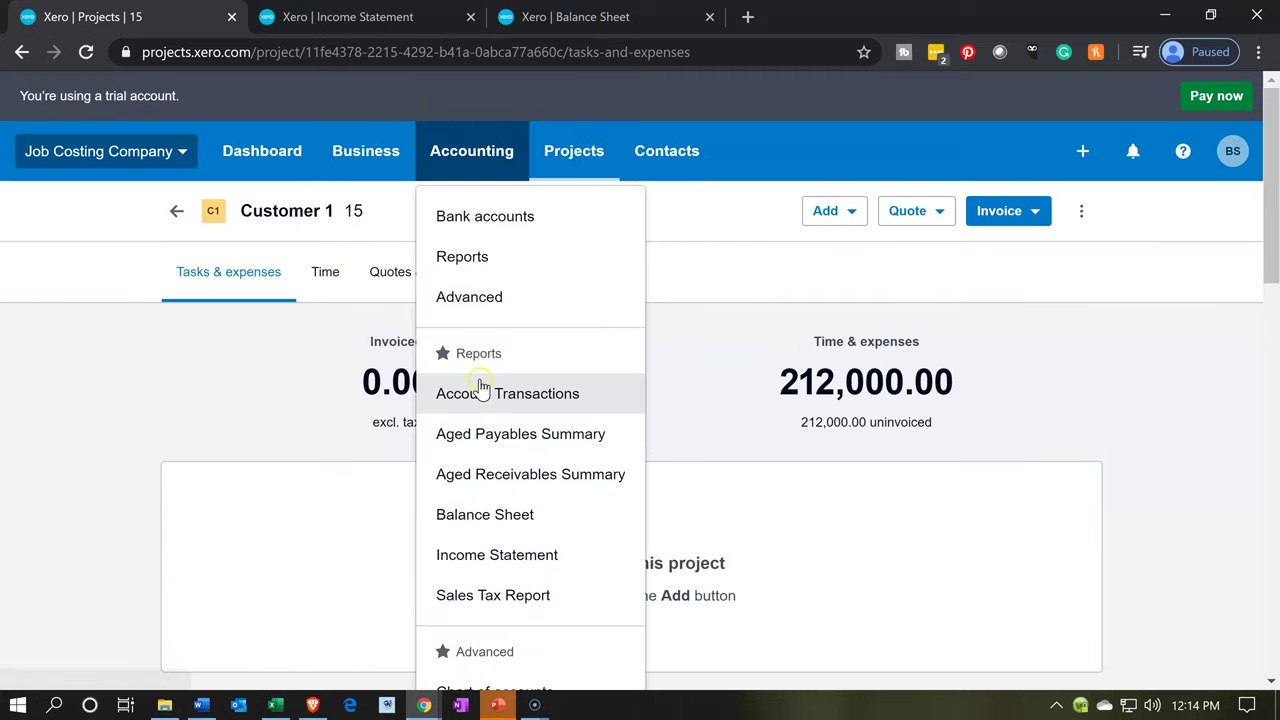
click(459, 260)
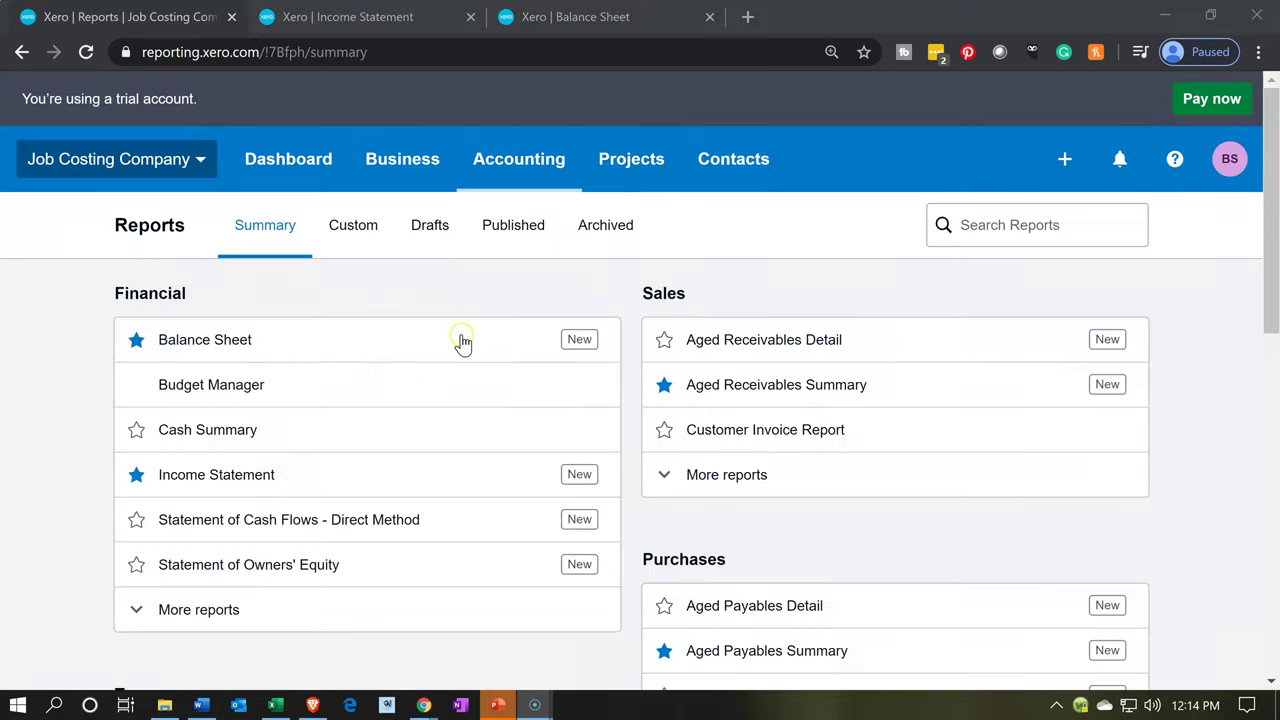
scroll(460, 340, down, 7)
scroll(463, 343, down, 1)
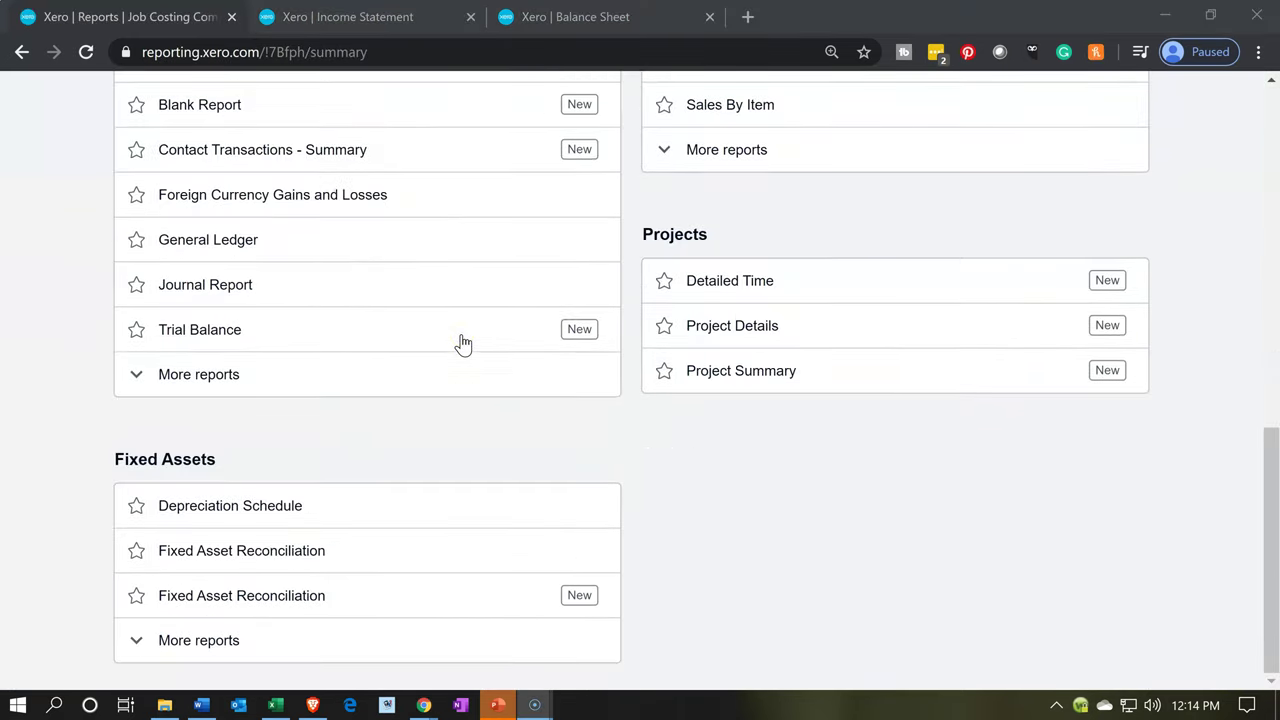
click(733, 326)
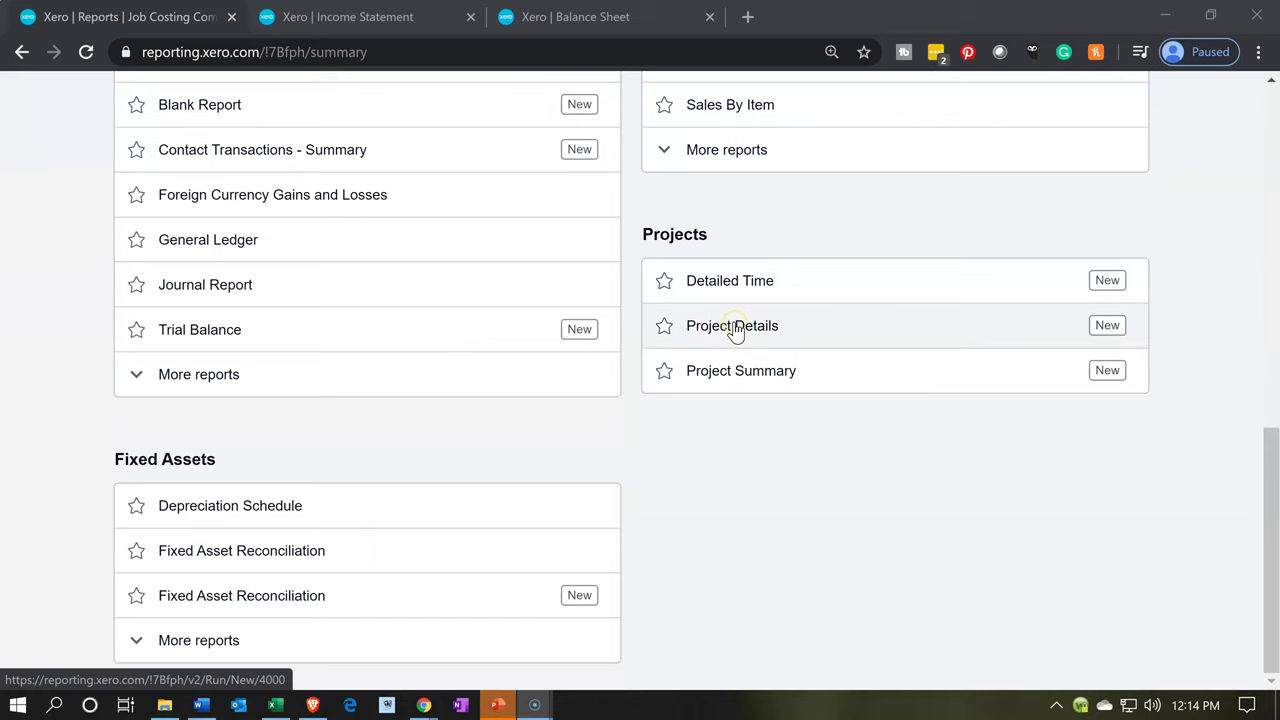
click(733, 326)
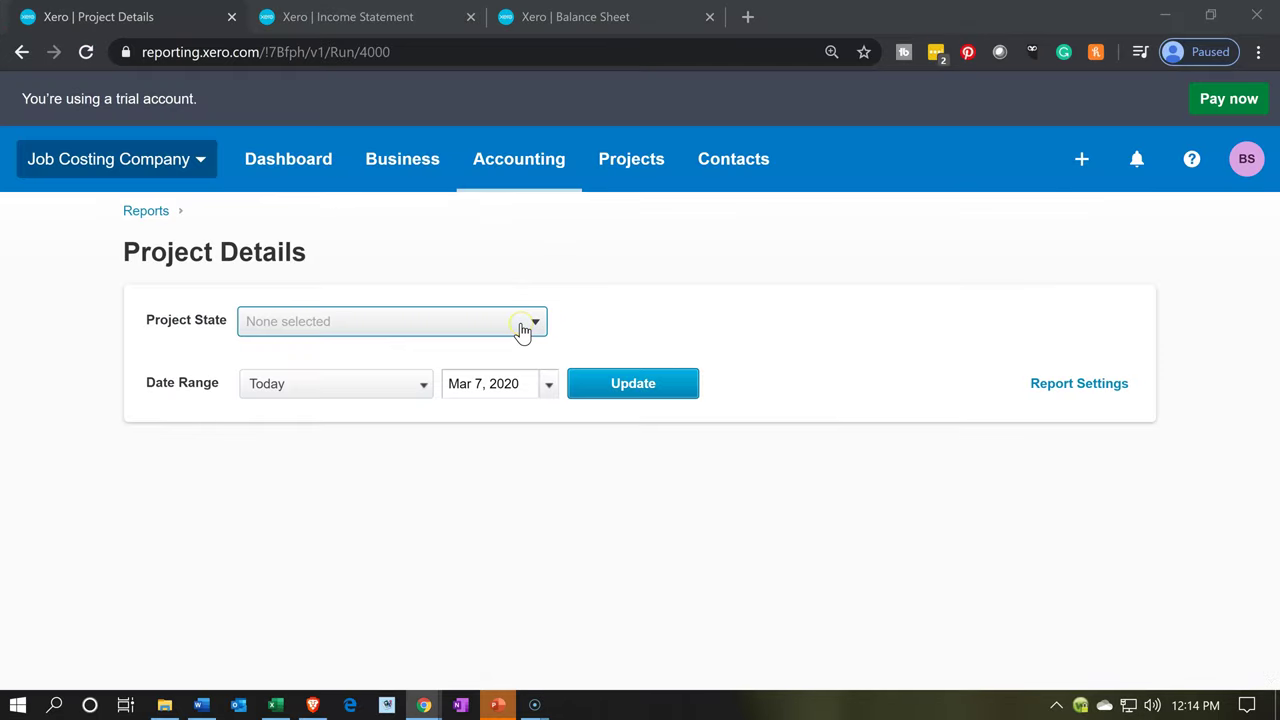
Run the Project Details report for All project states and review the costs of each job down to the grand total
click(522, 330)
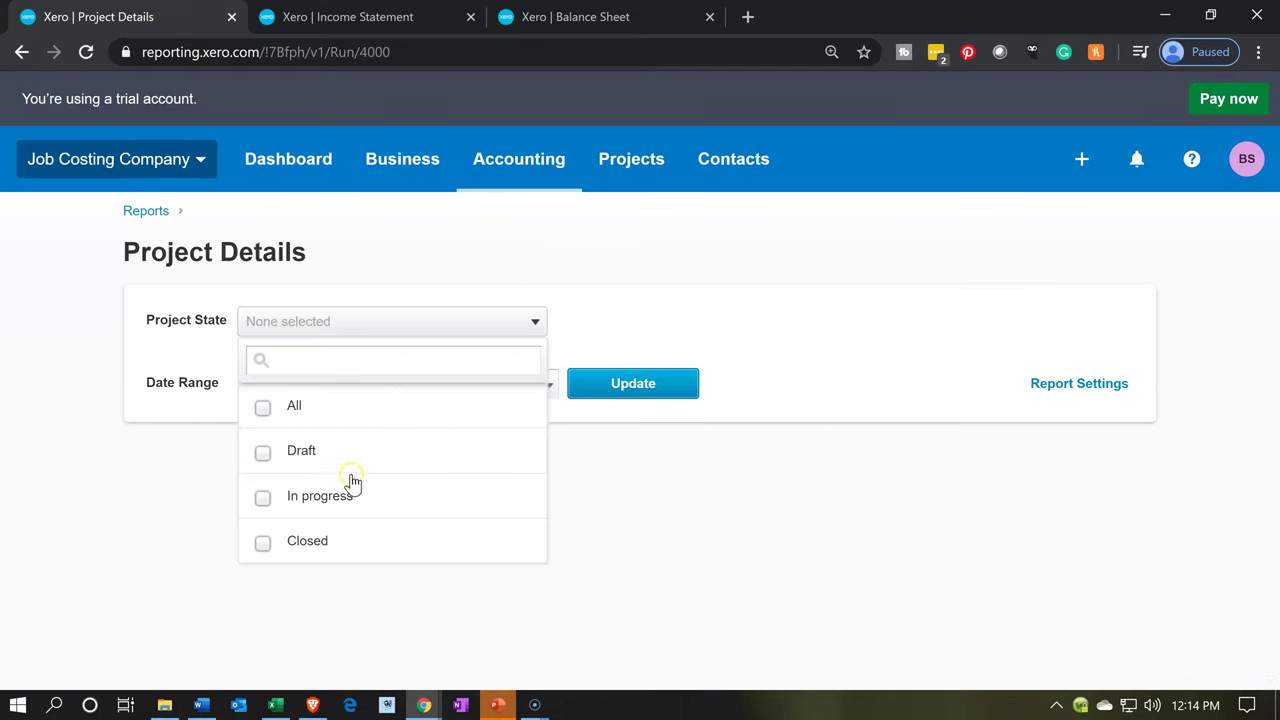
click(264, 409)
click(678, 455)
click(645, 392)
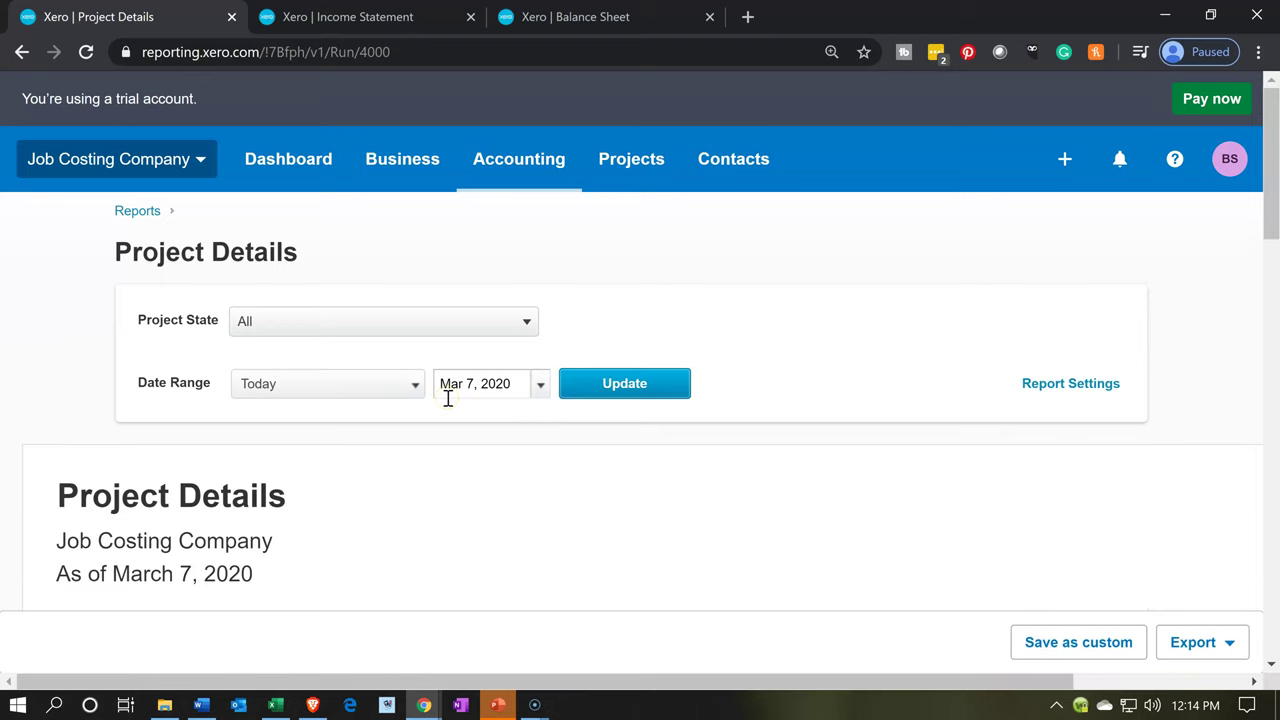
scroll(448, 398, down, 5)
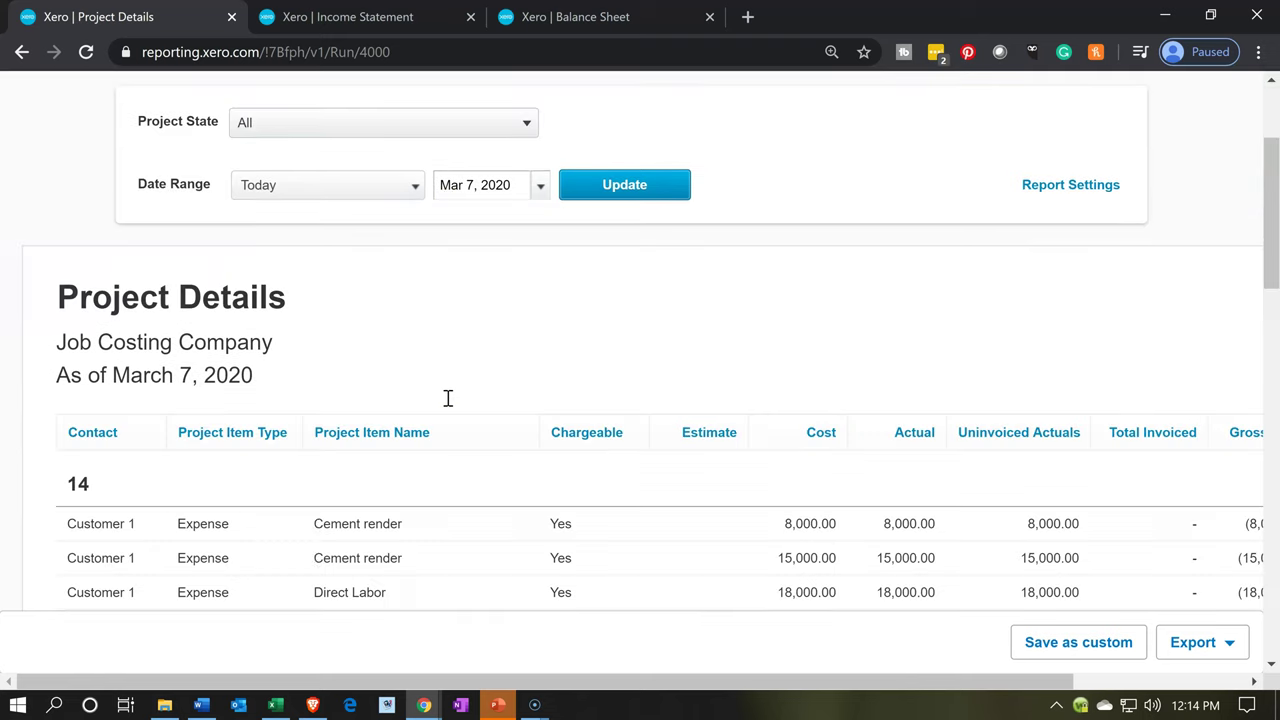
scroll(448, 405, down, 9)
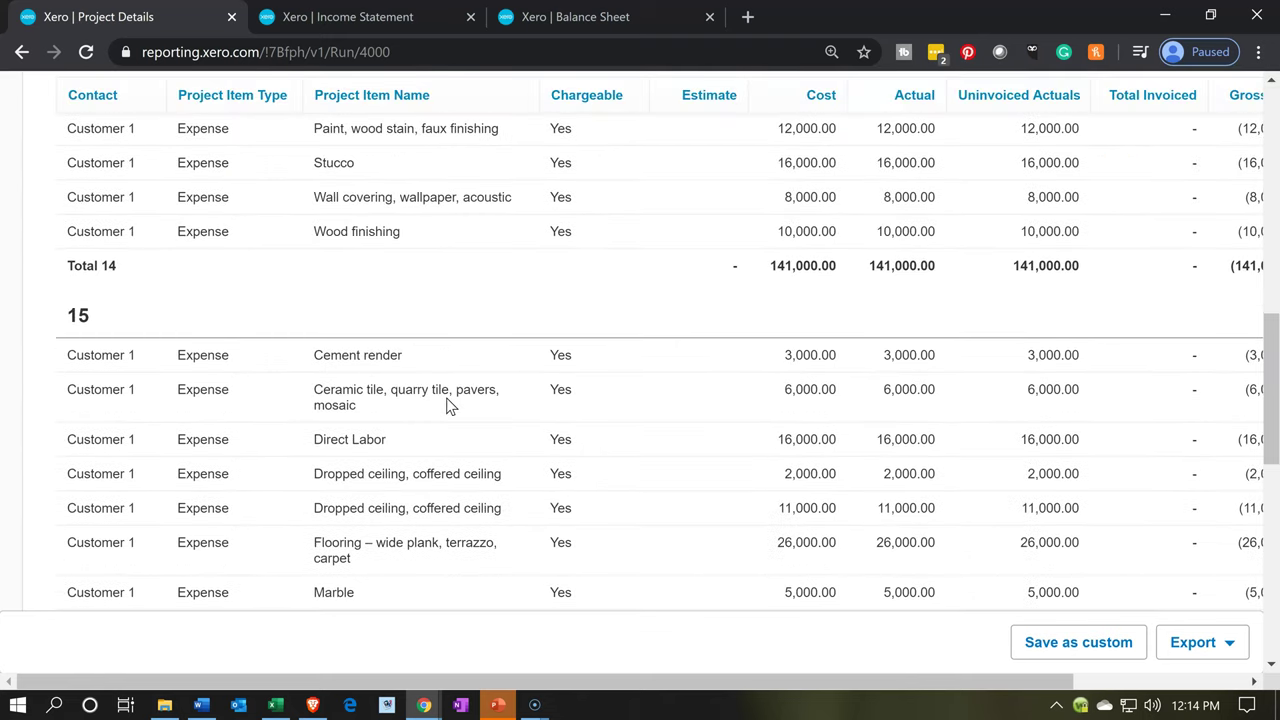
scroll(448, 404, down, 3)
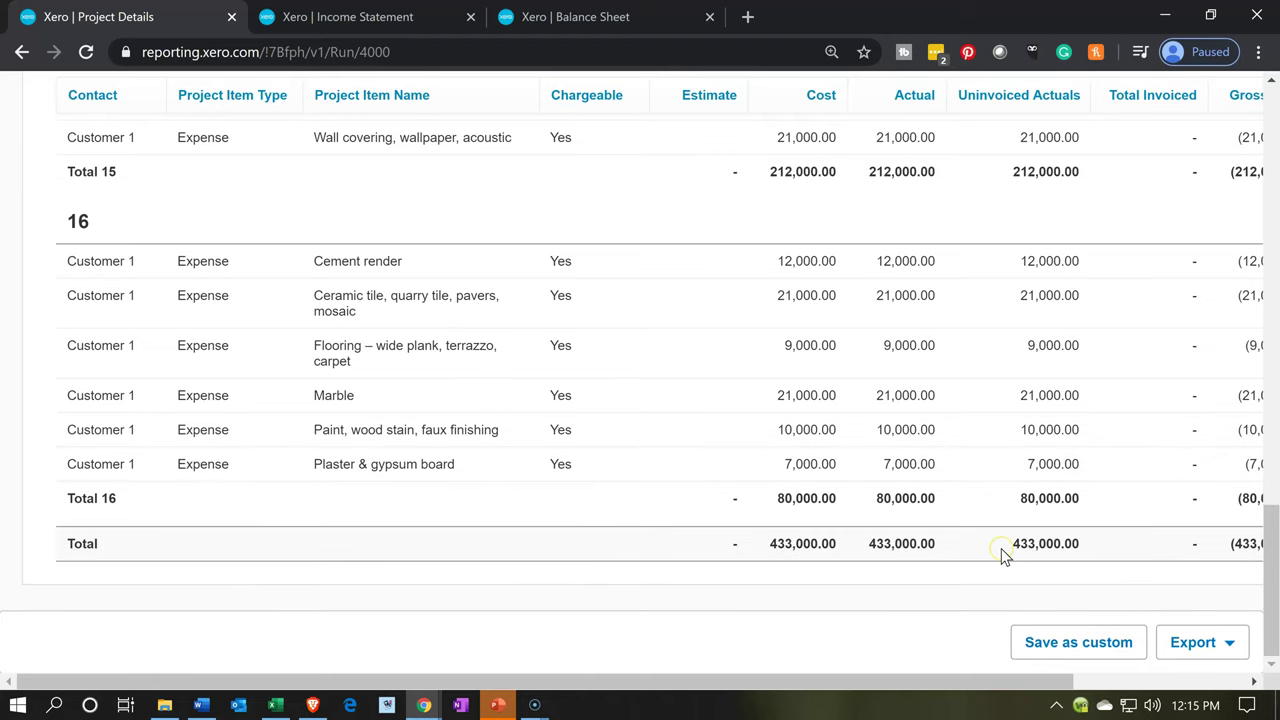
Switch to the Excel job cost workbook, inspect the Total Open Jobs formula in cell Z17, and return to the Xero report
click(274, 703)
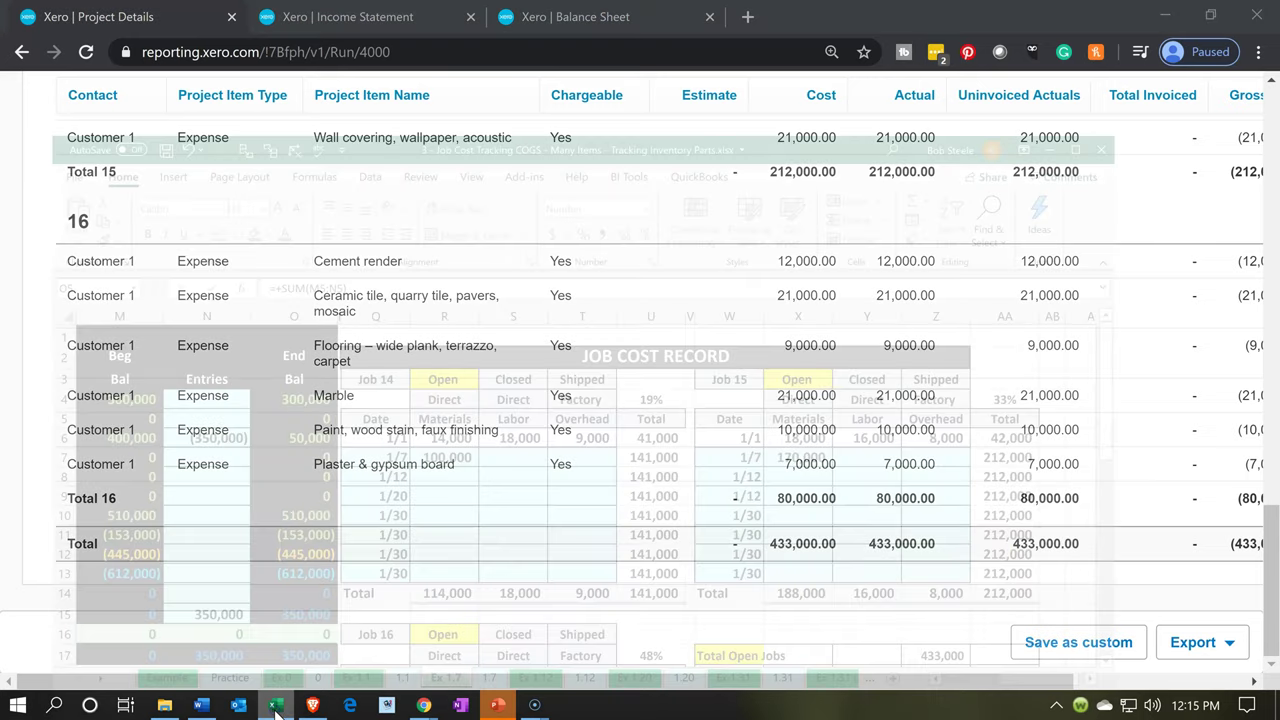
click(952, 528)
scroll(952, 528, down, 2)
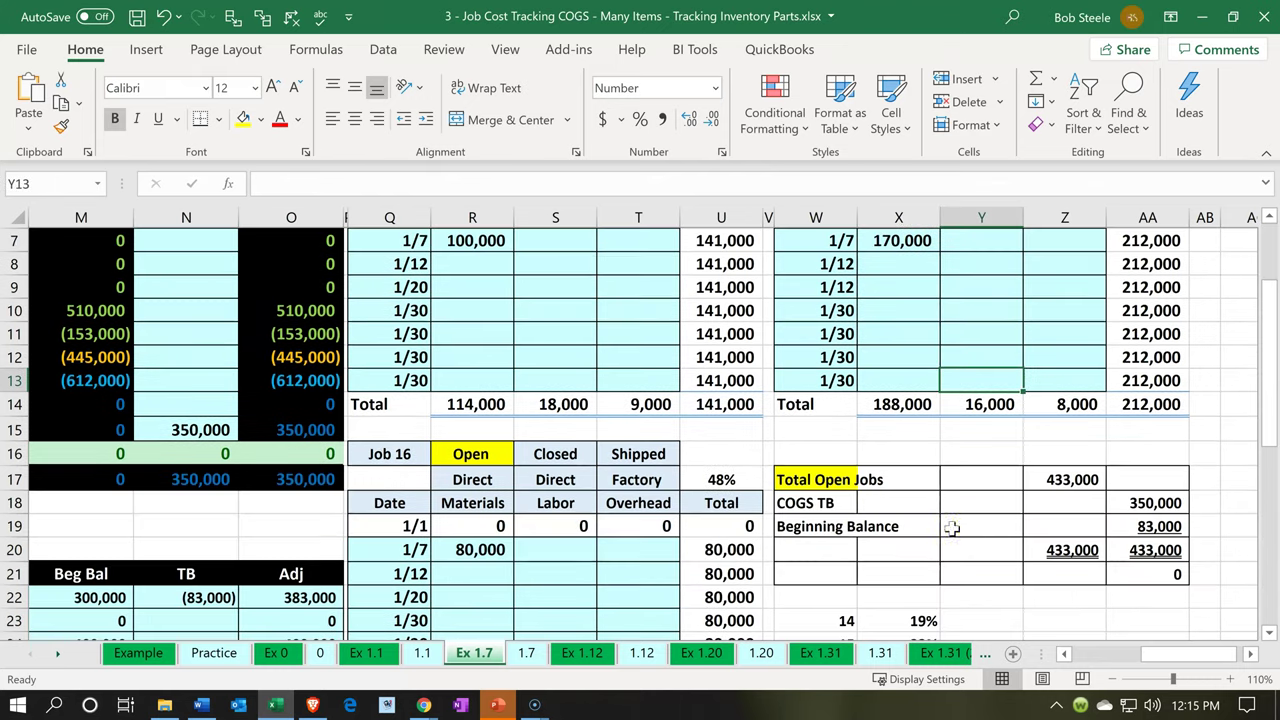
double_click(1072, 472)
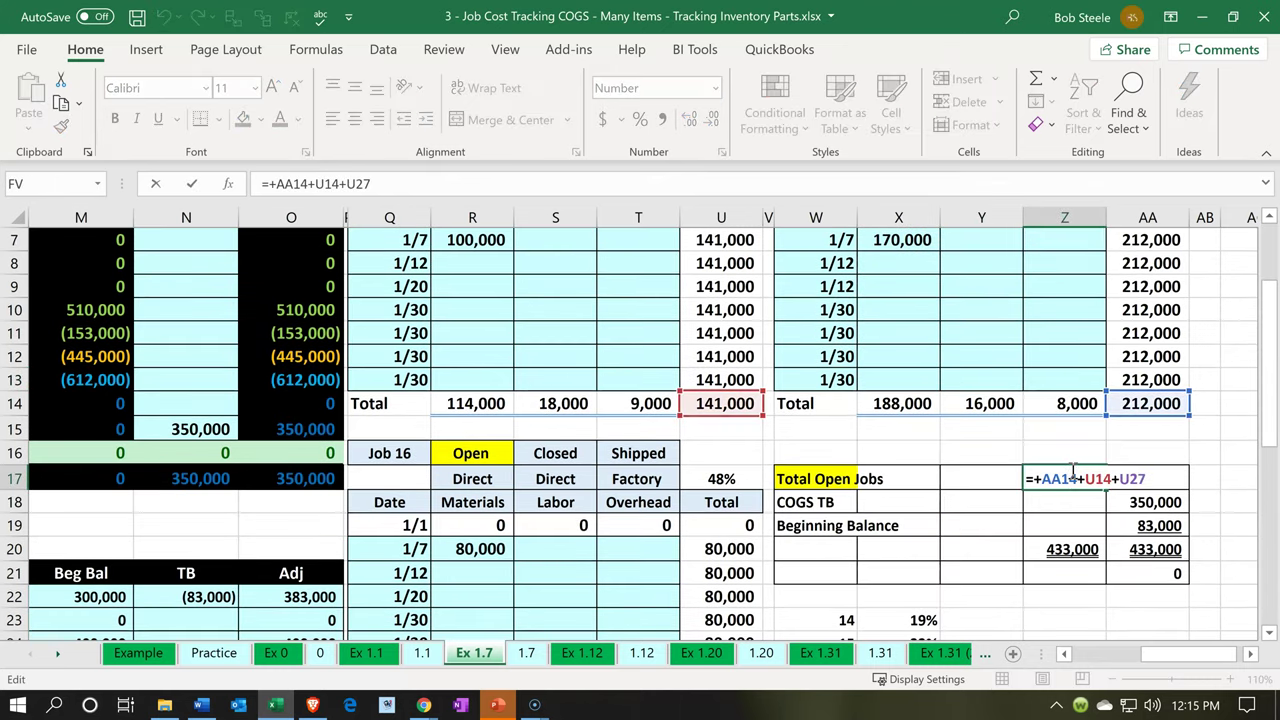
key(Return)
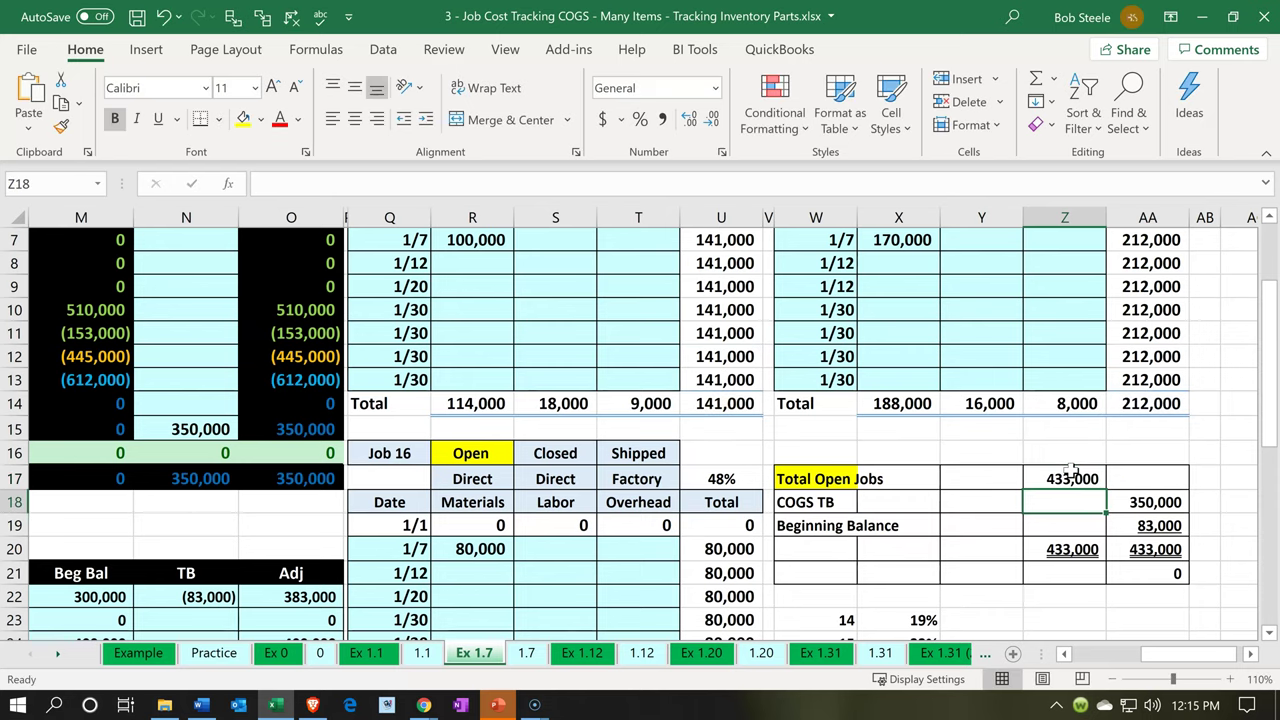
click(1196, 20)
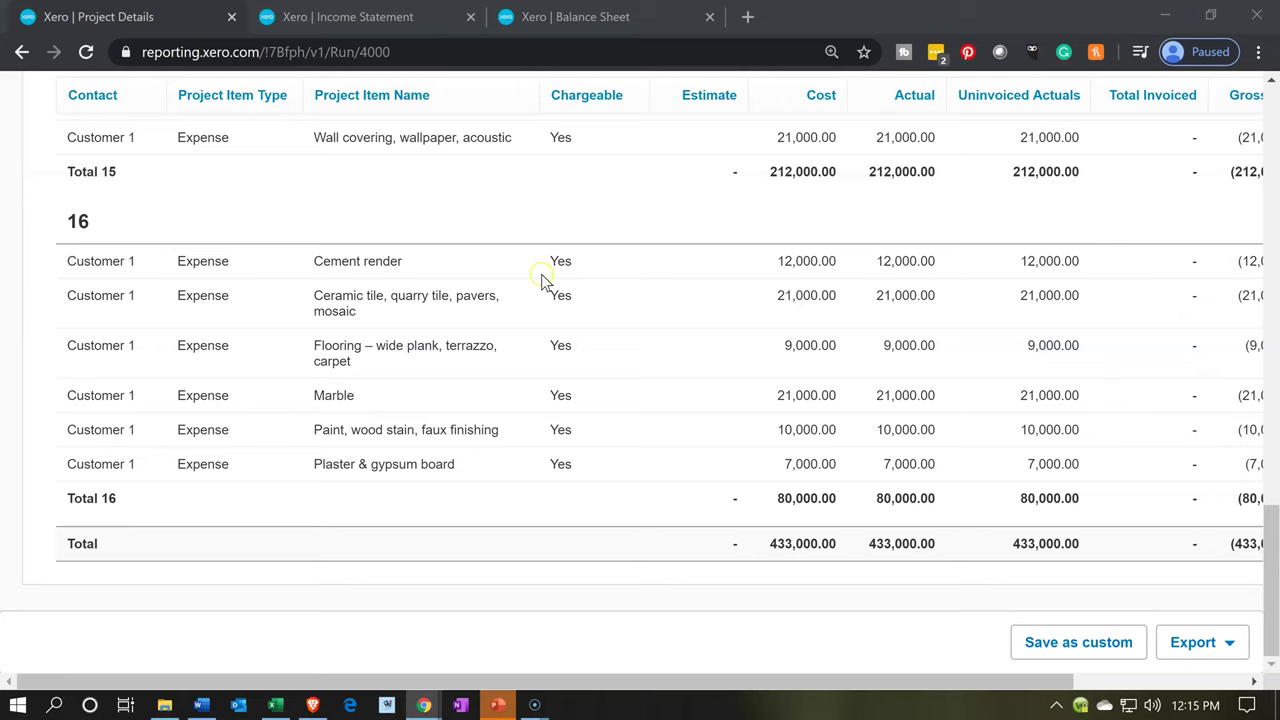
Check Total Cost of Goods Sold and Net Income on the Income Statement, and return to the Project Details report
click(400, 14)
scroll(615, 380, down, 1)
scroll(621, 397, down, 5)
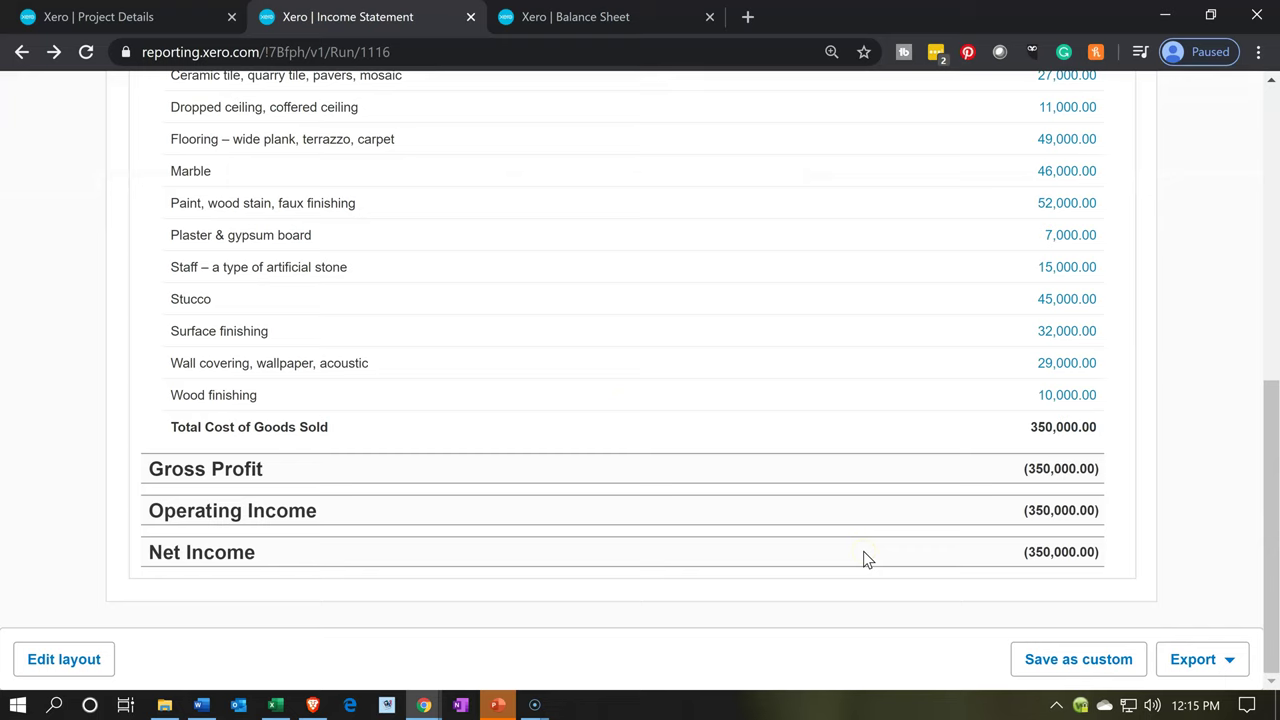
click(831, 512)
click(178, 20)
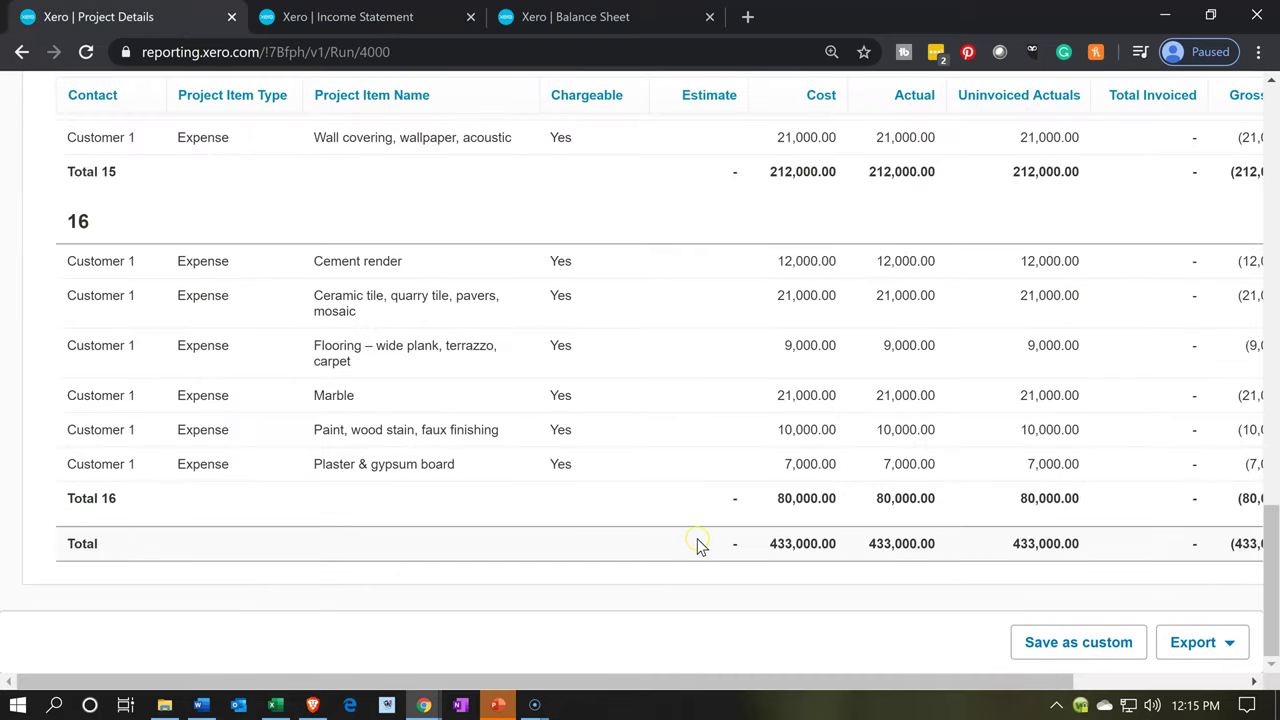
Add the Date column to the Project Details report through its report settings and update the report
scroll(700, 546, up, 10)
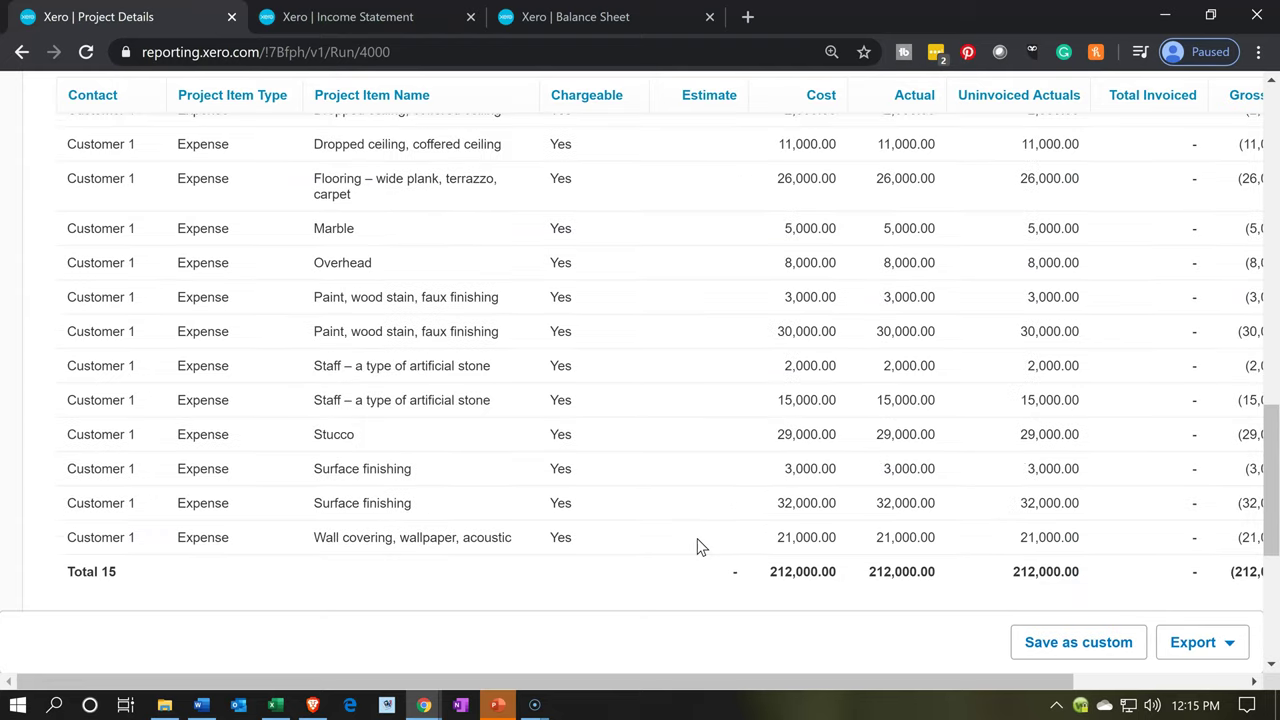
scroll(700, 546, up, 10)
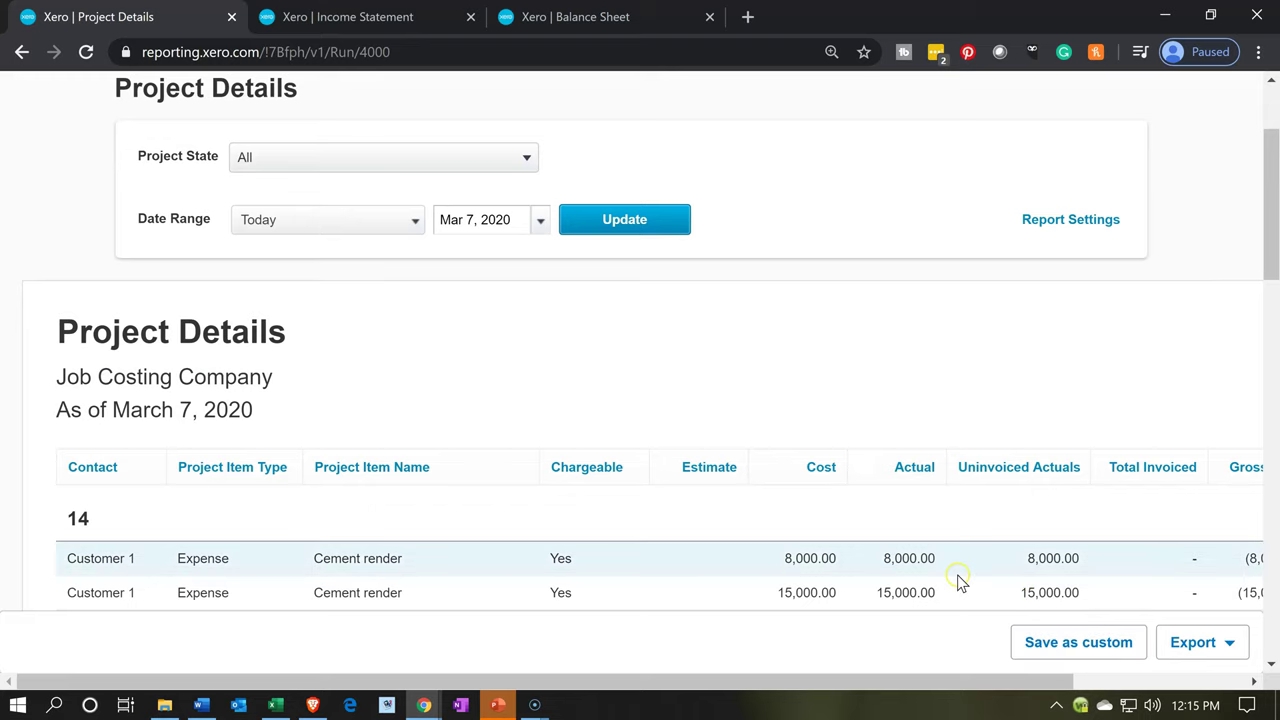
click(1067, 224)
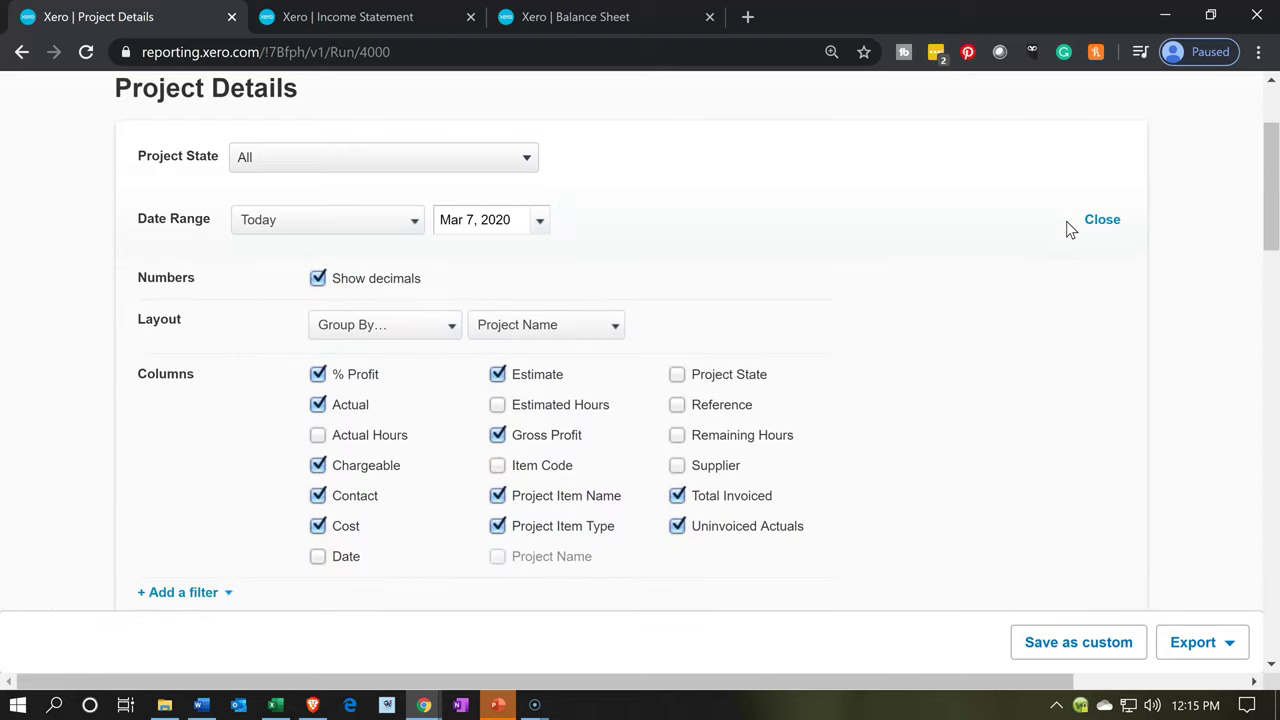
click(318, 557)
scroll(1104, 514, down, 2)
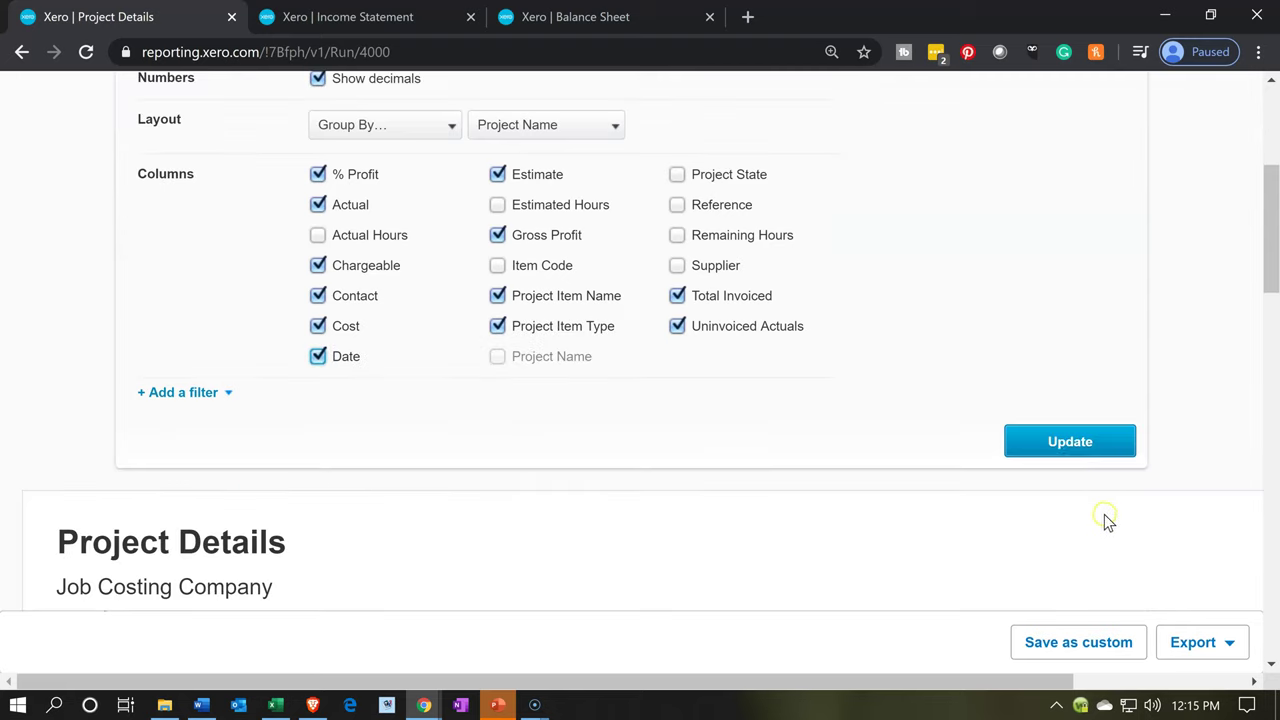
click(1012, 443)
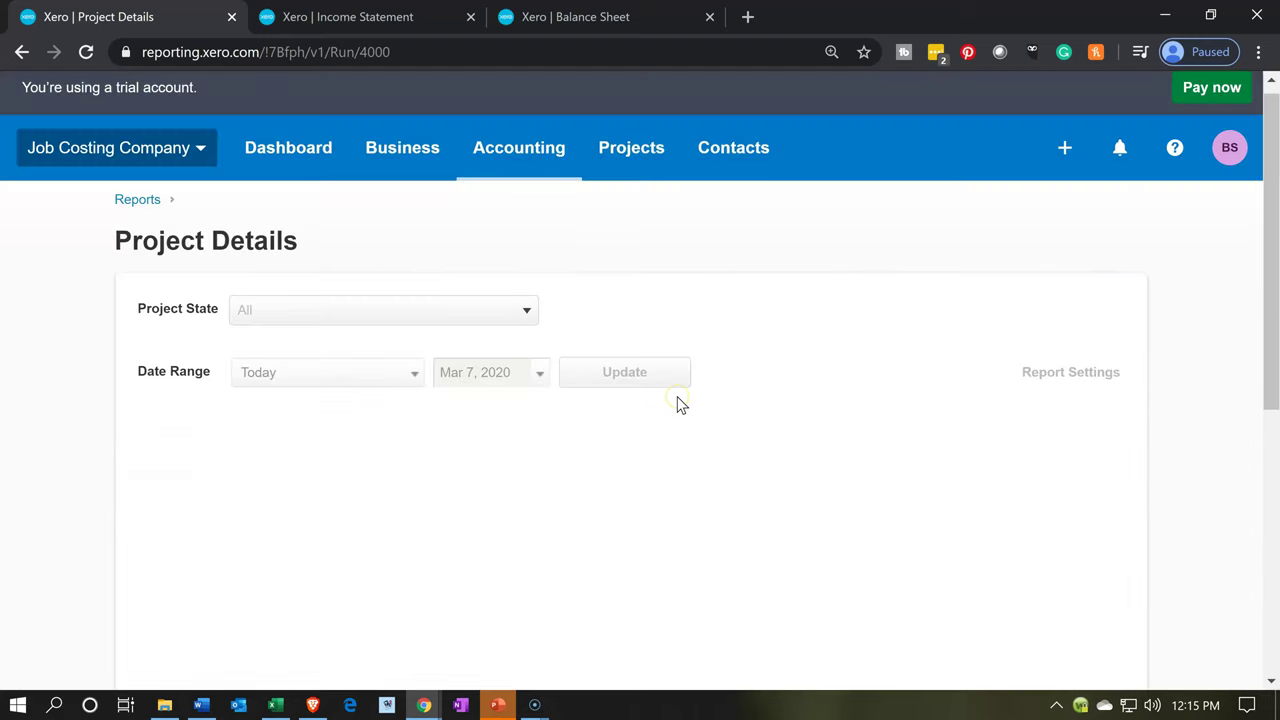
Sort the Project Details report's expense lines by date in ascending order
scroll(677, 404, down, 1)
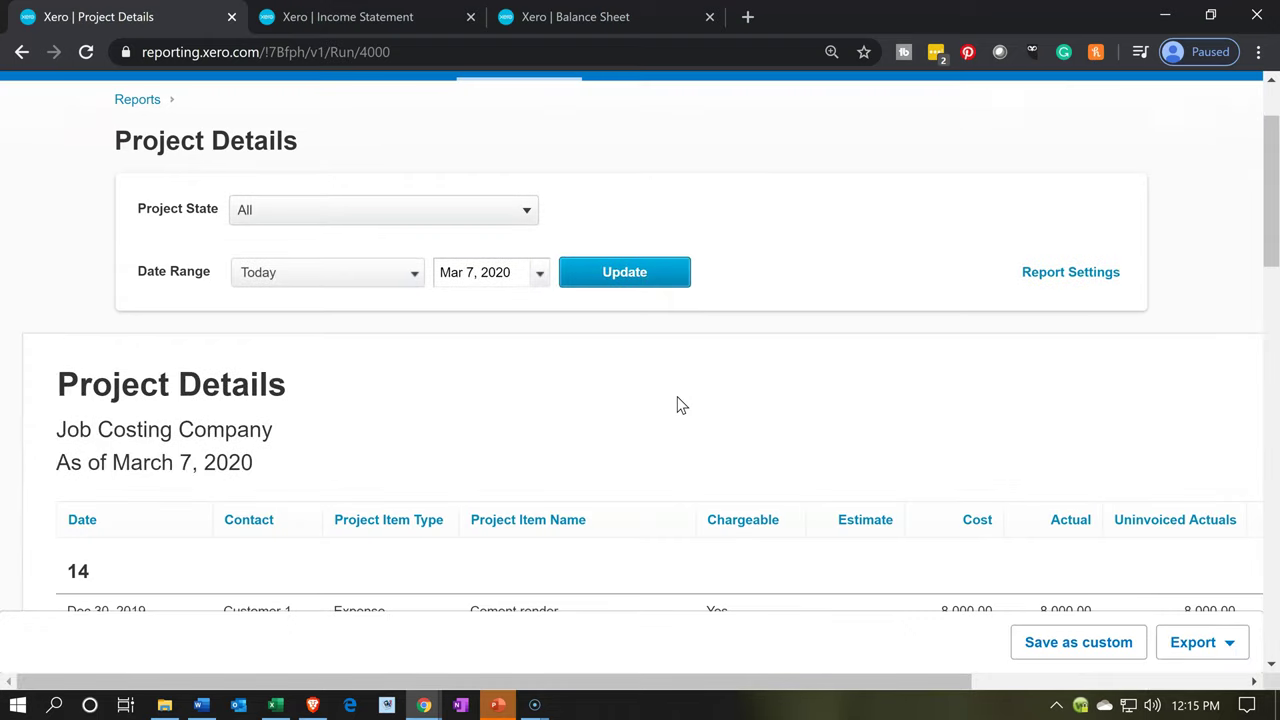
scroll(677, 404, down, 2)
scroll(357, 443, down, 1)
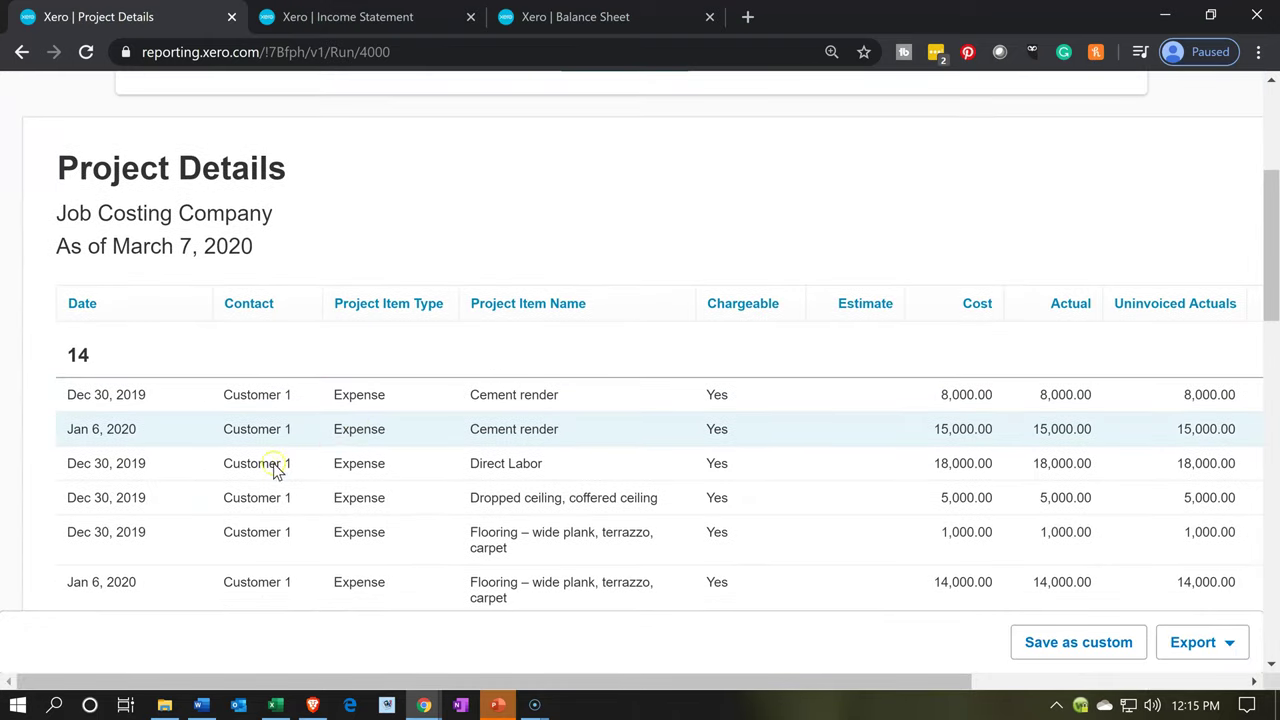
scroll(277, 470, down, 1)
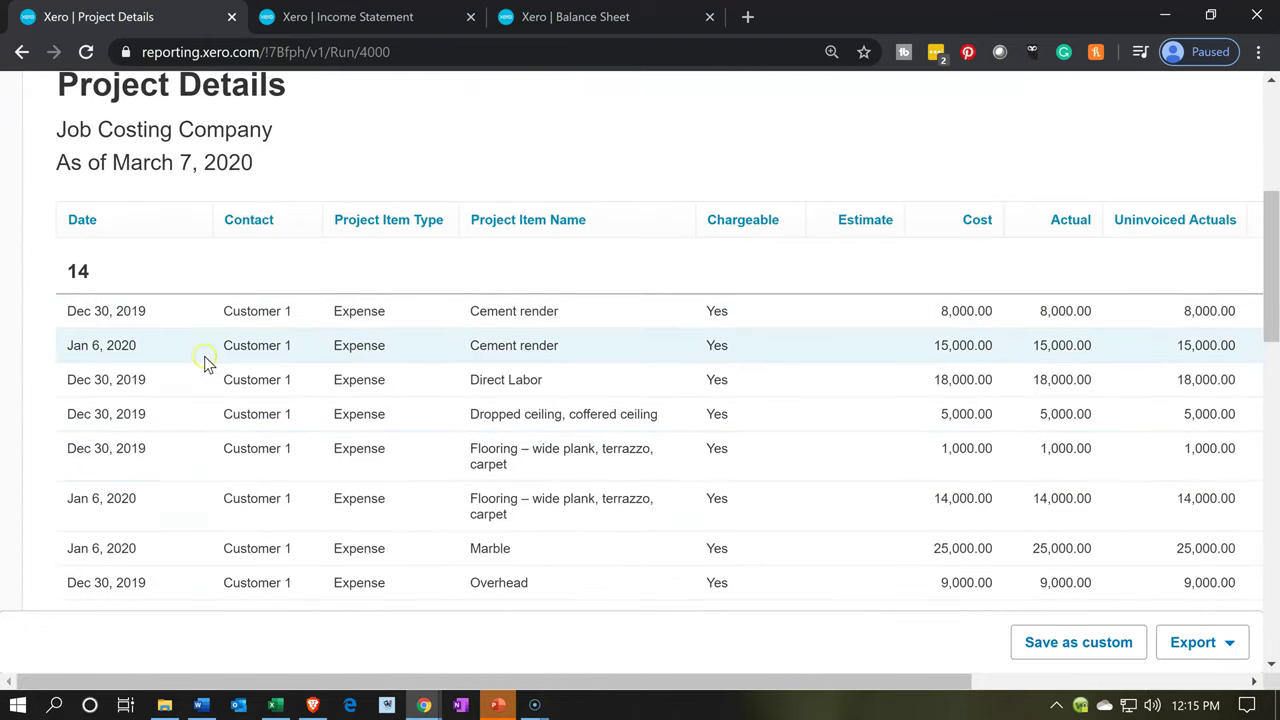
click(170, 232)
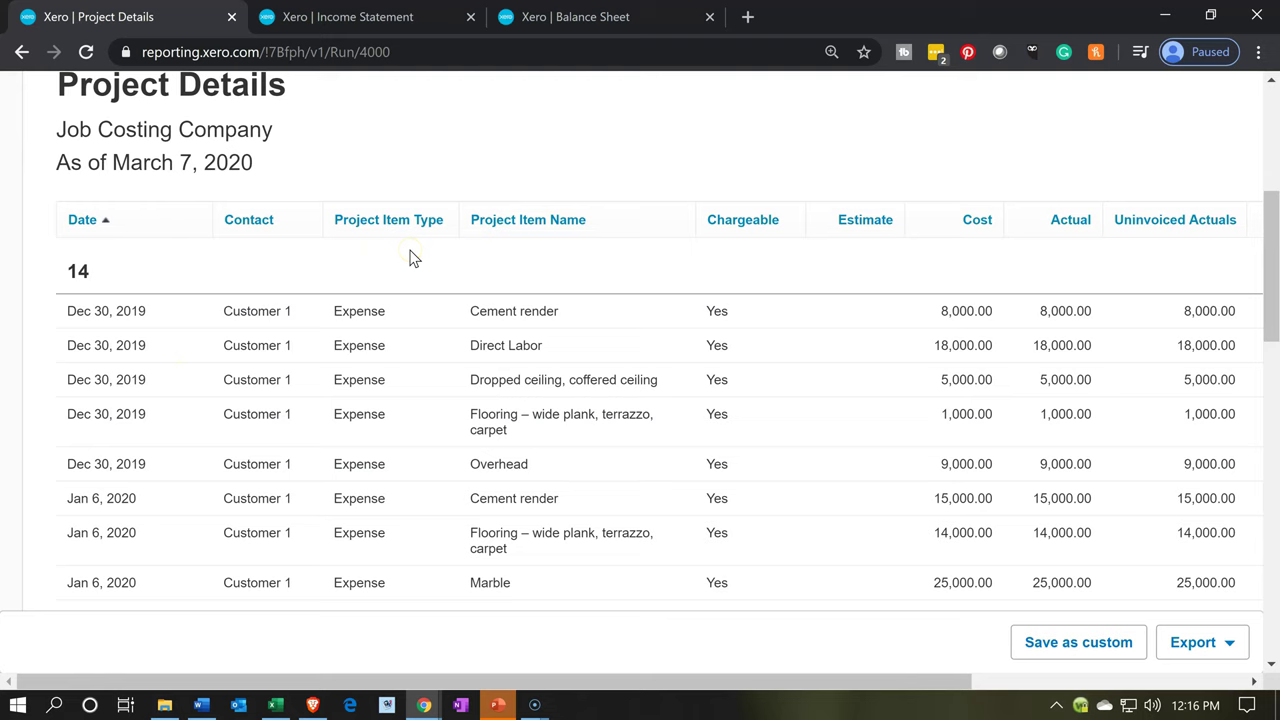
Review the date-sorted expense lines and cost totals for jobs 14, 15 and 16 in the Project Details report
scroll(414, 260, down, 3)
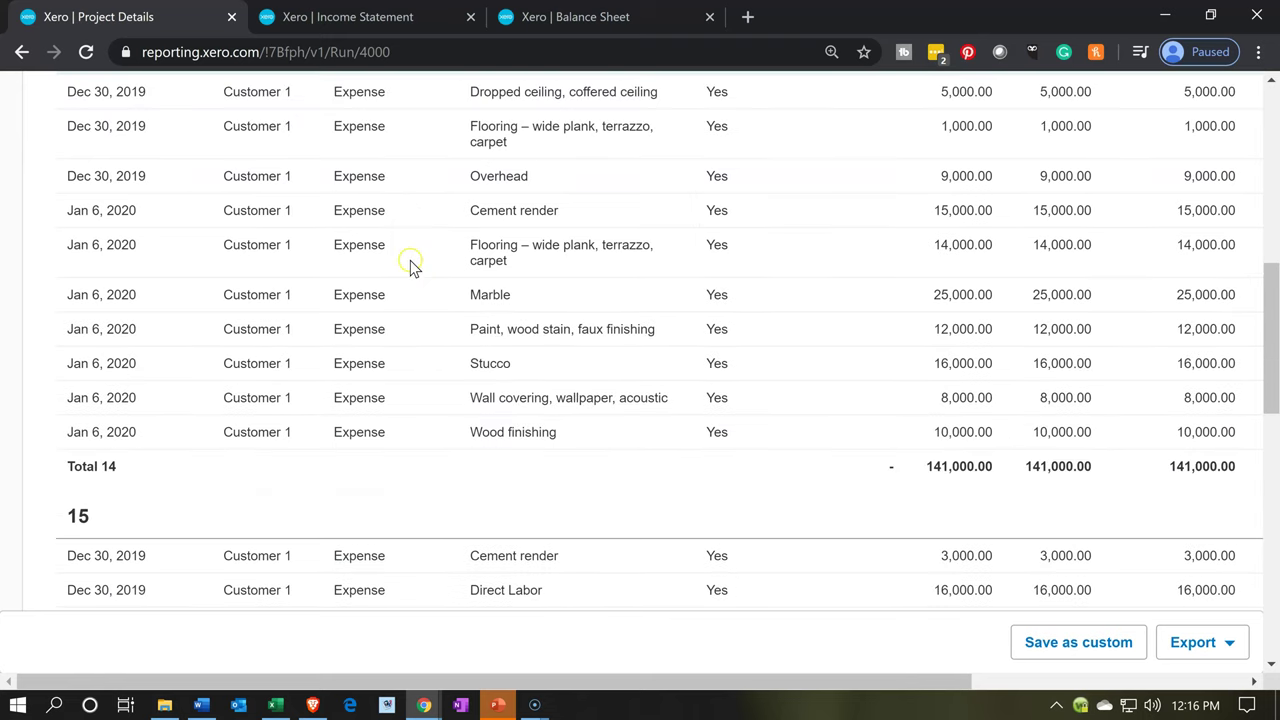
scroll(414, 265, down, 4)
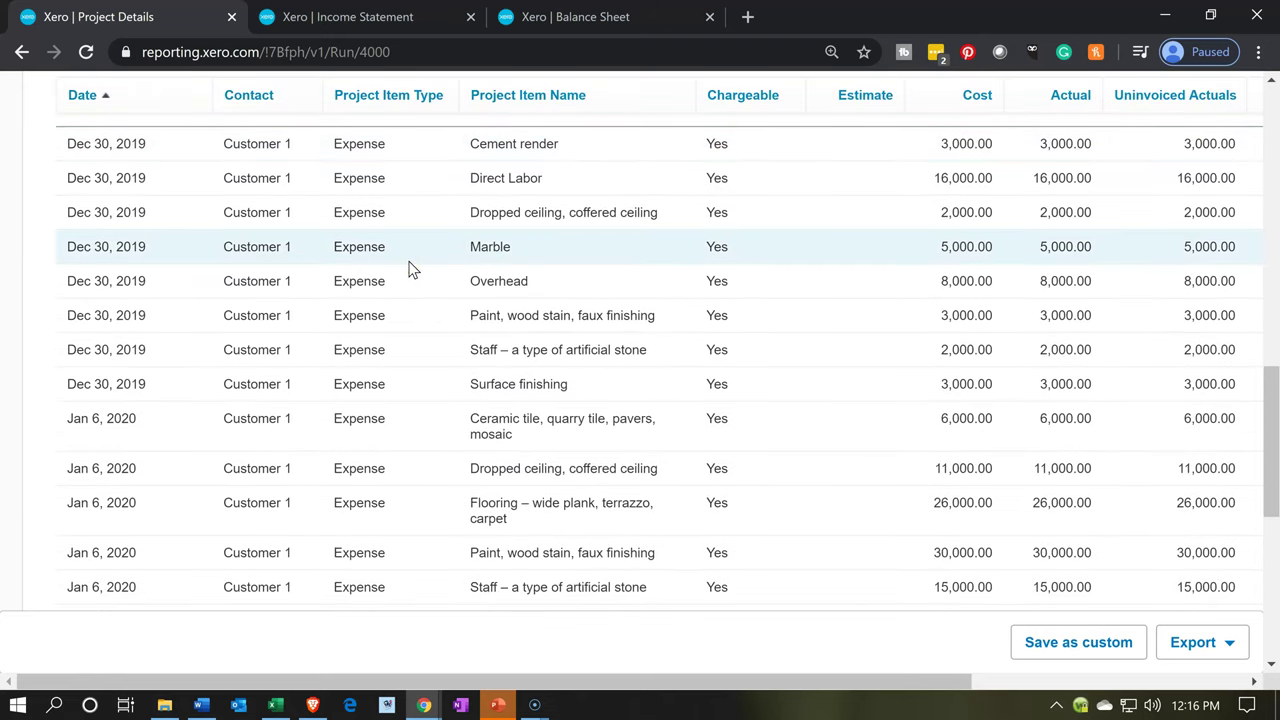
click(415, 276)
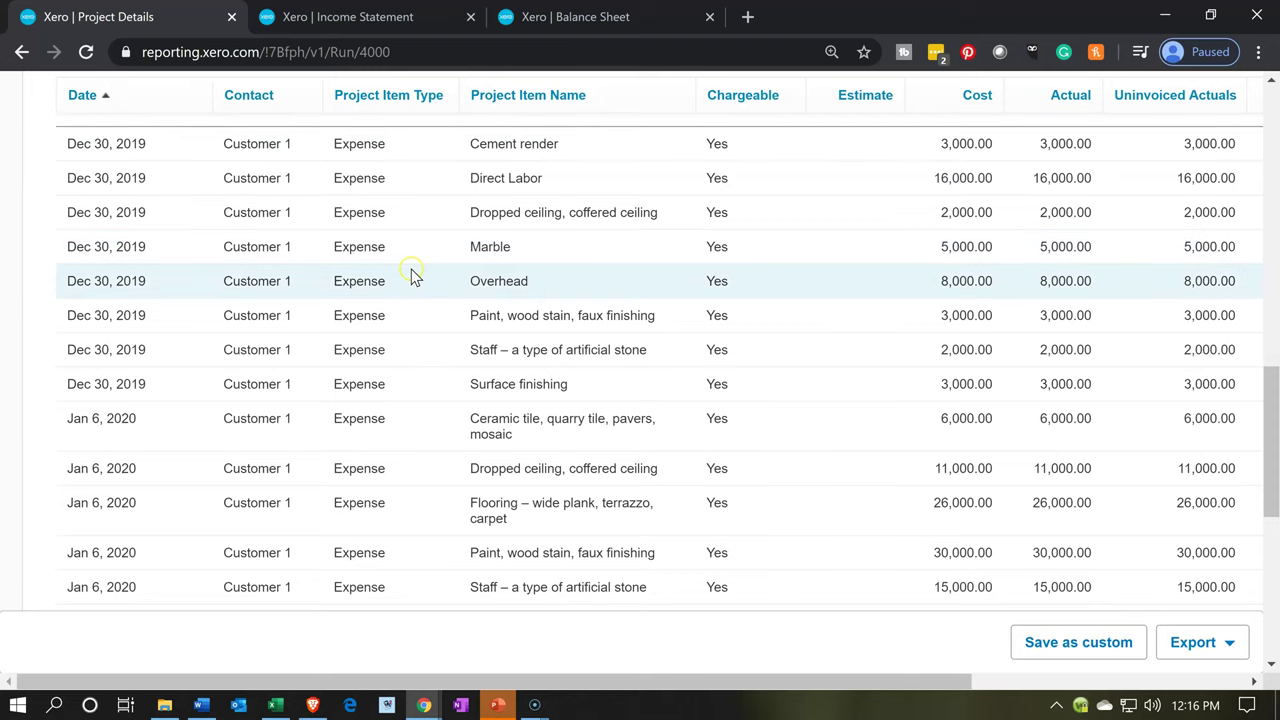
scroll(414, 277, down, 5)
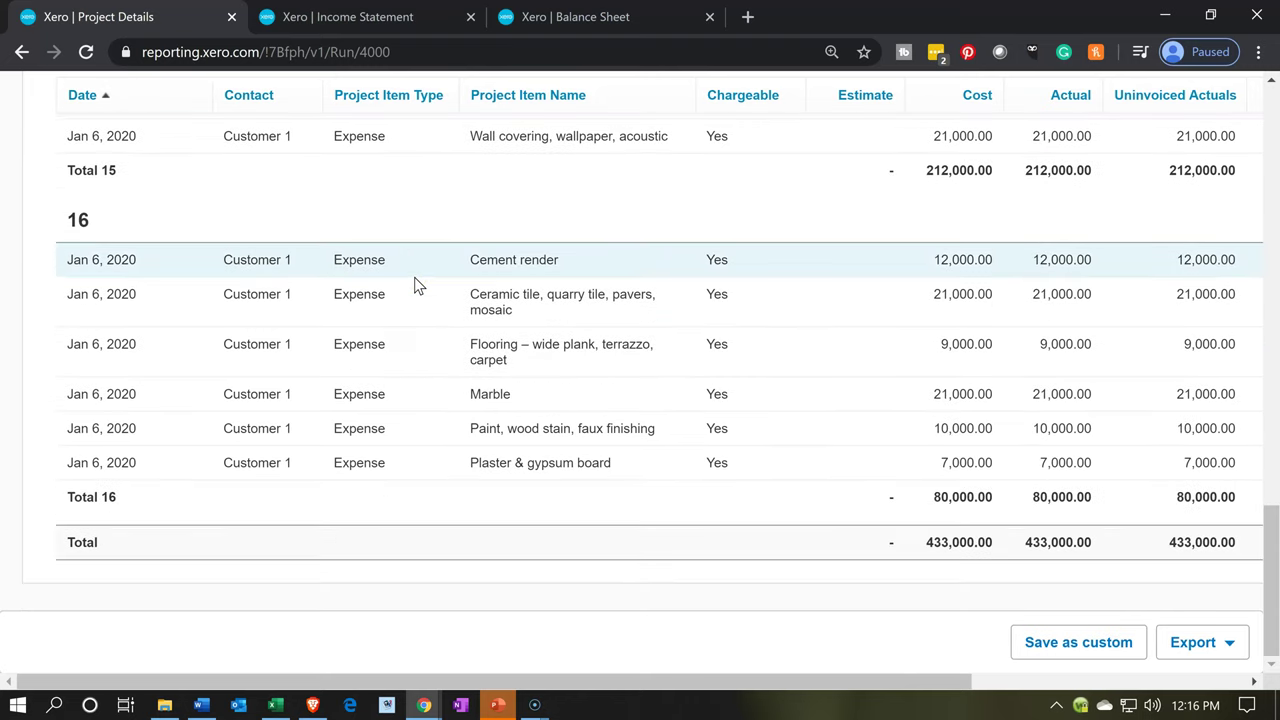
scroll(414, 277, up, 15)
Add a Date filter to the Project Details report in its report settings
click(966, 422)
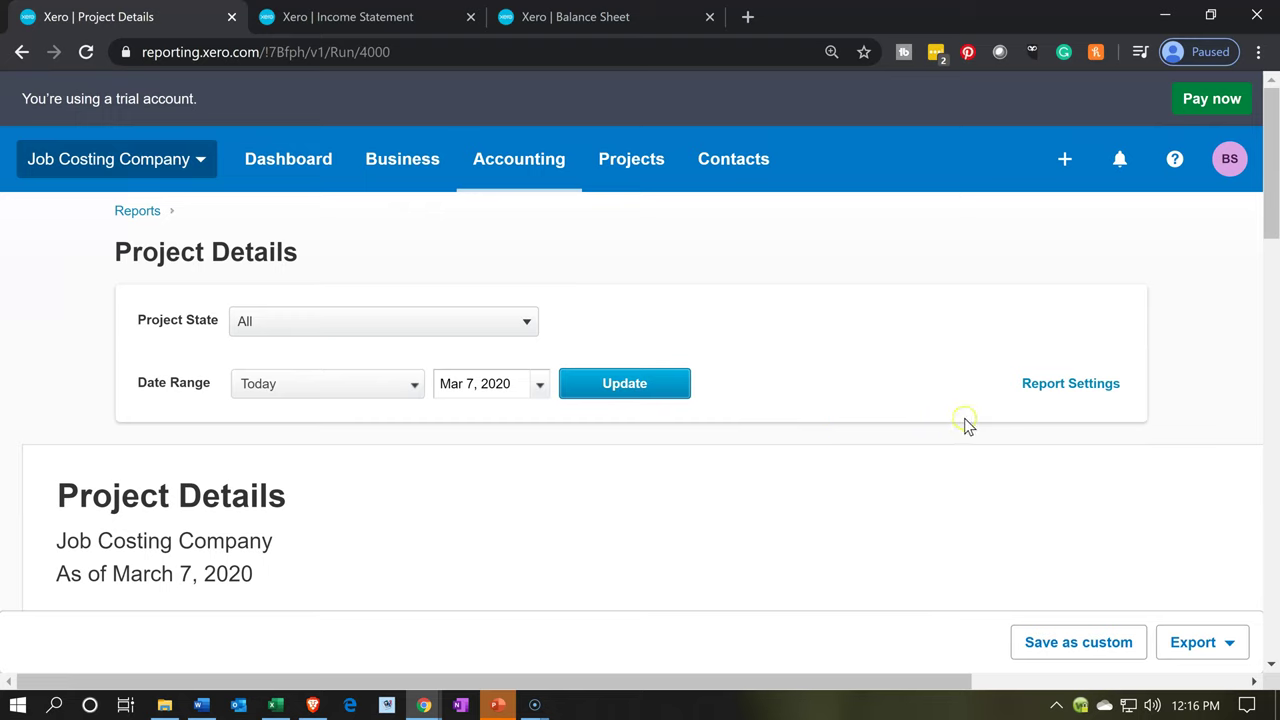
click(1041, 386)
scroll(818, 442, down, 4)
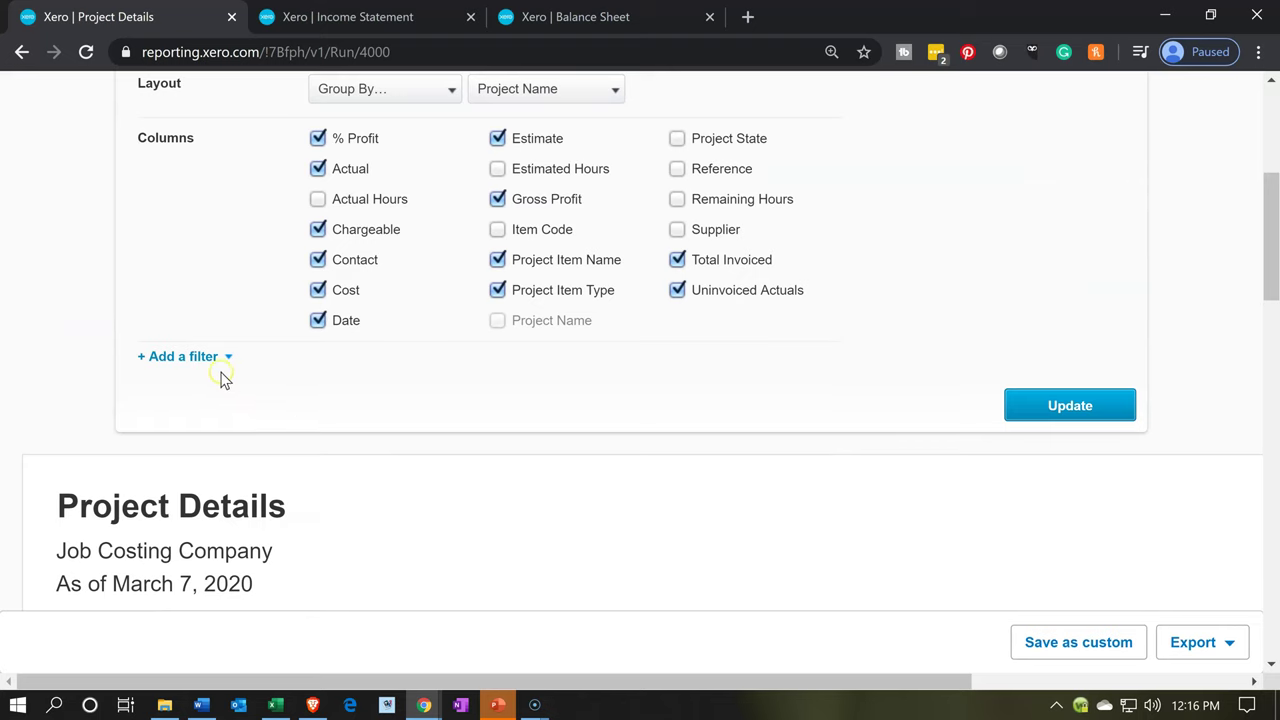
click(216, 366)
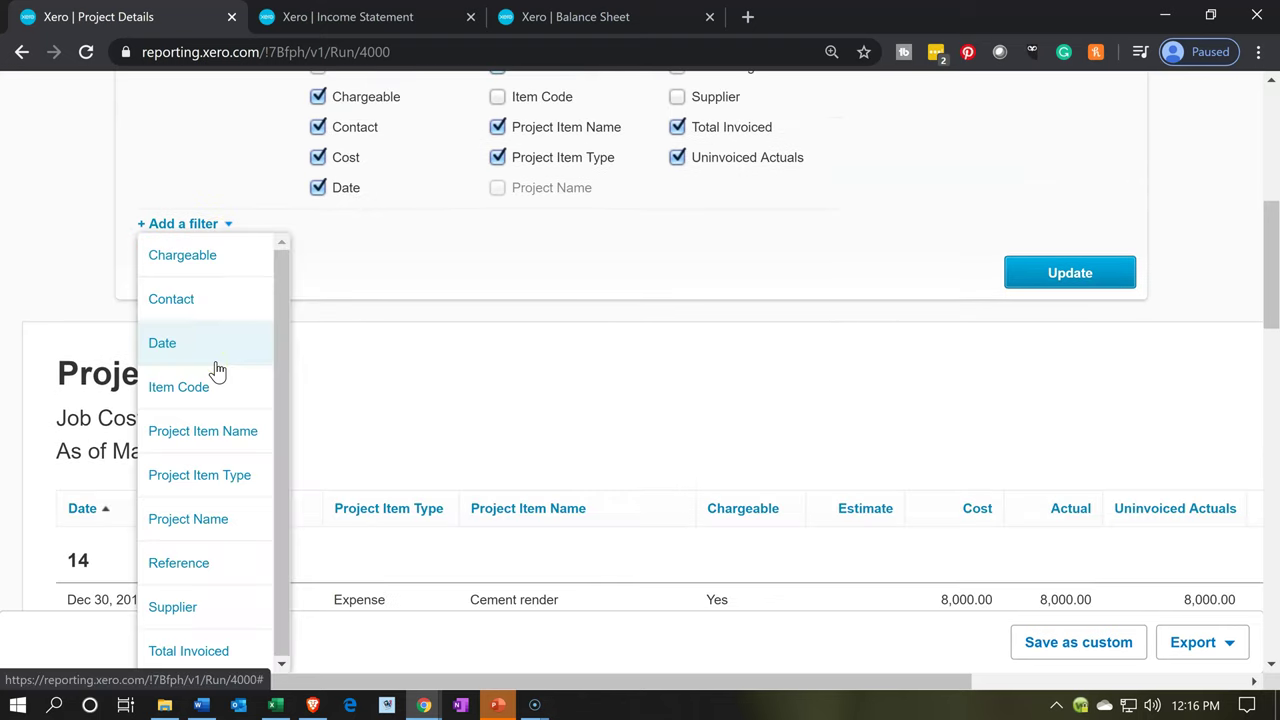
click(215, 362)
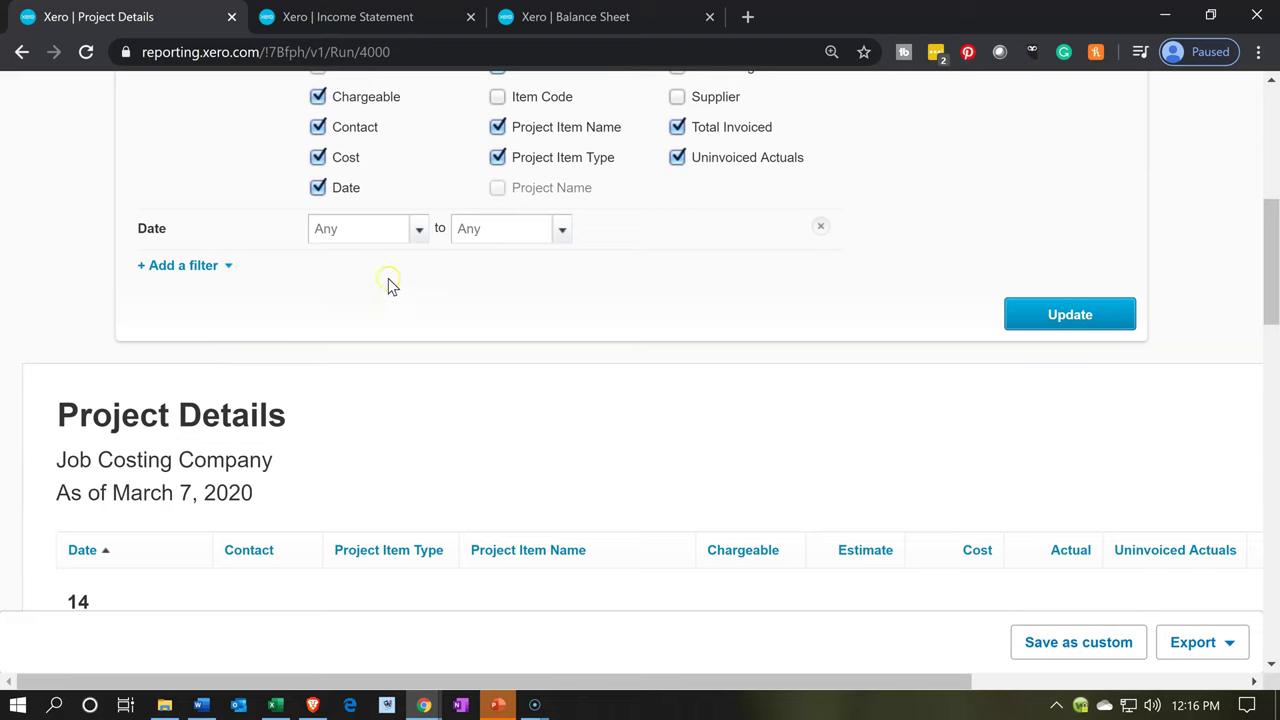
Set the start of the Date filter's range to Dec 1, 2019
click(418, 230)
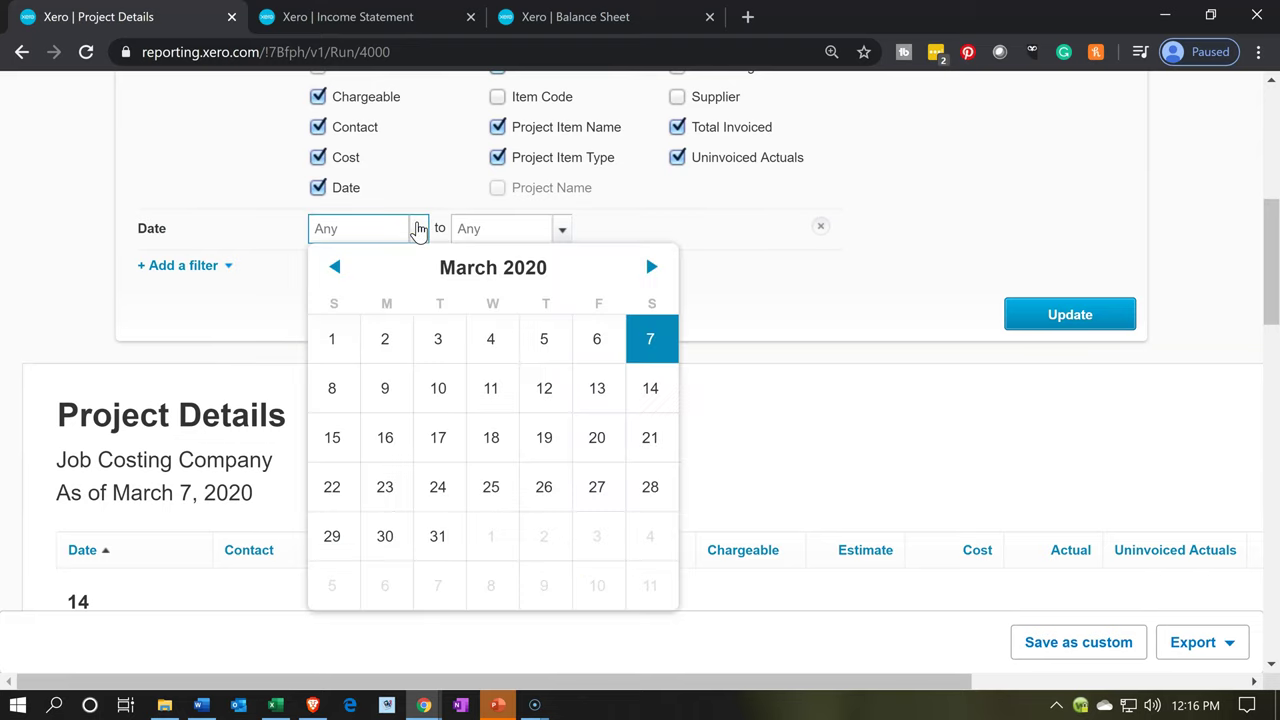
click(334, 268)
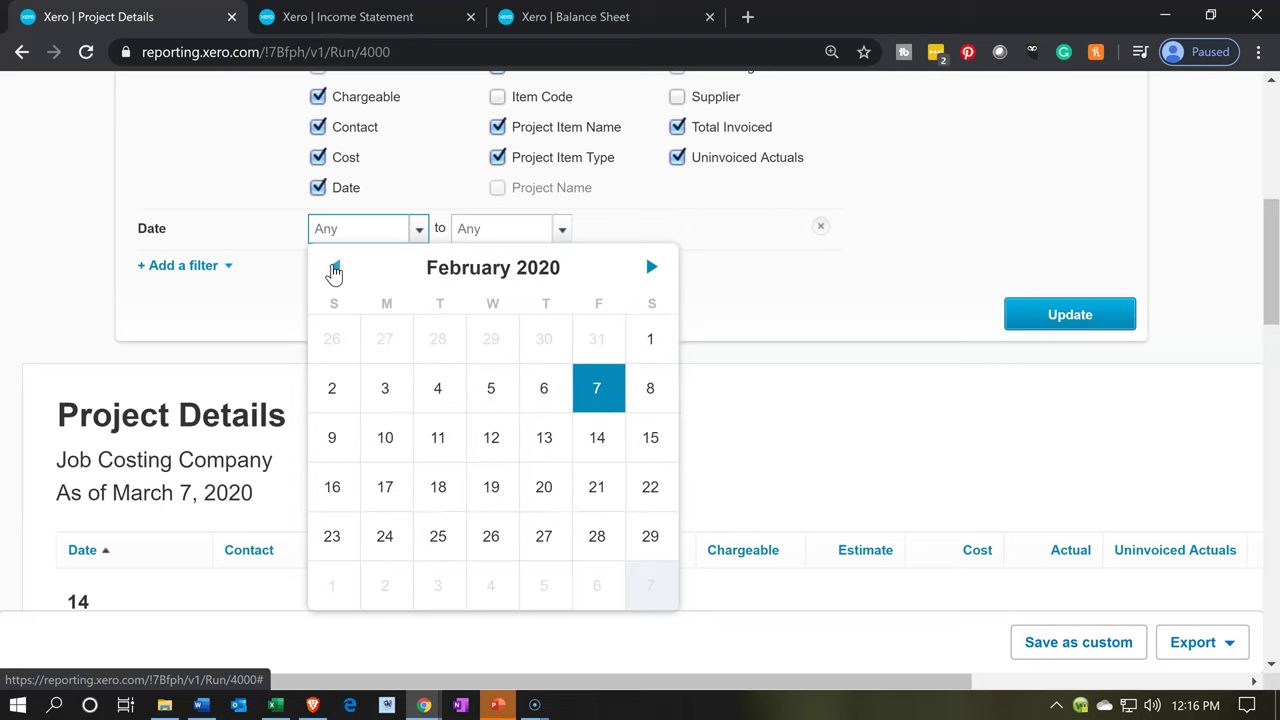
click(334, 268)
click(334, 268)
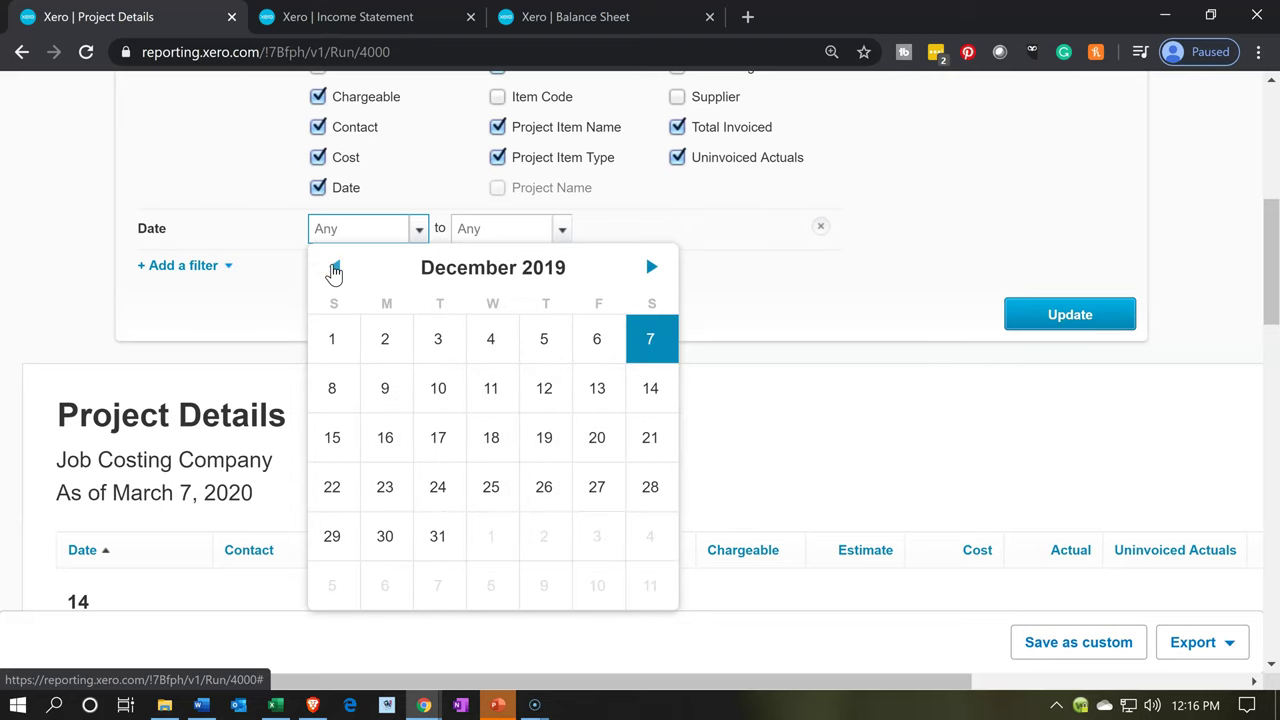
click(343, 344)
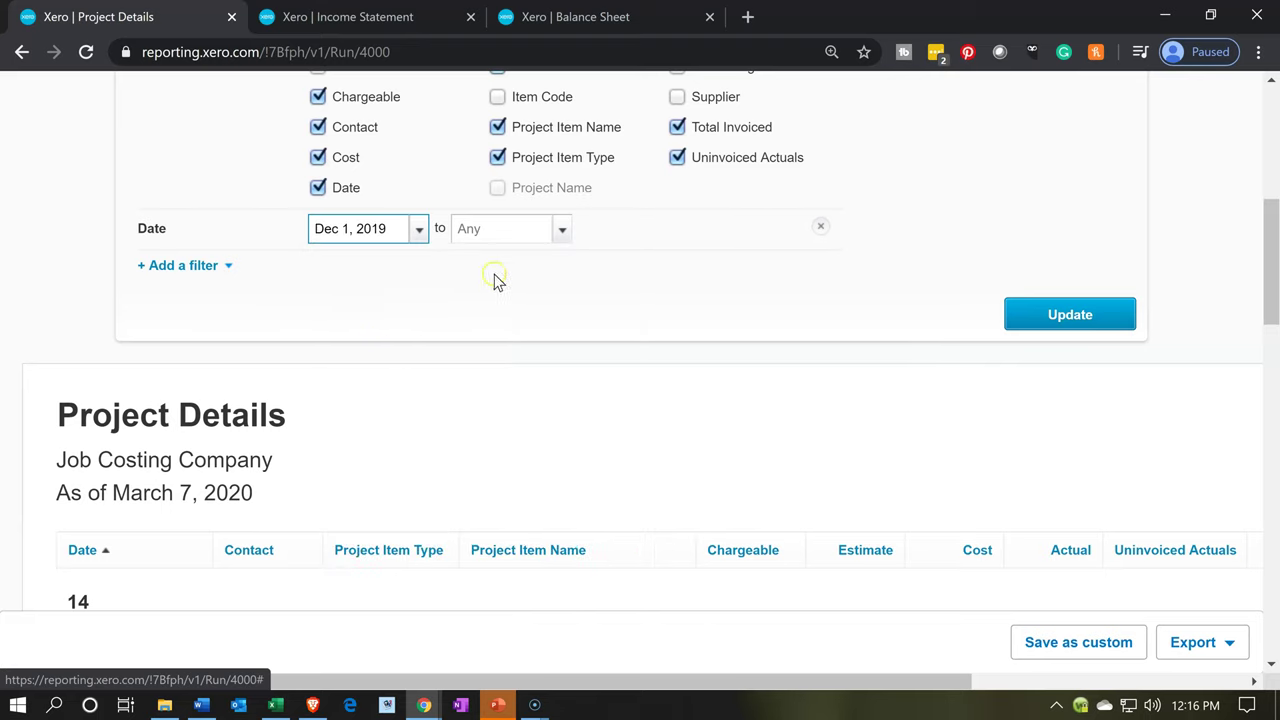
Set the Date filter's end date to Mar 31, 2020 and update the report
click(561, 232)
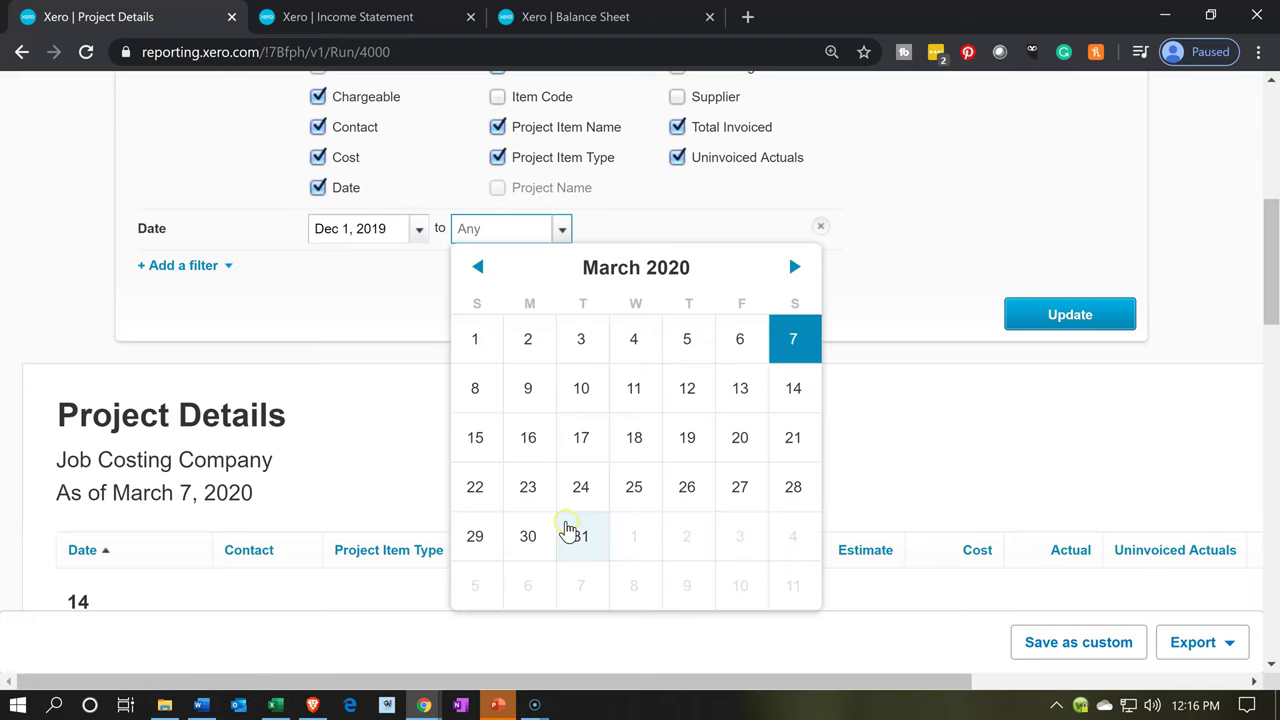
click(580, 537)
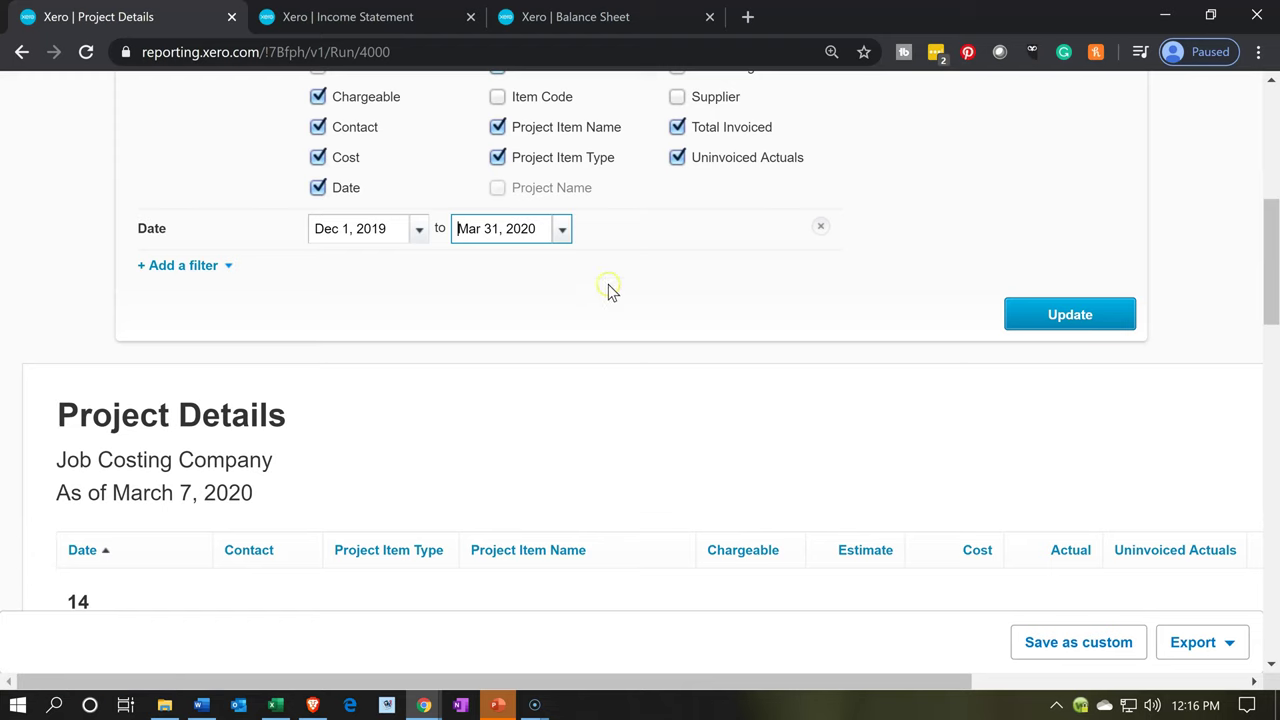
click(563, 230)
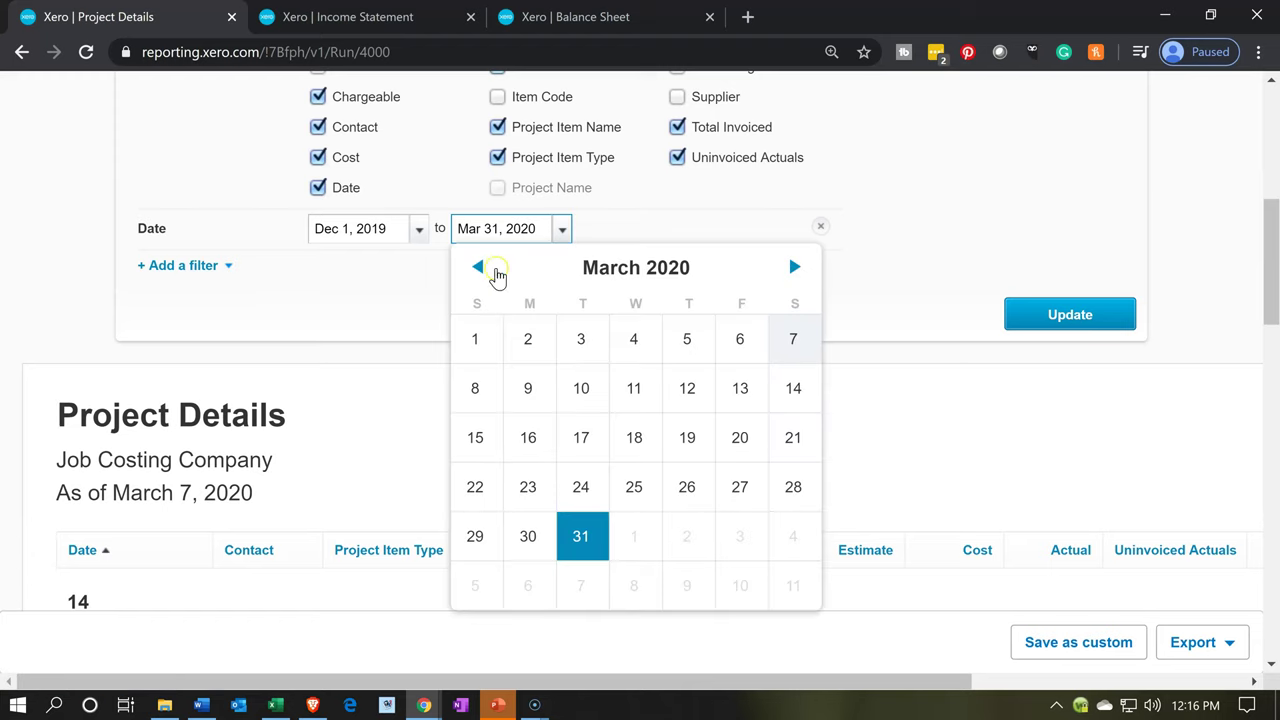
click(486, 270)
click(482, 268)
click(482, 268)
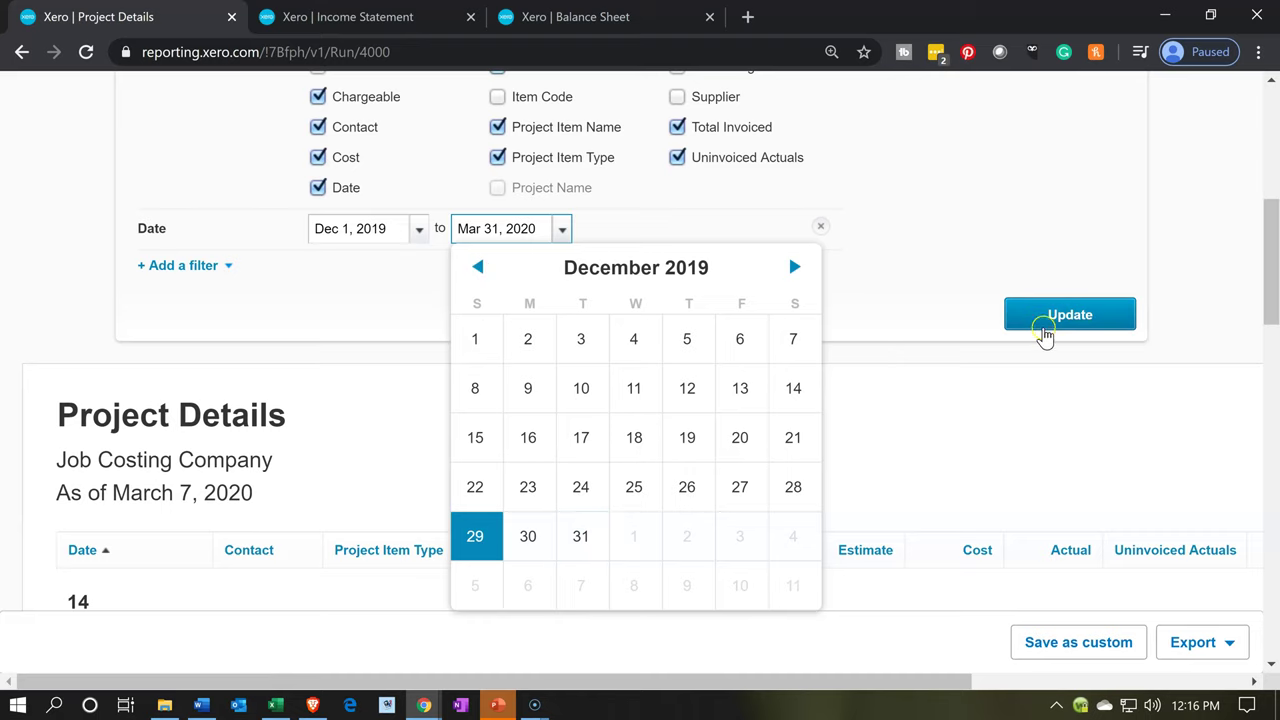
click(1043, 330)
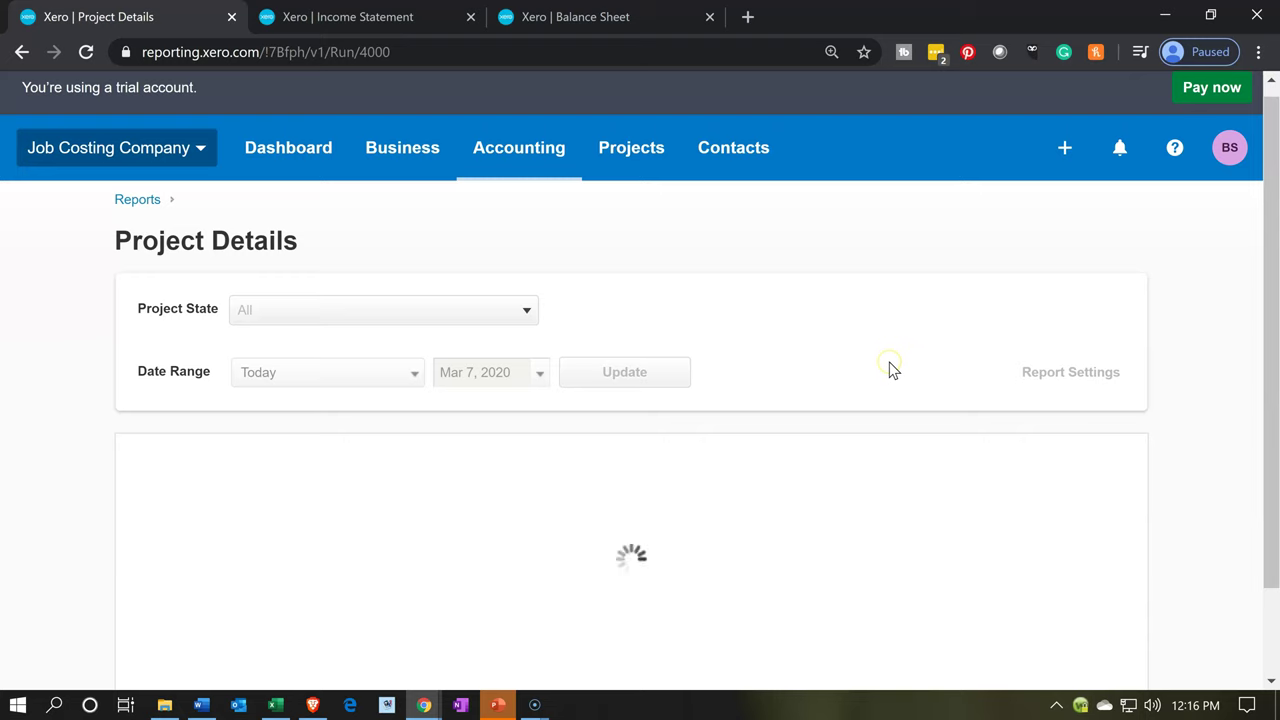
Check the filter's date range in the heading of the updated Project Details report
scroll(890, 370, down, 1)
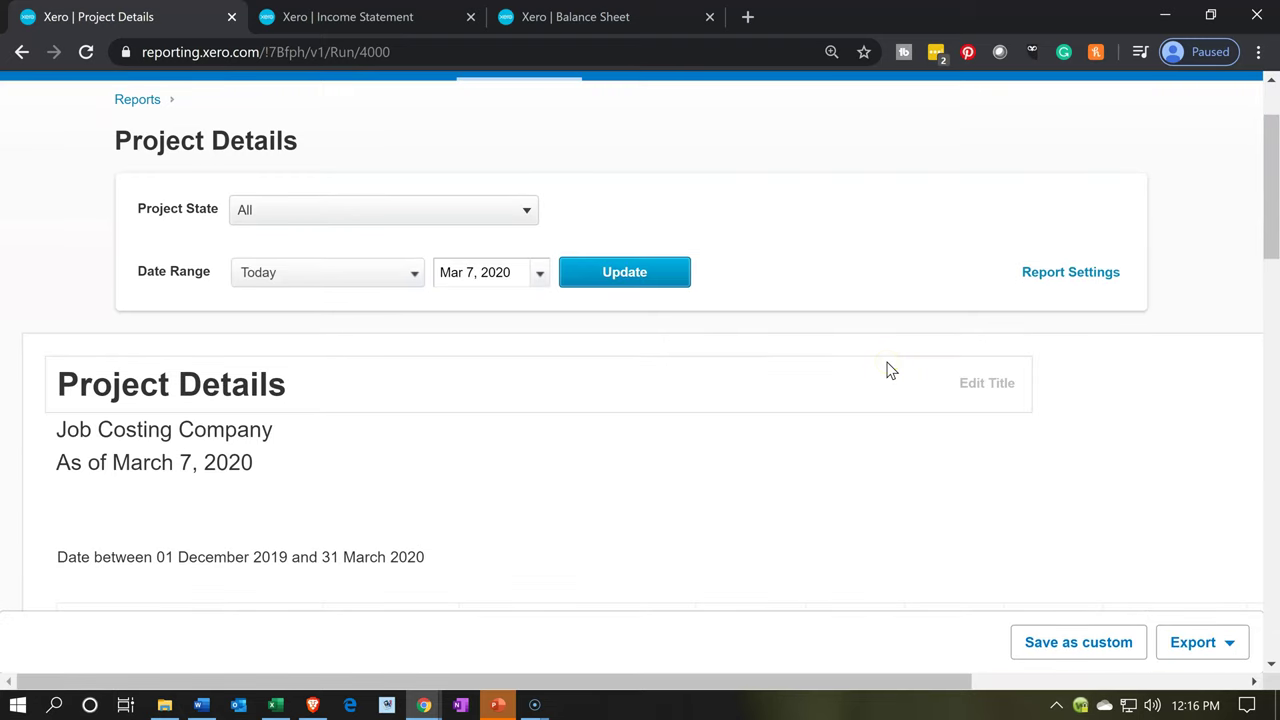
click(620, 336)
scroll(600, 400, down, 1)
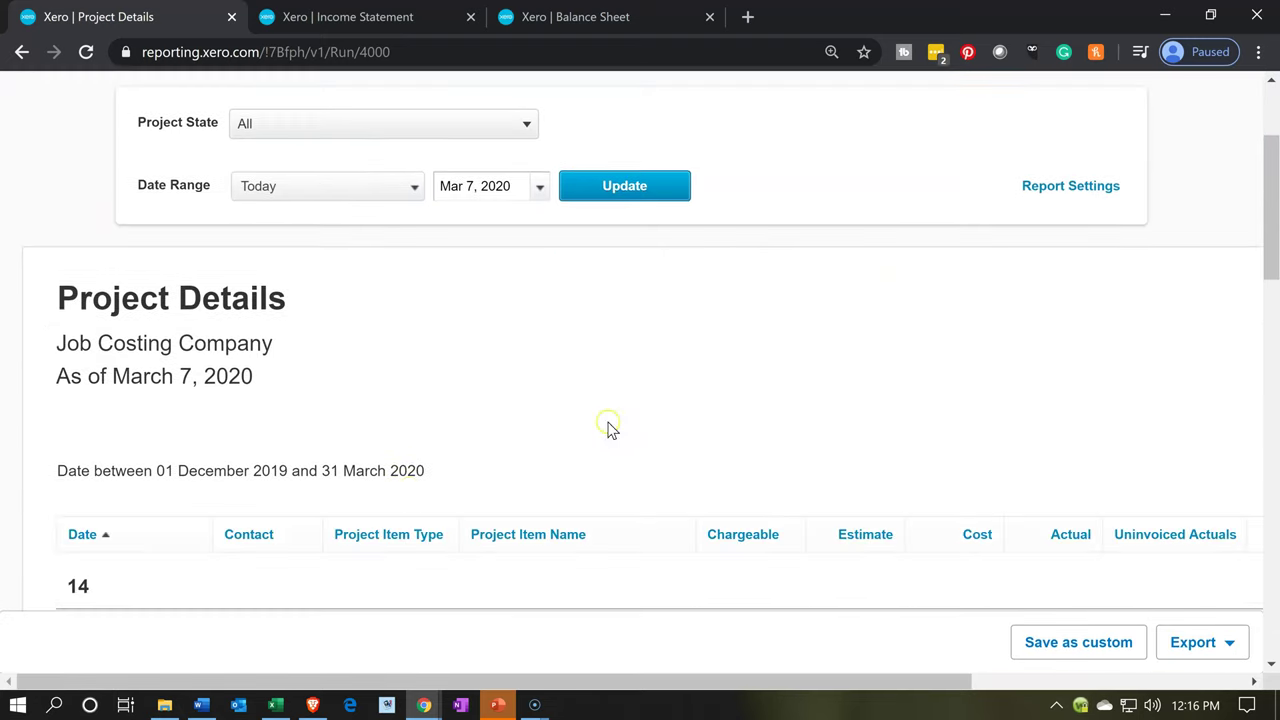
scroll(260, 420, down, 1)
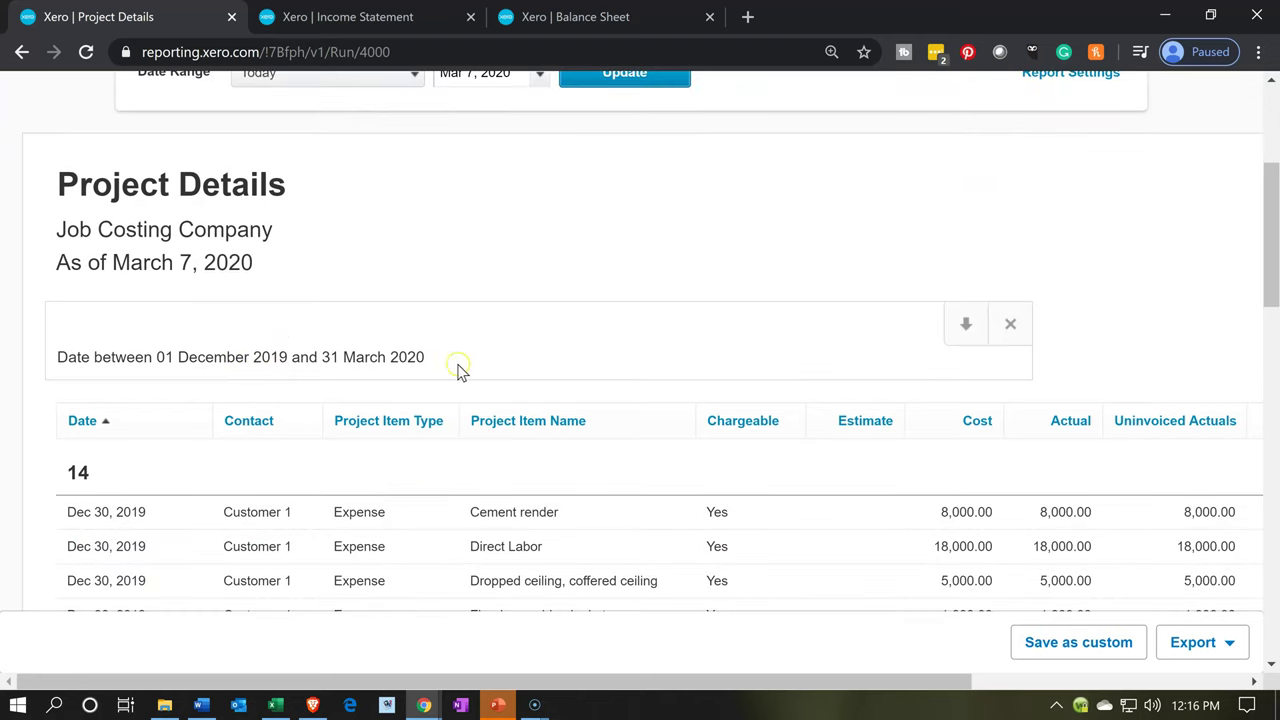
click(1009, 325)
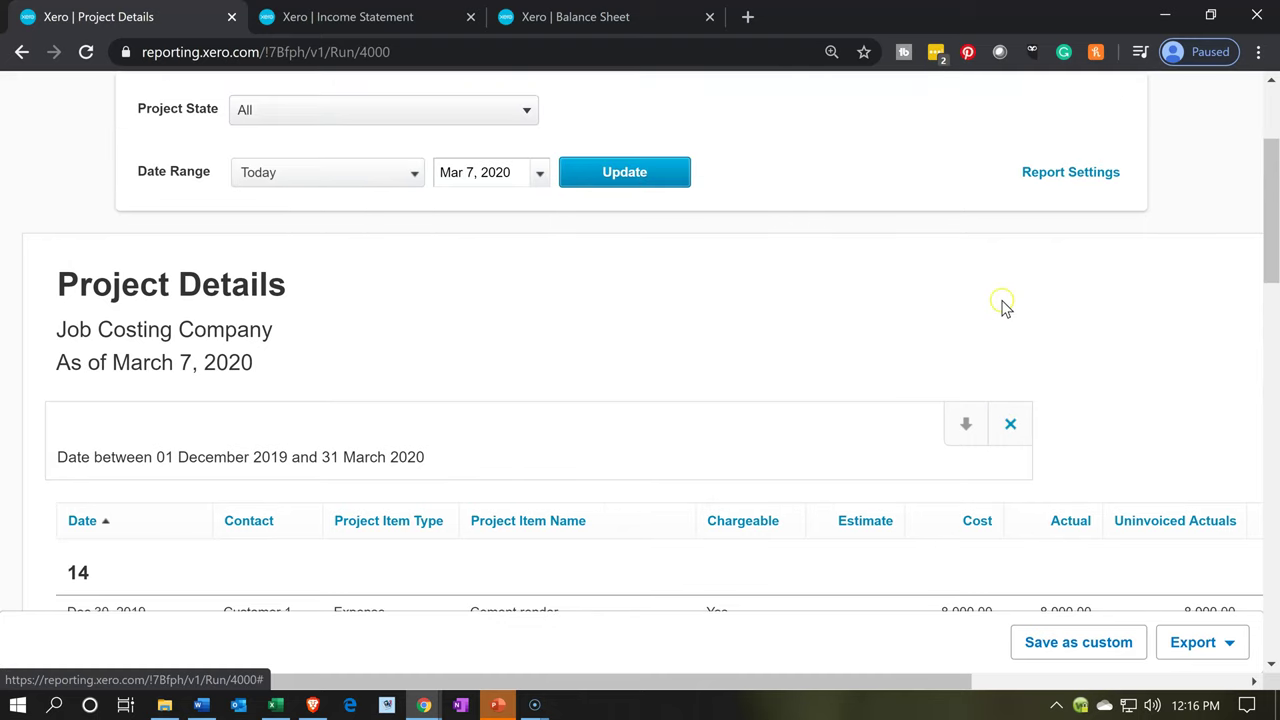
Change the Date filter's end date to Dec 31, 2019 in the report settings and update the report
click(1043, 176)
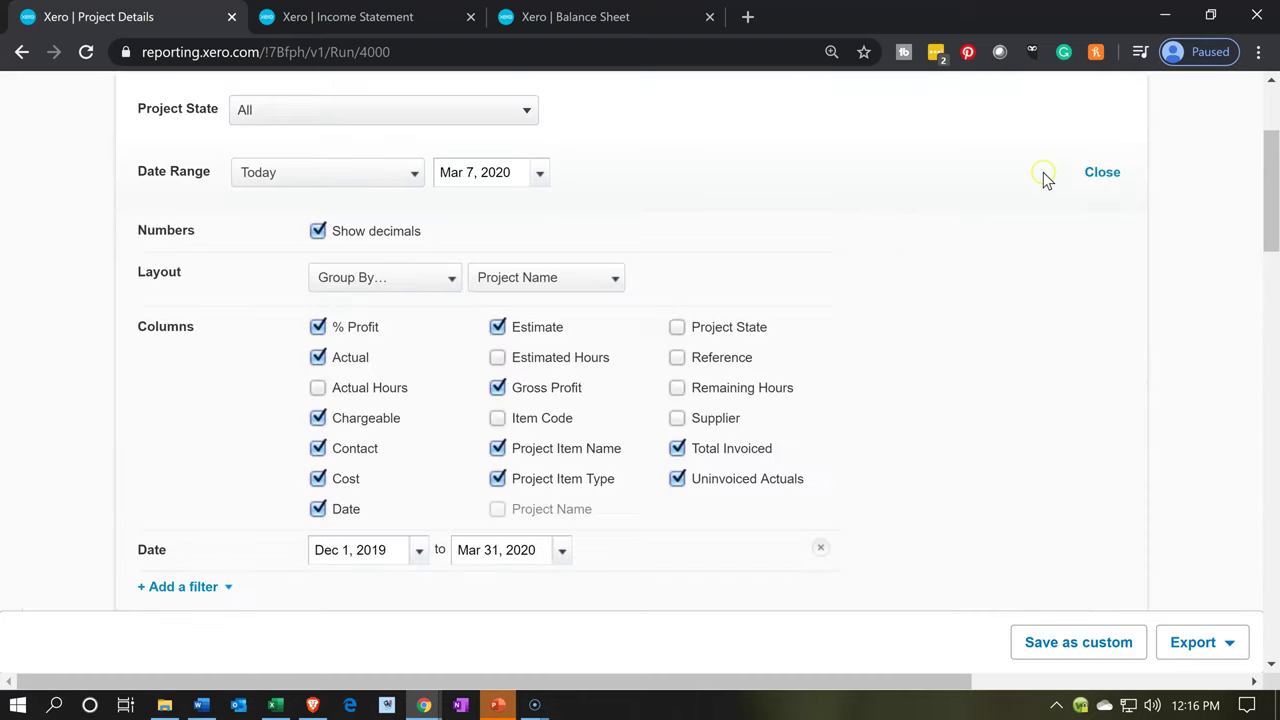
scroll(620, 430, down, 1)
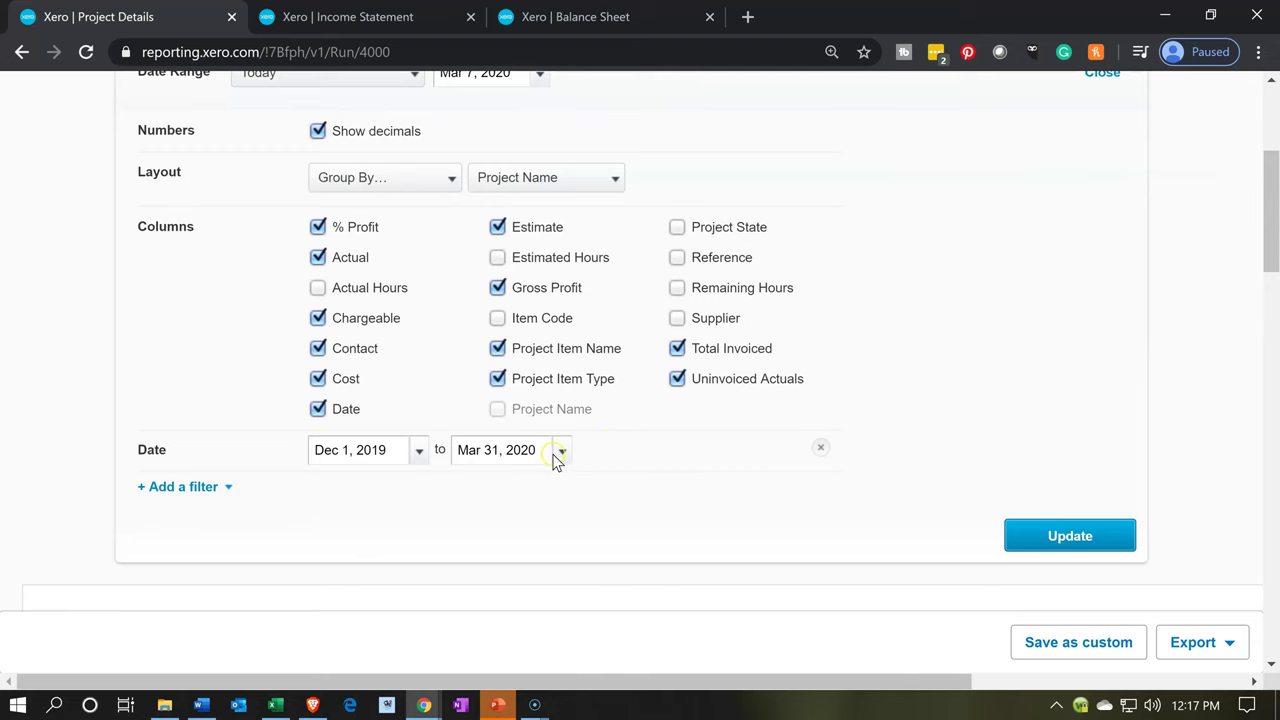
click(560, 451)
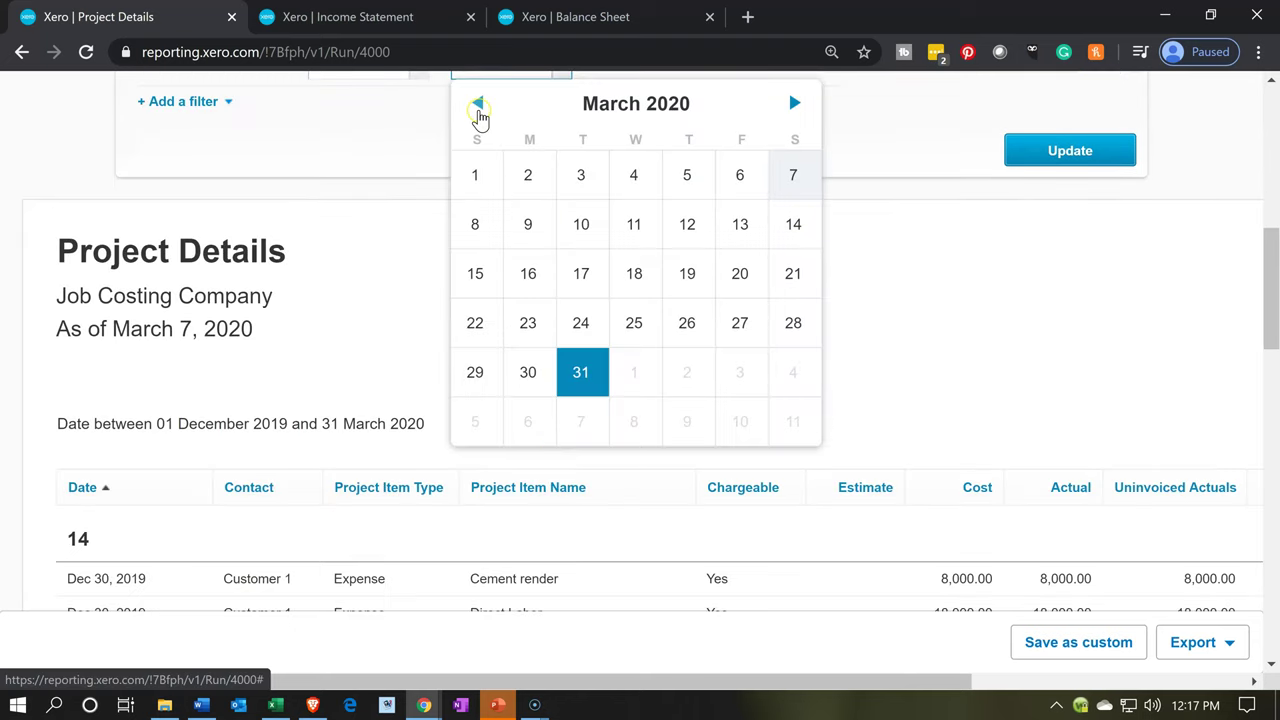
click(479, 114)
click(479, 114)
click(479, 114)
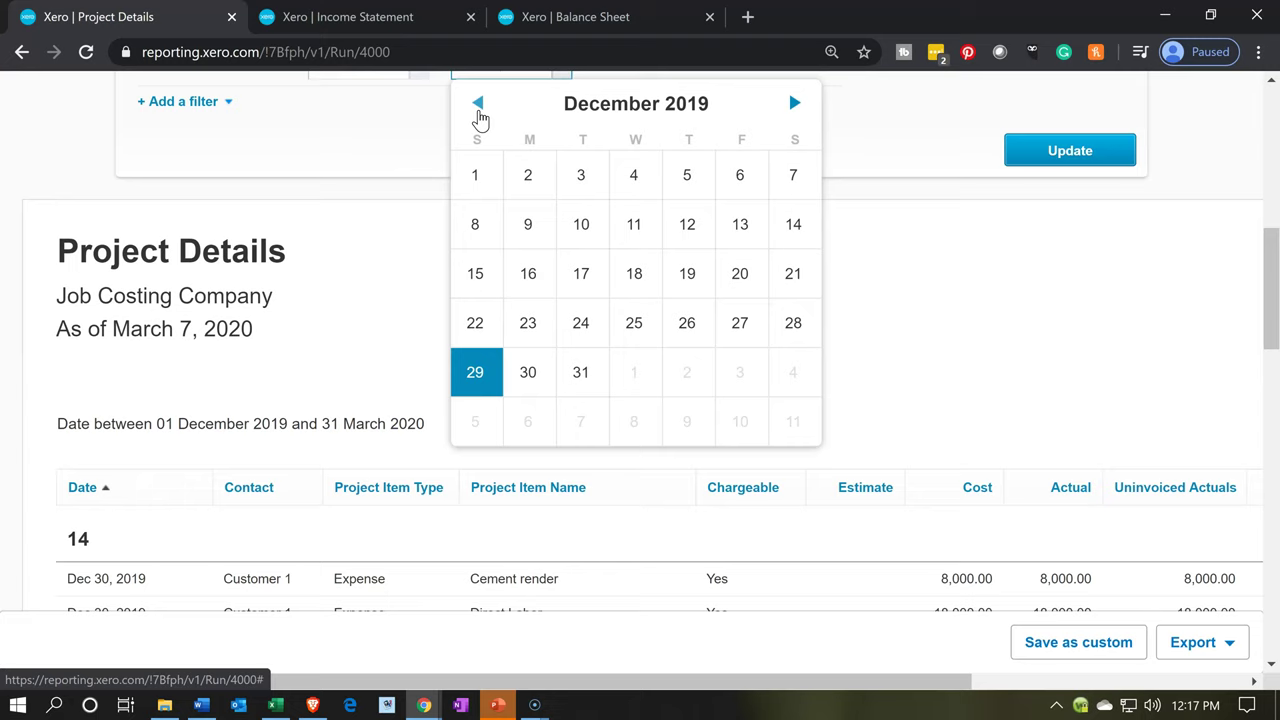
click(590, 383)
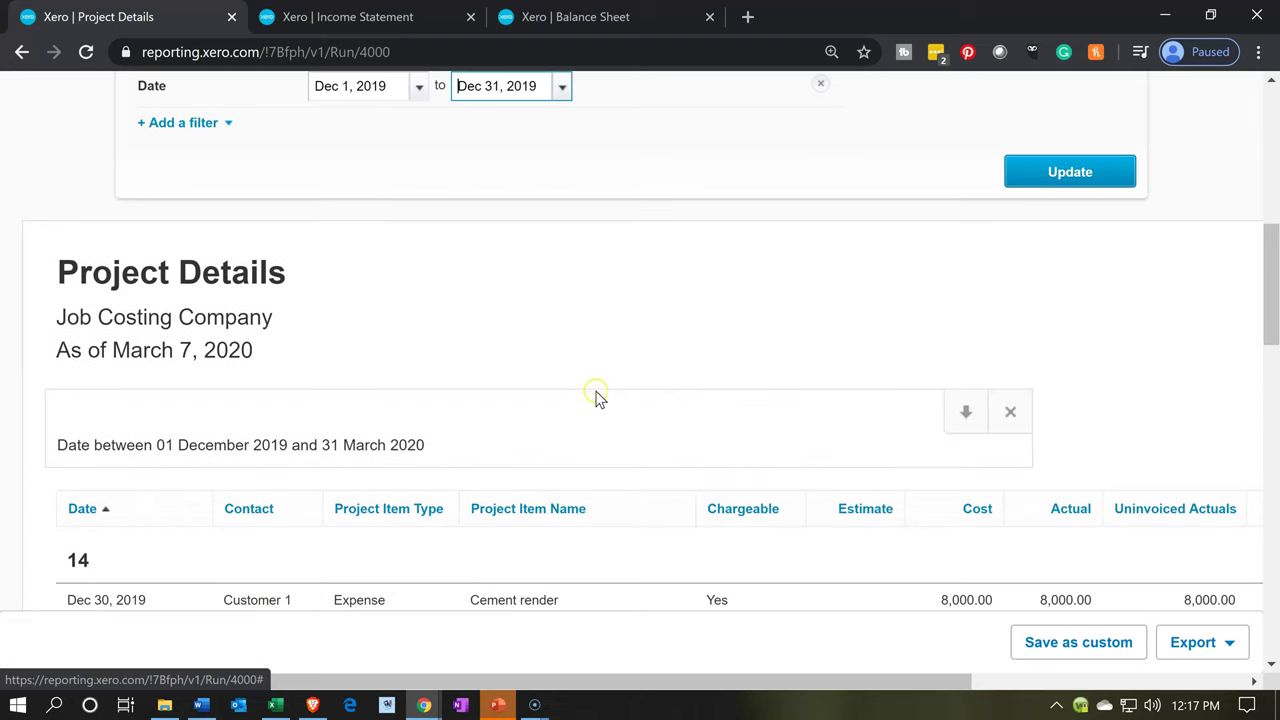
scroll(884, 302, down, 1)
scroll(884, 304, up, 3)
click(1047, 372)
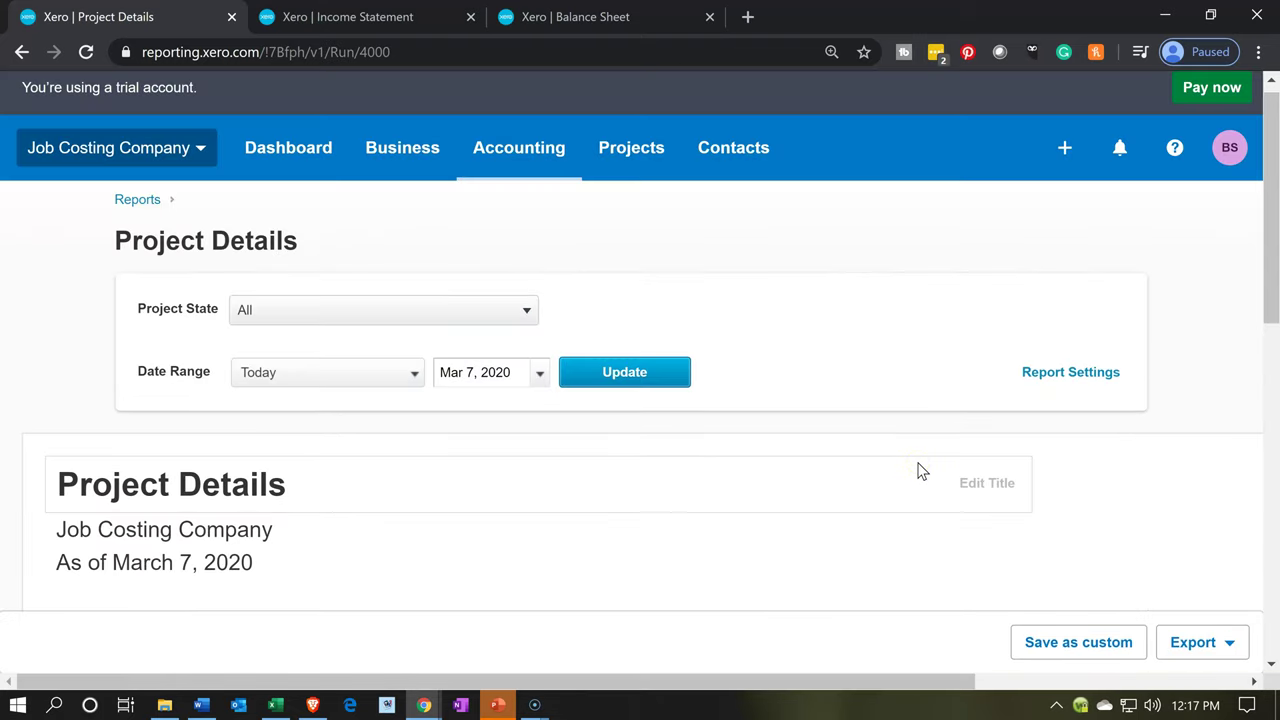
Review the December 2019 expense lines for jobs 14 and 15 and the report's overall cost total
scroll(858, 492, down, 2)
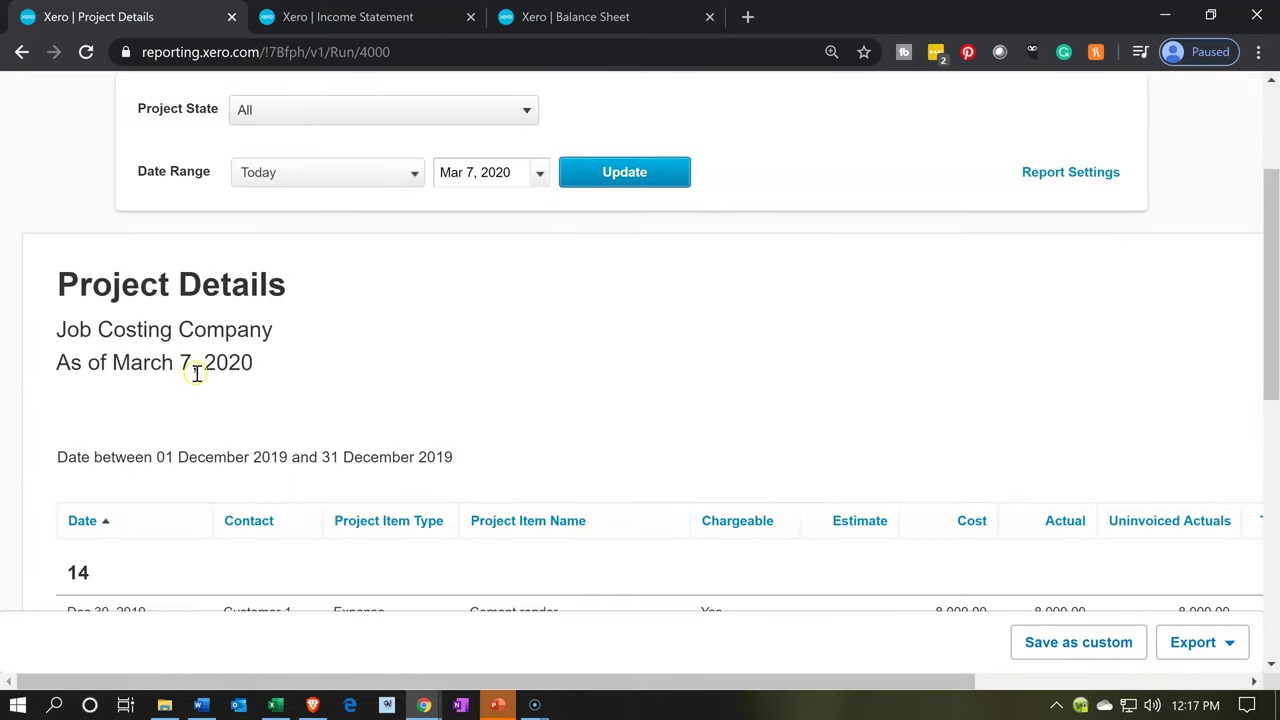
scroll(197, 372, down, 1)
scroll(274, 394, down, 4)
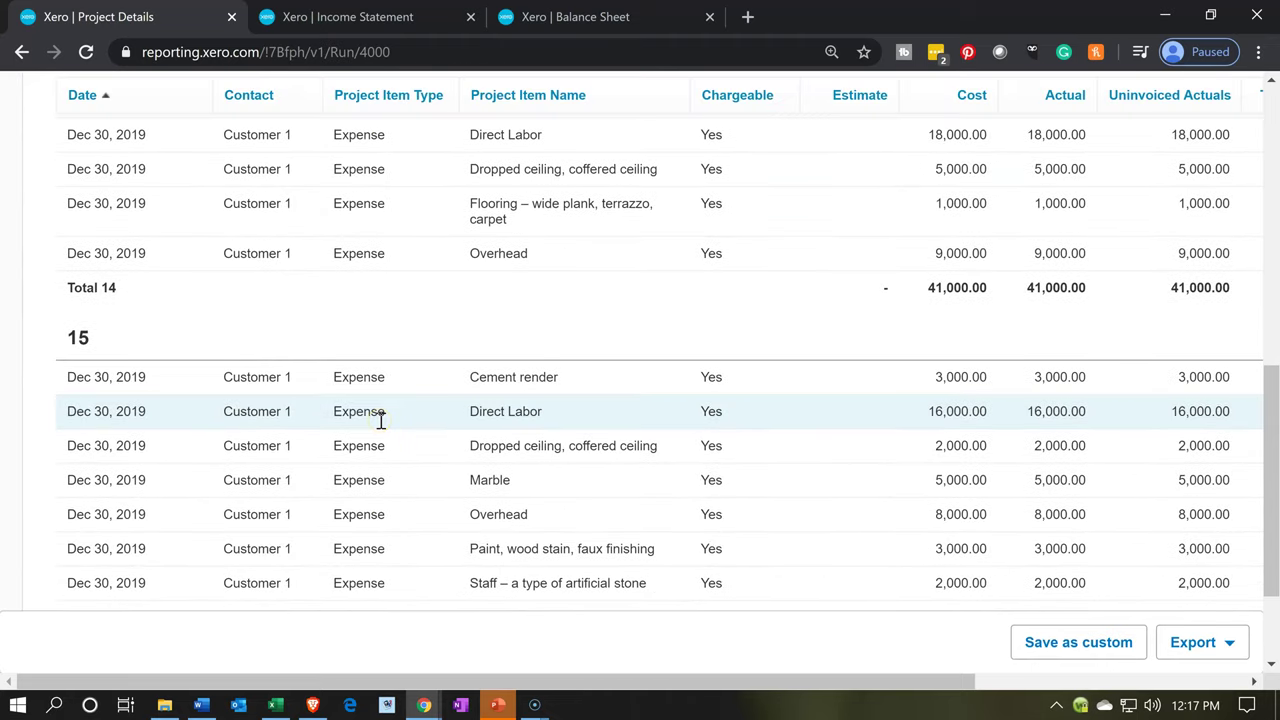
scroll(380, 420, down, 2)
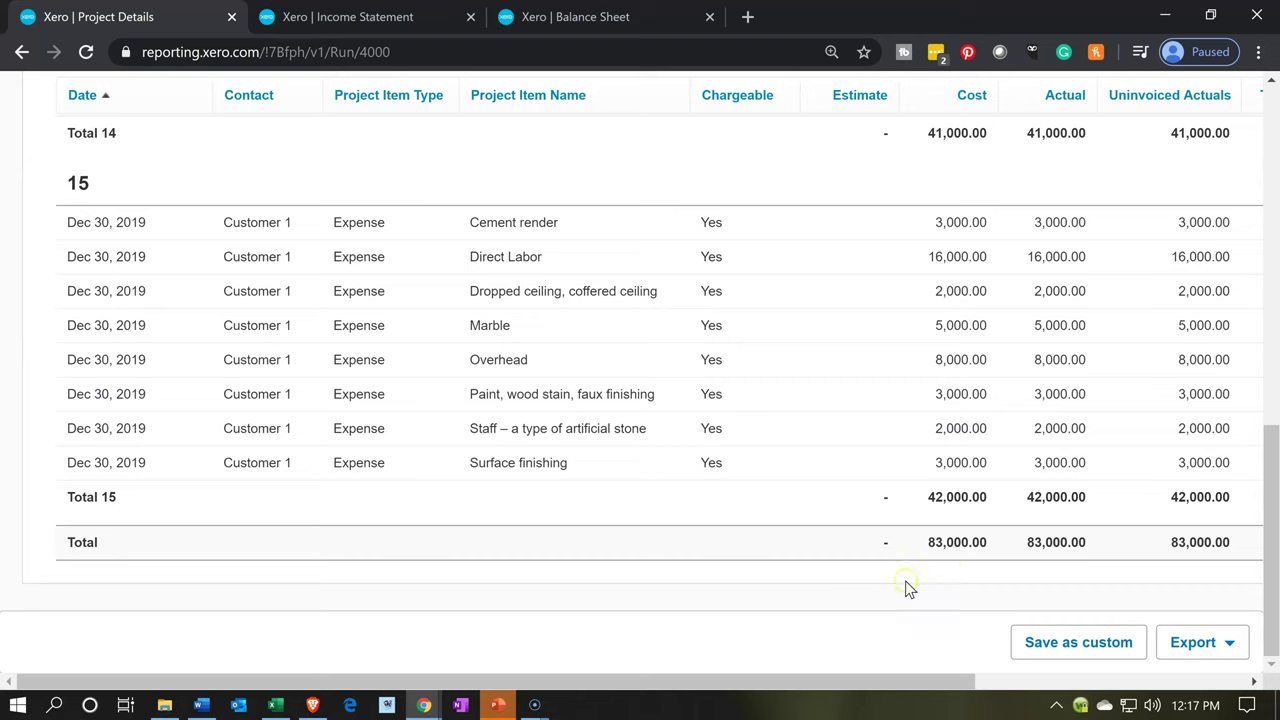
Switch to the Excel job cost workbook, inspect the Beginning Balance formula in cell AA19, and return to the Xero report
click(277, 705)
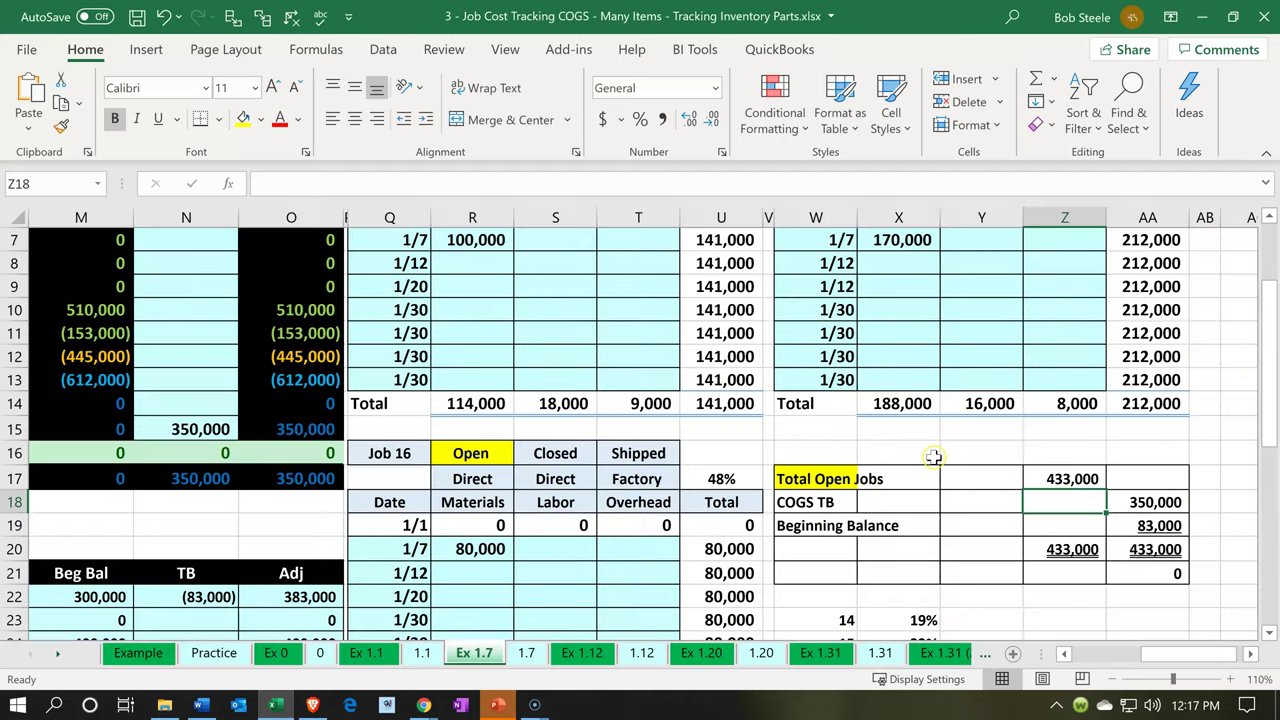
click(932, 456)
double_click(1135, 527)
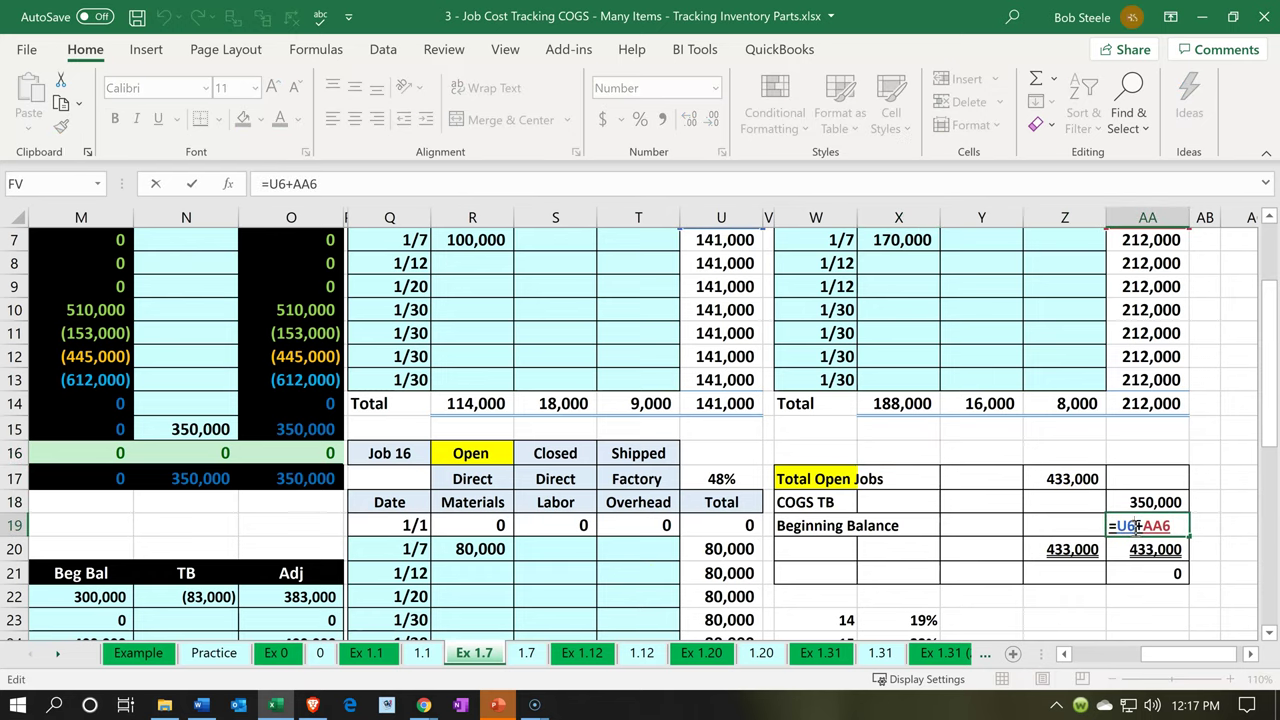
key(Return)
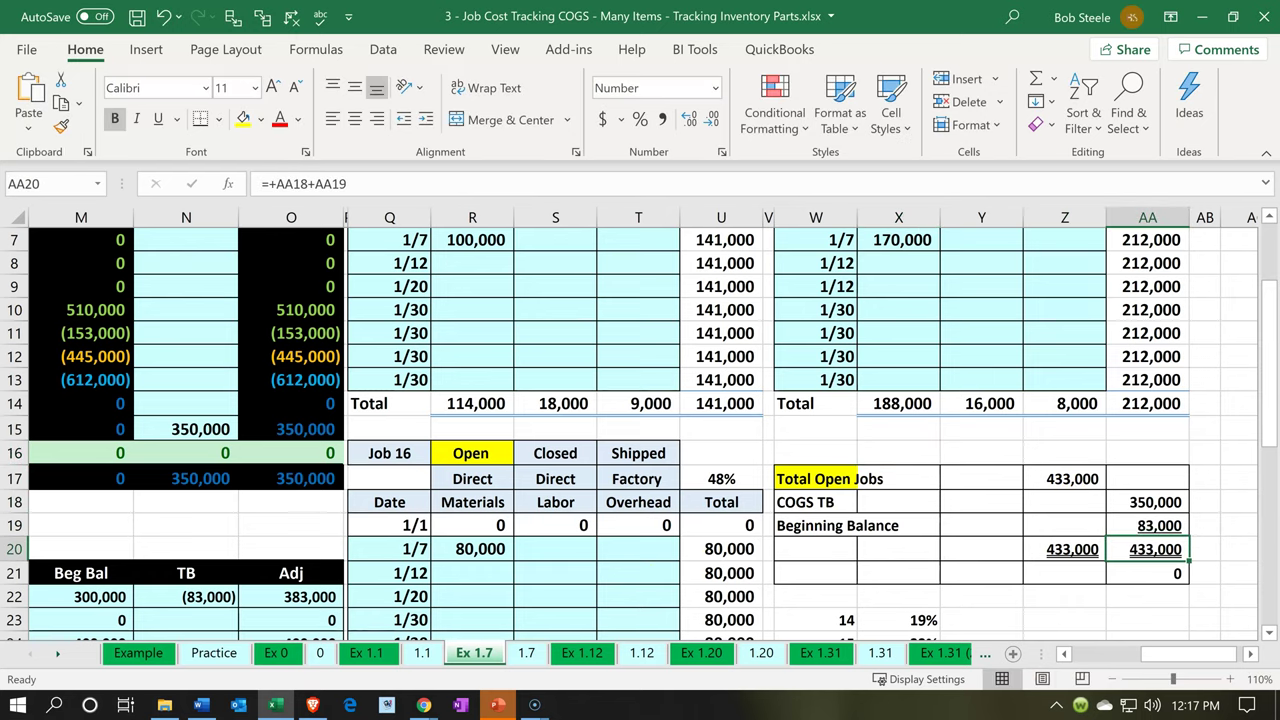
click(280, 703)
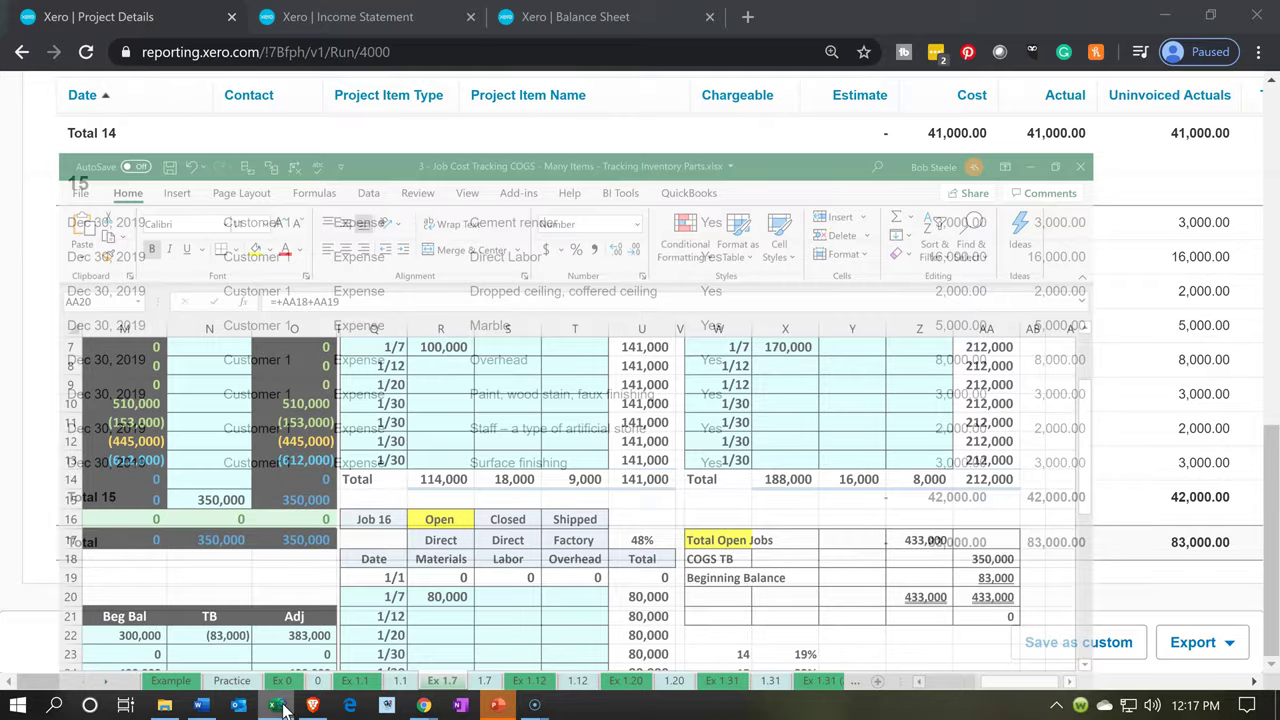
scroll(586, 462, up, 15)
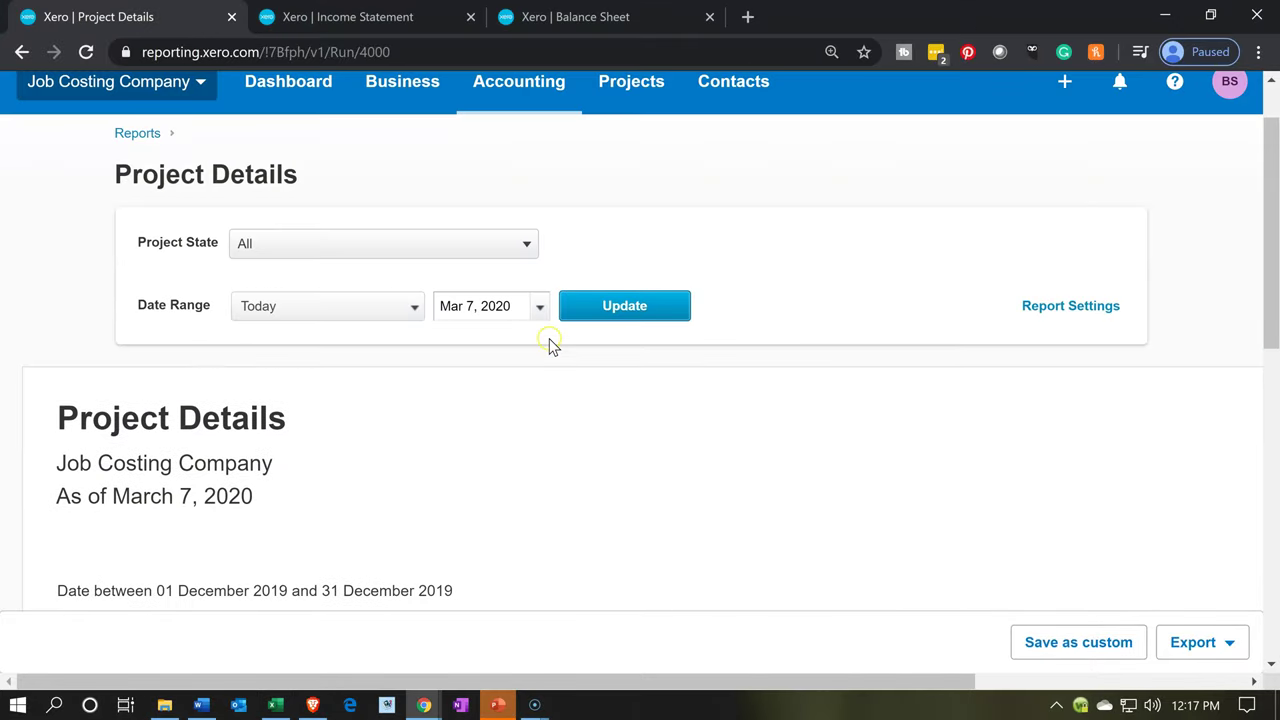
Delete the December 2019 date-range text block from the Project Details report, above the table
scroll(552, 408, down, 2)
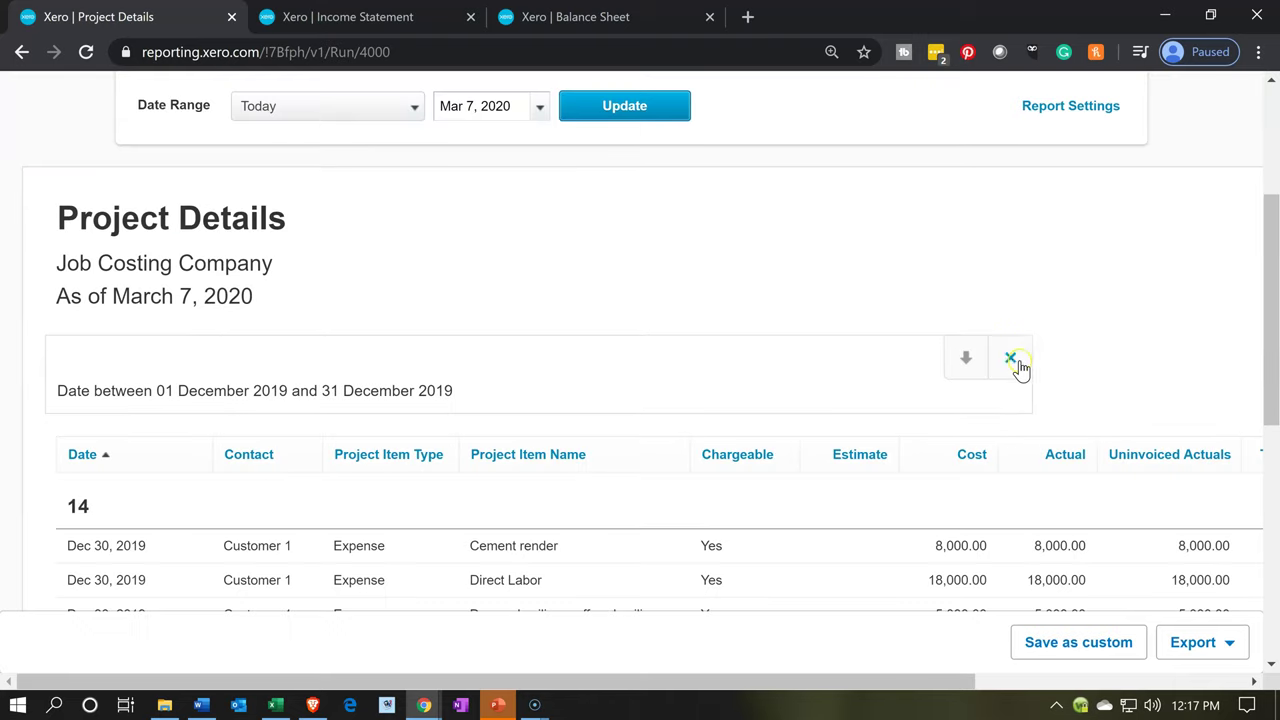
click(1008, 362)
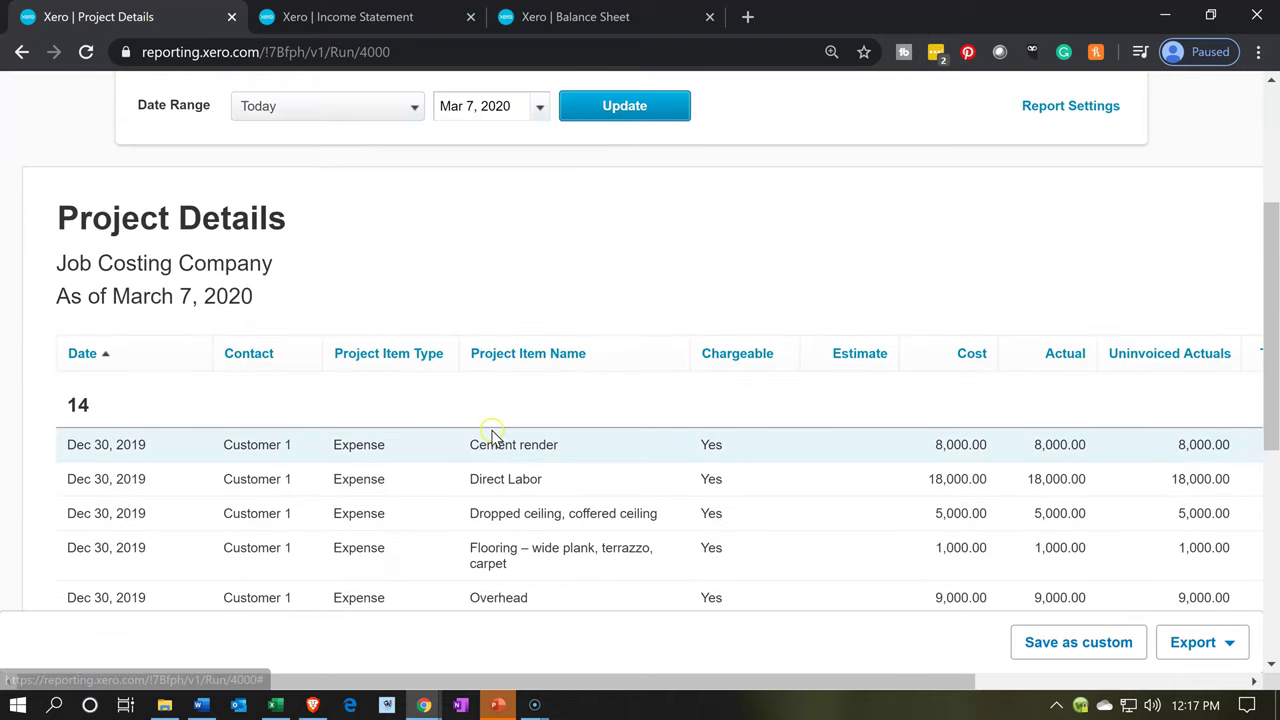
scroll(500, 354, up, 1)
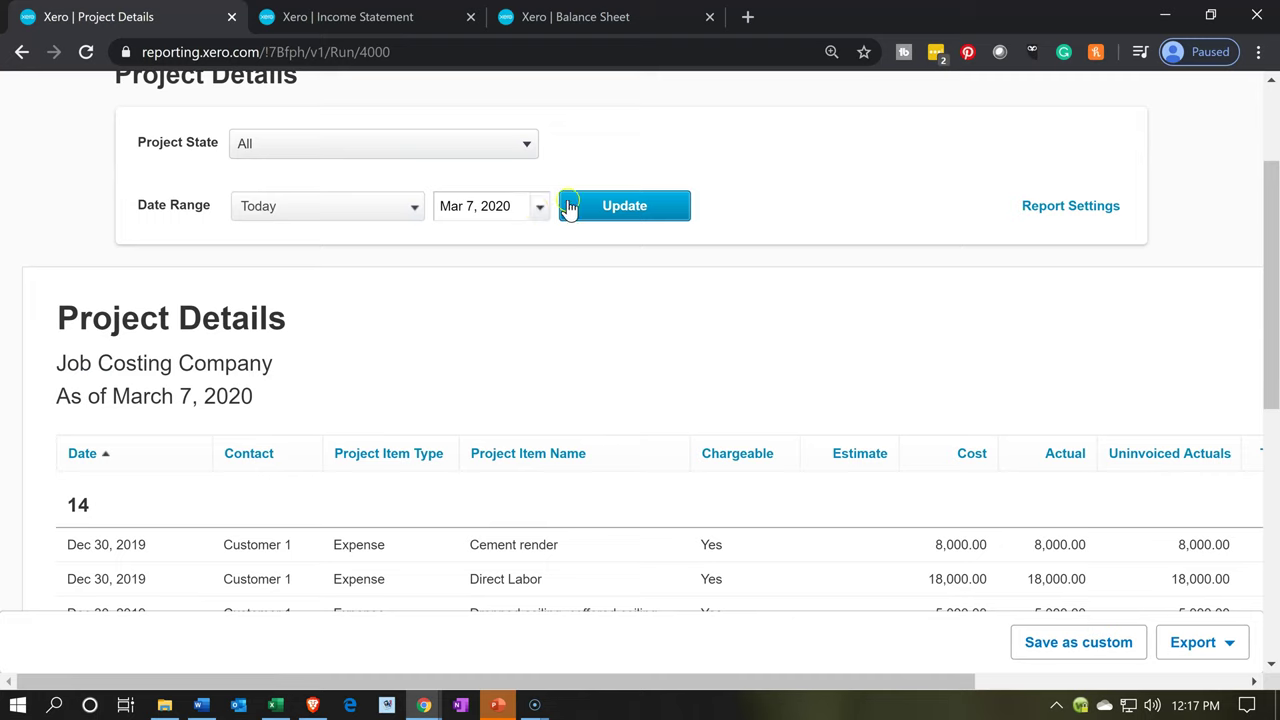
Set the report's Date filter to Jan 1, 2020 through Jan 31, 2020 in the report settings and update the report
click(1036, 206)
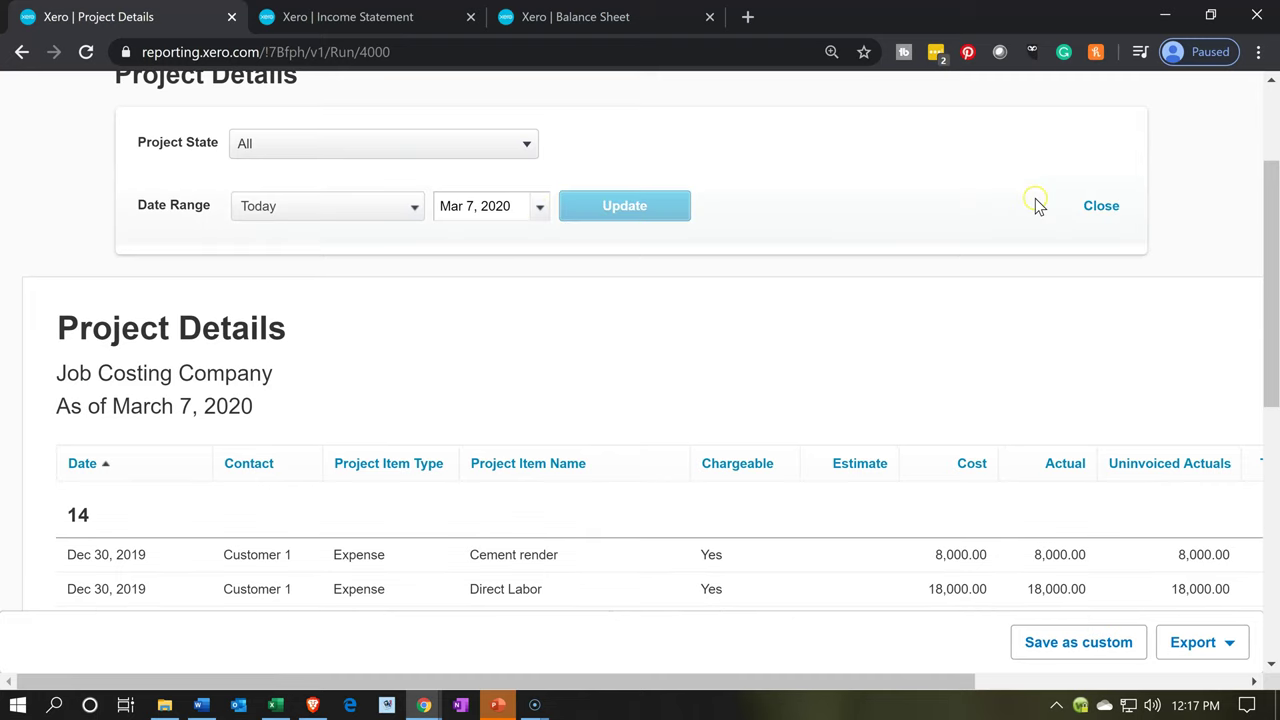
scroll(538, 452, down, 2)
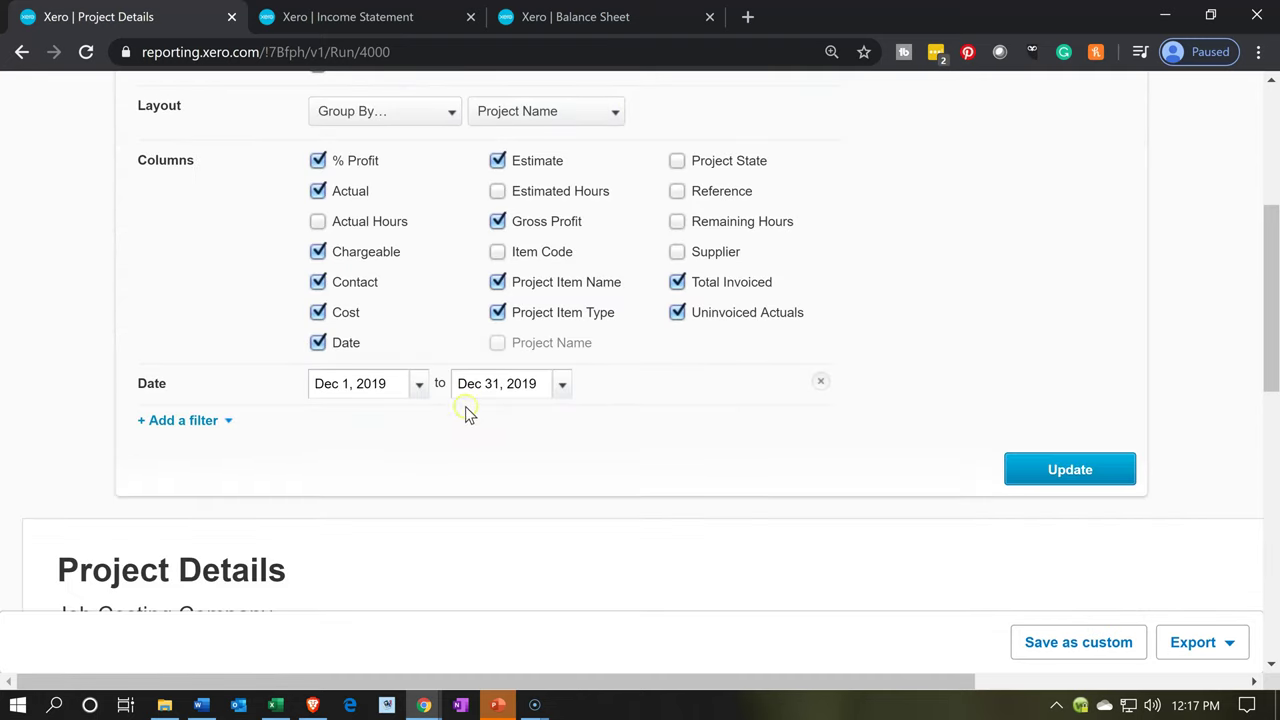
click(420, 386)
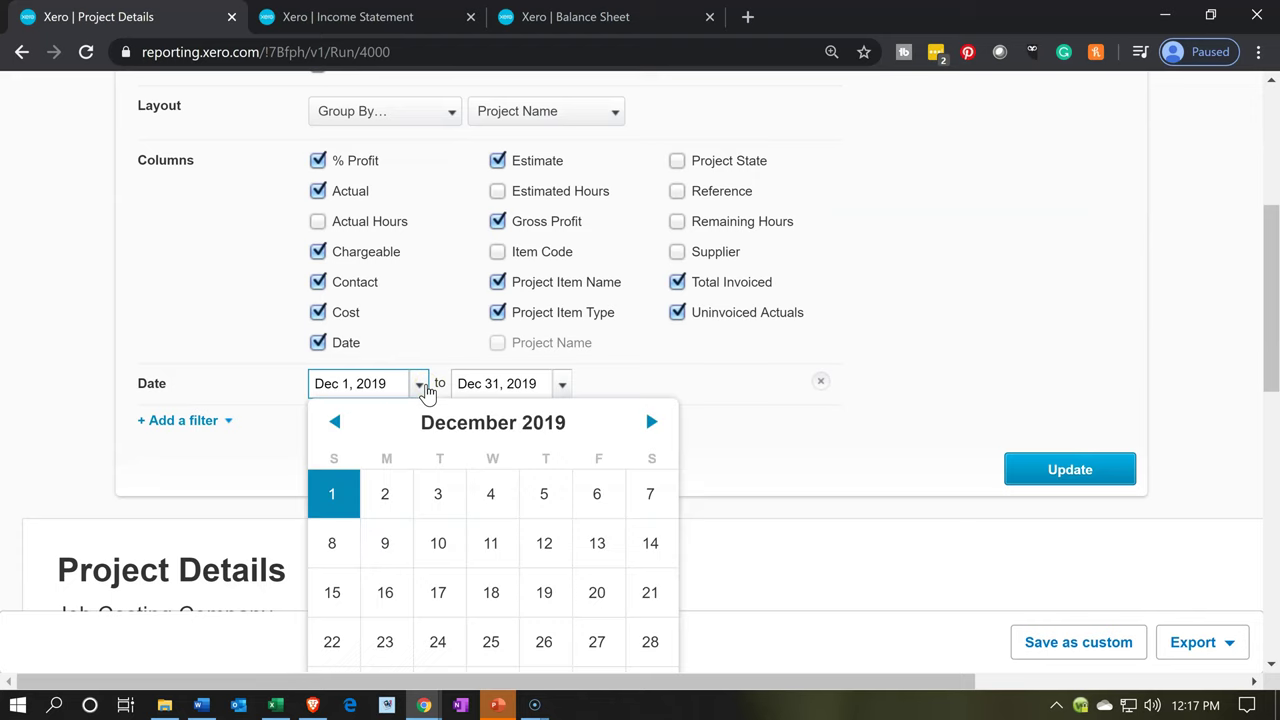
click(650, 422)
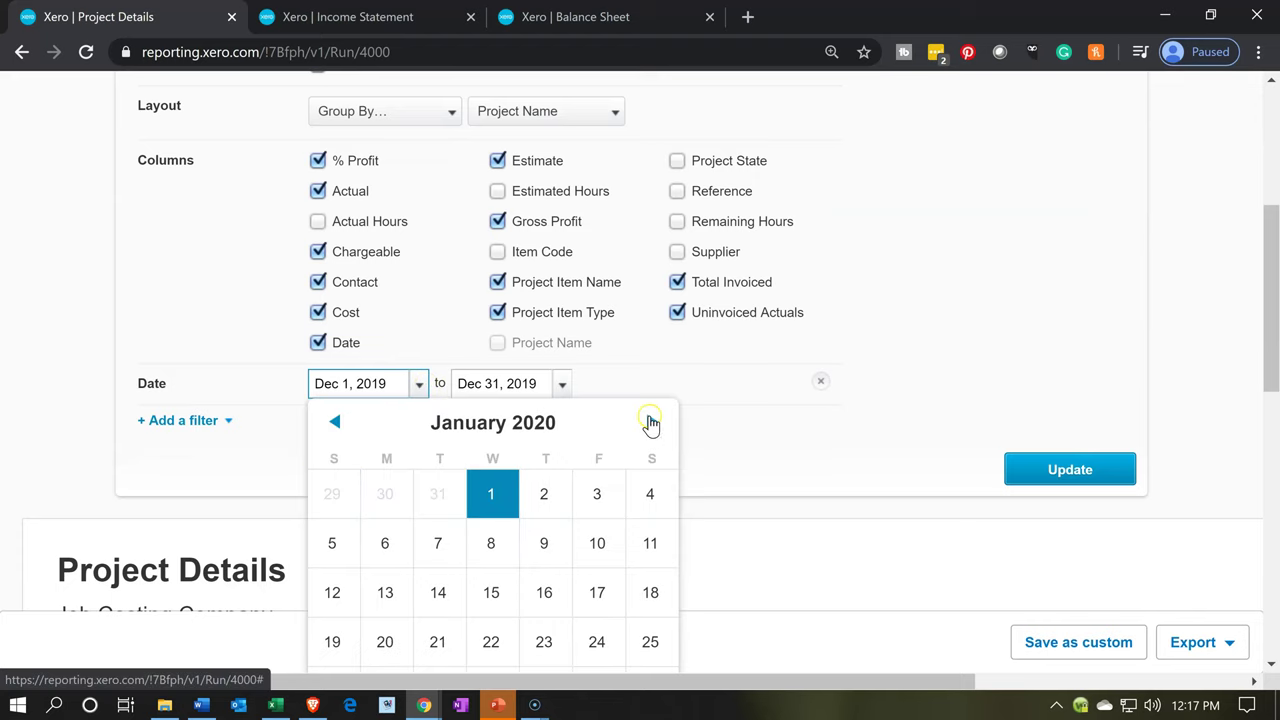
click(491, 492)
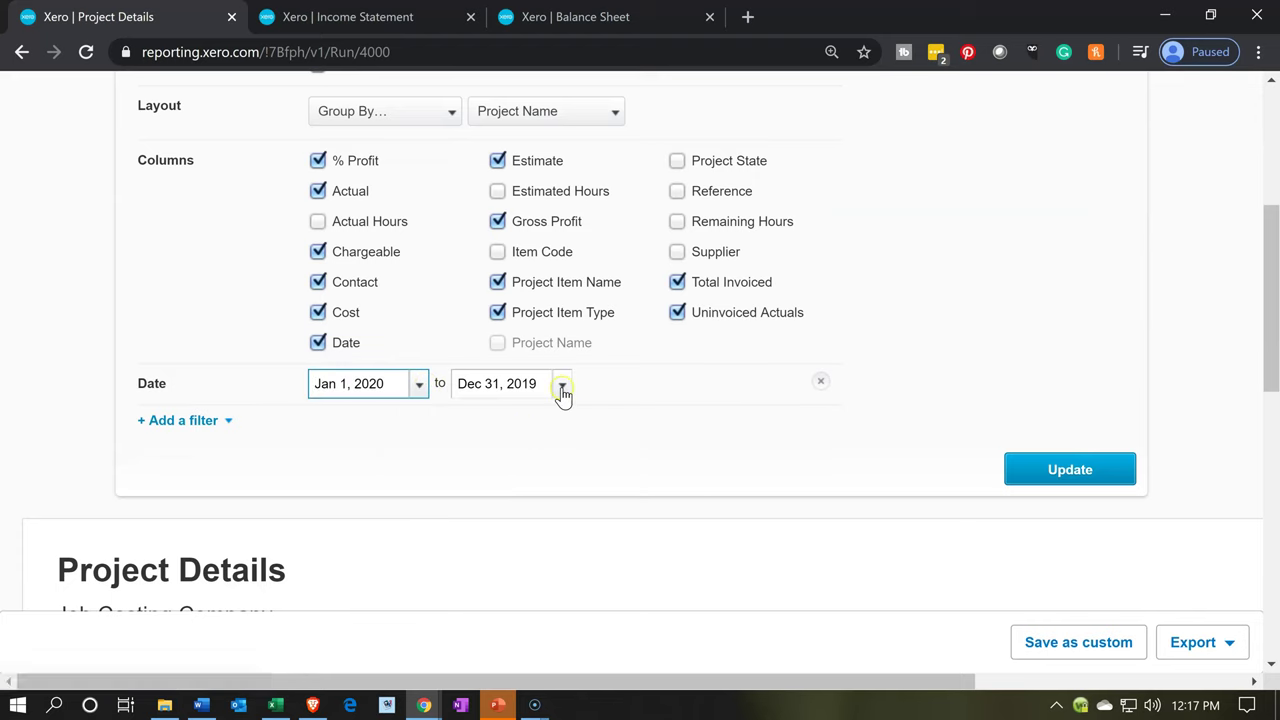
click(562, 388)
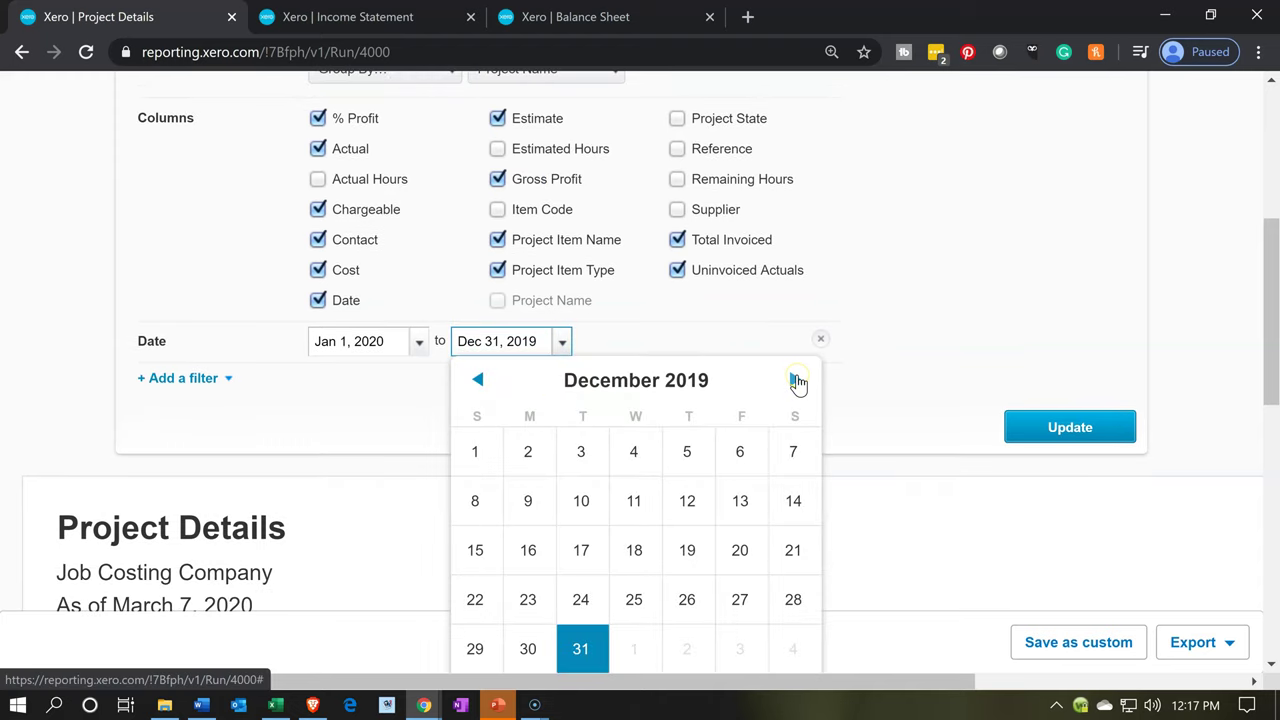
click(795, 380)
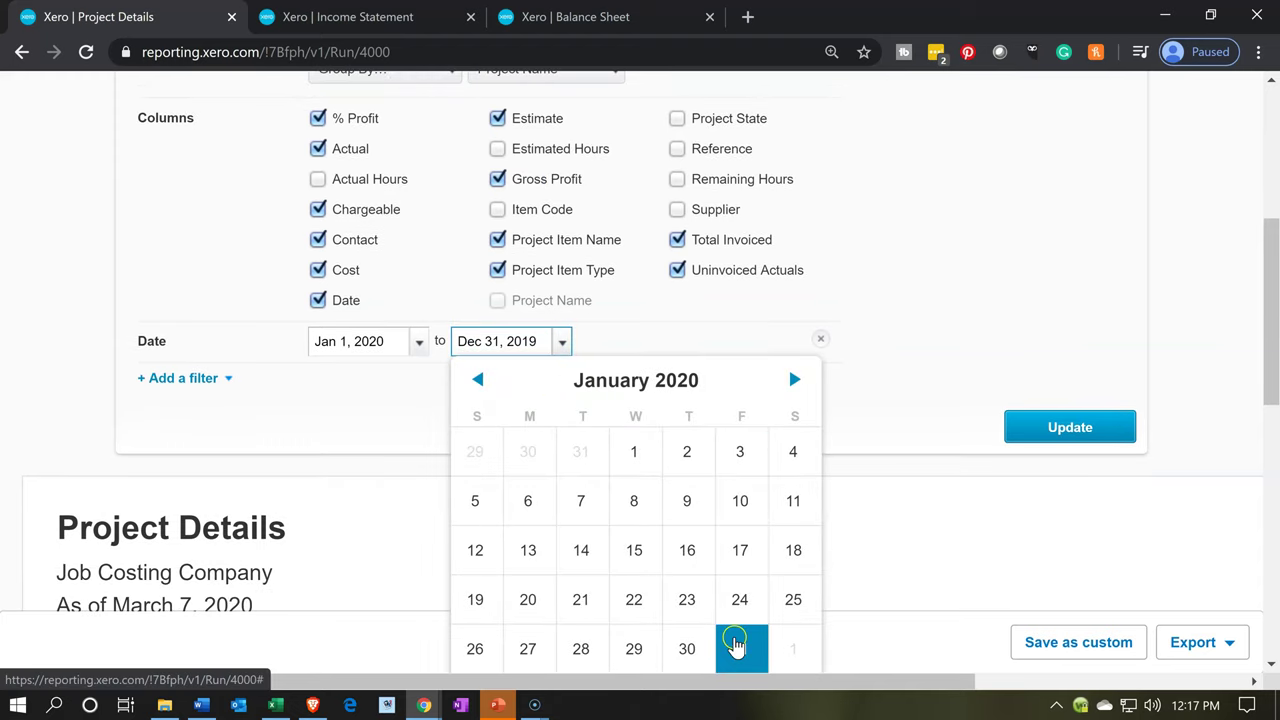
click(739, 646)
click(1025, 430)
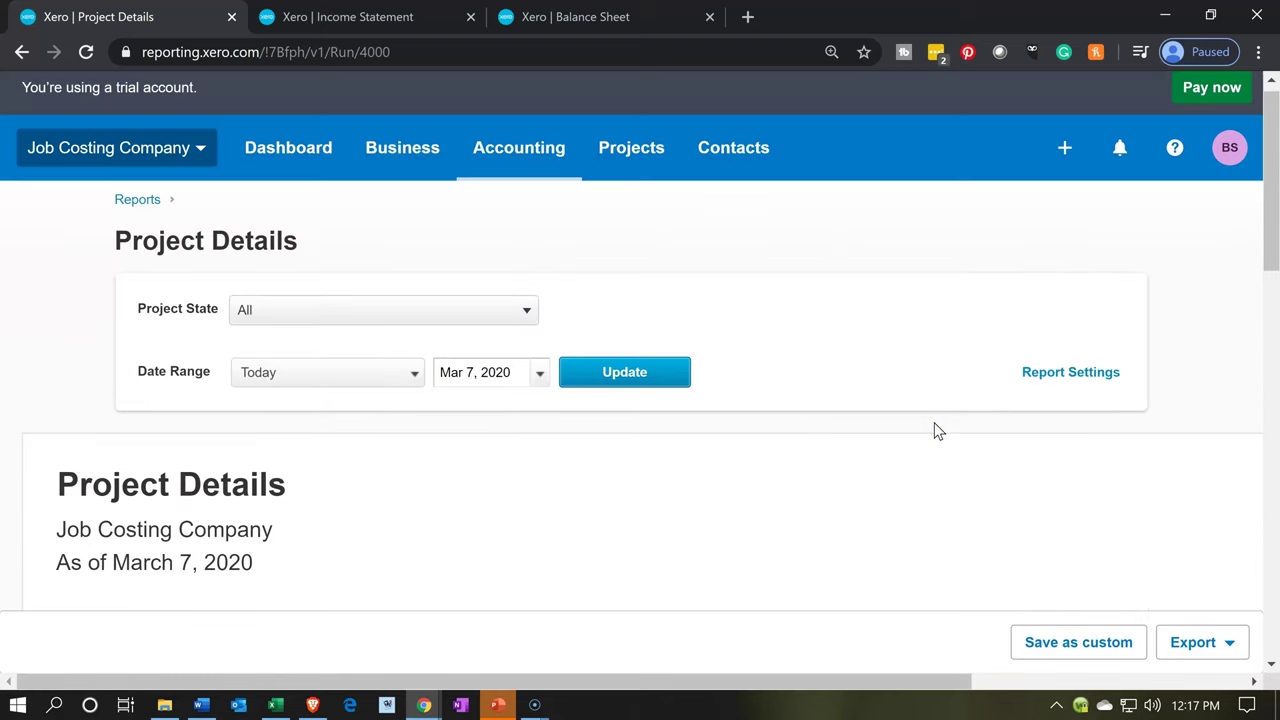
Review the January 2020 job costs and overall total, and compare them with the Income Statement and the Balance Sheet
scroll(936, 430, down, 3)
scroll(936, 430, down, 10)
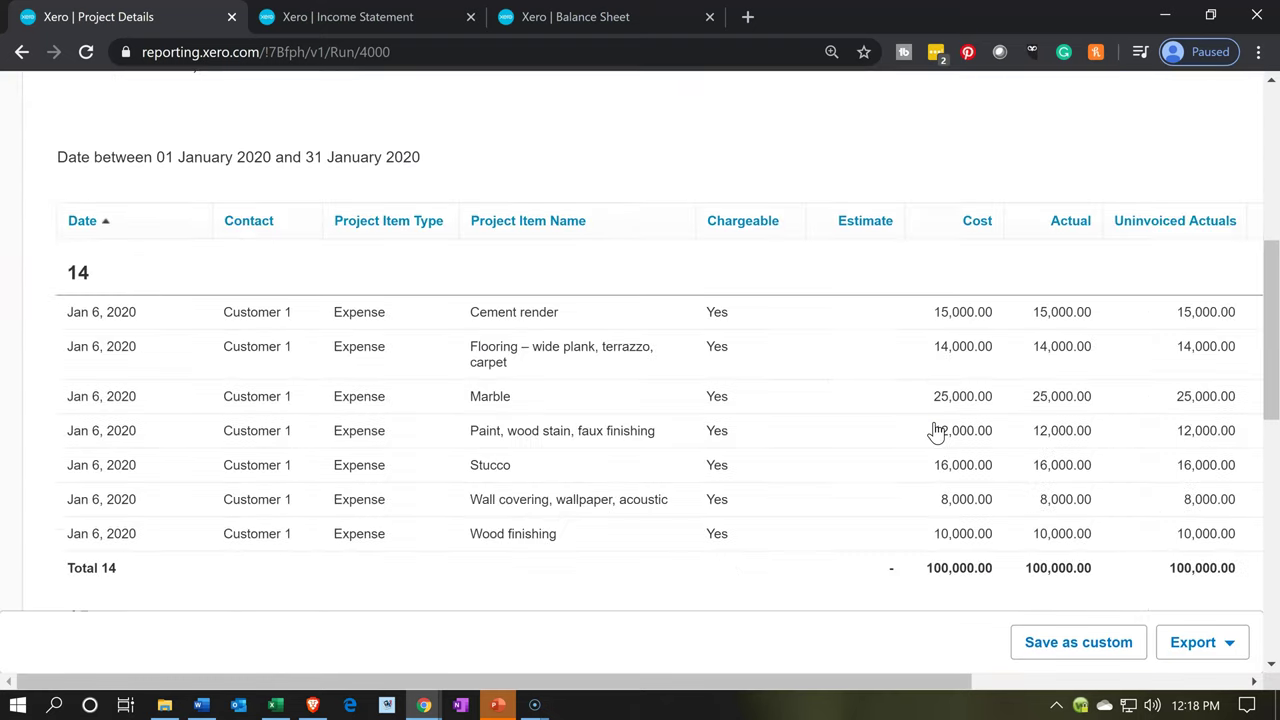
scroll(936, 430, down, 1)
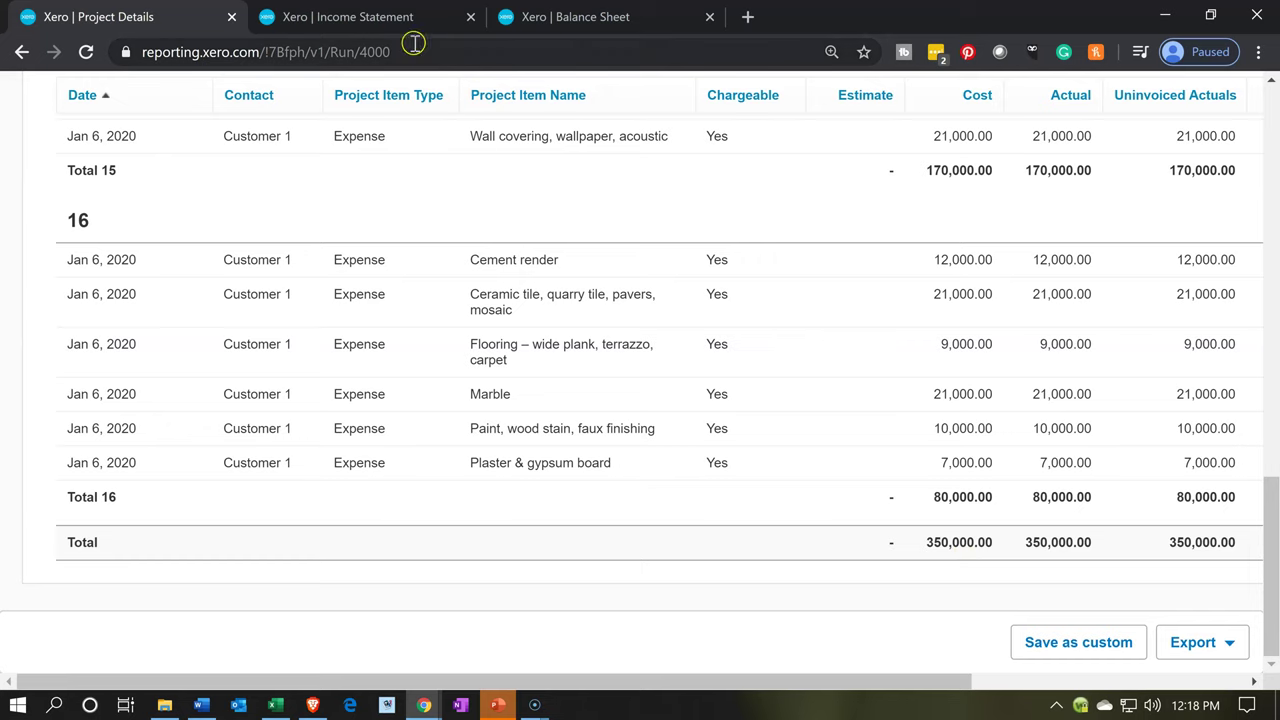
click(392, 20)
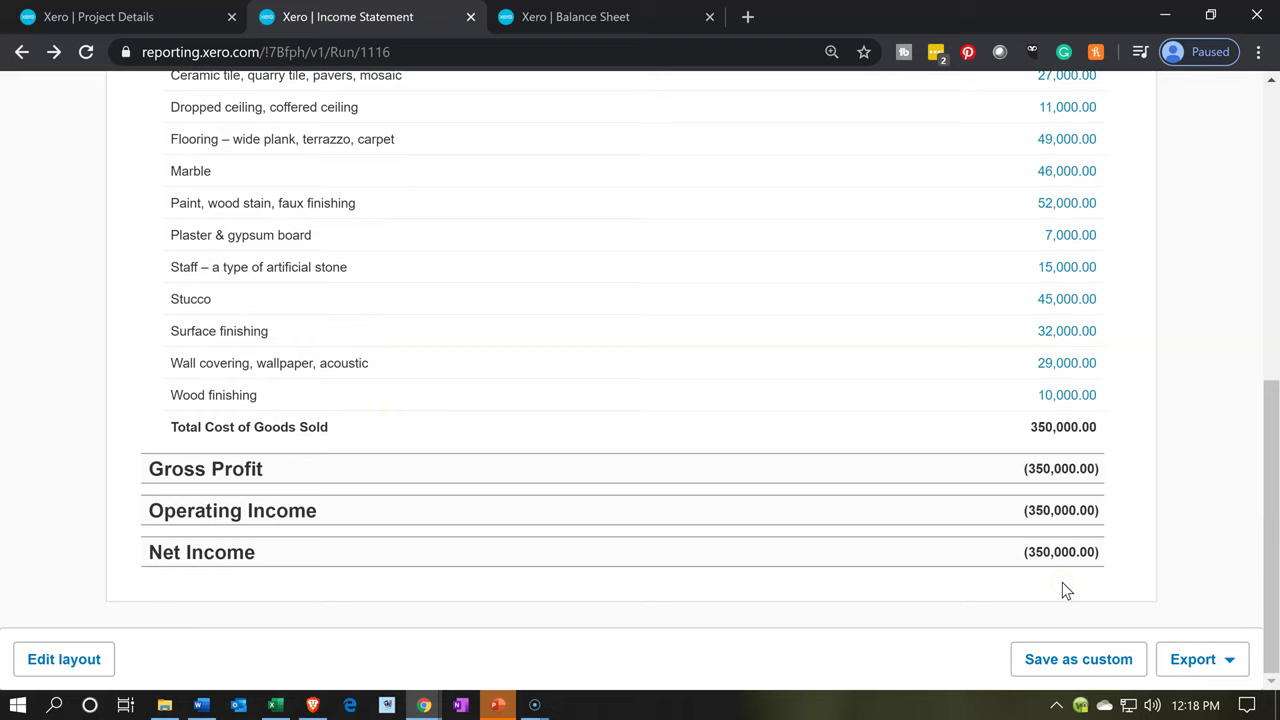
click(592, 30)
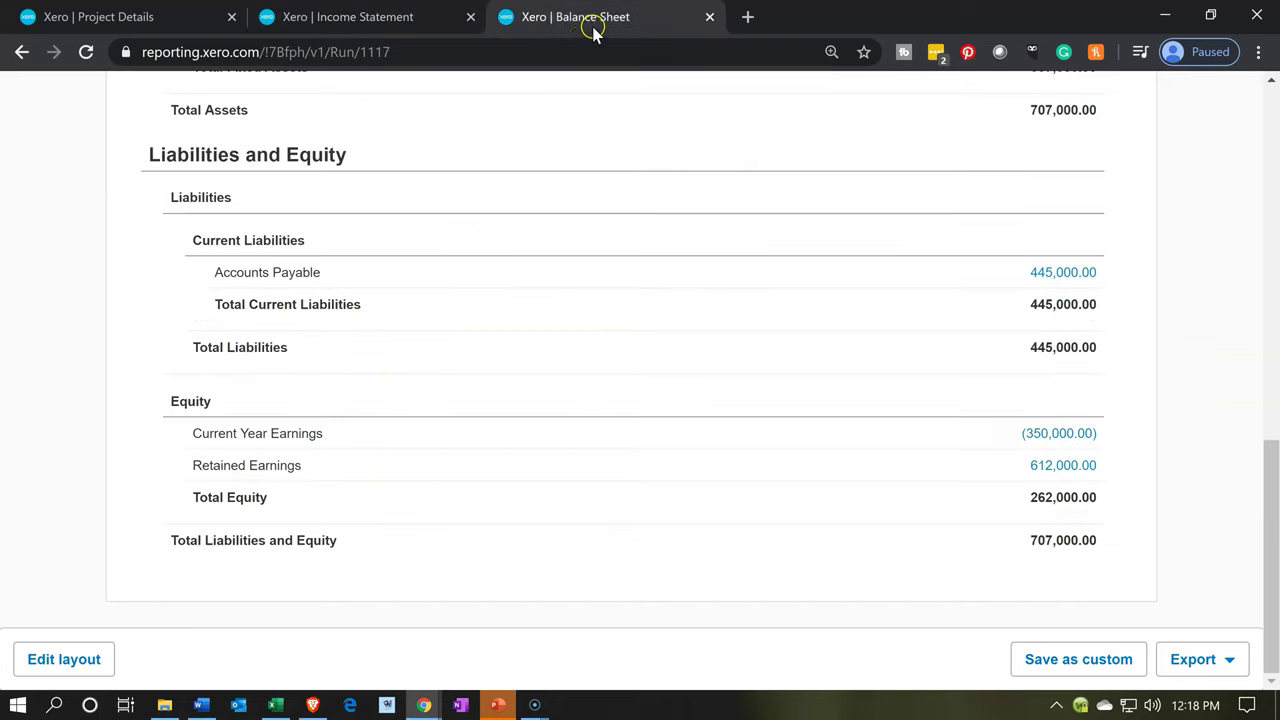